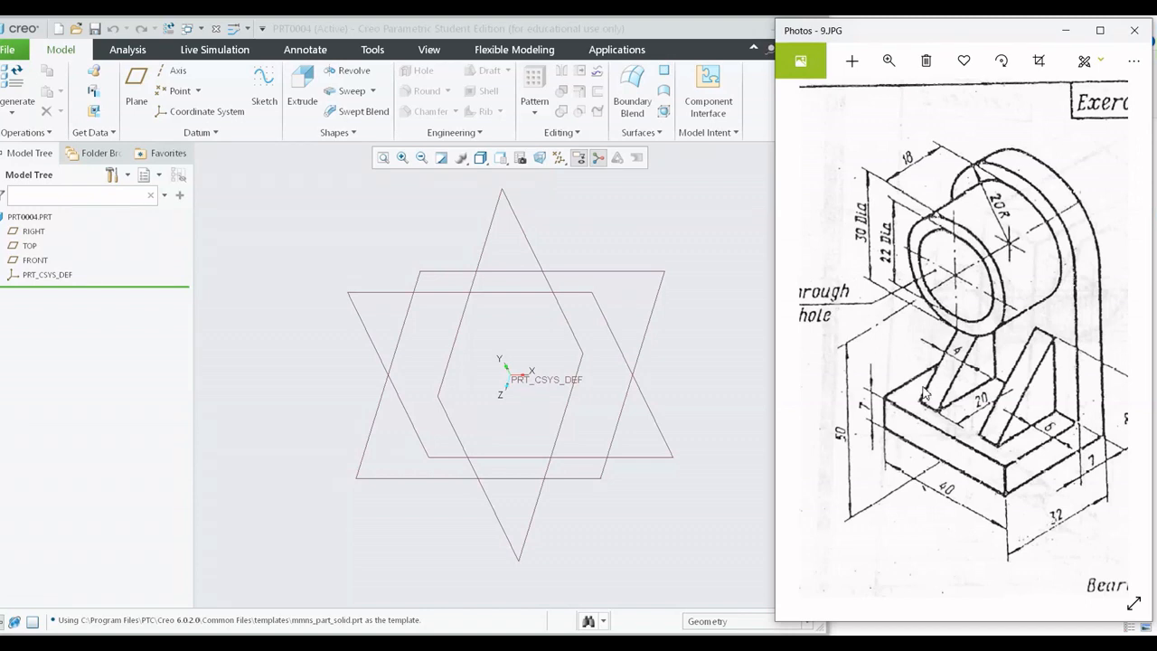
Examine the bearing drawing's dimensions for the base, upright plate, cylinder, through hole and ribs.
scroll(981, 500, up, 2)
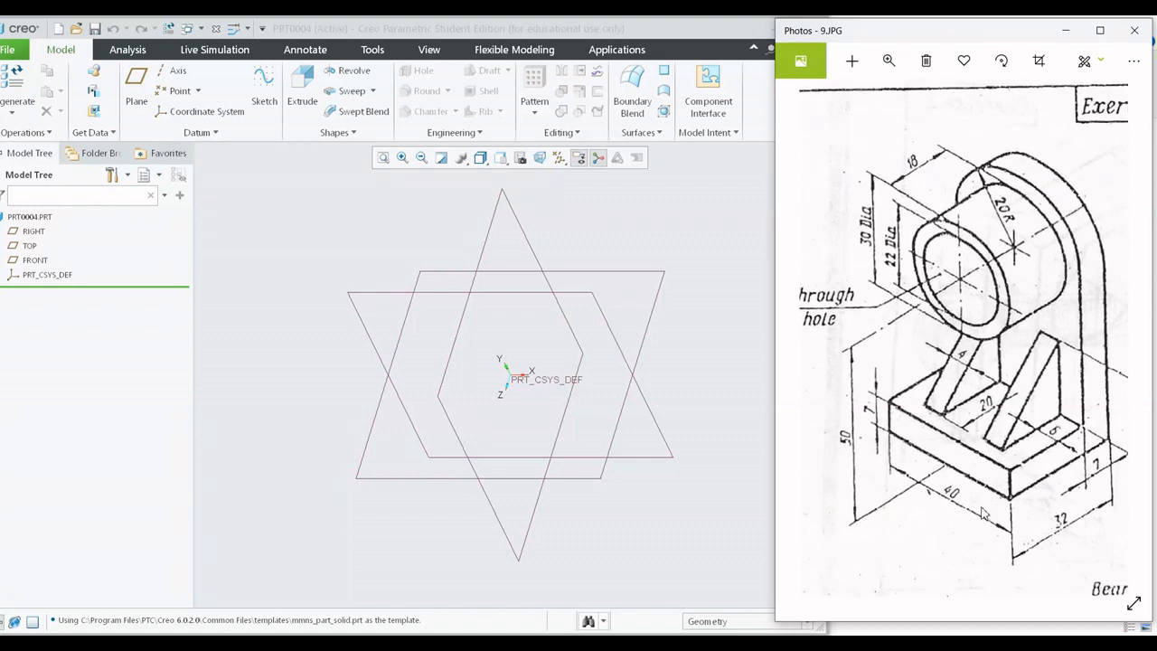
drag(979, 499, 1017, 476)
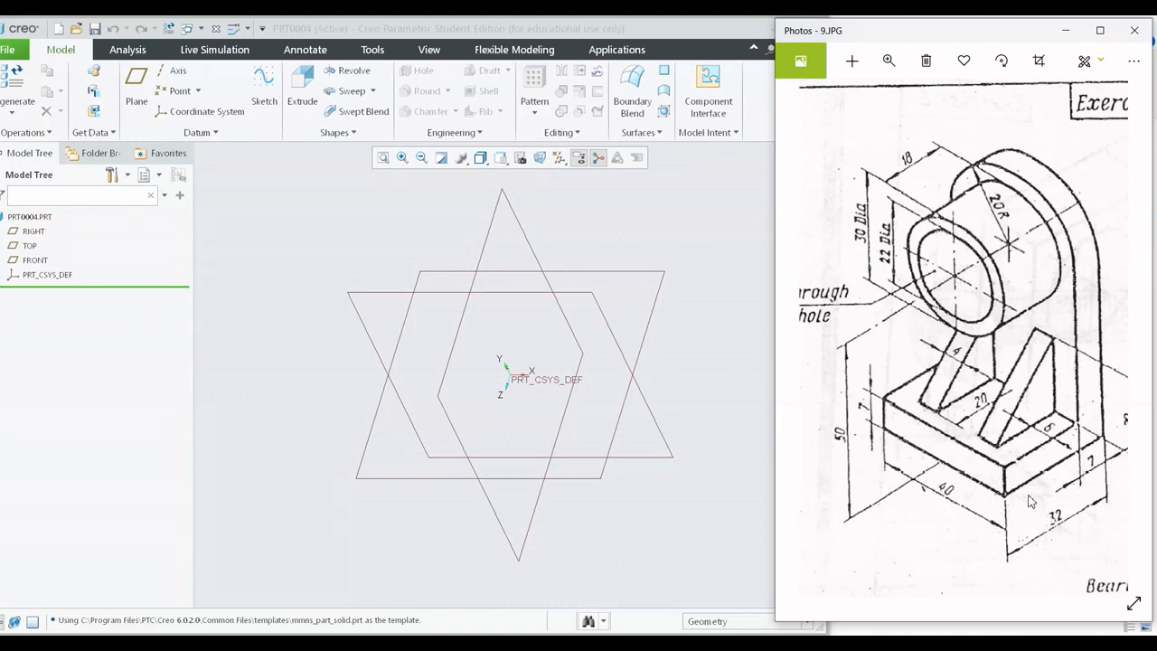
scroll(1030, 497, down, 2)
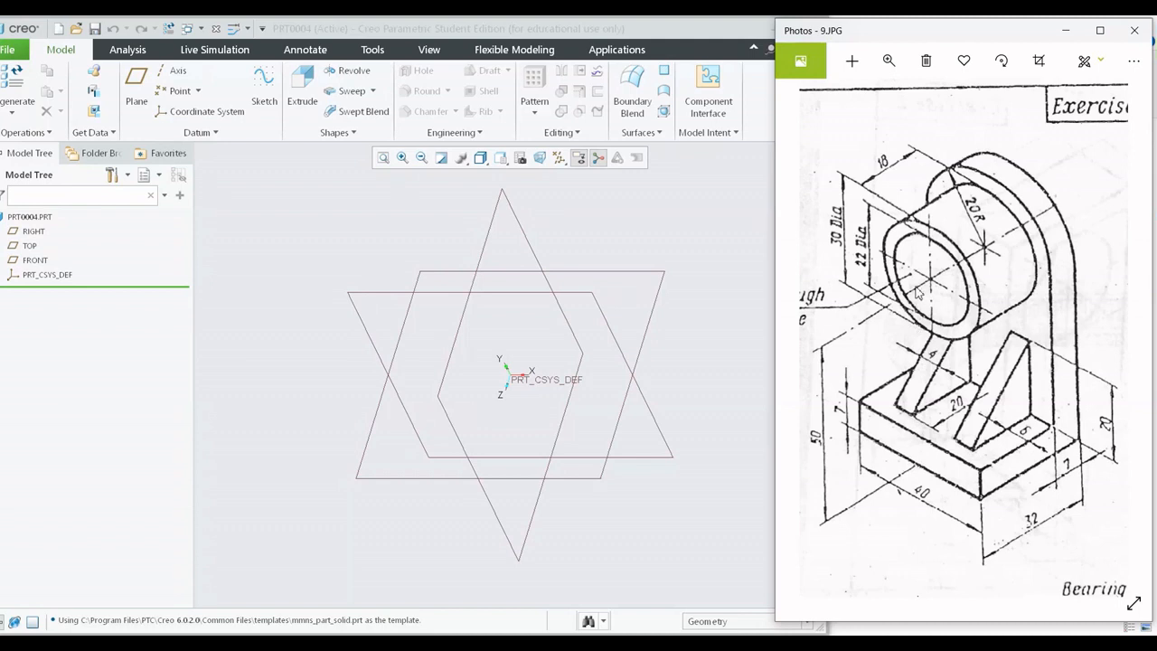
drag(895, 422, 952, 418)
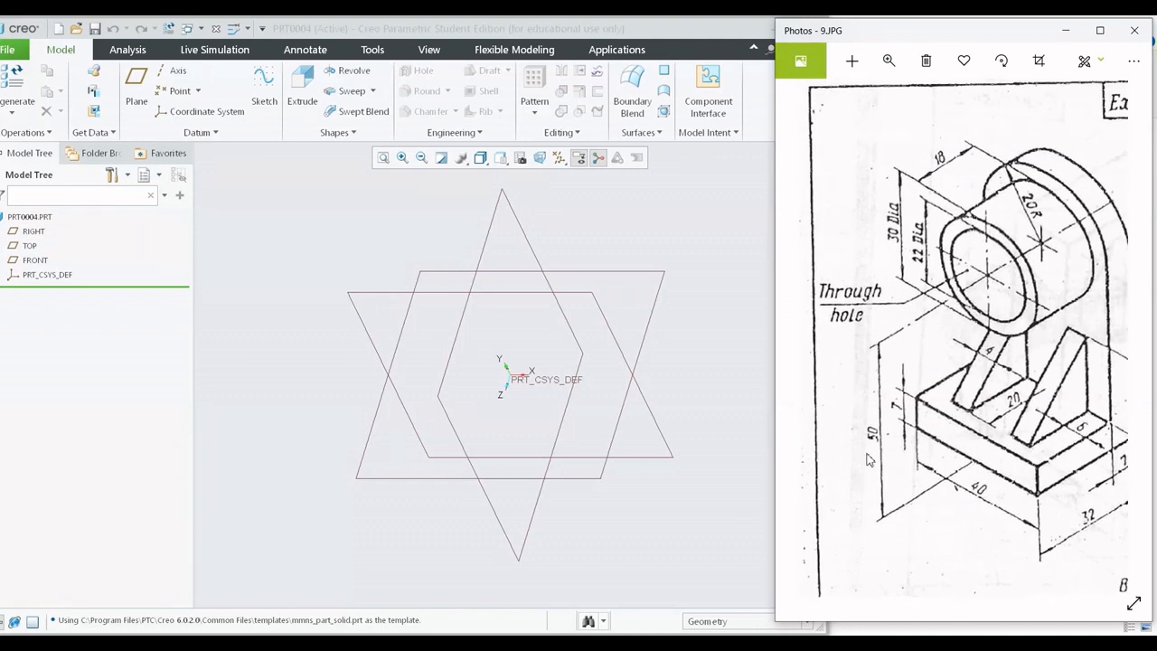
drag(1024, 346, 940, 285)
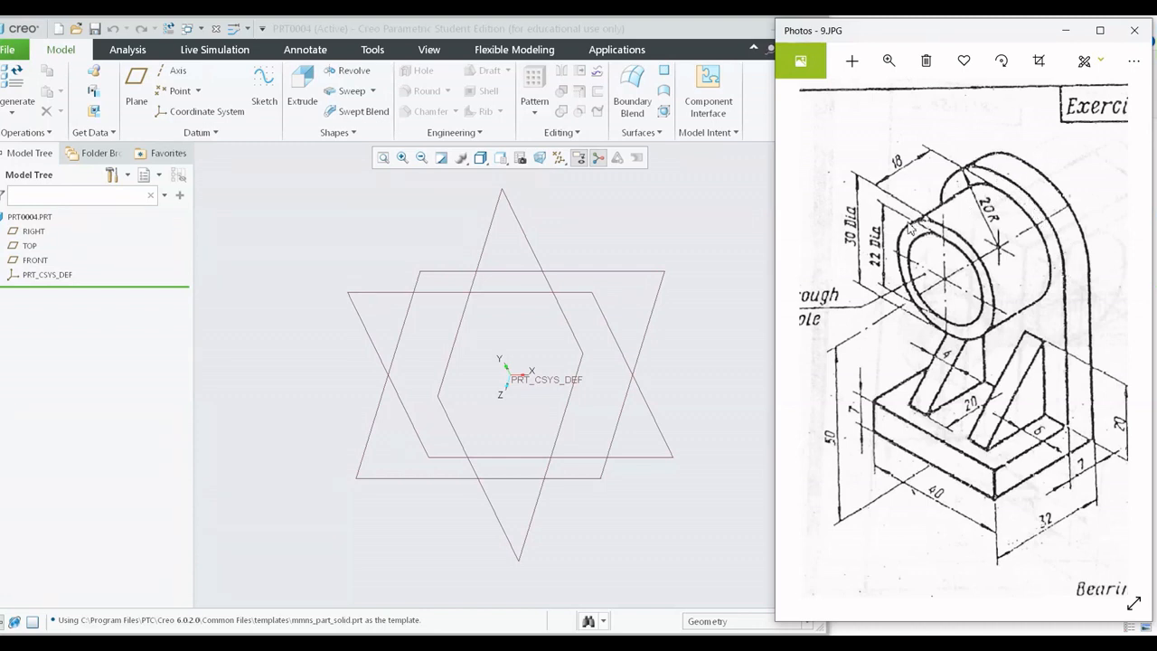
mouse_move(911, 229)
mouse_down()
mouse_move(941, 243)
mouse_move(947, 229)
mouse_up()
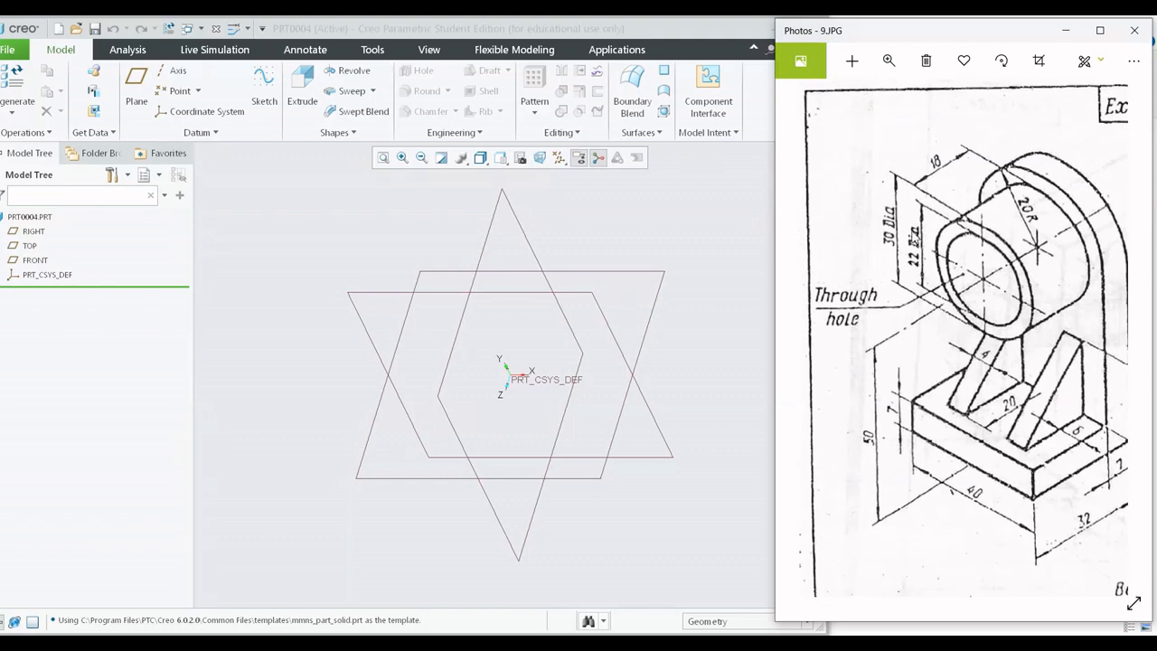
scroll(1012, 305, down, 2)
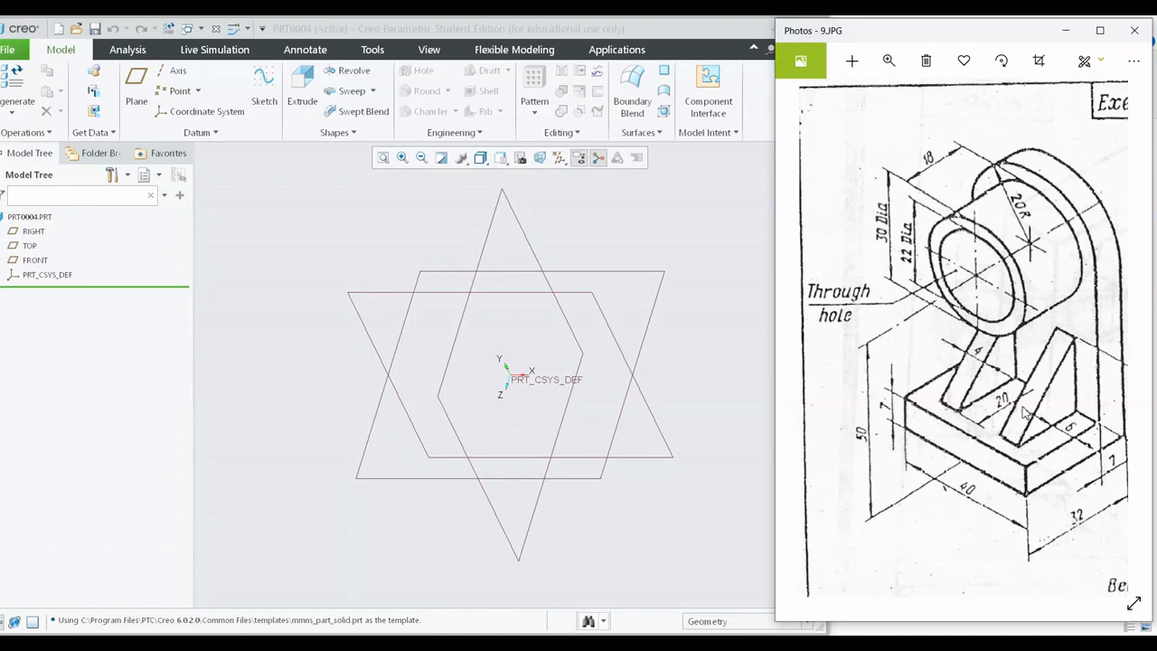
drag(995, 380, 976, 374)
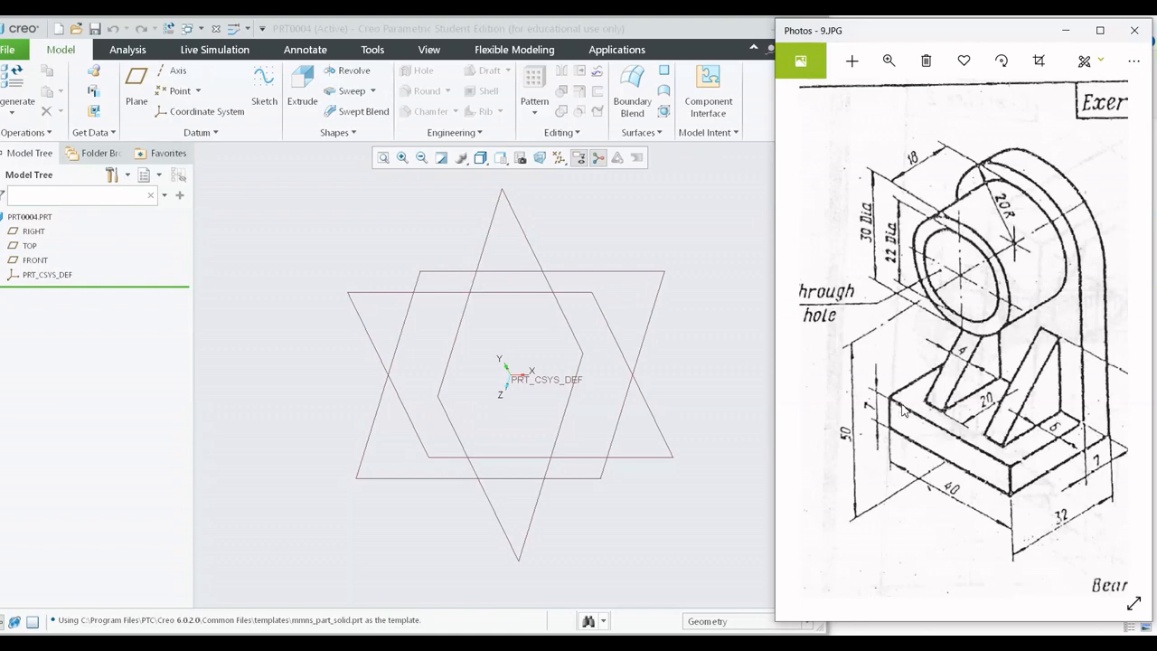
drag(1042, 414, 1001, 401)
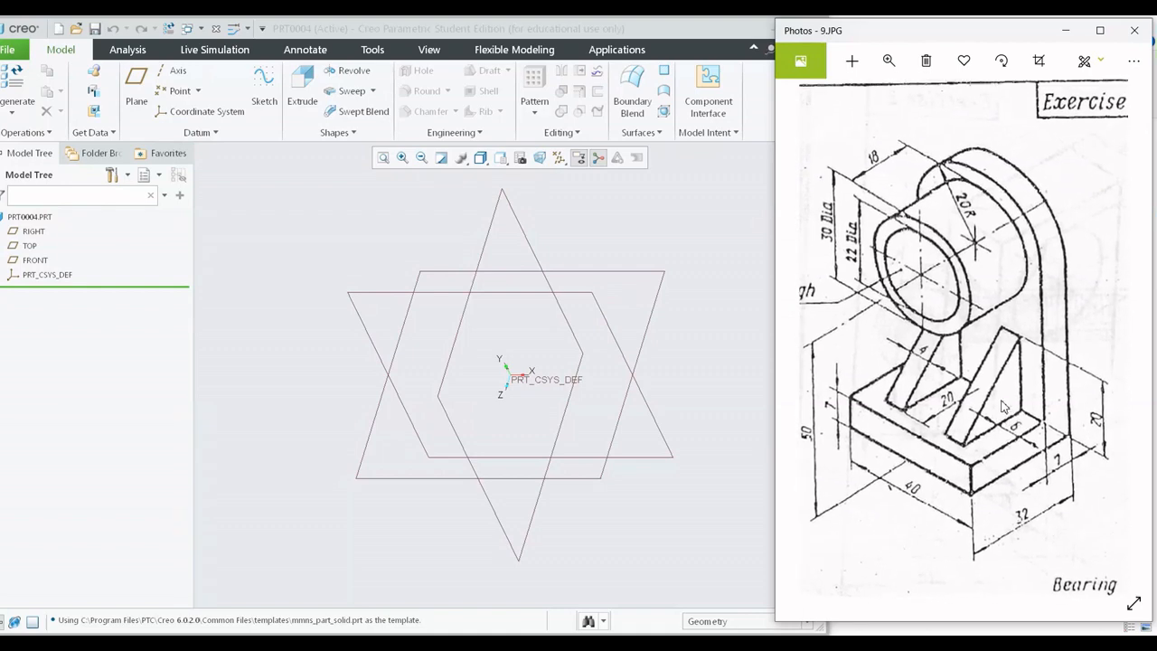
ctrl+scroll(1022, 478, up, 5)
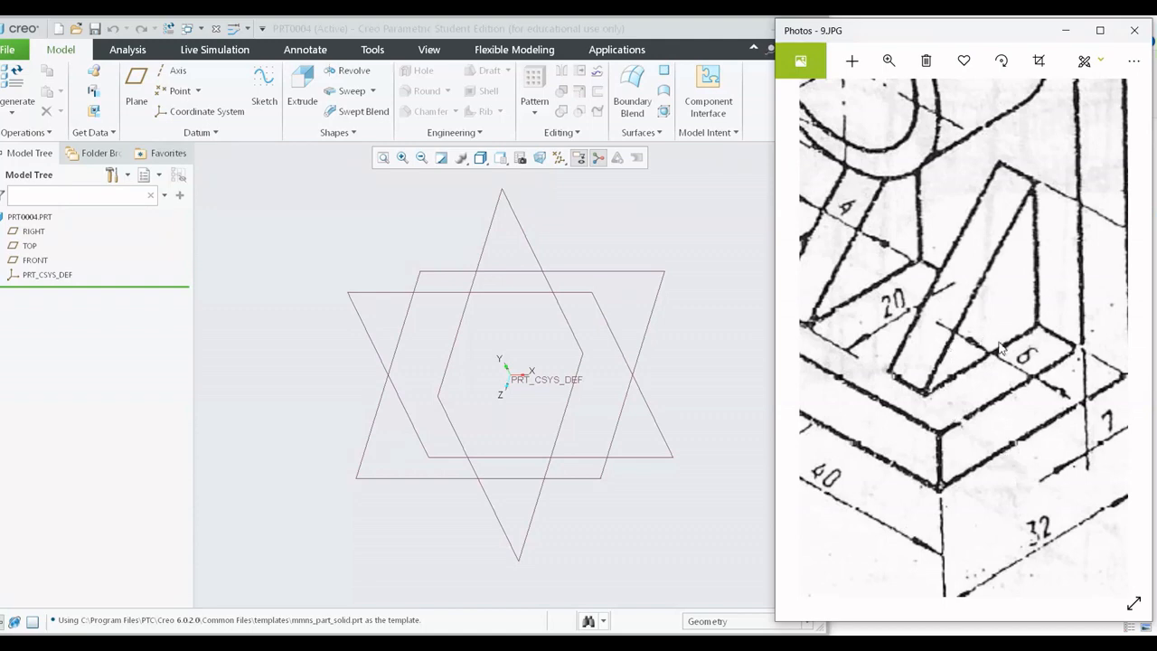
drag(1013, 363, 1033, 391)
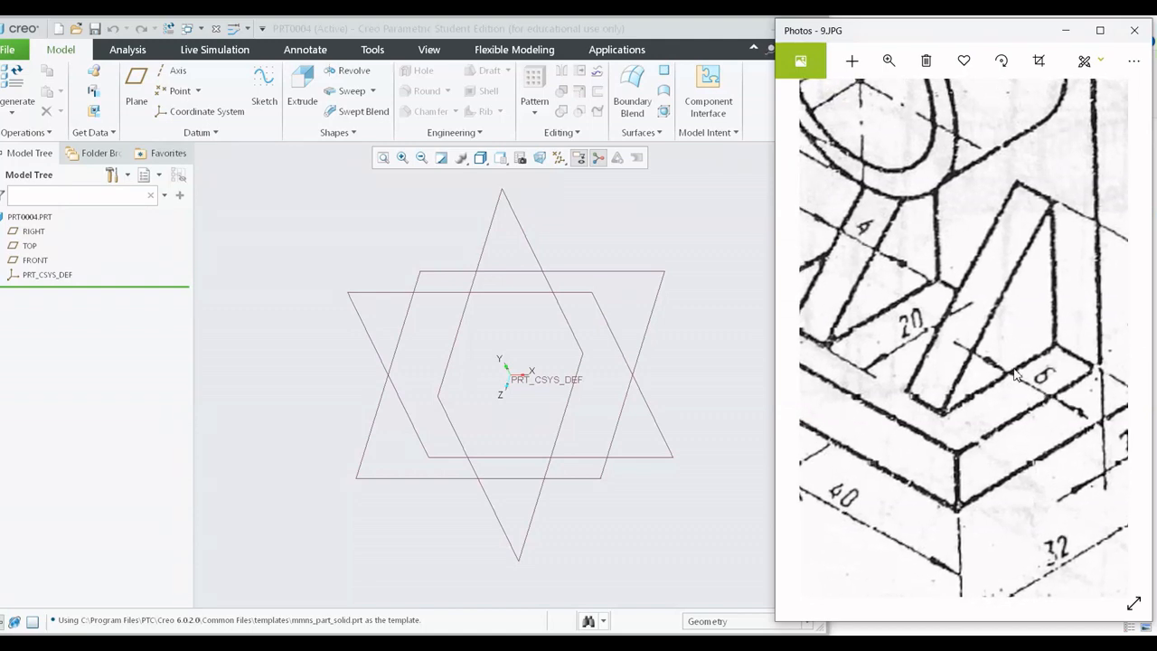
scroll(949, 457, down, 3)
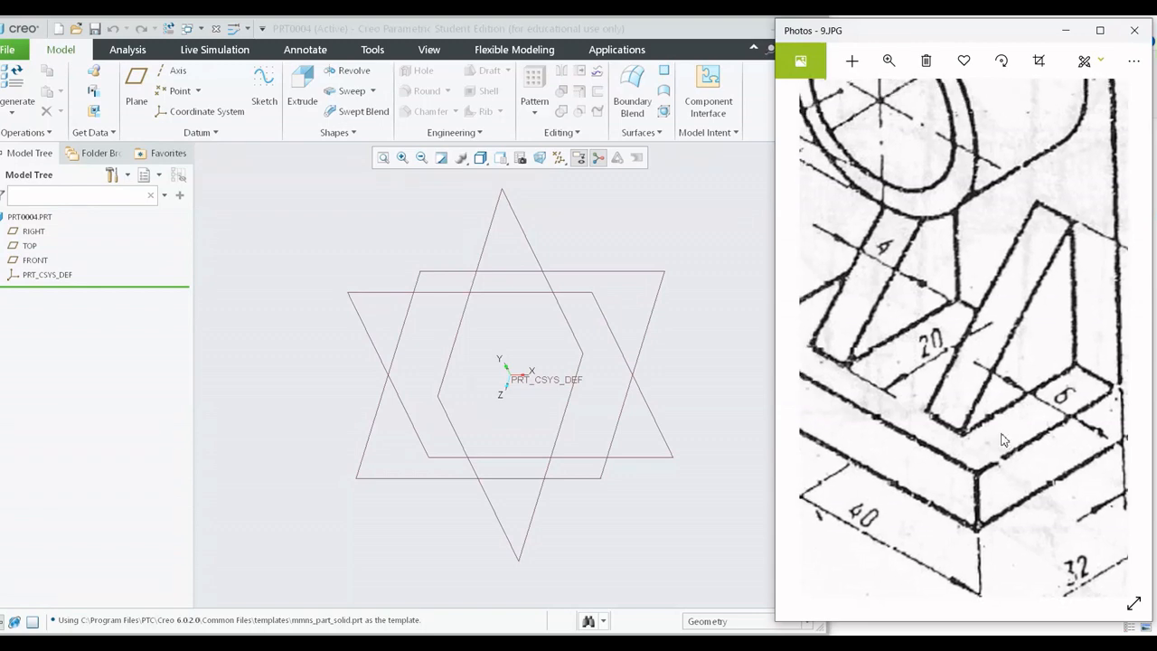
mouse_move(918, 361)
mouse_down()
mouse_move(884, 357)
mouse_move(910, 373)
mouse_up()
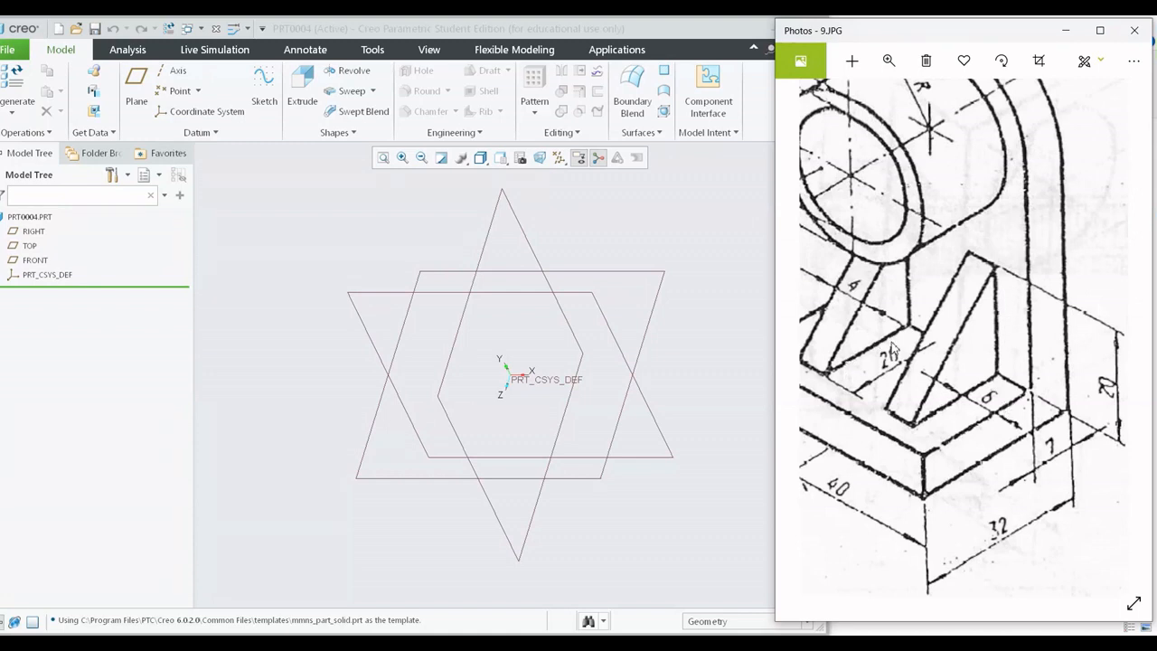
scroll(904, 403, down, 5)
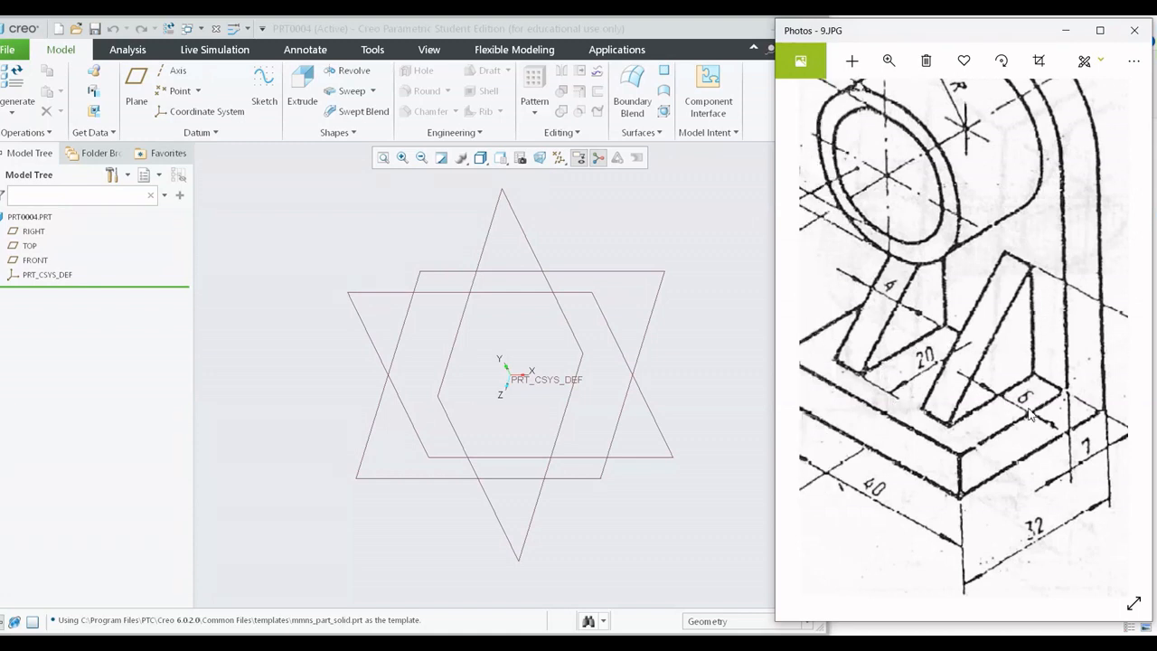
scroll(1018, 452, down, 2)
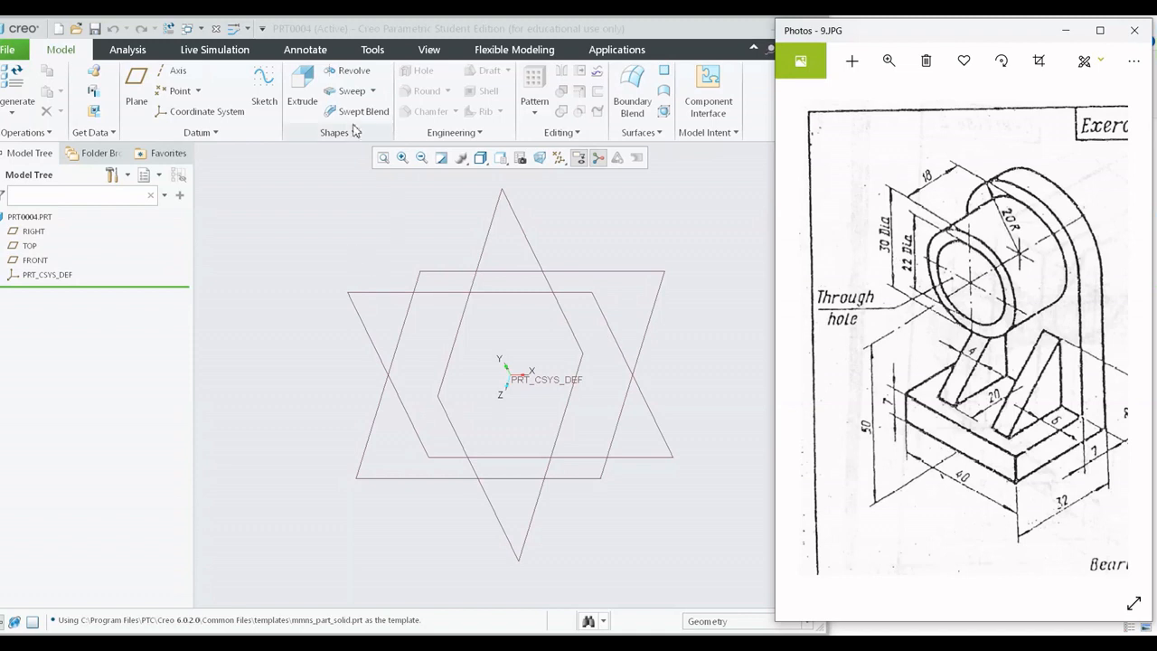
Start an extrusion sketch on the FRONT plane, orient it to the screen, and place a vertical centerline through the origin.
click(315, 98)
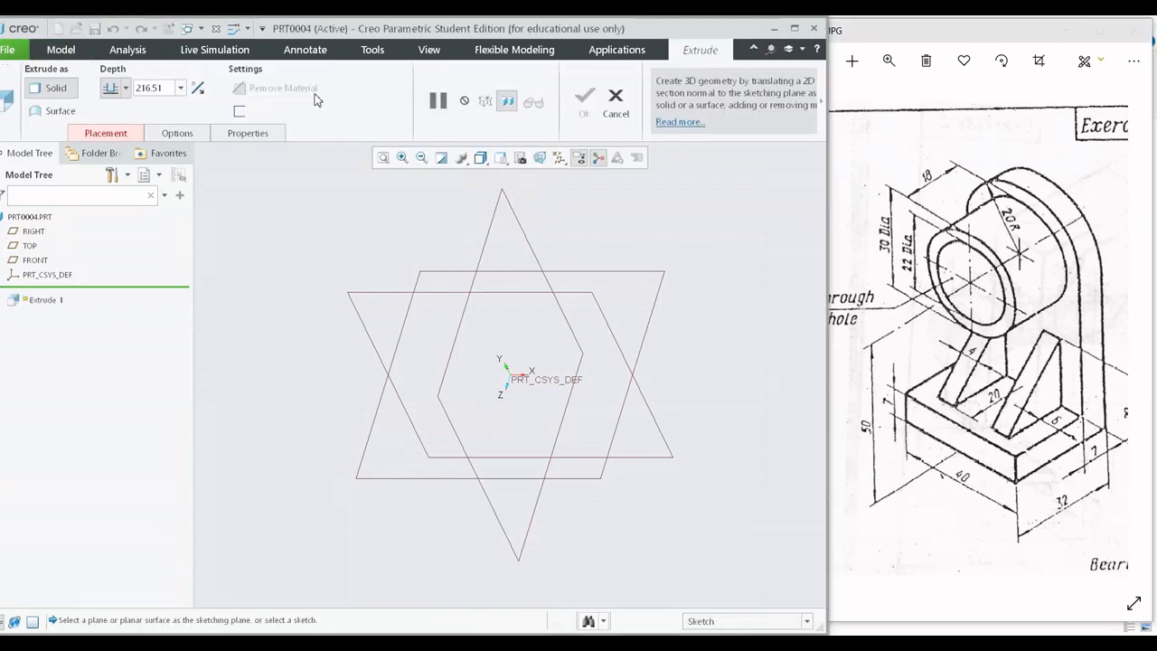
click(536, 291)
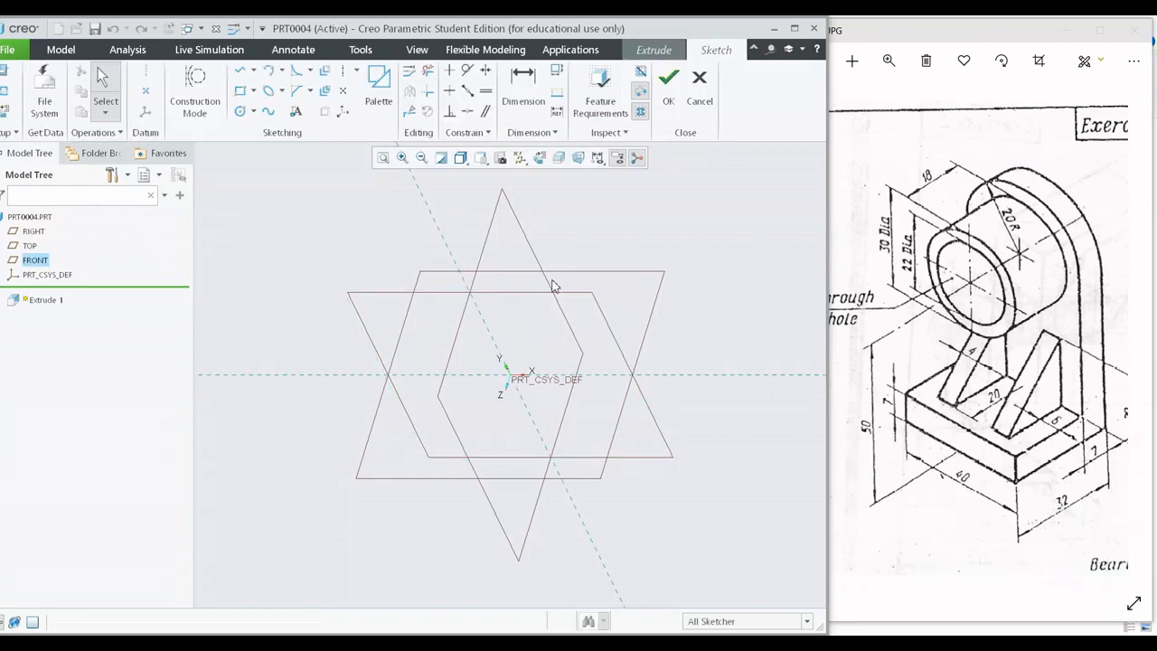
click(540, 158)
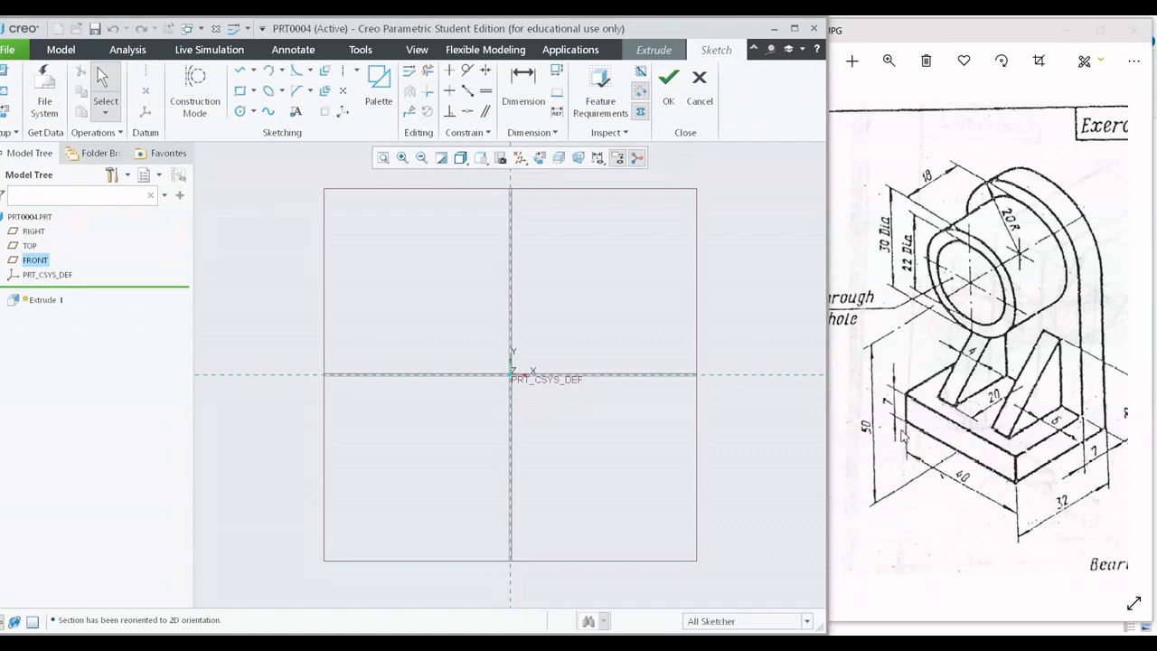
click(237, 93)
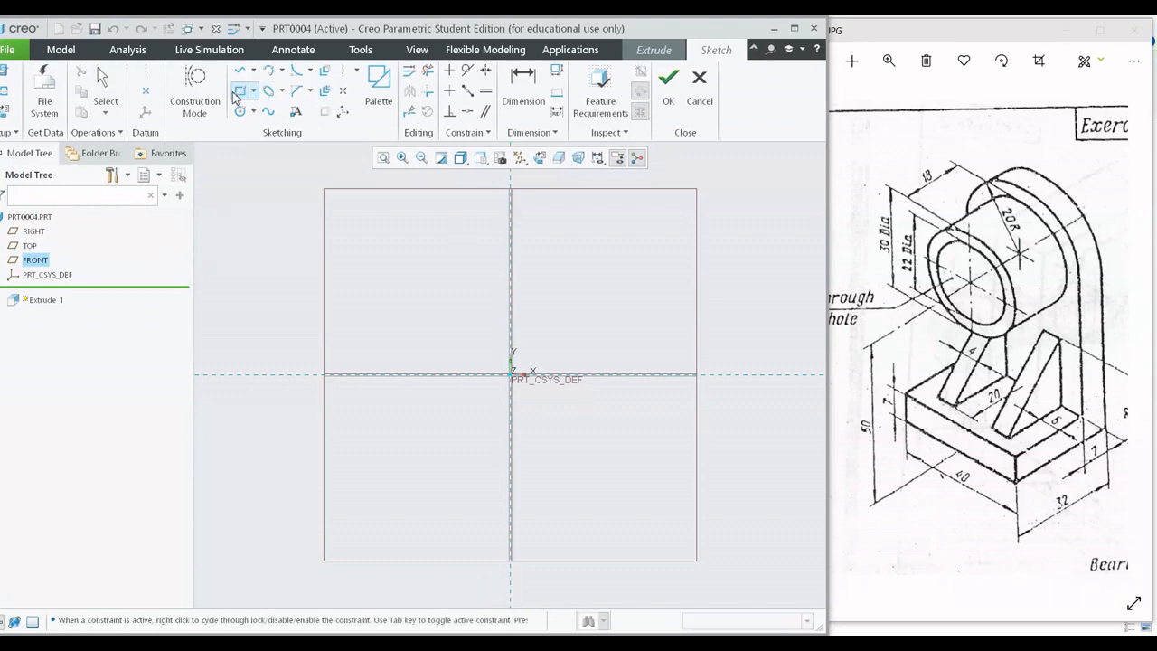
click(343, 72)
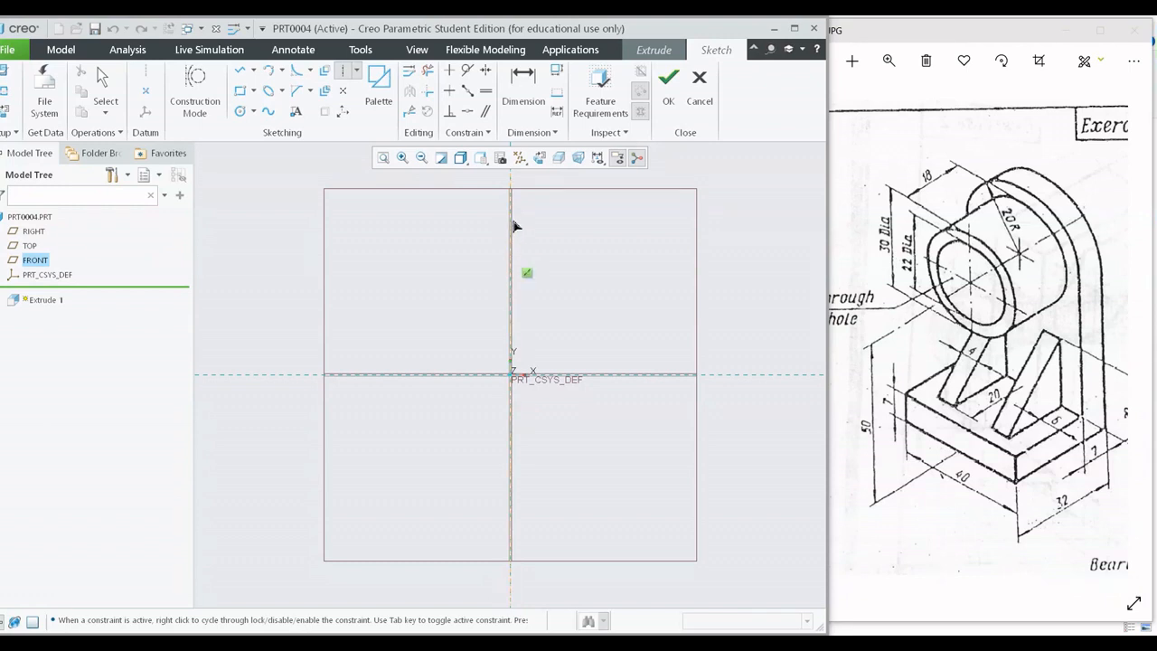
middle_click(600, 274)
shift+middle_drag(625, 248, 638, 275)
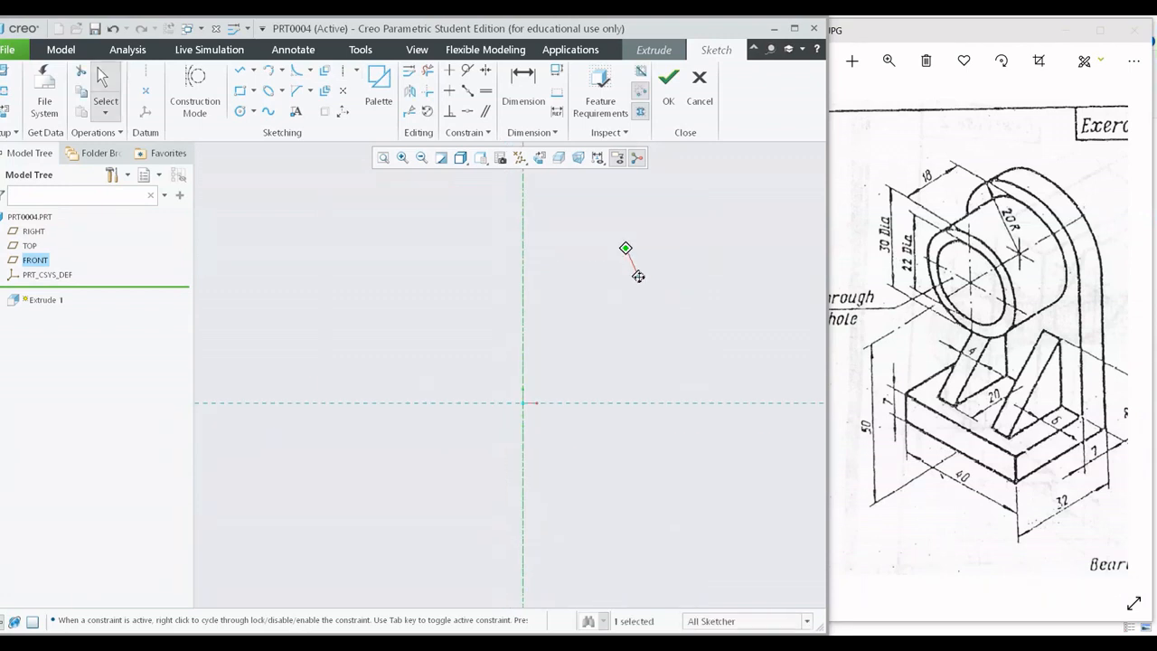
Sketch a rectangle about 187 mm by 35 mm, symmetric about the vertical centerline, with its lower edge on the horizontal reference.
click(239, 90)
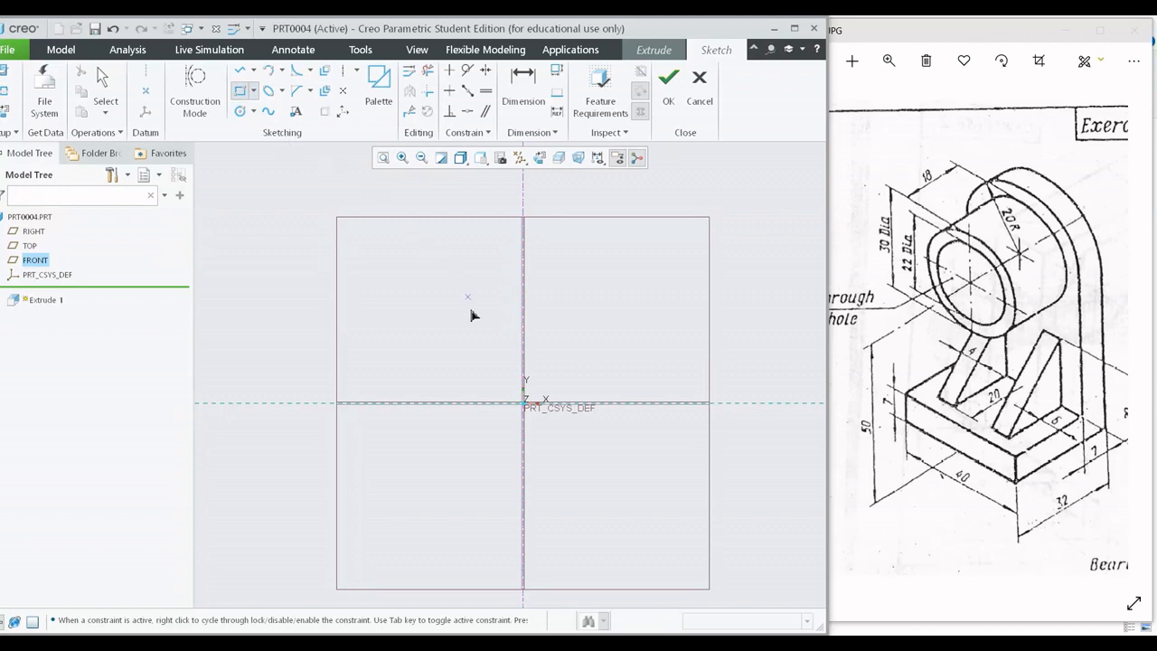
click(454, 378)
click(590, 402)
middle_click(700, 348)
scroll(540, 386, up, 3)
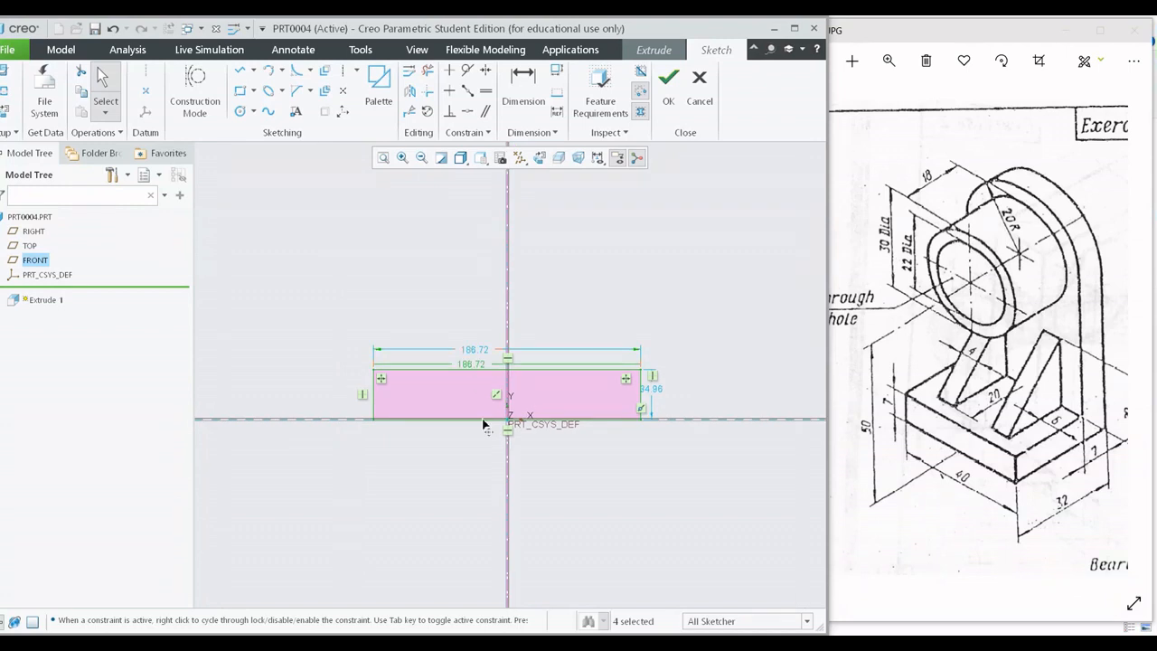
Set the rectangle's width to 40 mm and height to 7 mm, and finish the sketch.
drag(467, 354, 506, 505)
double_click(505, 504)
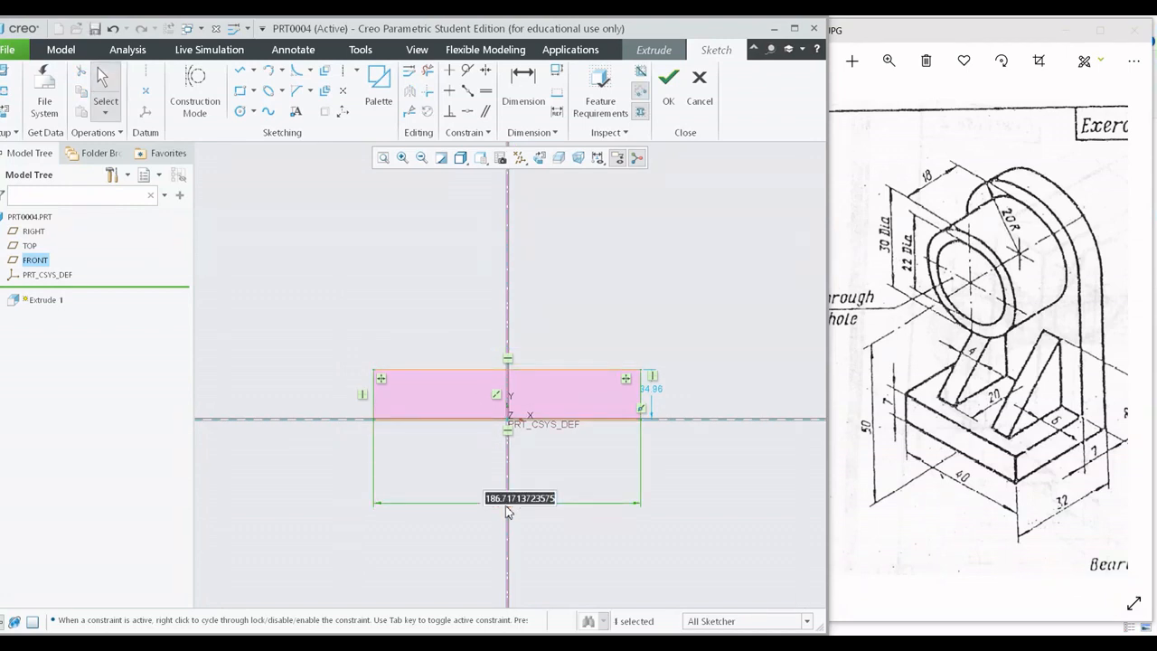
text(40)
key(Return)
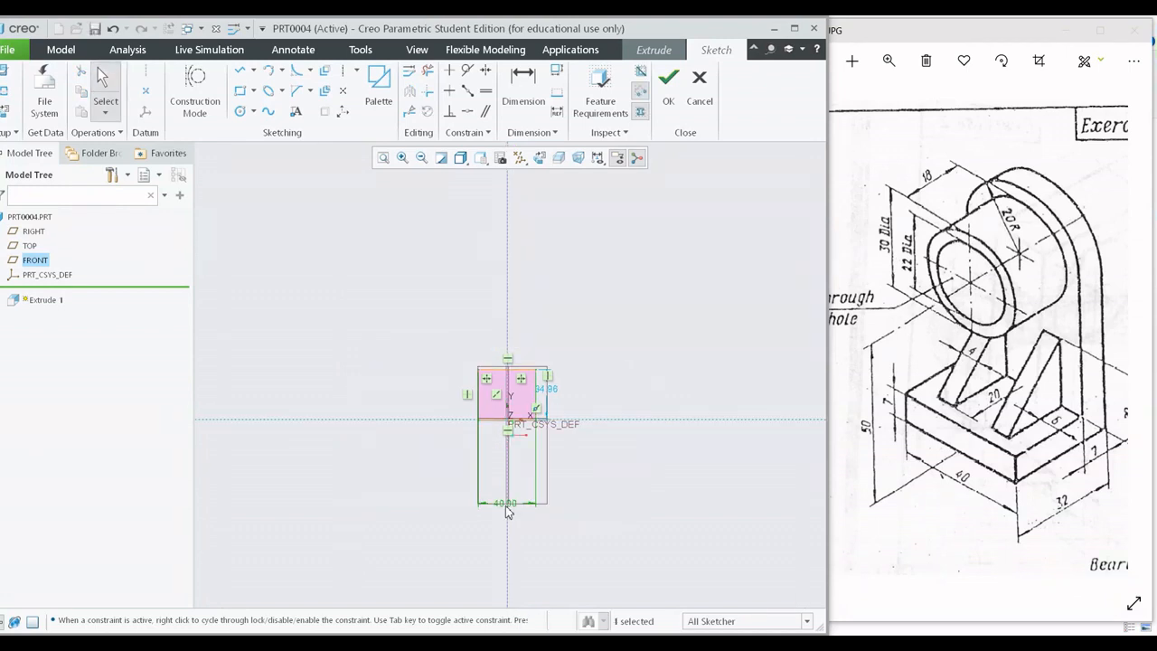
double_click(553, 394)
text(7)
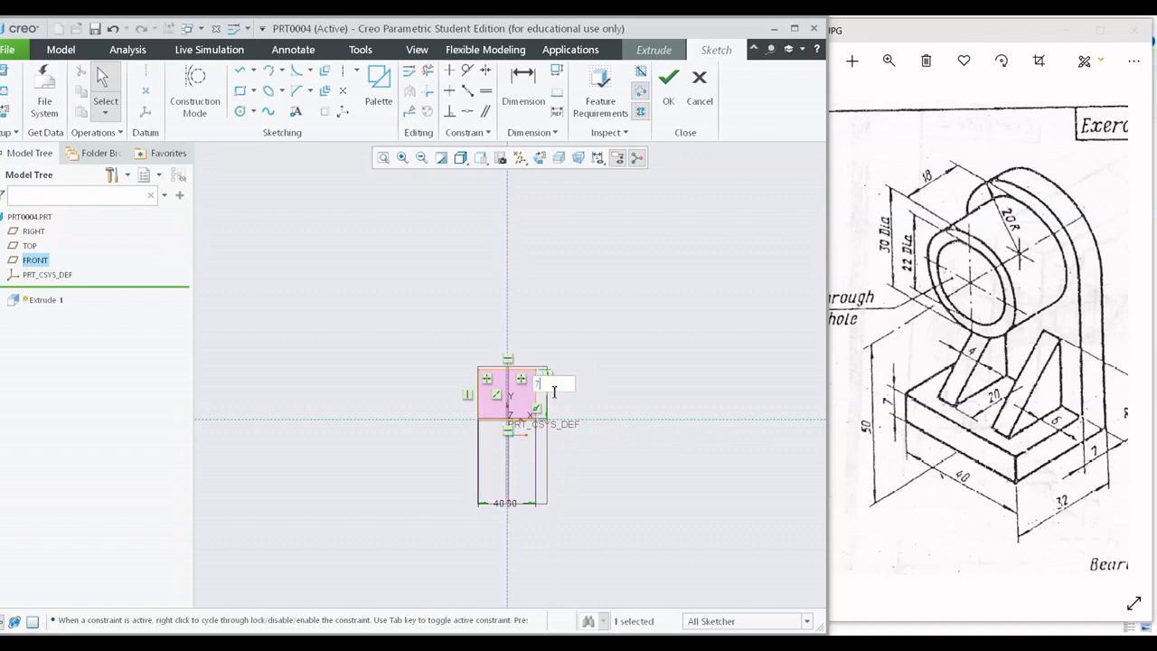
key(Return)
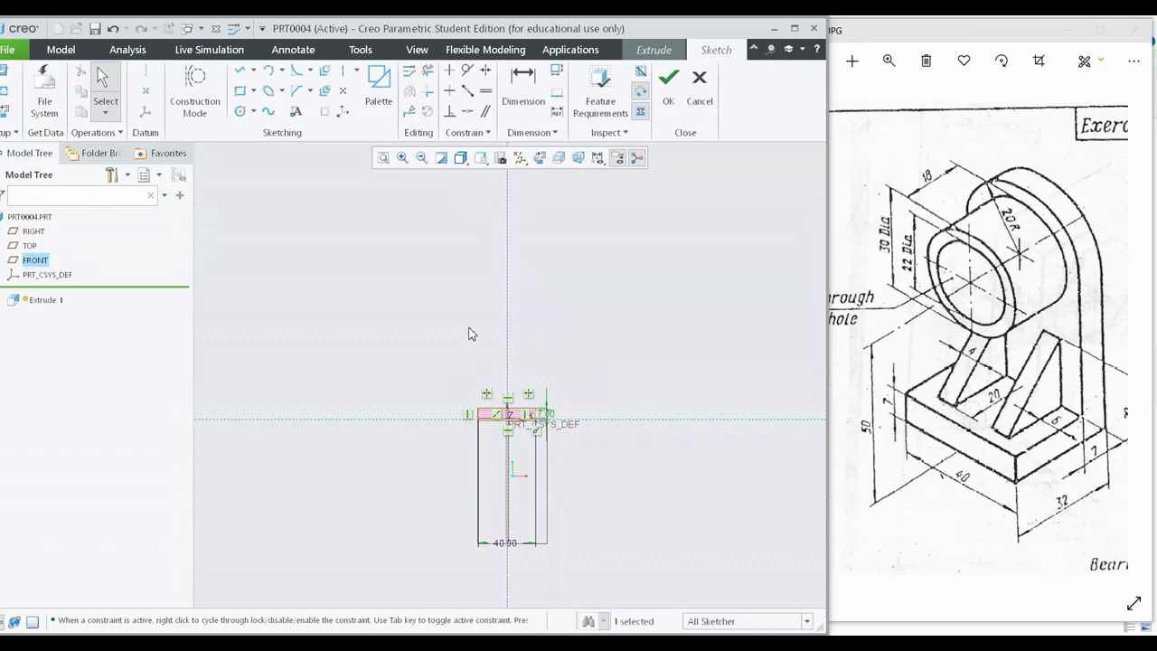
click(384, 158)
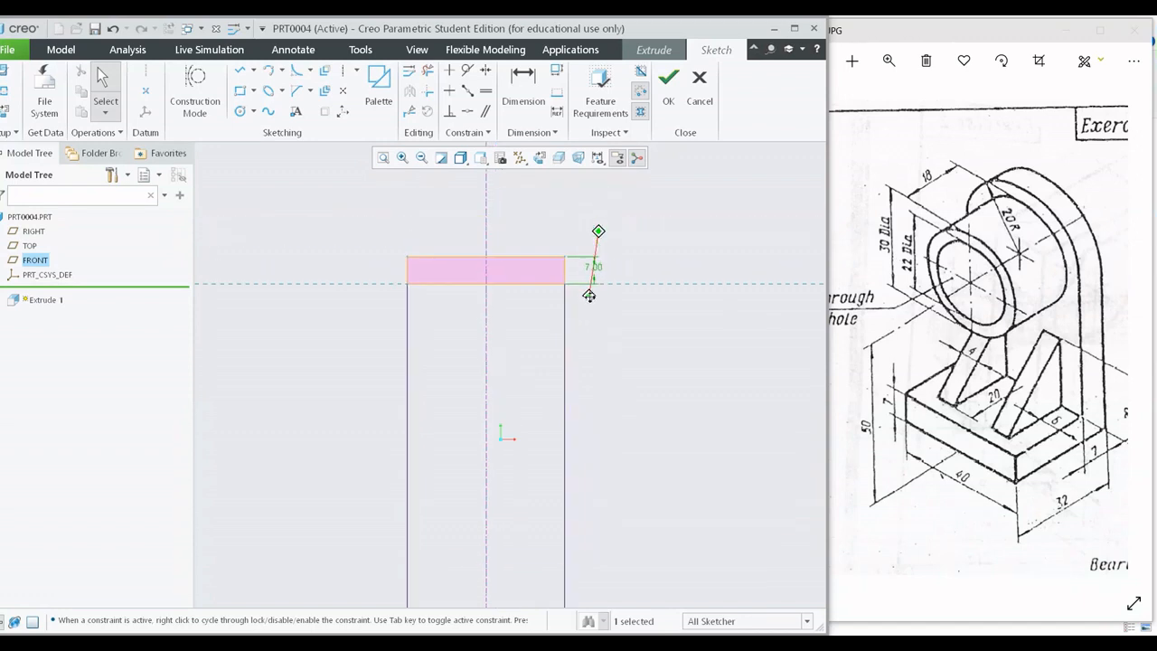
click(666, 107)
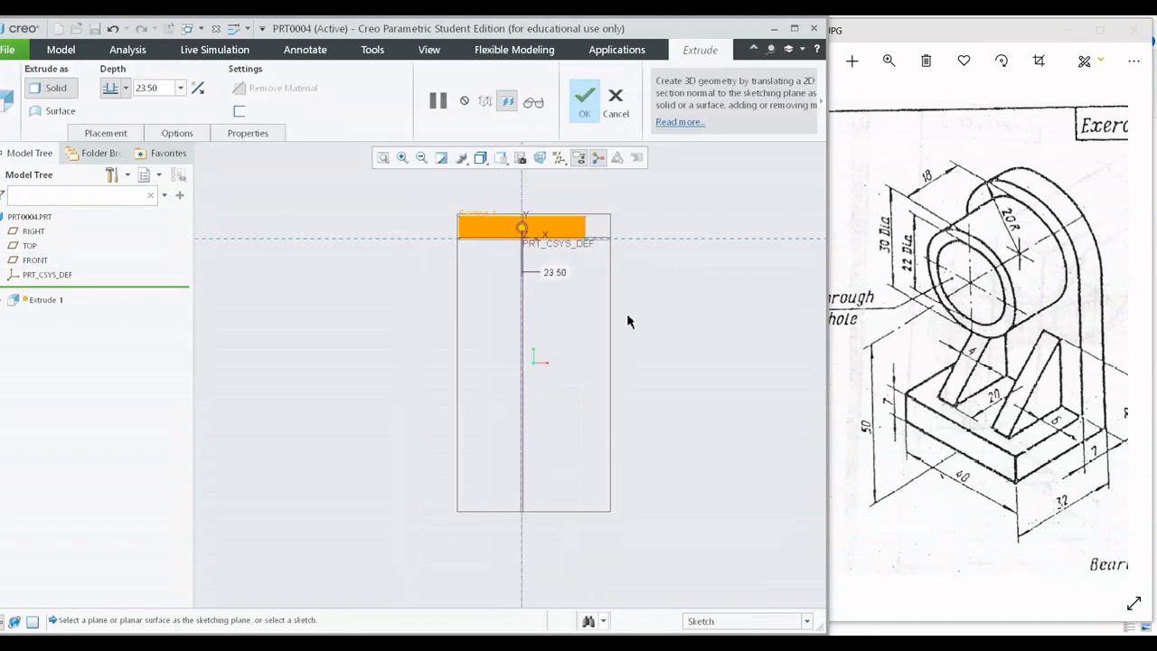
Extrude the base rectangle as a solid to a depth of 32 mm, toward the front of the FRONT plane.
mouse_move(652, 318)
middle_down()
mouse_move(583, 380)
mouse_move(624, 364)
mouse_move(583, 436)
mouse_move(612, 392)
mouse_move(608, 430)
mouse_move(597, 420)
middle_up()
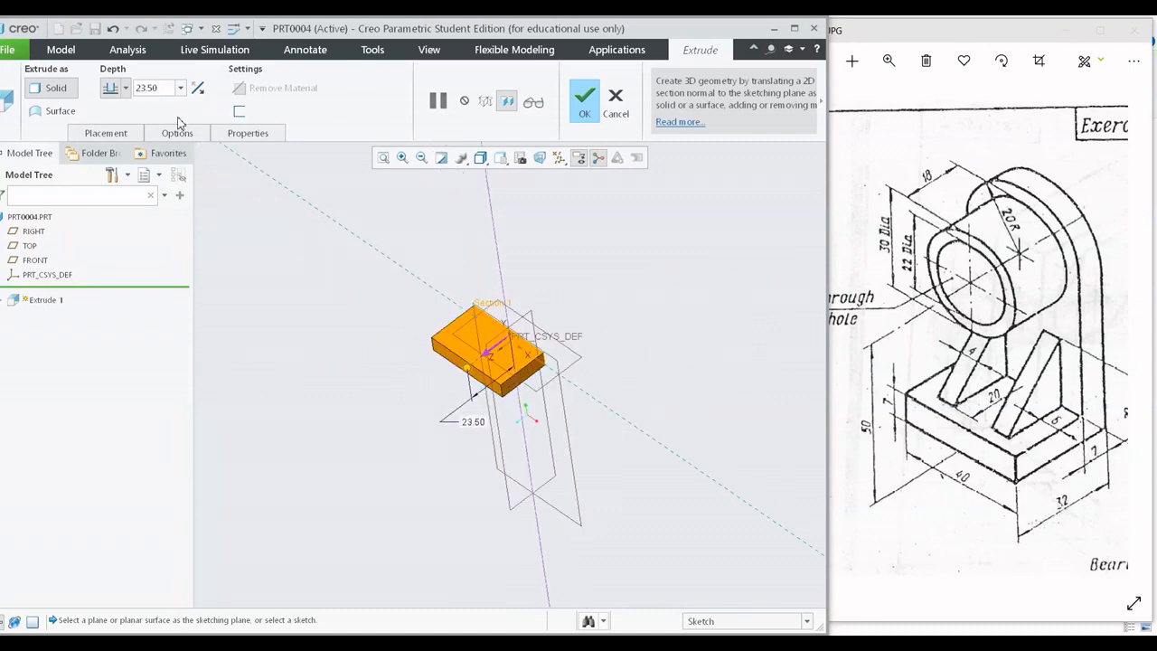
double_click(156, 92)
text(32)
key(Return)
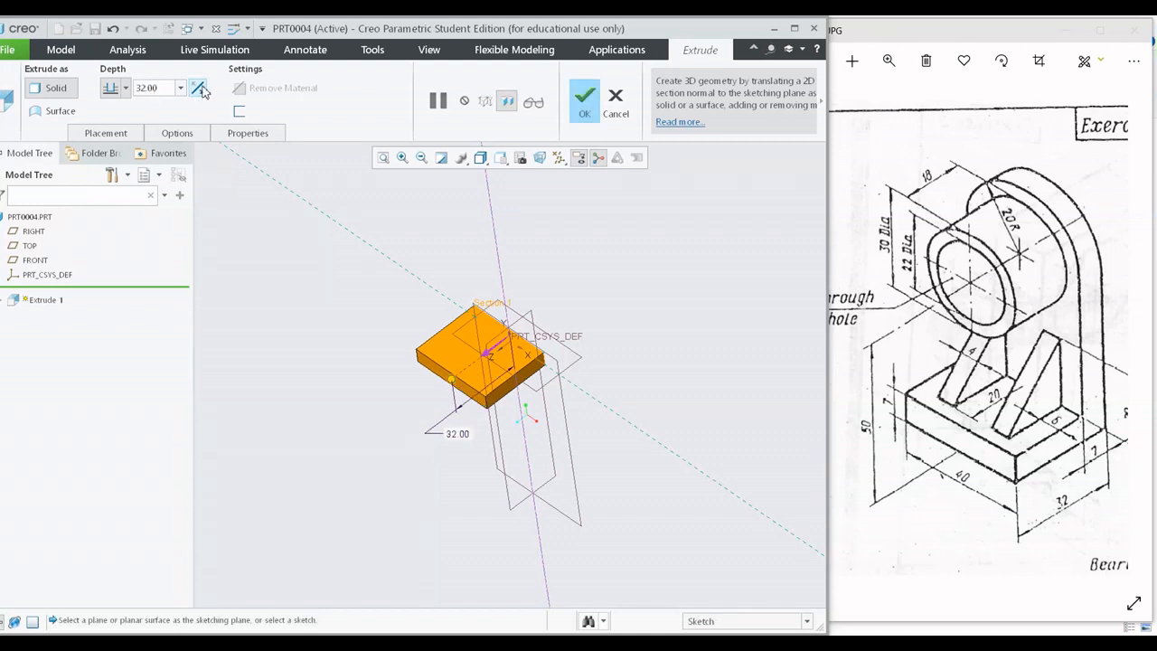
click(199, 89)
click(199, 89)
middle_click(455, 233)
scroll(400, 253, up, 5)
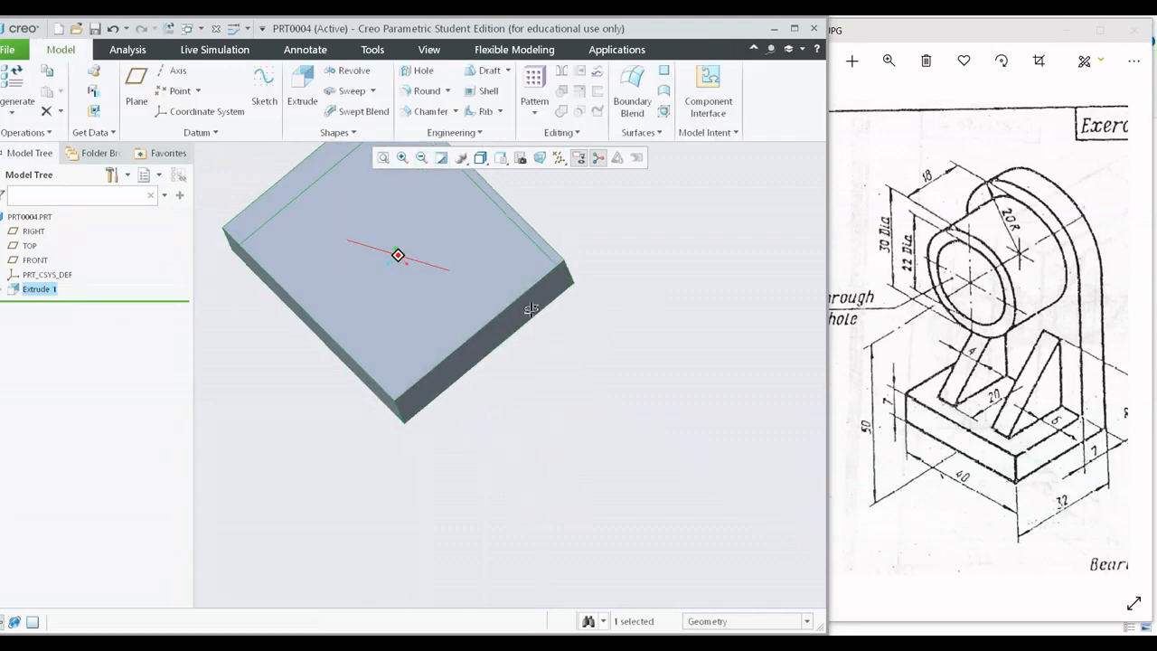
Reopen the base extrusion's definition, check its depth and direction, and accept it.
right_click(45, 288)
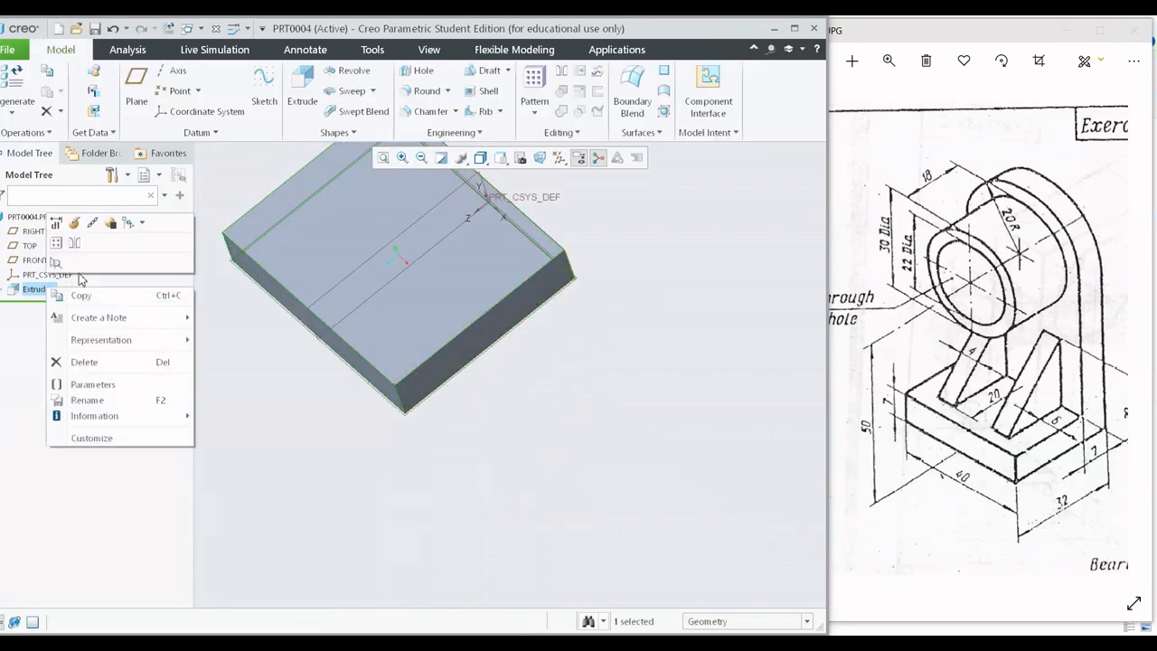
click(80, 224)
shift+middle_drag(464, 310, 544, 389)
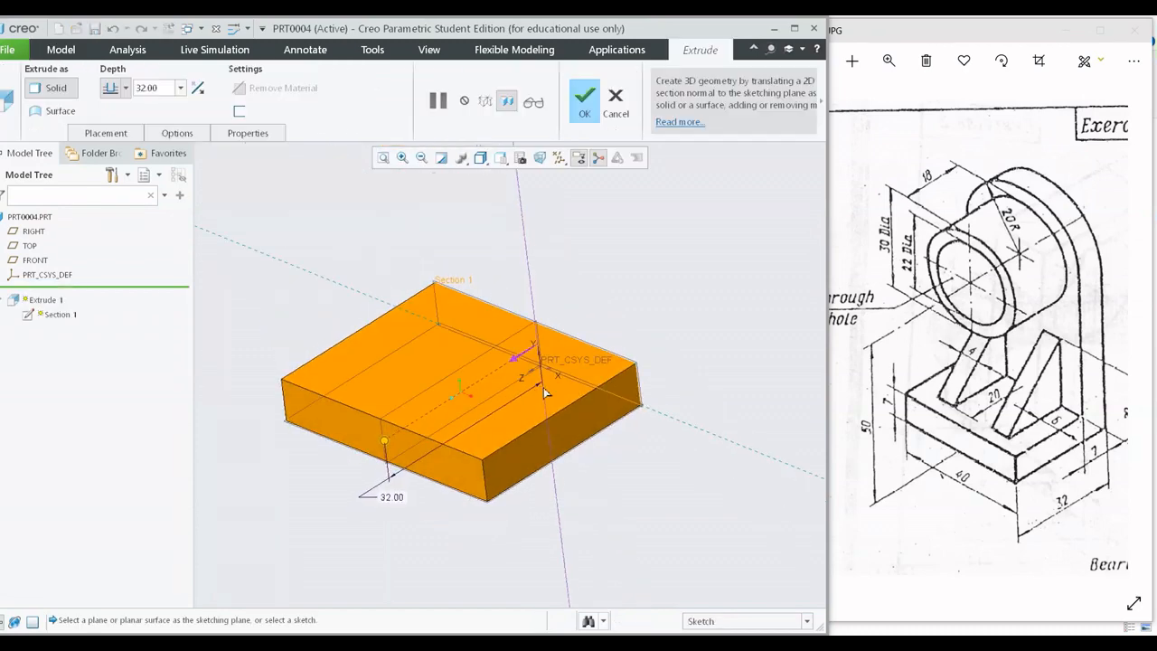
click(584, 97)
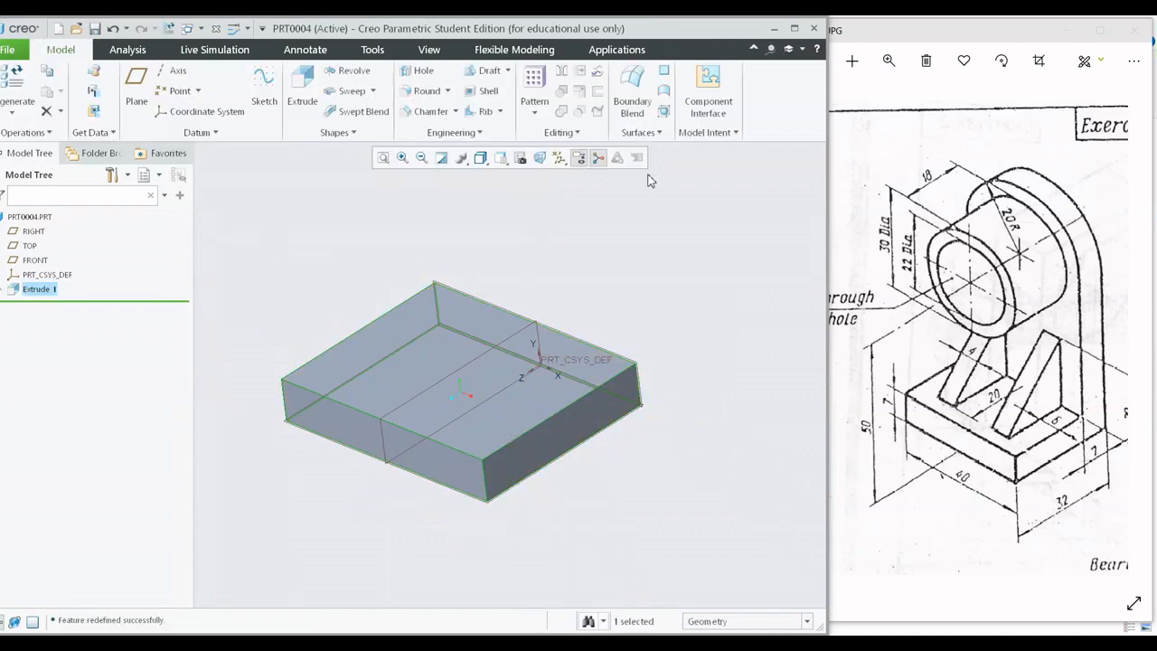
Examine the base from several angles and read the upright plate's dimensions and position on the exercise drawing.
middle_drag(639, 215, 503, 335)
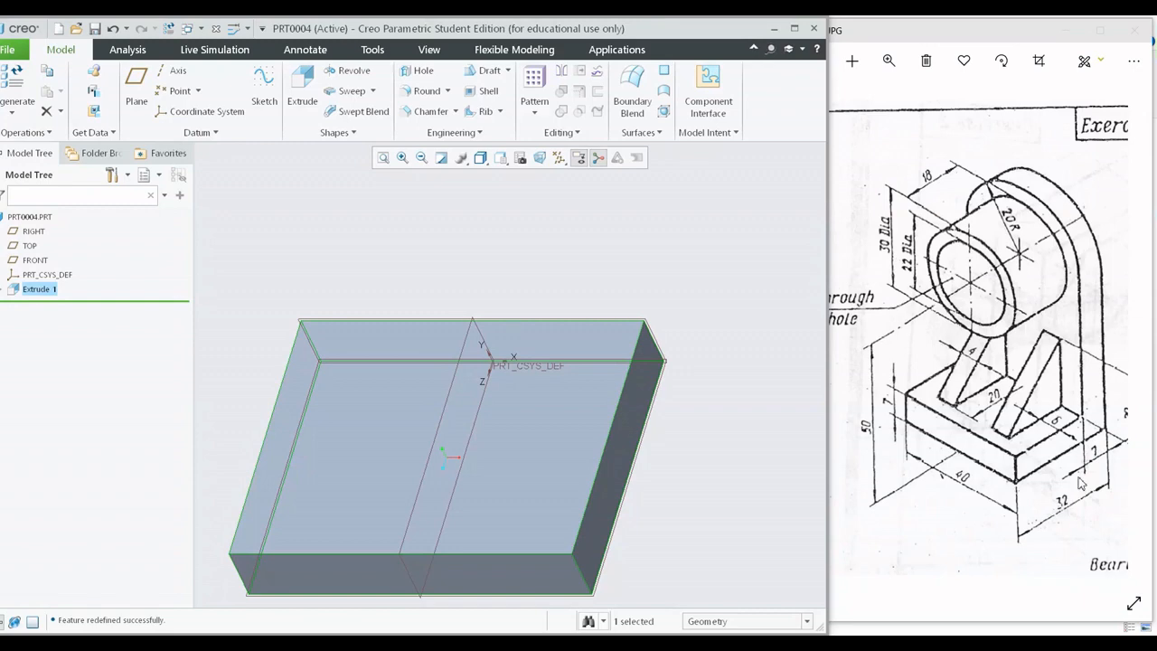
scroll(1078, 483, up, 5)
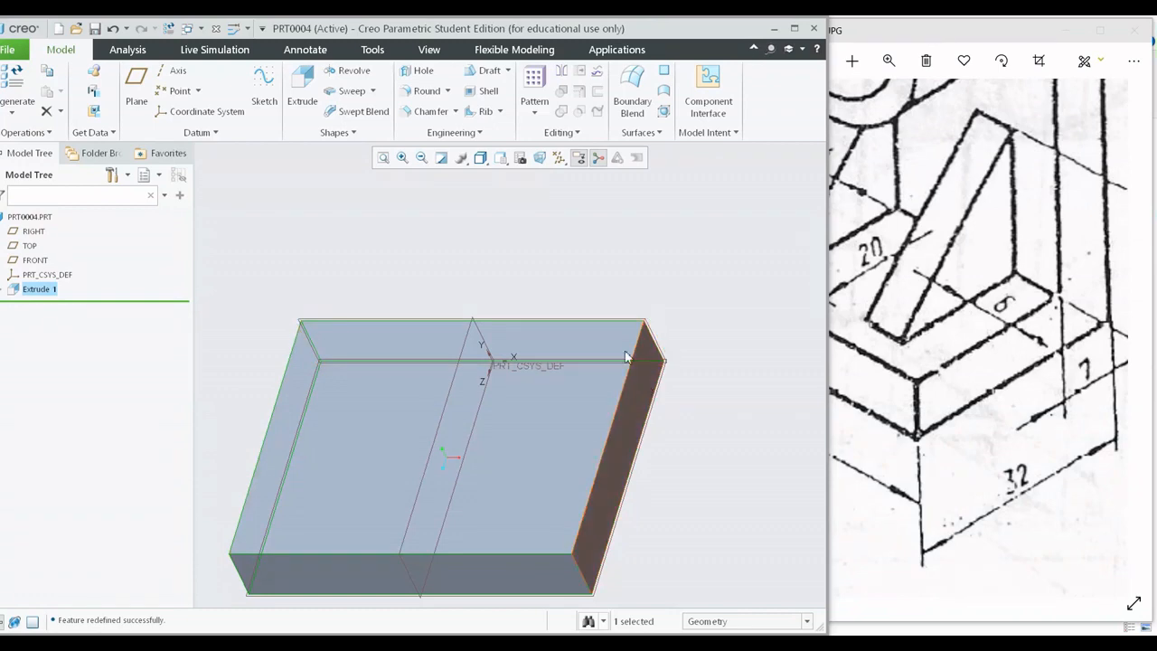
scroll(626, 324, down, 5)
scroll(625, 331, up, 5)
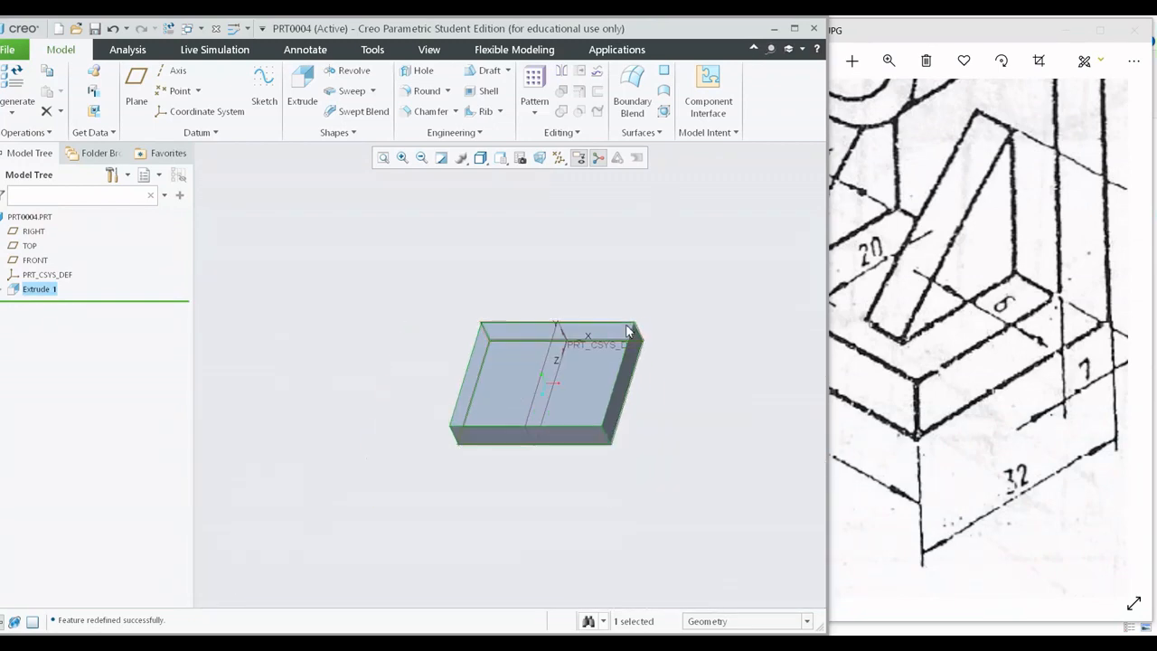
scroll(877, 335, down, 5)
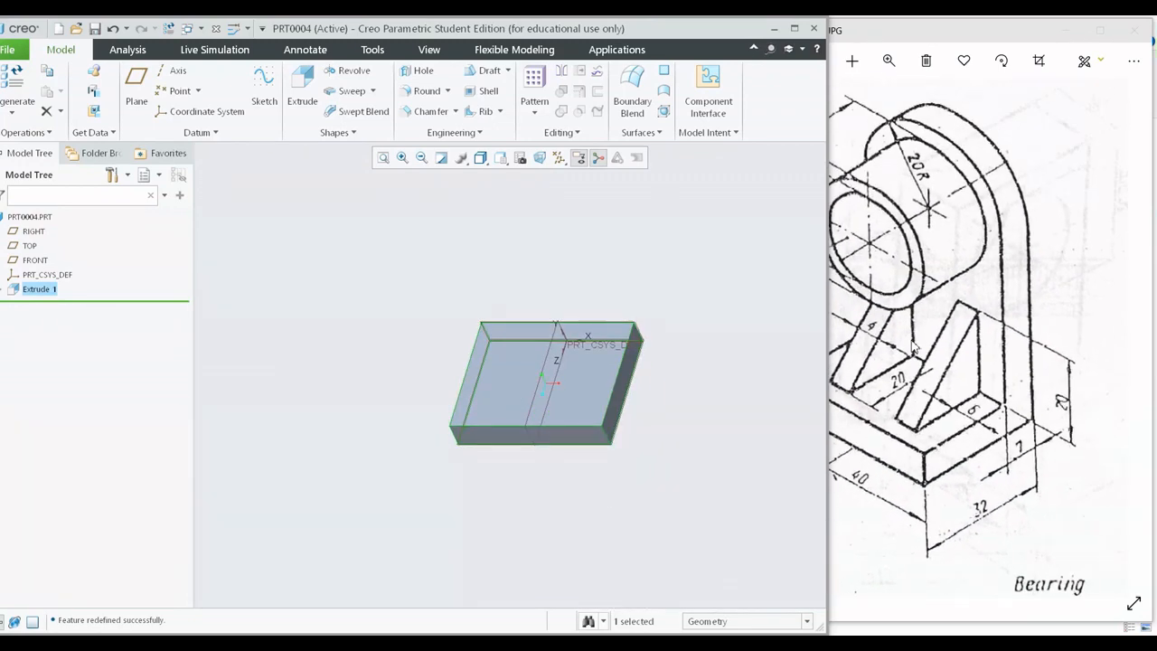
shift+middle_drag(696, 336, 671, 376)
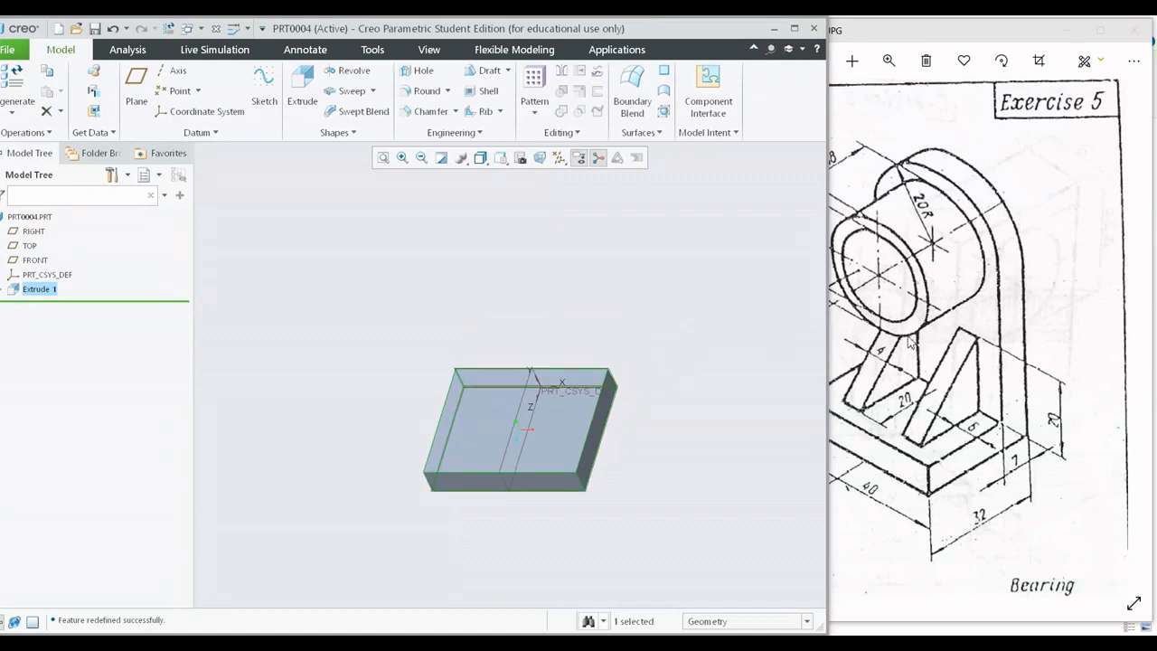
click(943, 326)
scroll(1010, 334, up, 4)
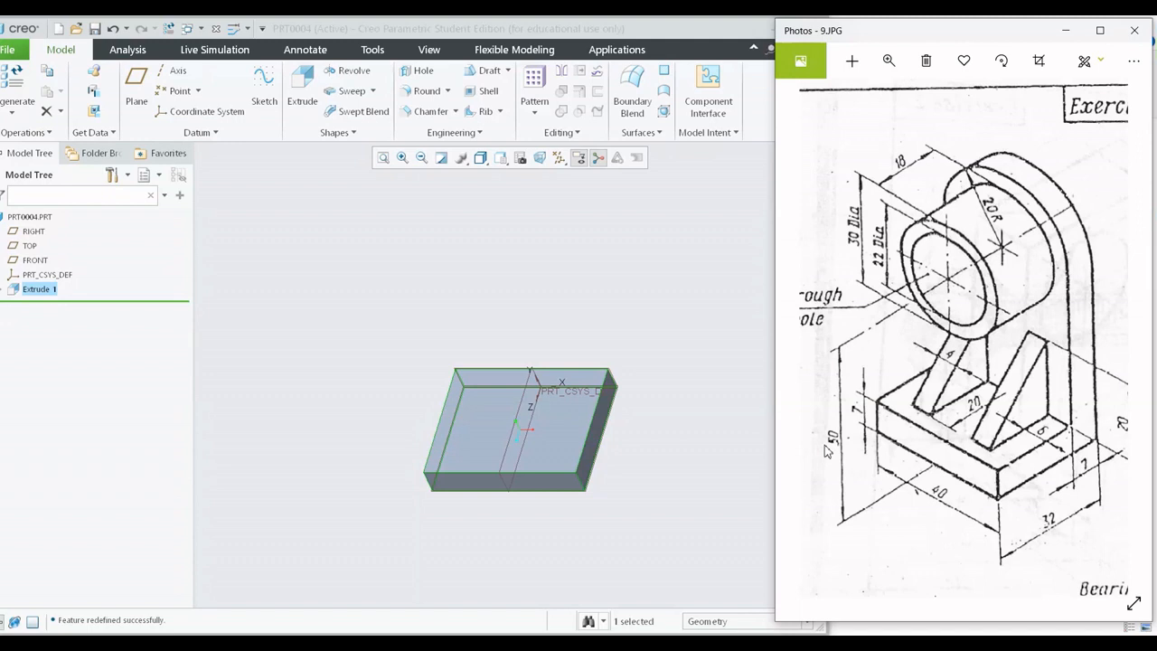
click(407, 253)
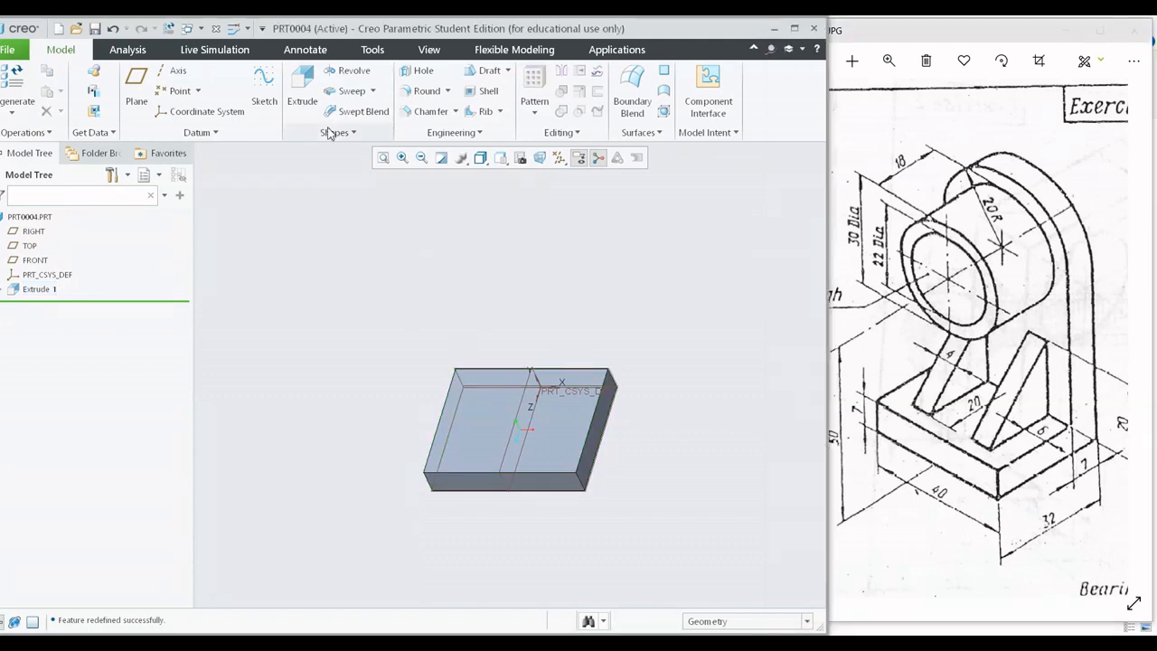
Start a new extrusion with a sketch on the FRONT plane at the base's back face, and view the sketch plane straight on.
click(302, 90)
scroll(508, 388, up, 4)
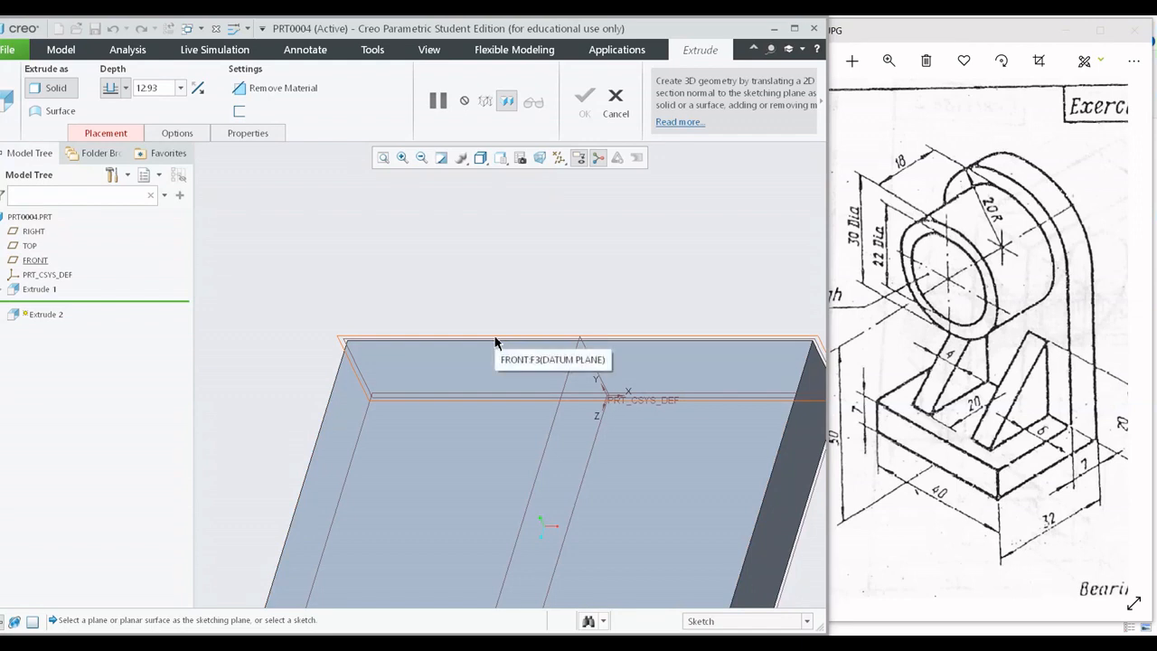
scroll(495, 342, down, 3)
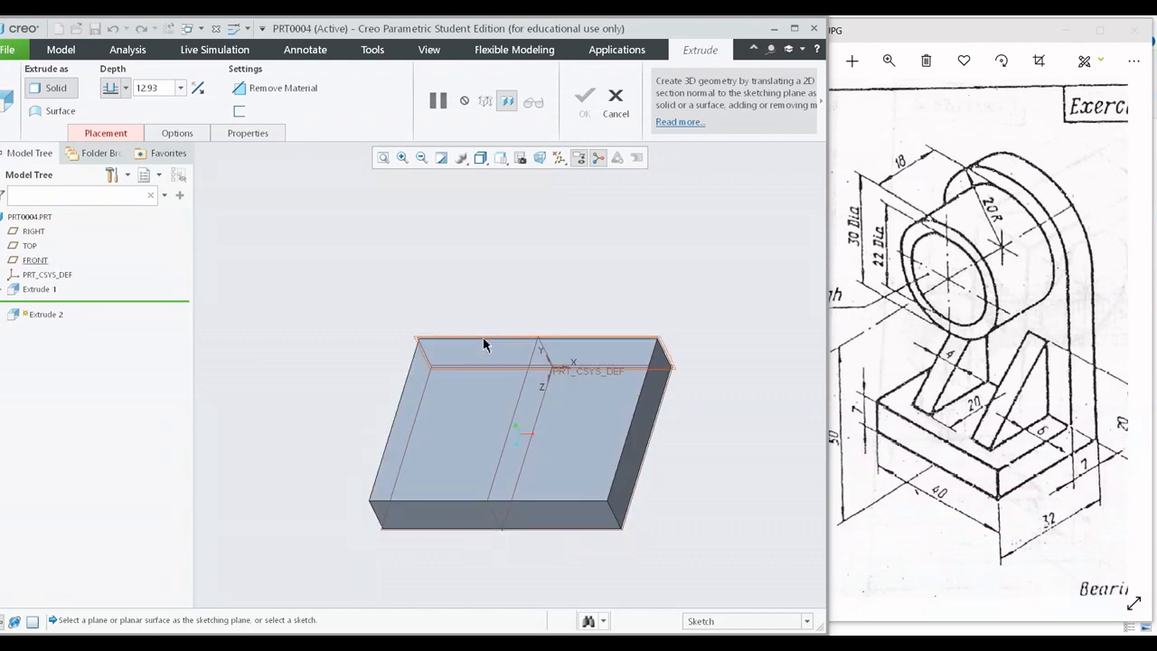
scroll(484, 344, down, 1)
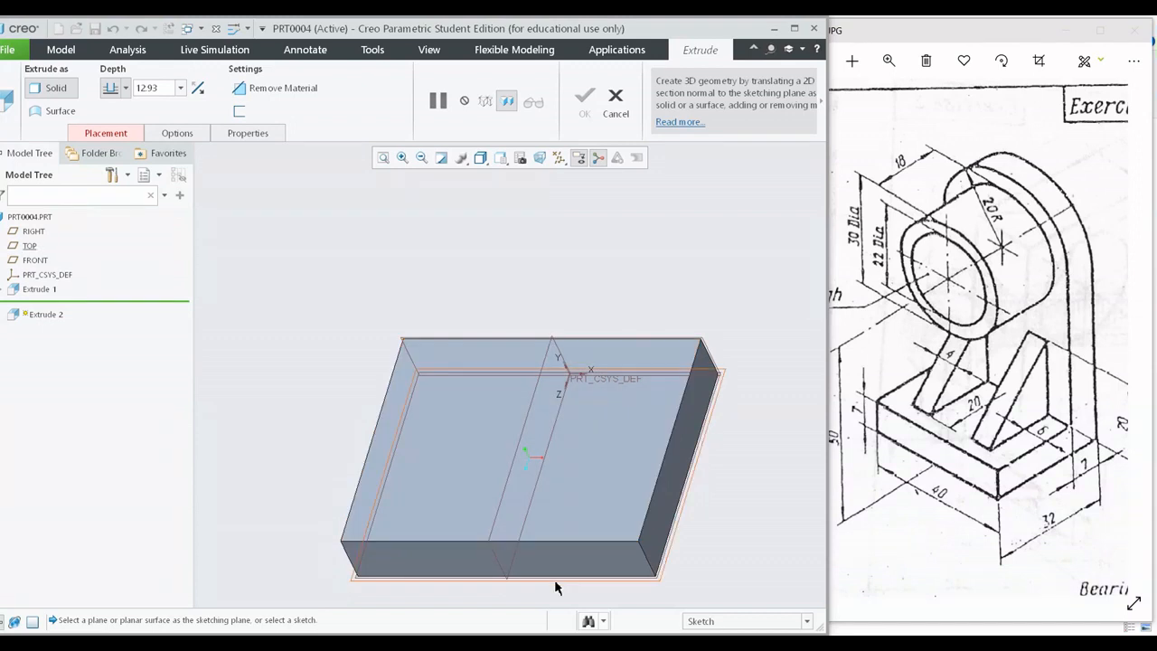
scroll(434, 340, down, 2)
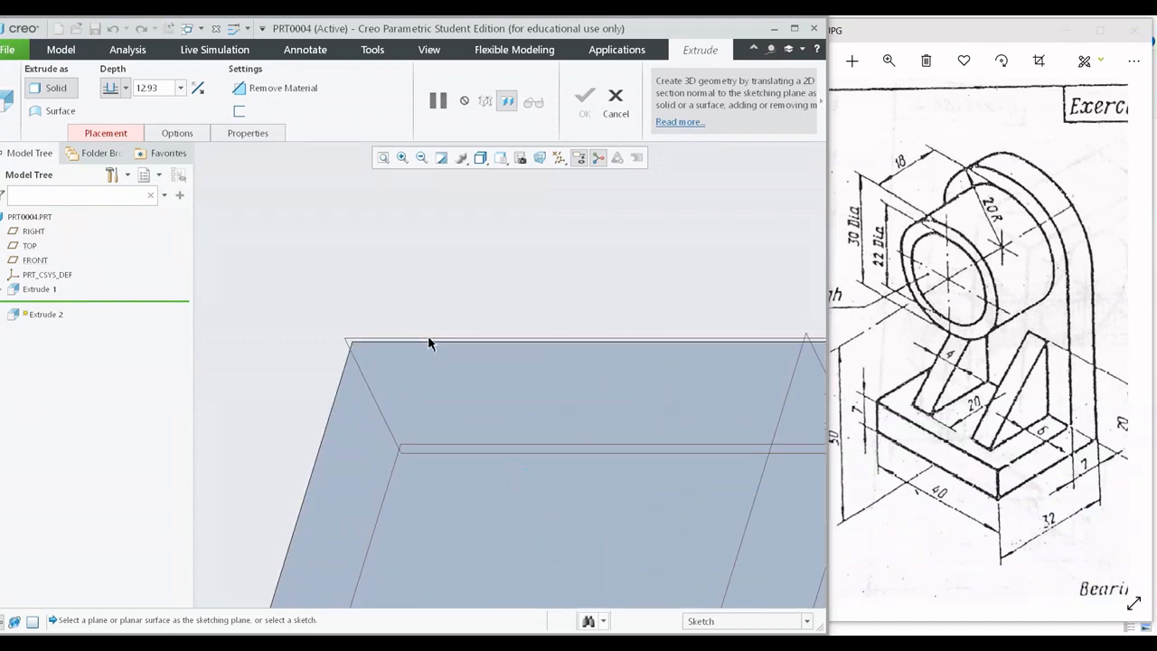
click(347, 339)
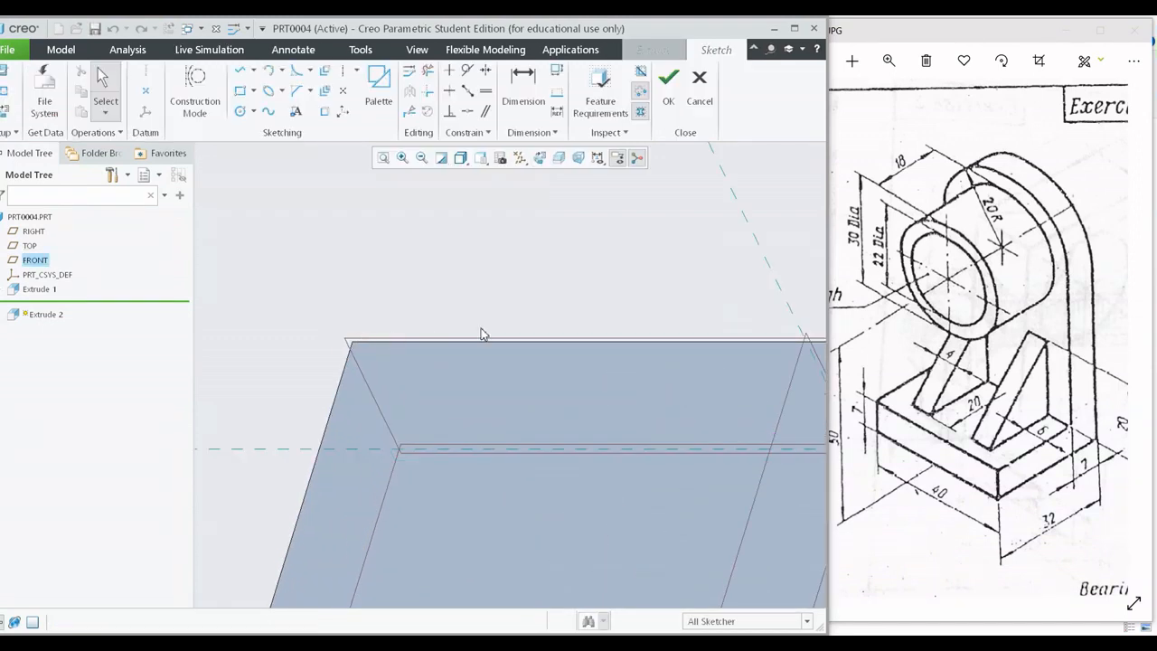
click(539, 157)
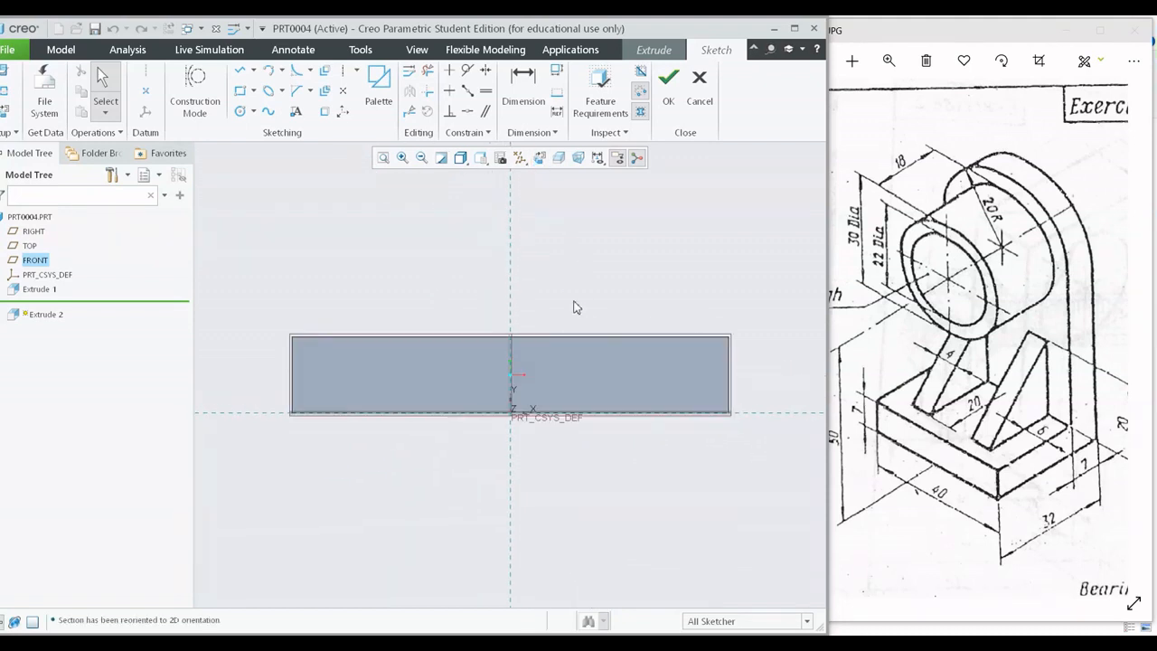
middle_drag(602, 299, 567, 328)
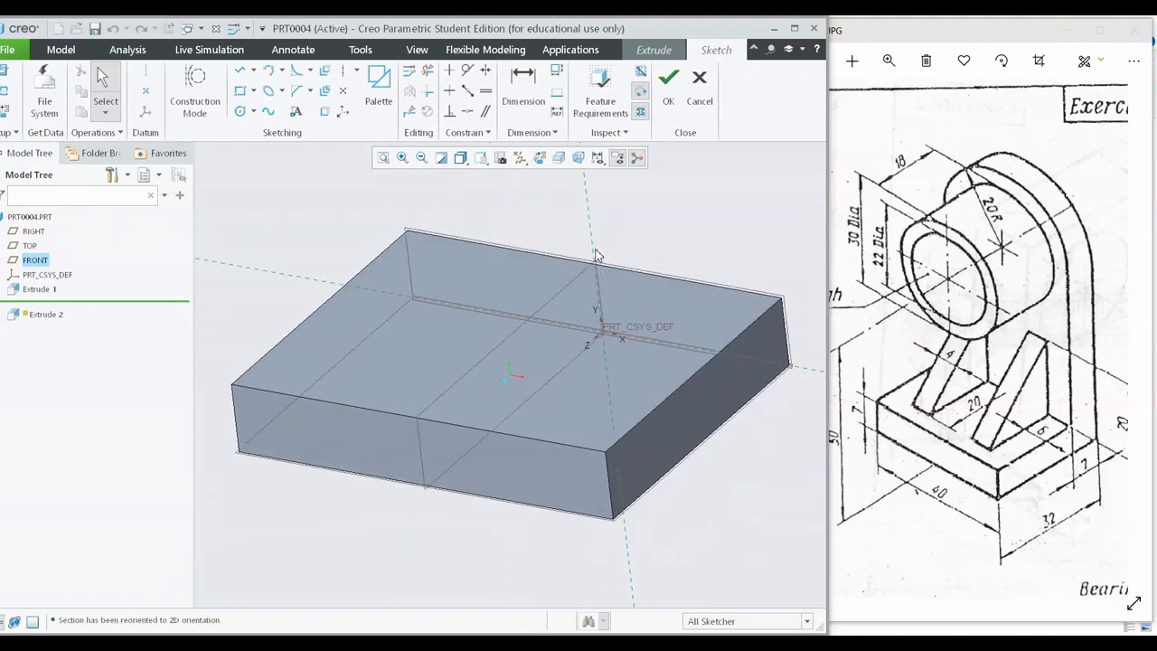
click(540, 157)
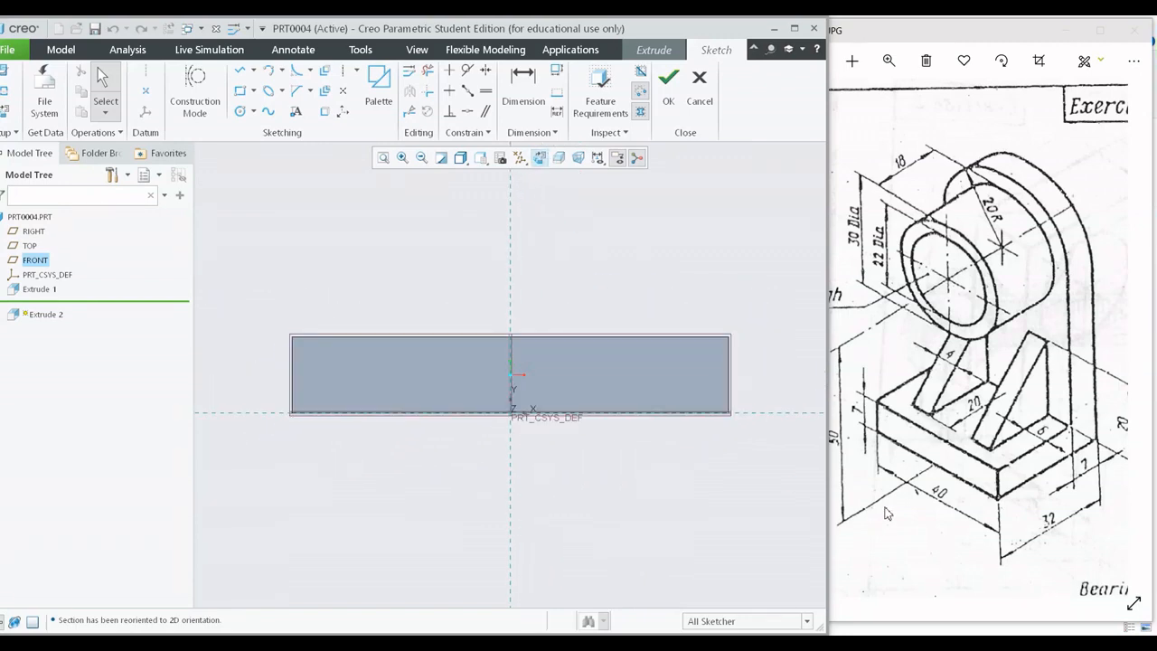
Check the drawing's overall dimensions and add both side faces of the base as sketch references.
click(919, 454)
scroll(953, 444, up, 2)
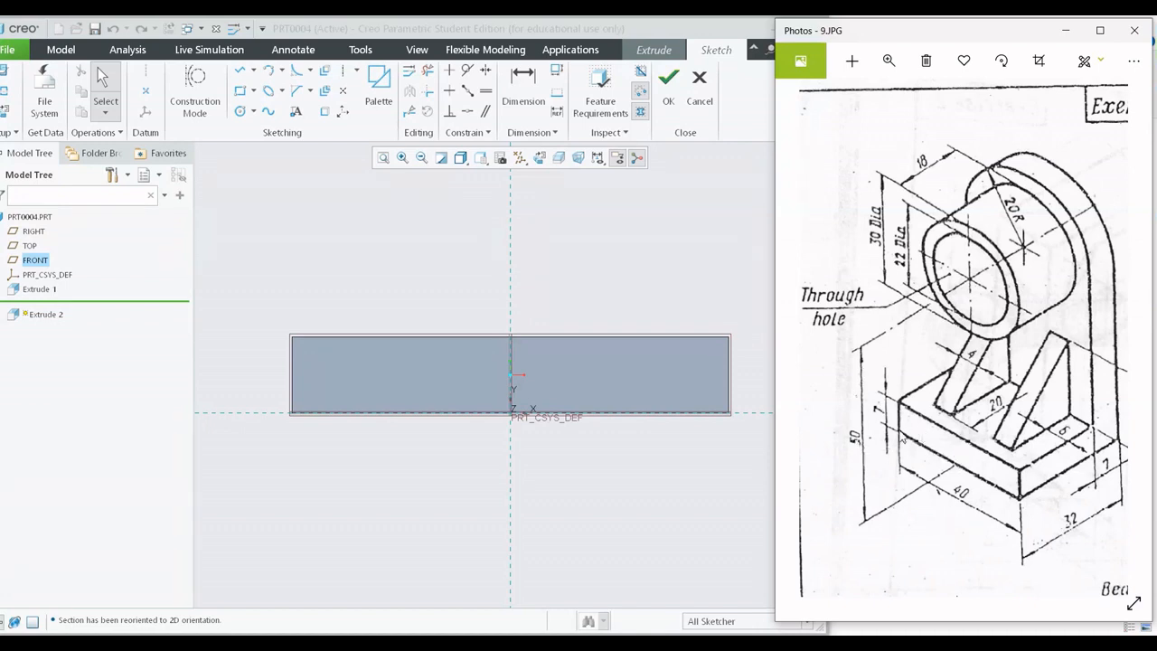
click(609, 305)
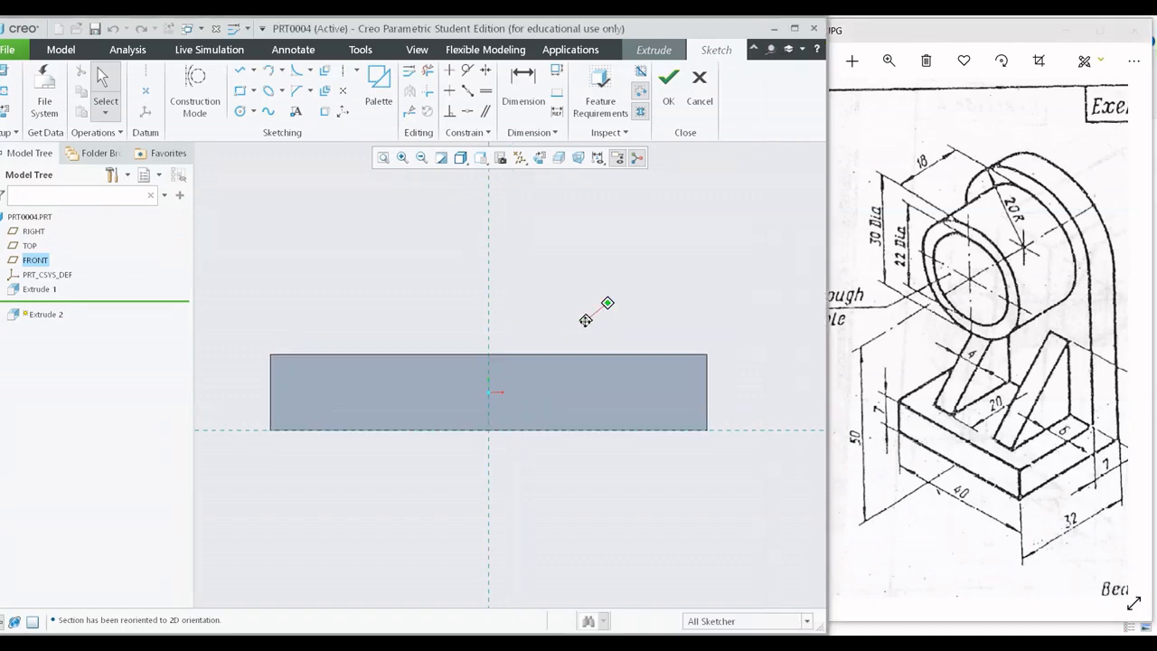
click(5, 91)
click(271, 329)
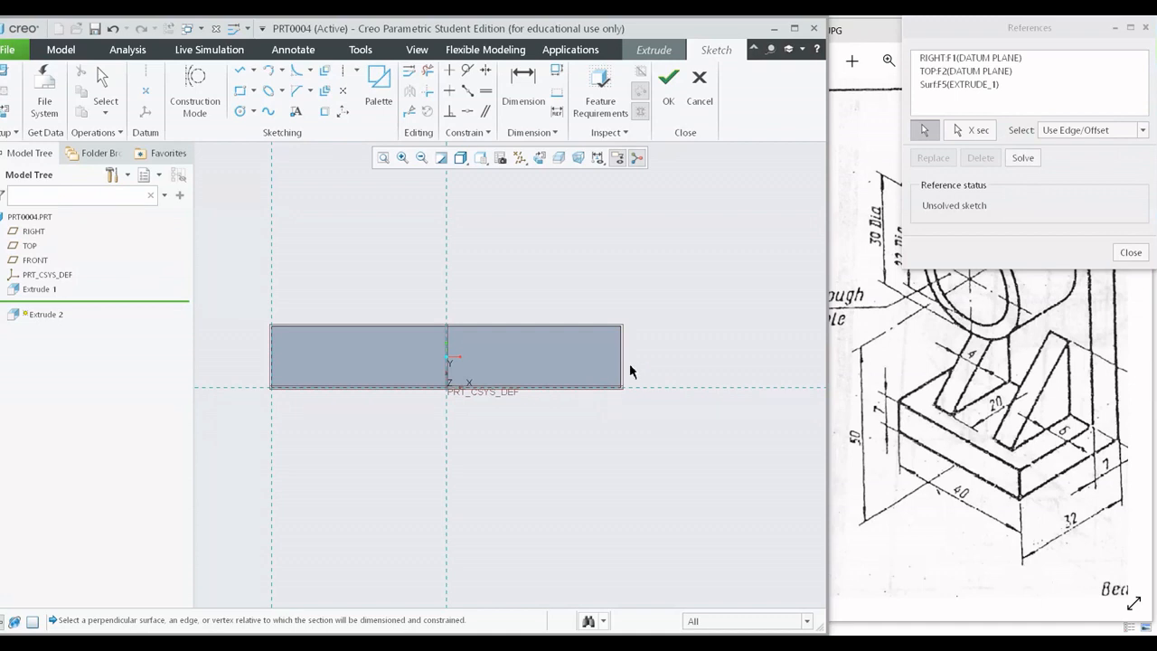
click(623, 361)
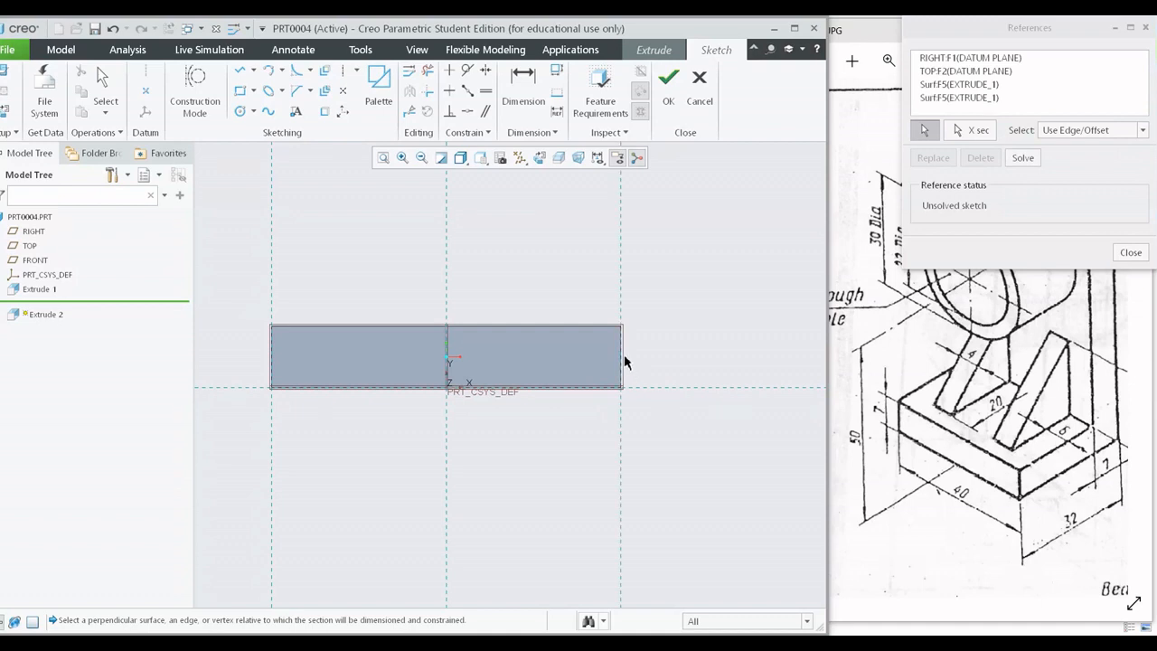
click(1129, 253)
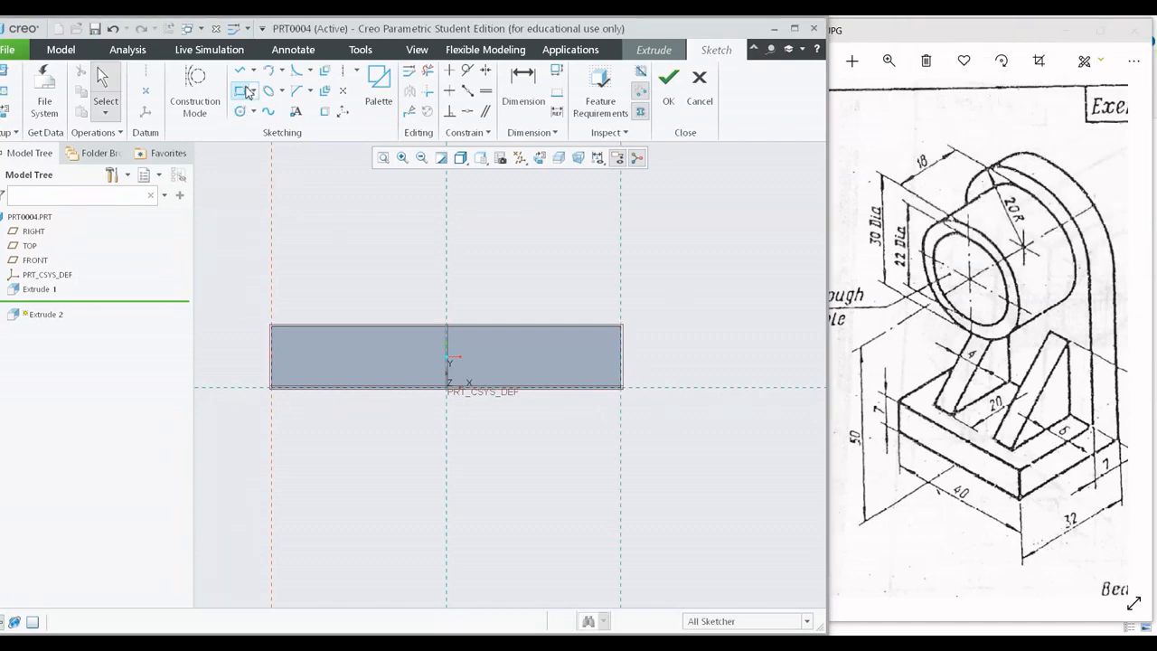
Sketch a rectangle about 22 mm high from the base's bottom edge, spanning its full width, and place the height dimension outside the profile.
click(288, 388)
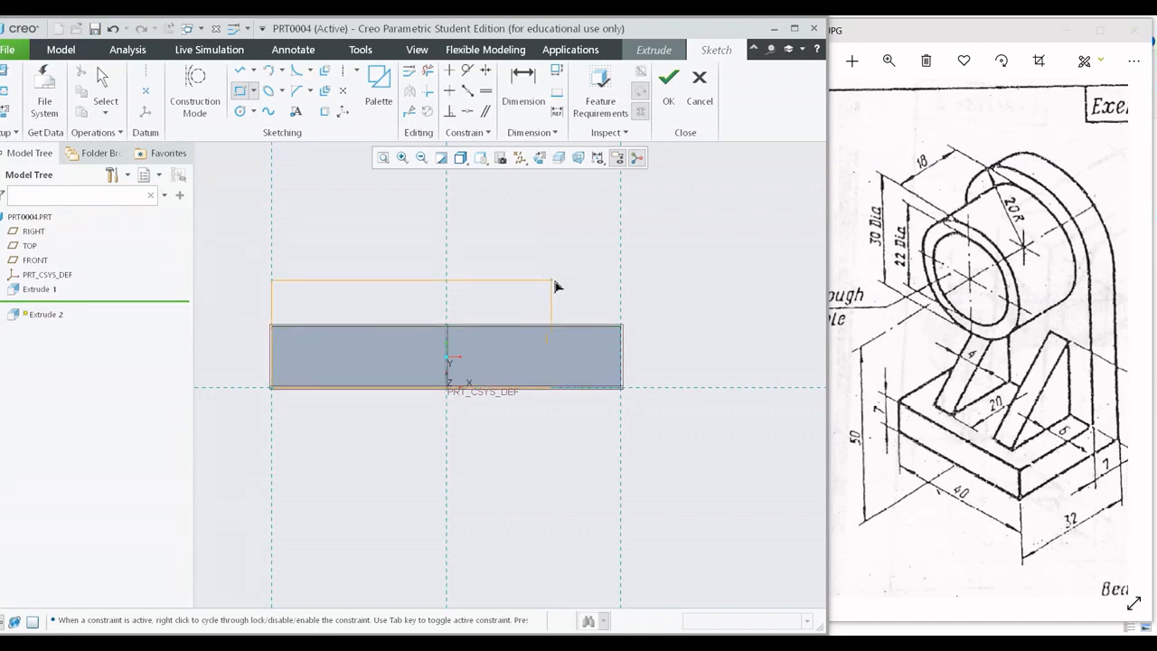
click(620, 194)
middle_click(748, 224)
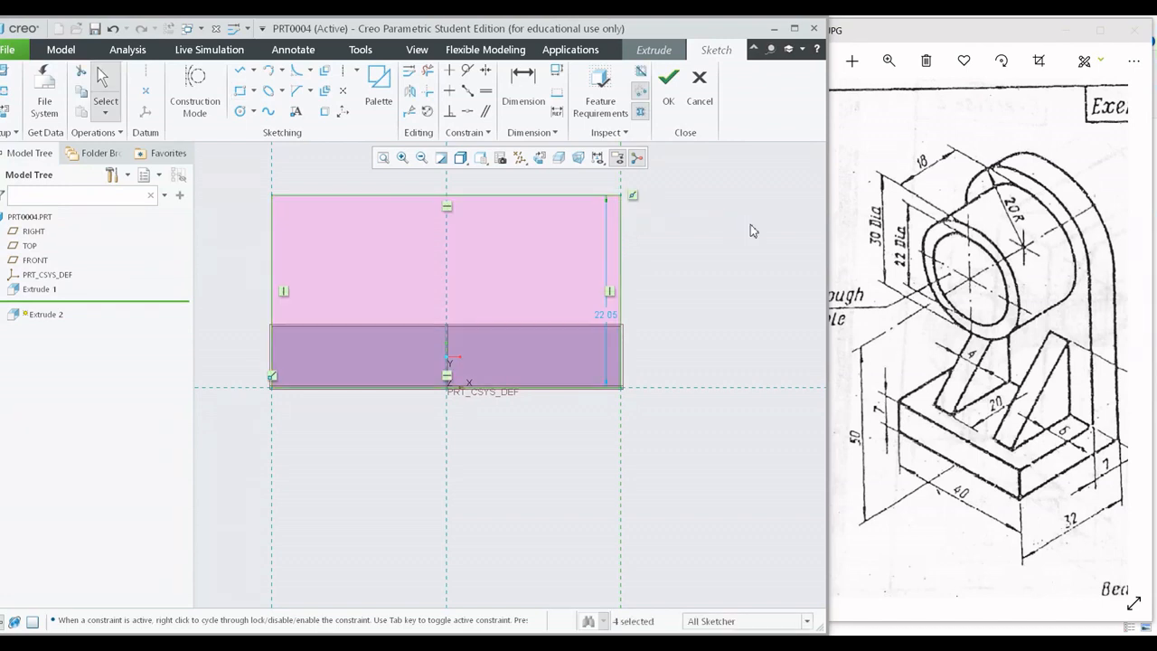
mouse_move(733, 240)
shift+middle_down()
mouse_move(749, 329)
mouse_move(718, 275)
shift+middle_up()
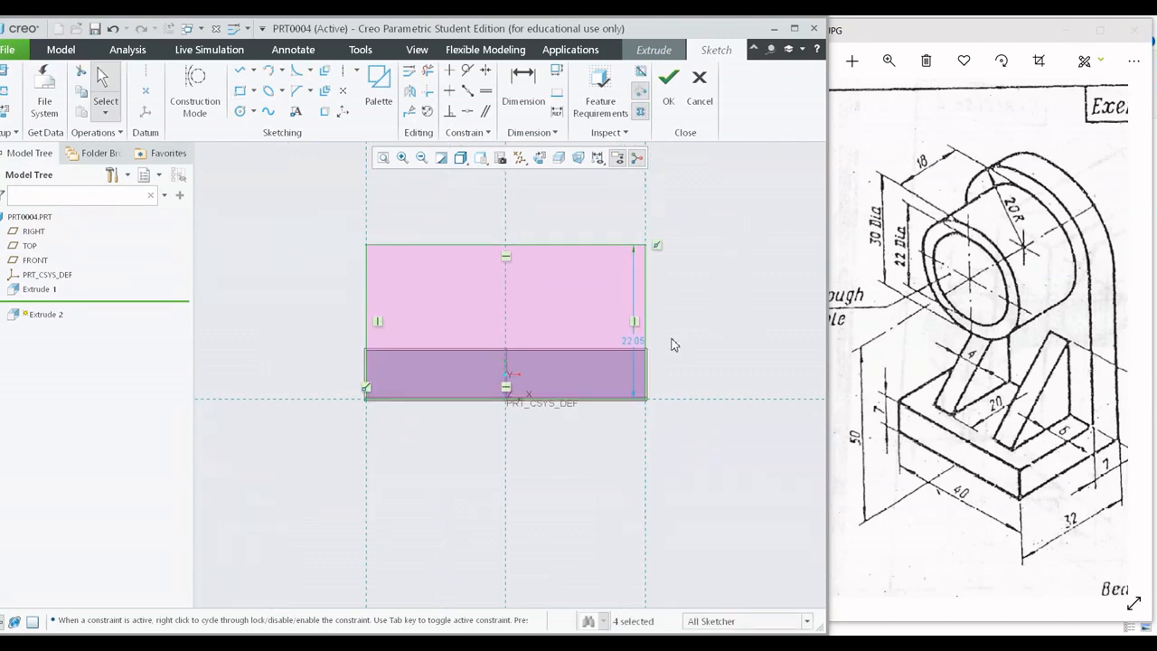
drag(637, 341, 723, 384)
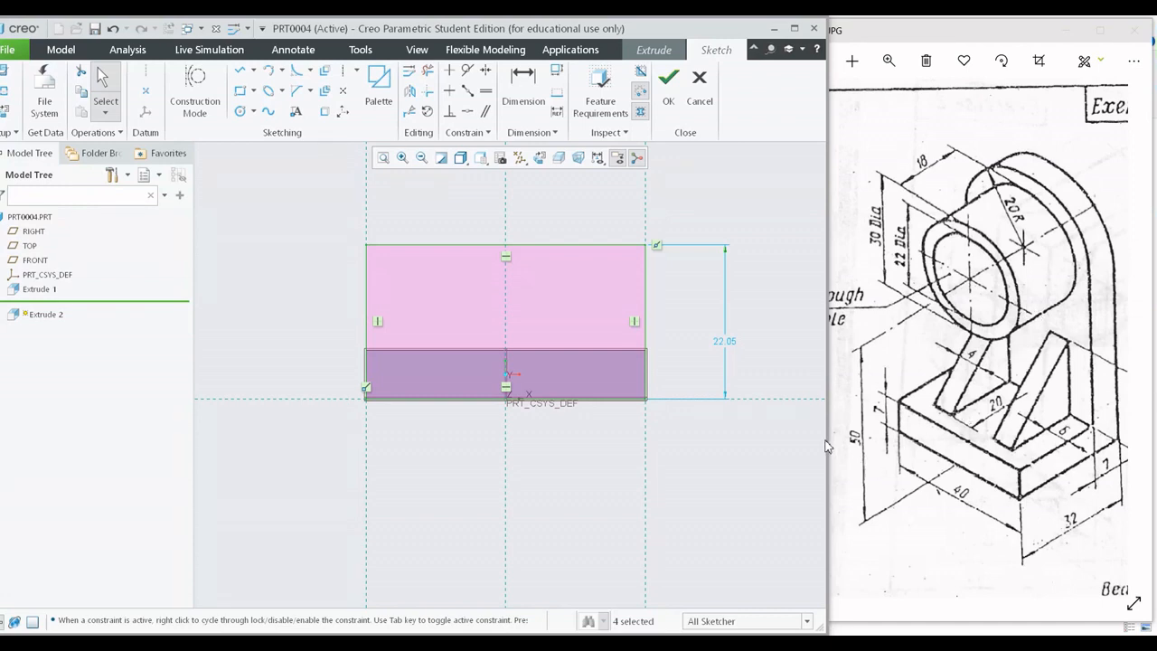
Set the rectangle's height to 50 mm and finish the sketch.
double_click(725, 342)
text(50)
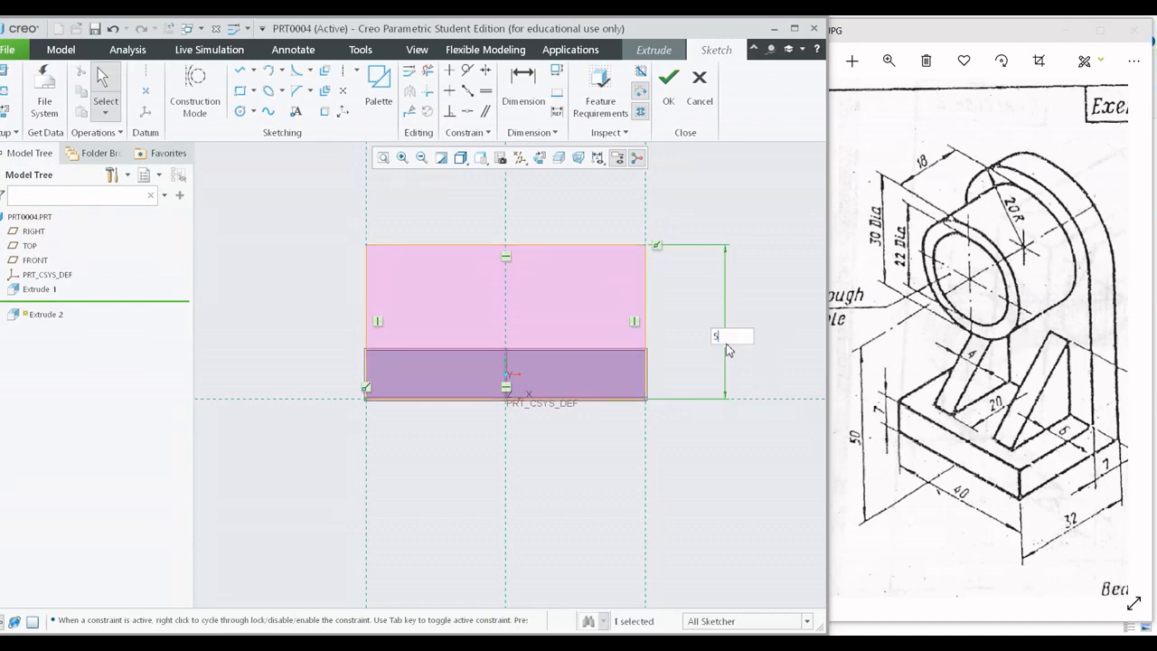
key(Return)
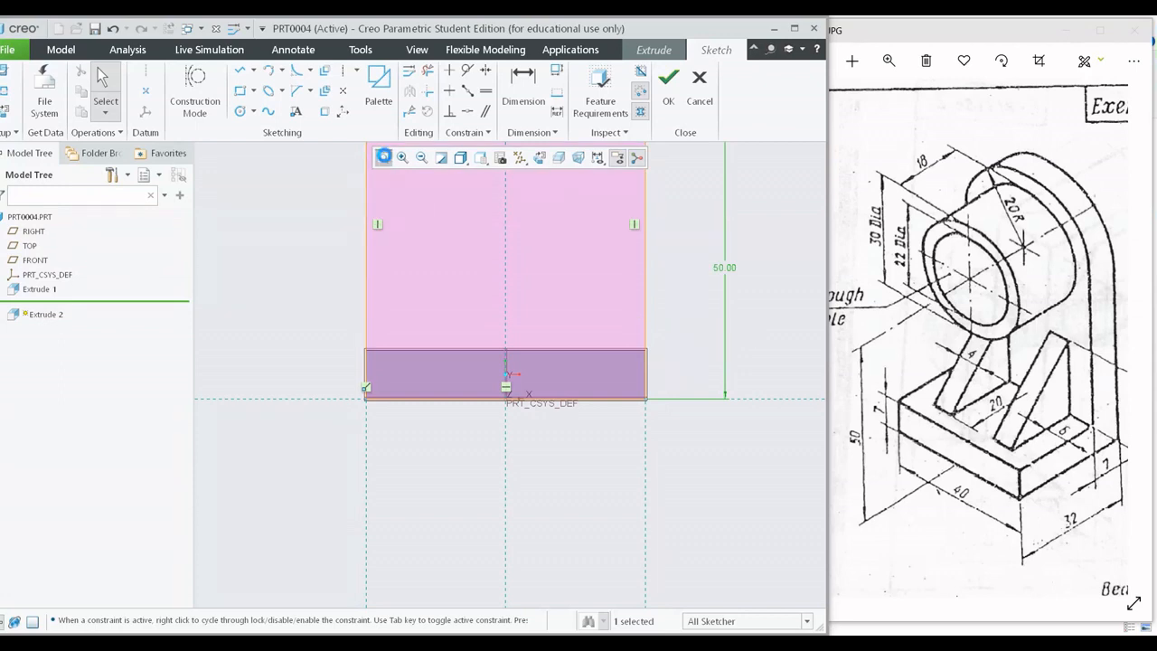
click(383, 157)
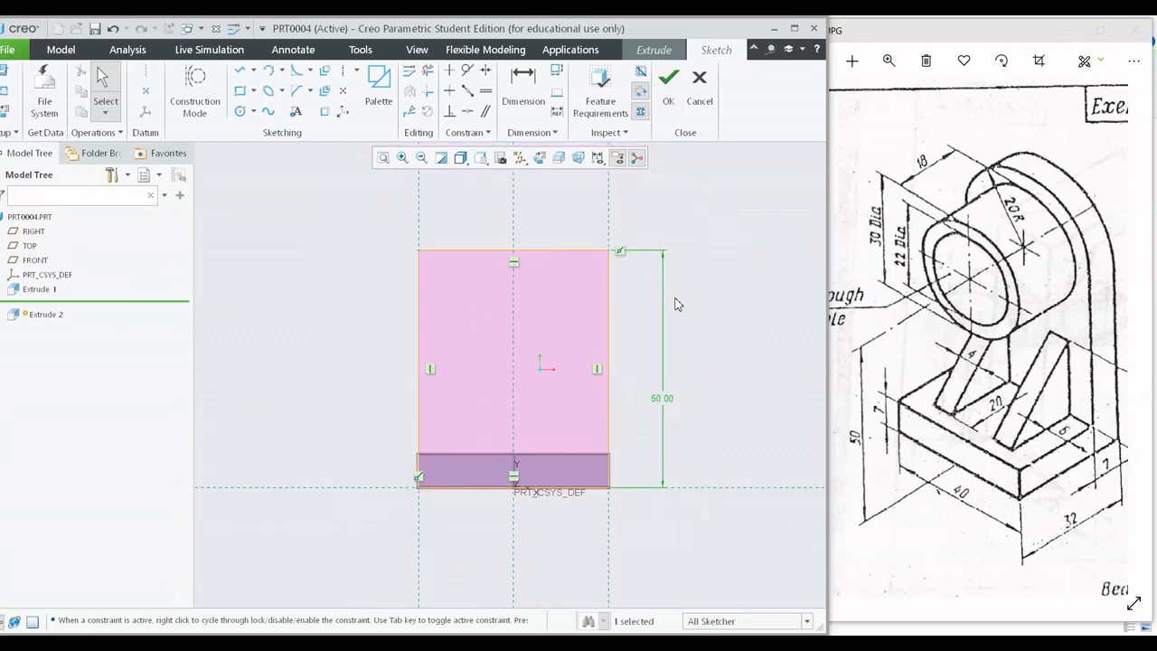
middle_drag(679, 305, 618, 326)
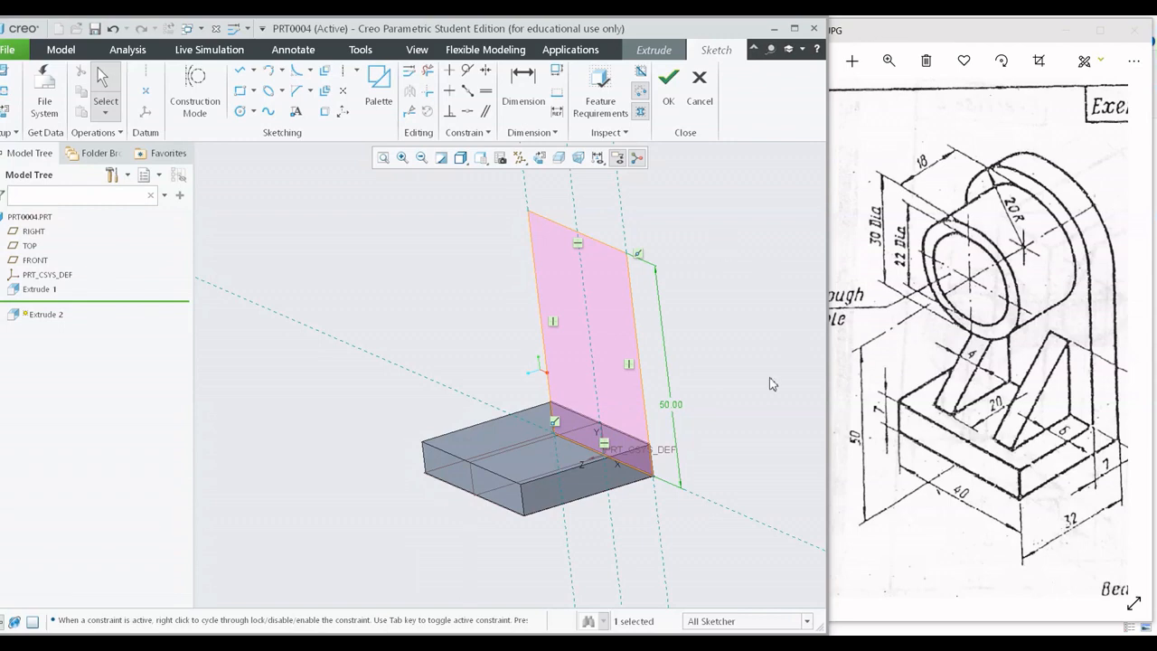
click(669, 81)
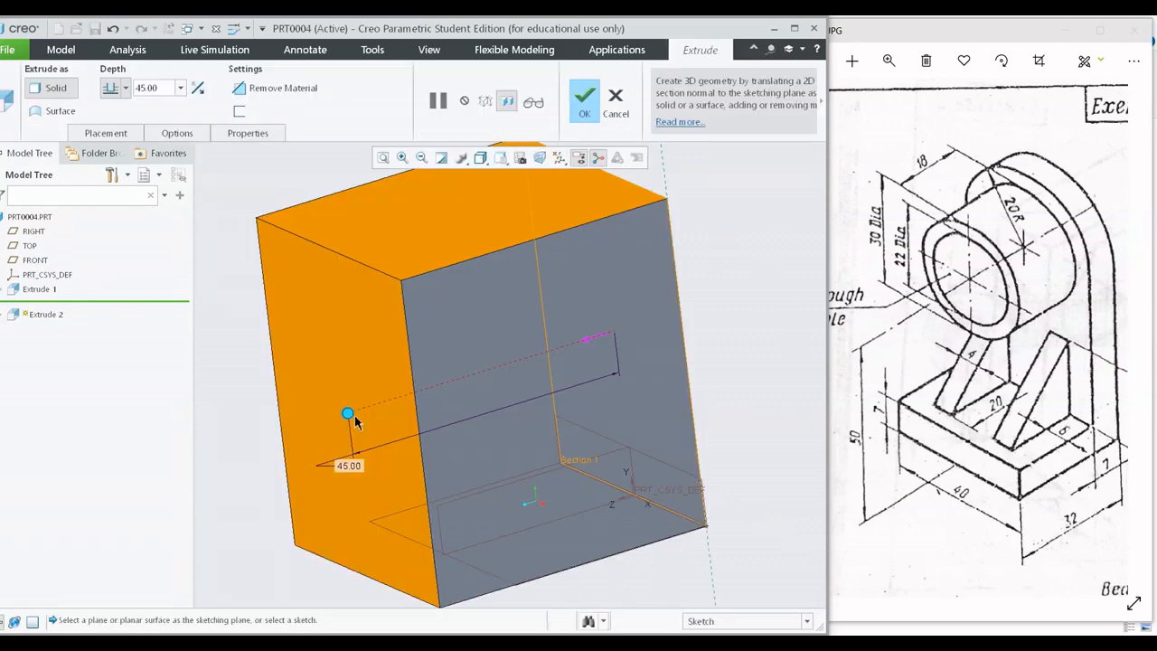
Reduce the upright plate's extrusion depth to about 5.7 mm, and try the opposite direction before restoring it toward the base.
drag(347, 417, 592, 390)
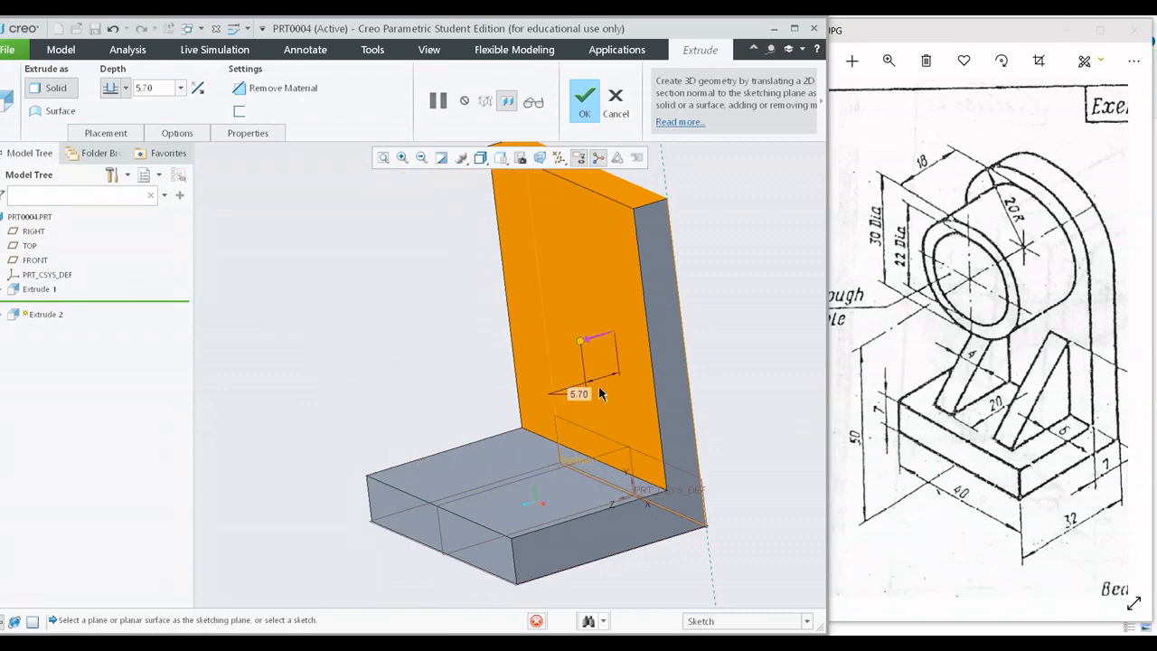
click(197, 91)
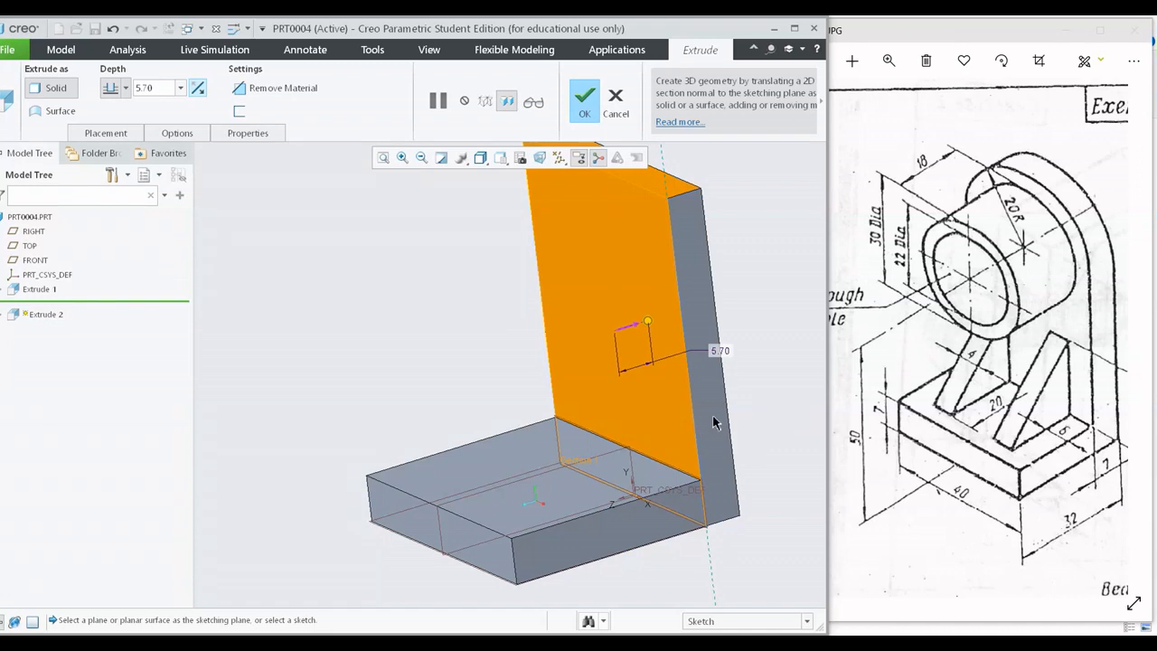
click(197, 89)
mouse_move(737, 406)
middle_down()
mouse_move(704, 394)
mouse_move(747, 392)
mouse_move(744, 414)
middle_up()
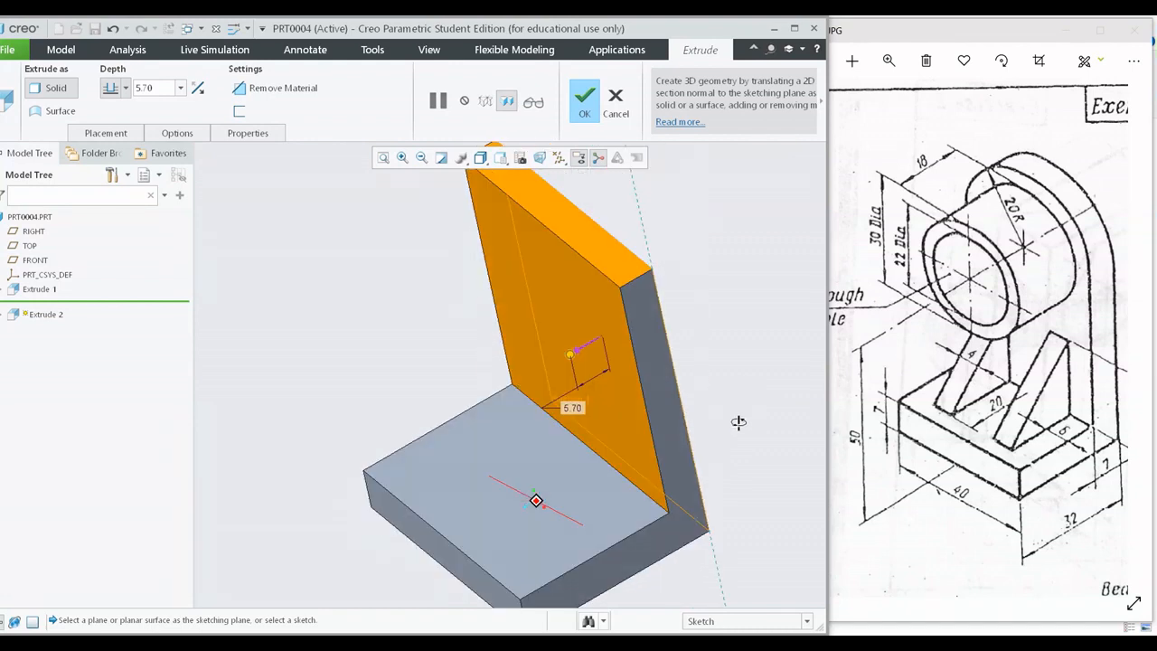
scroll(592, 363, down, 3)
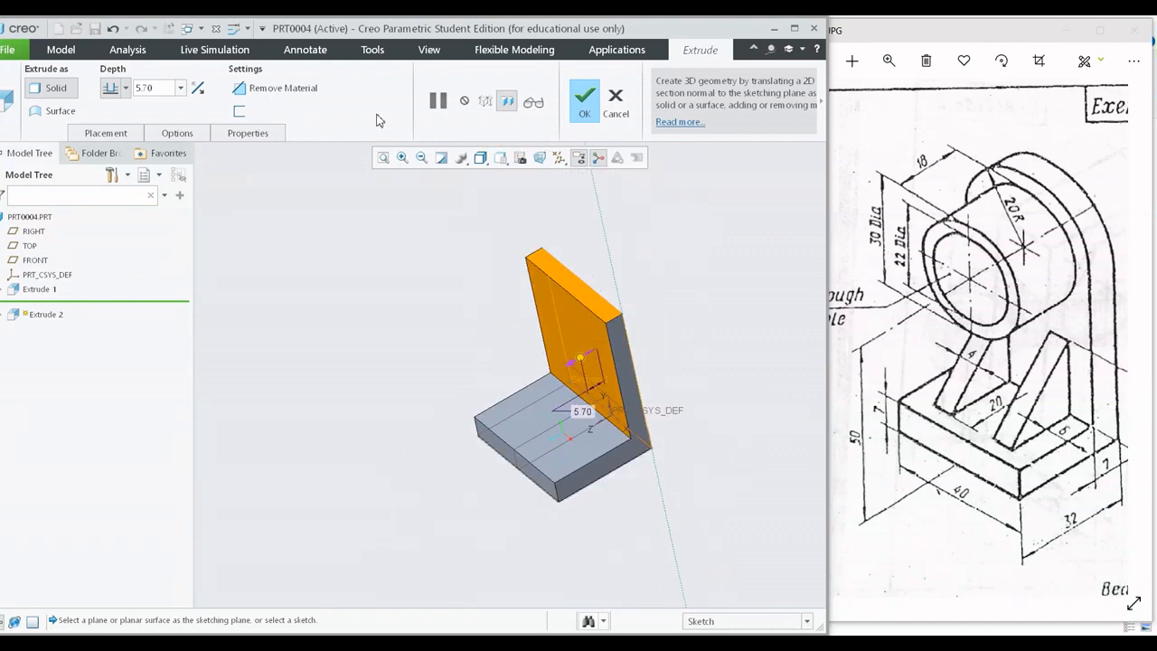
middle_drag(591, 404, 622, 353)
Set the upright plate's extrusion depth to 7 mm and accept the solid feature.
double_click(157, 91)
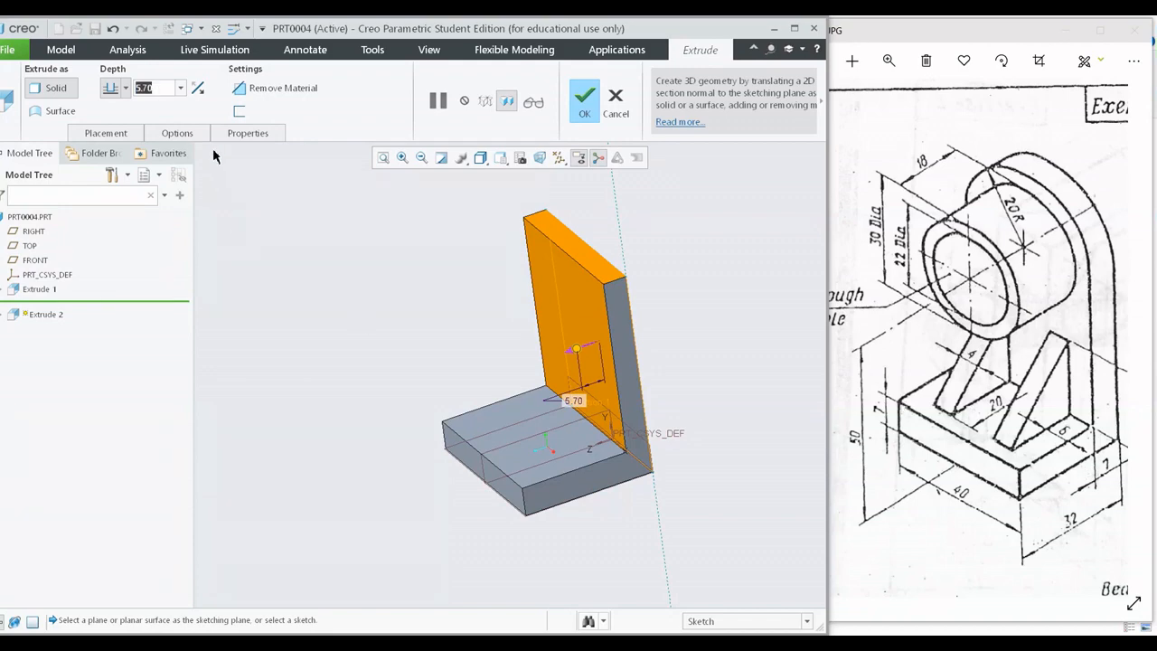
text(7)
key(Return)
middle_drag(484, 315, 501, 363)
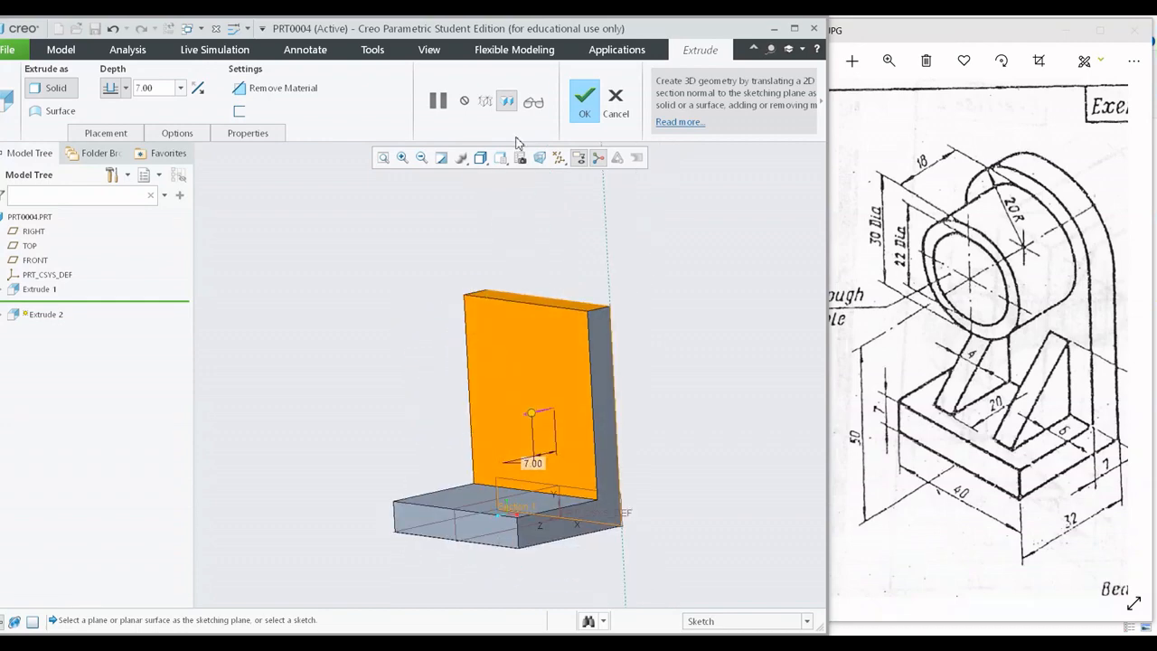
click(584, 99)
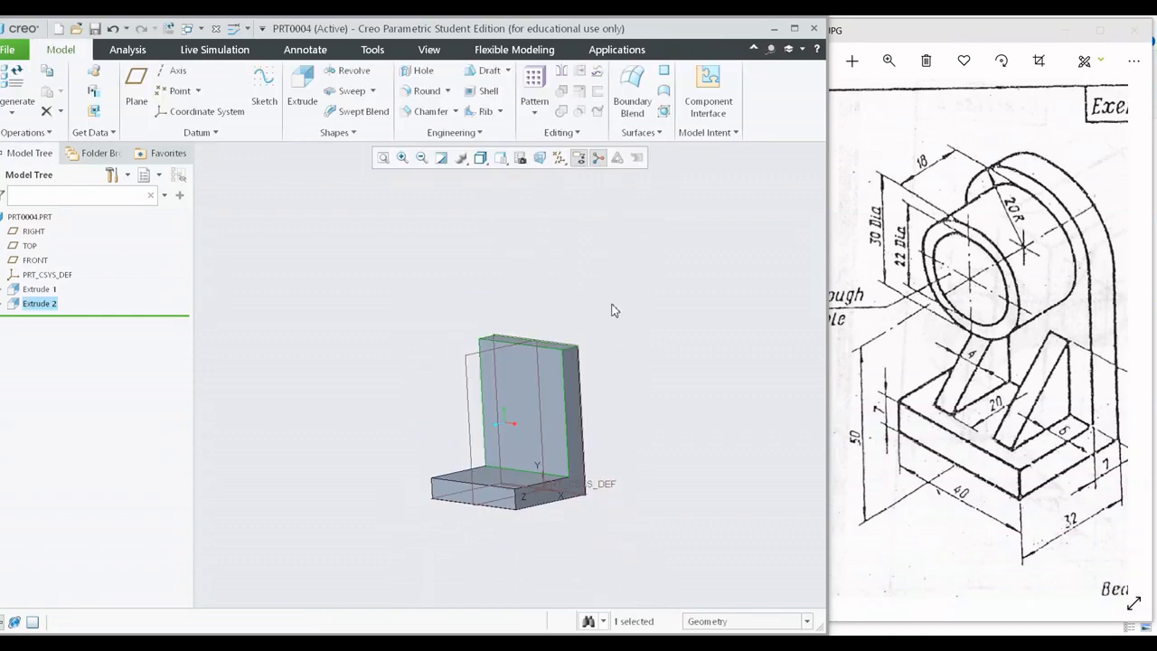
Start an extrusion sketch on the upright plate's front face and add the plate's top edge as a sketch reference.
key(ctrl+d)
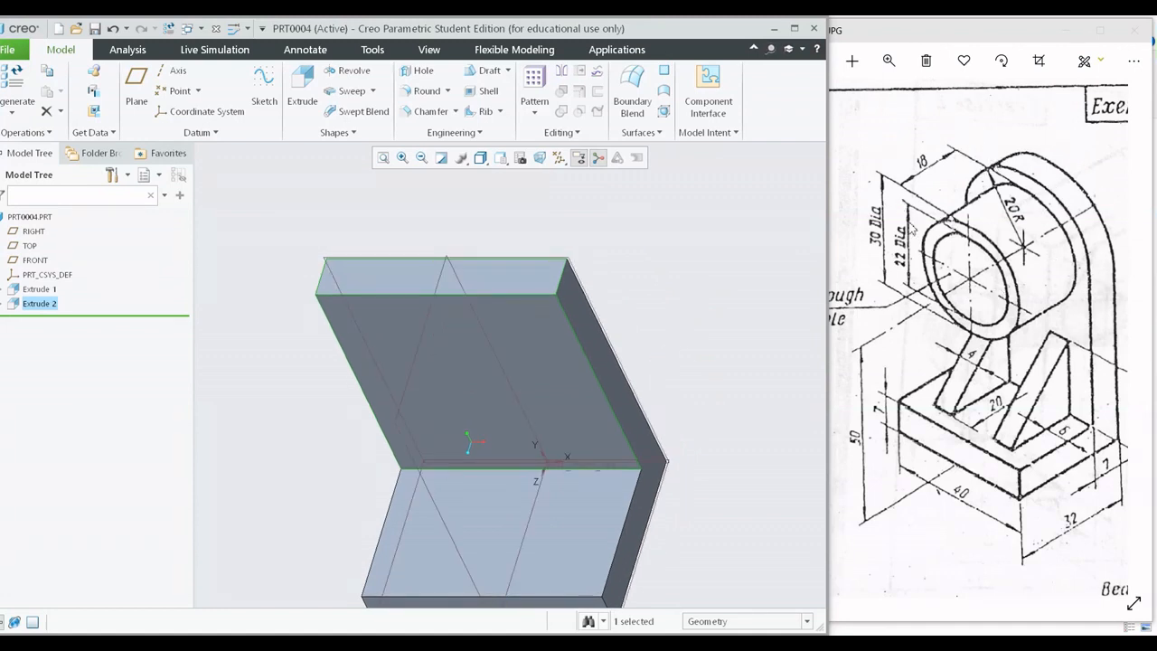
shift+middle_drag(587, 232, 607, 283)
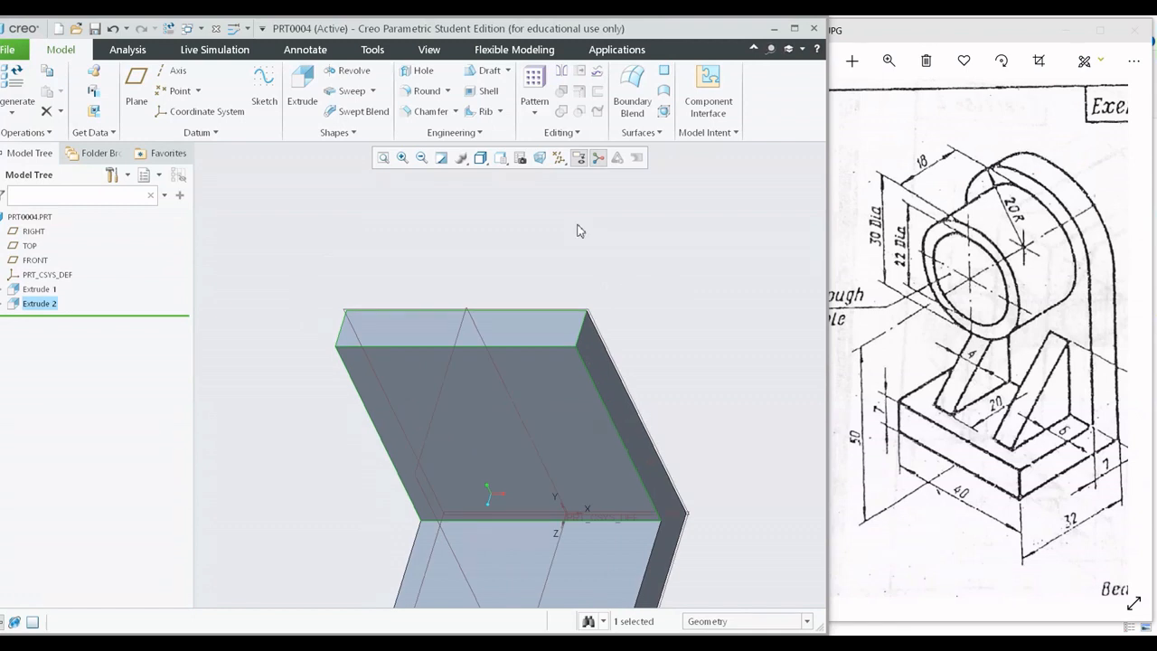
click(524, 364)
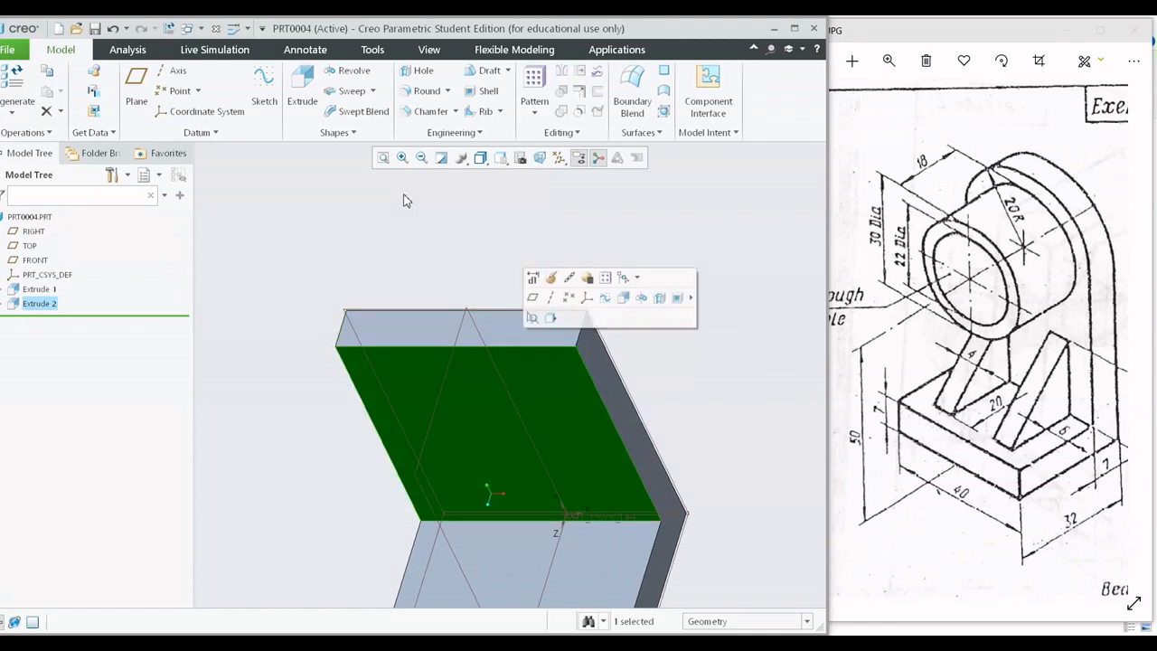
click(302, 86)
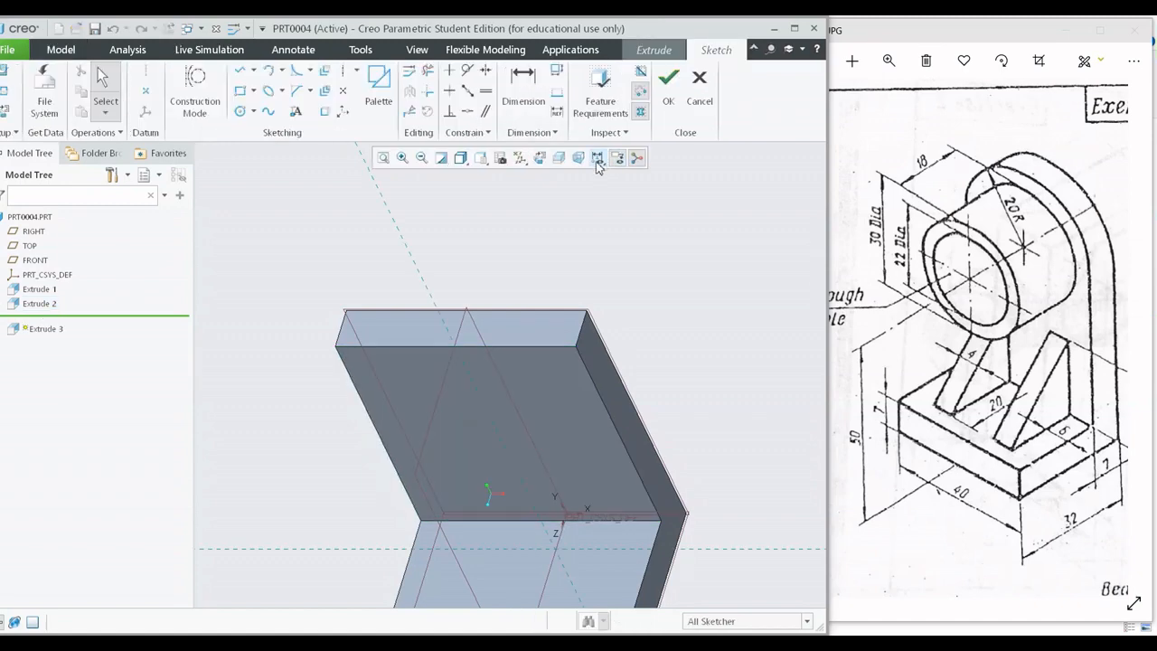
click(539, 158)
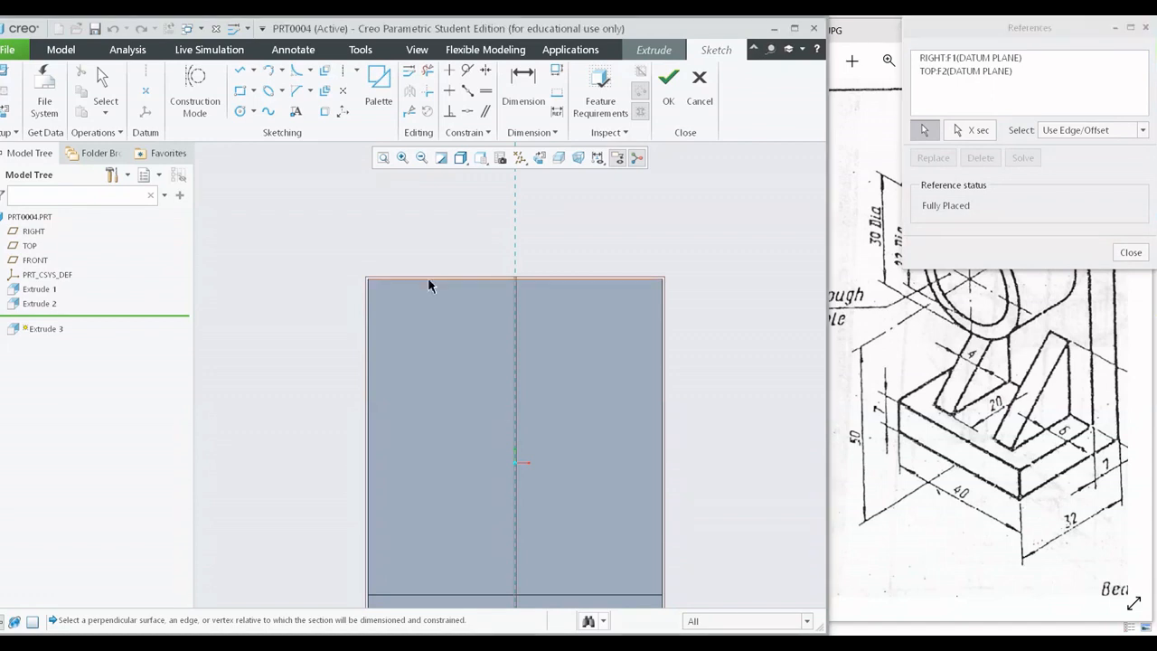
click(427, 278)
click(1130, 256)
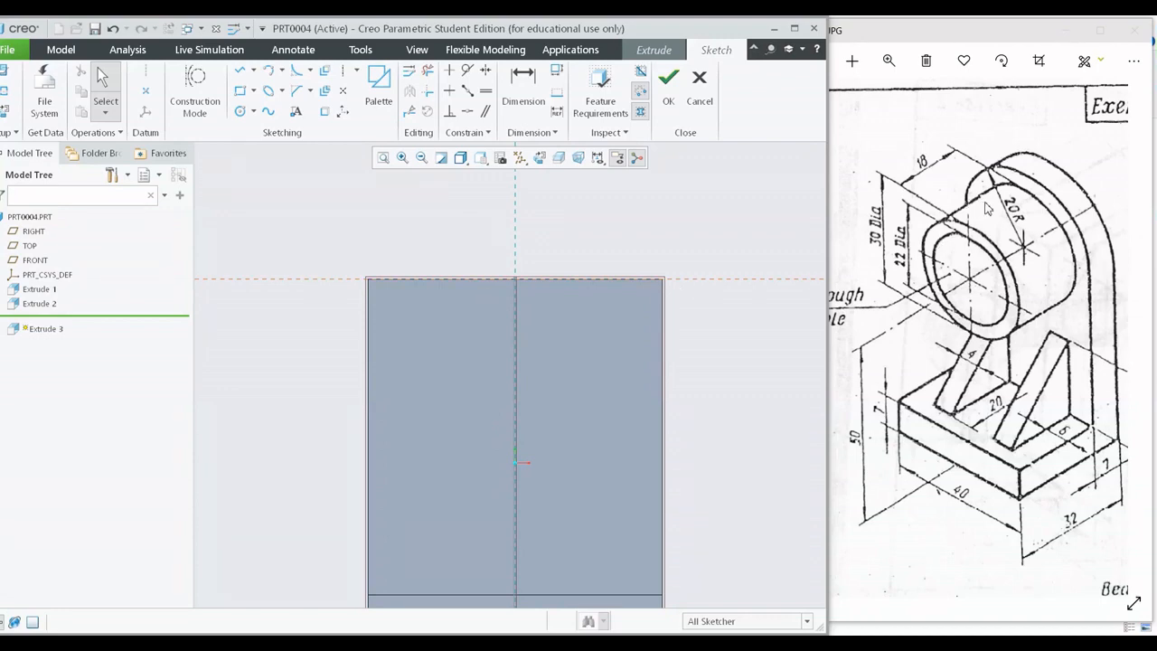
Examine the bracket's rounded top in the reference drawing and the matching area of the model, and restore the sketch view.
scroll(1035, 231, up, 5)
click(1017, 253)
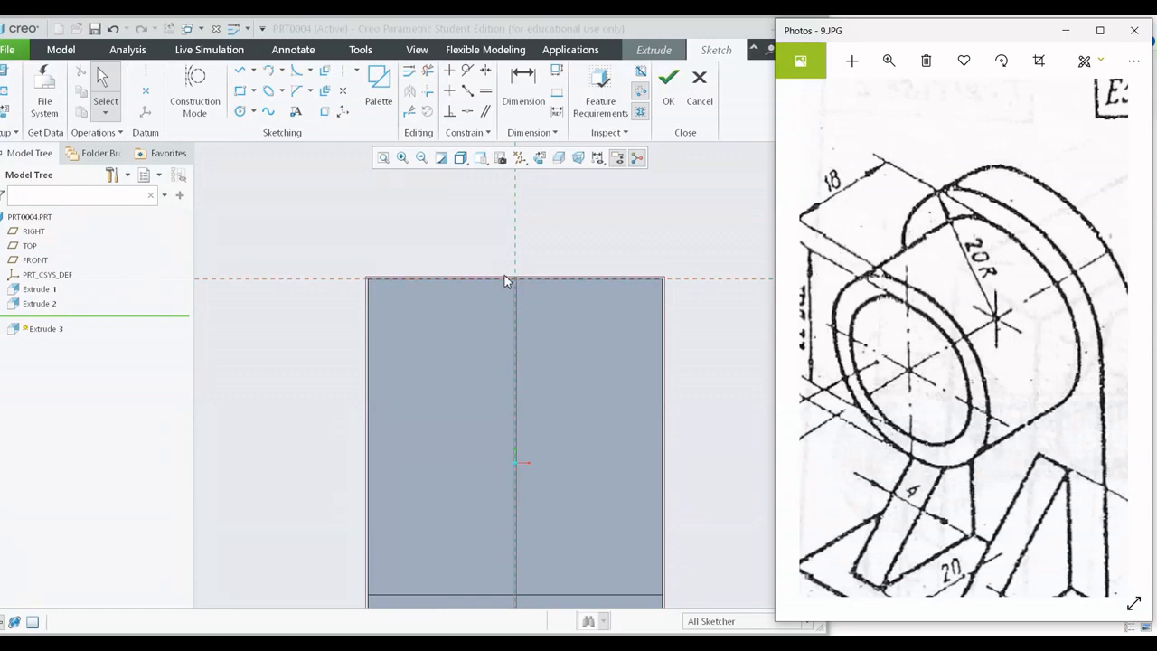
scroll(579, 336, up, 1)
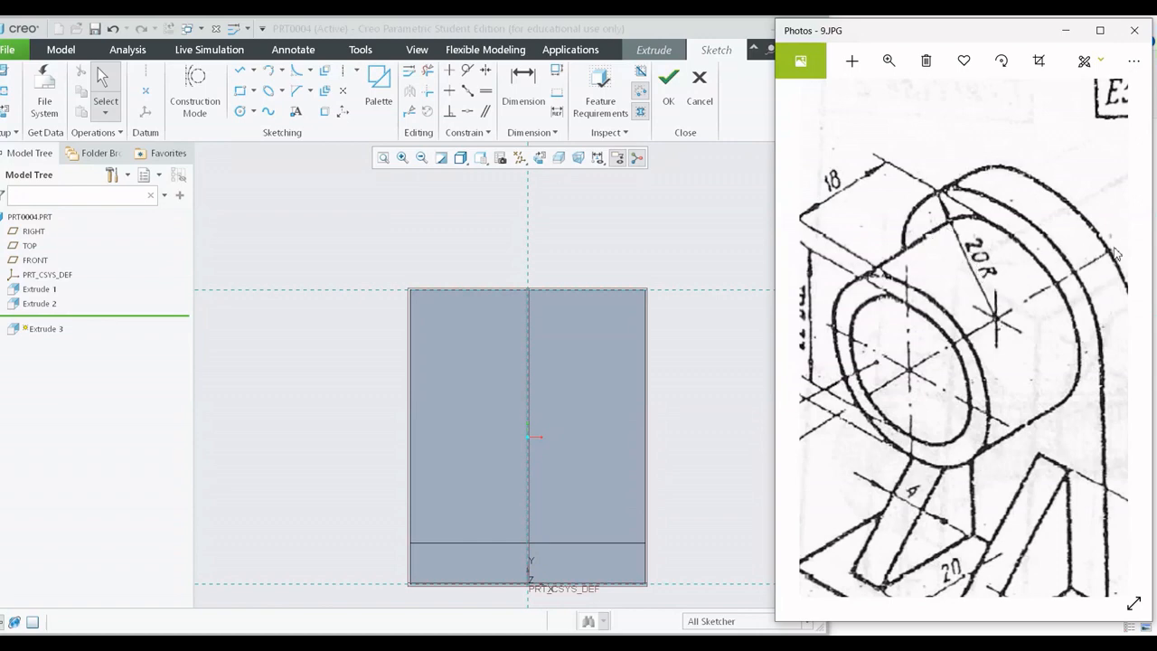
scroll(591, 346, up, 4)
middle_drag(594, 343, 553, 363)
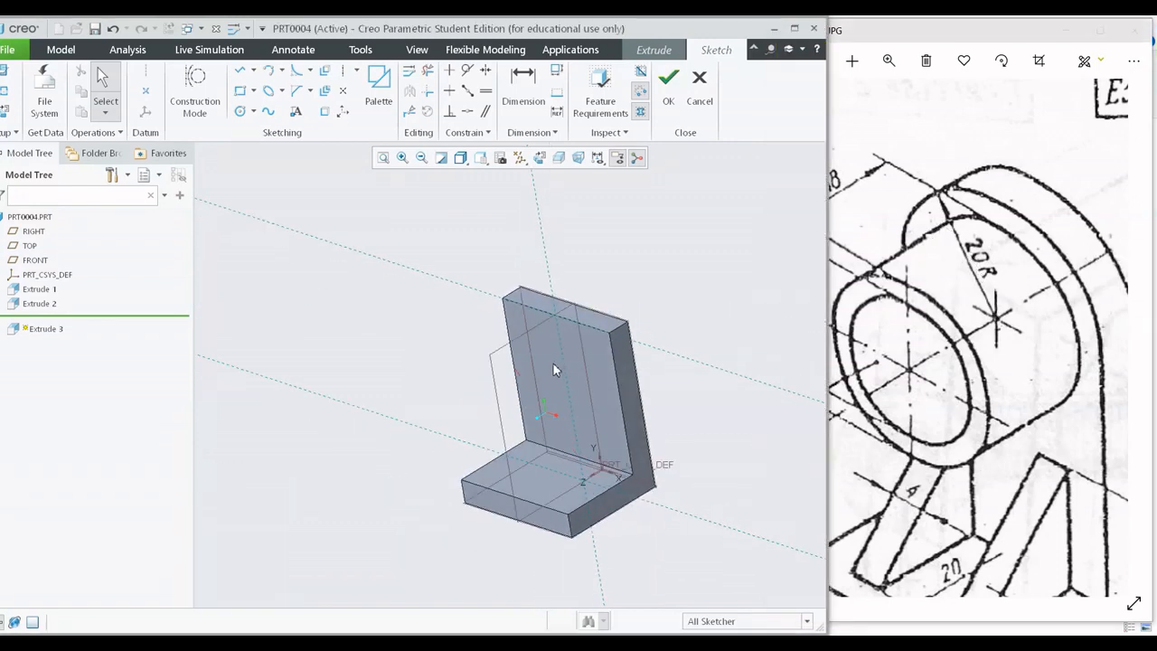
scroll(621, 304, up, 1)
shift+middle_drag(621, 307, 583, 333)
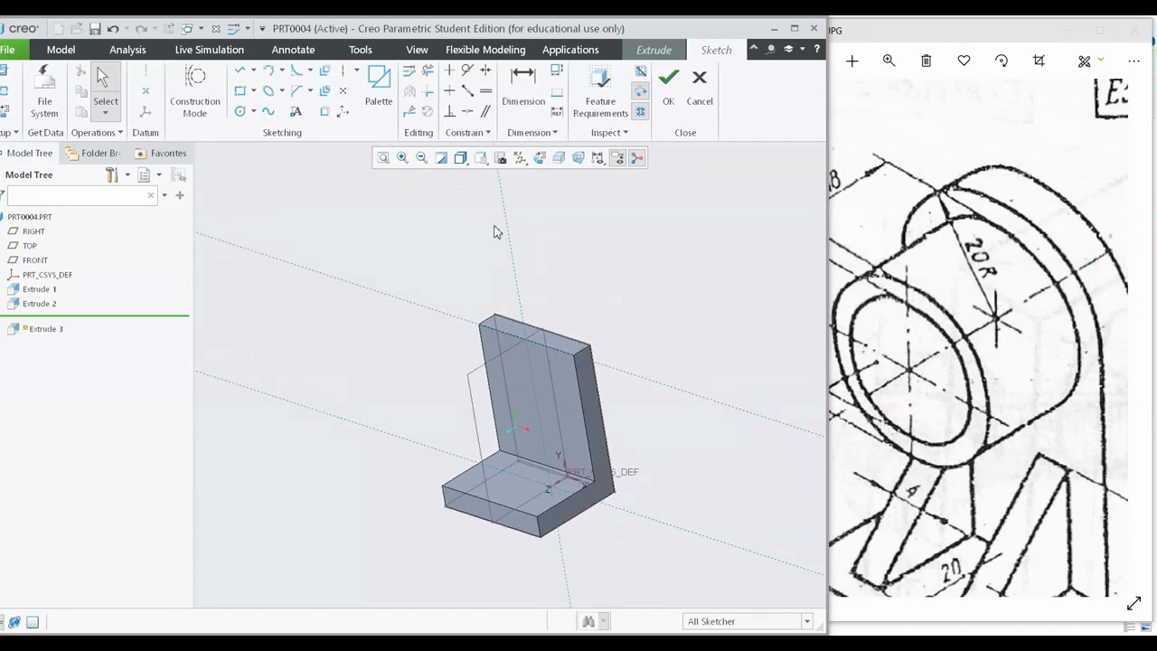
click(539, 157)
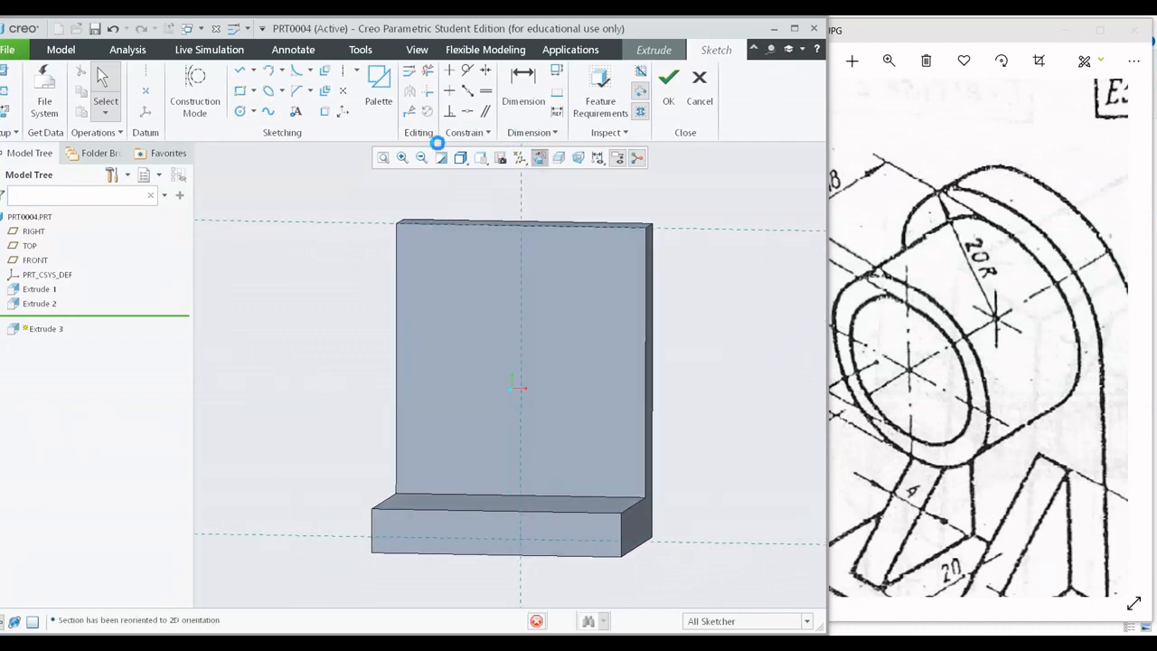
Try to draw a semicircular arc above the plate's top edge and close it with a line between its ends.
click(282, 70)
click(298, 103)
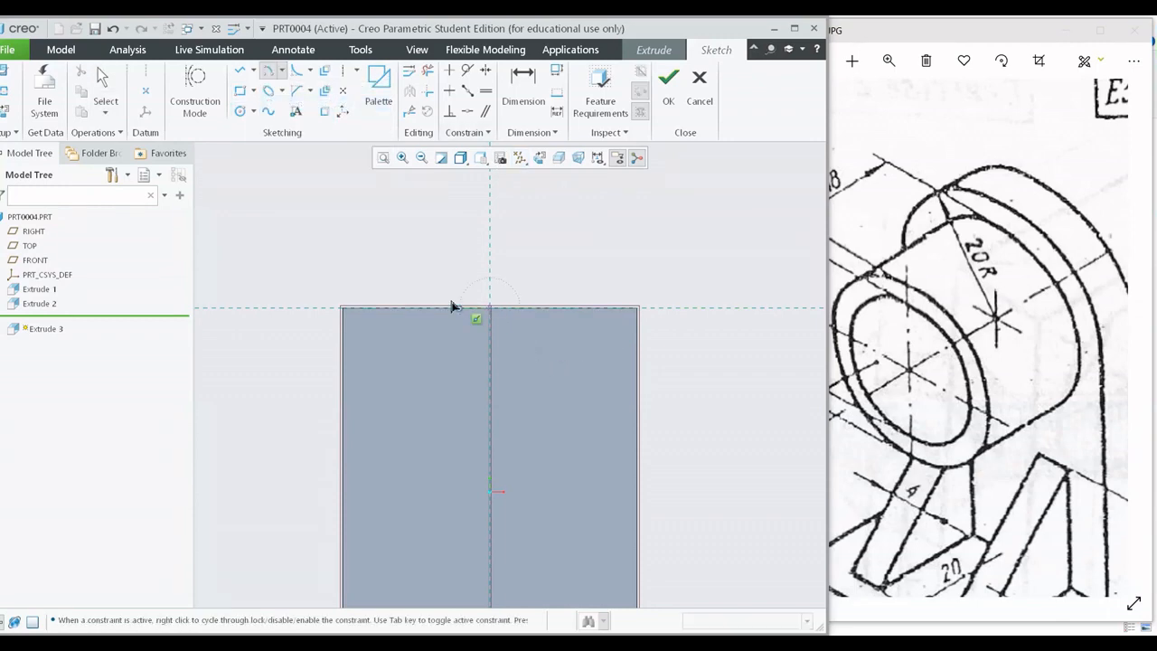
click(345, 307)
click(639, 311)
click(640, 313)
middle_click(736, 251)
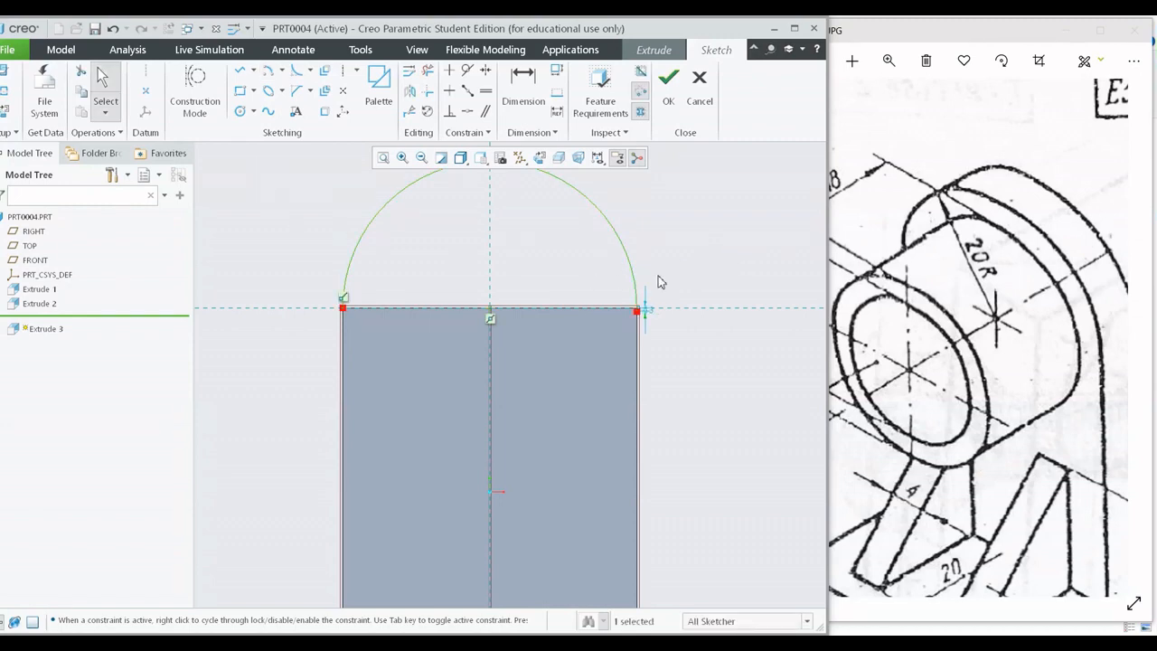
shift+middle_drag(658, 282, 651, 319)
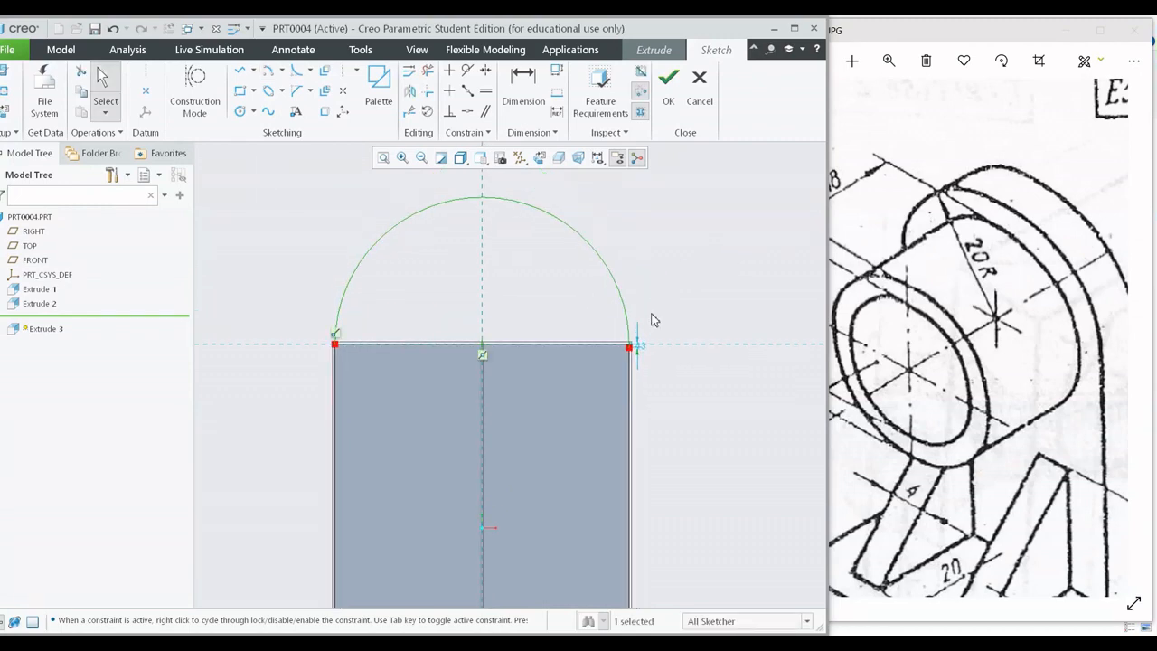
click(240, 72)
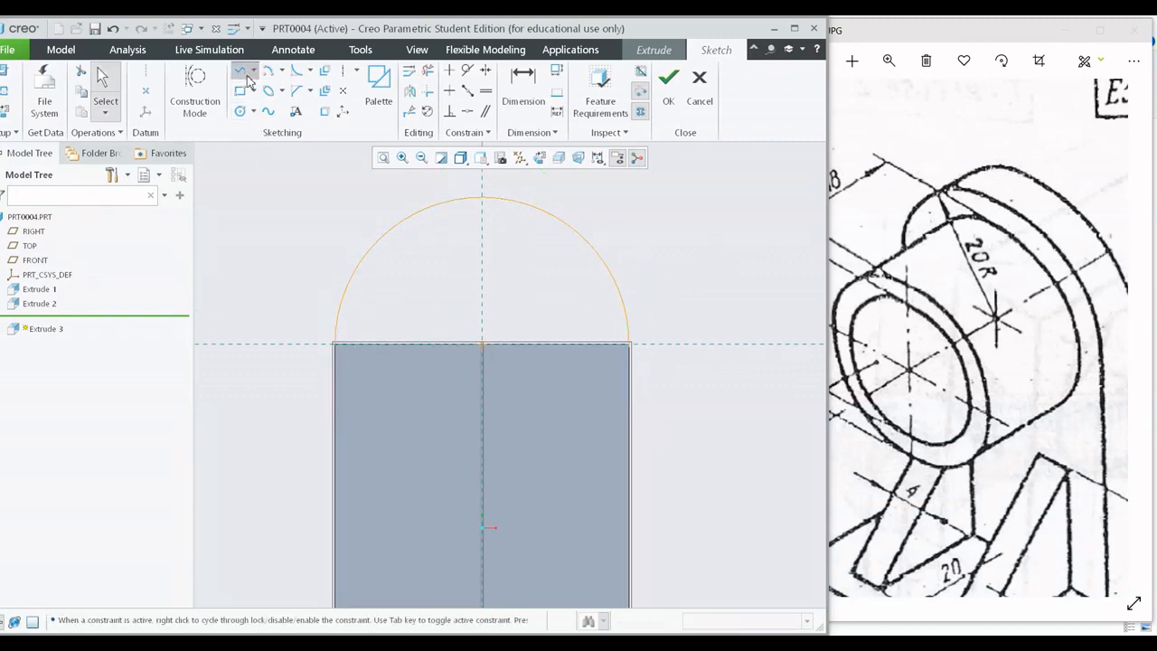
click(338, 347)
click(625, 343)
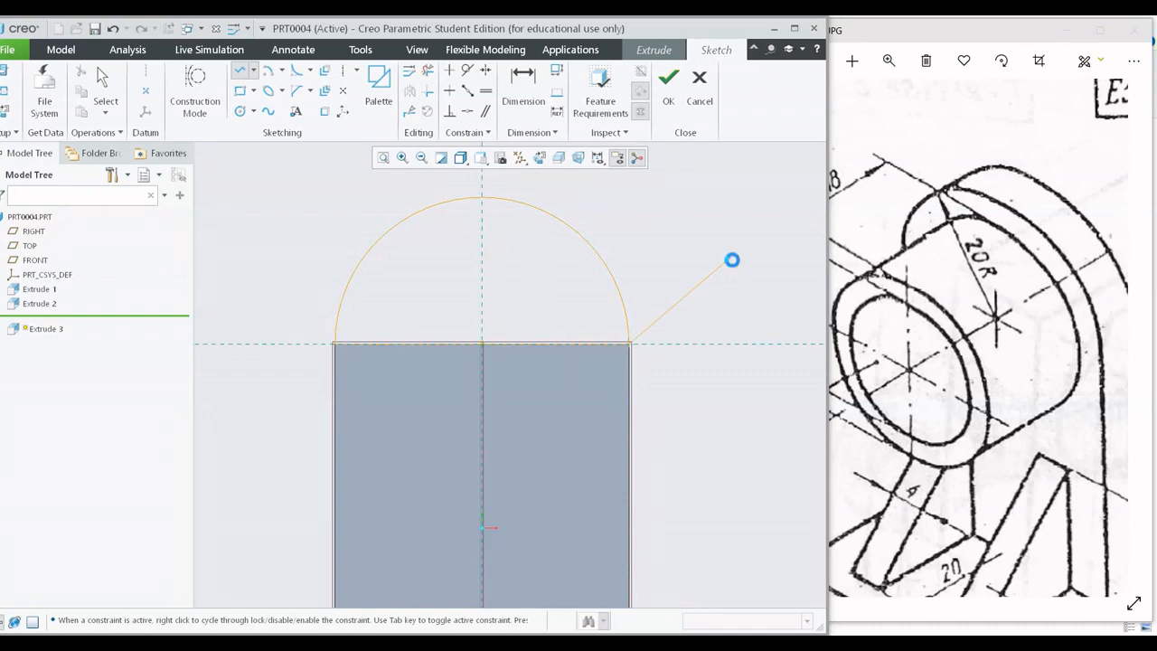
middle_click(730, 258)
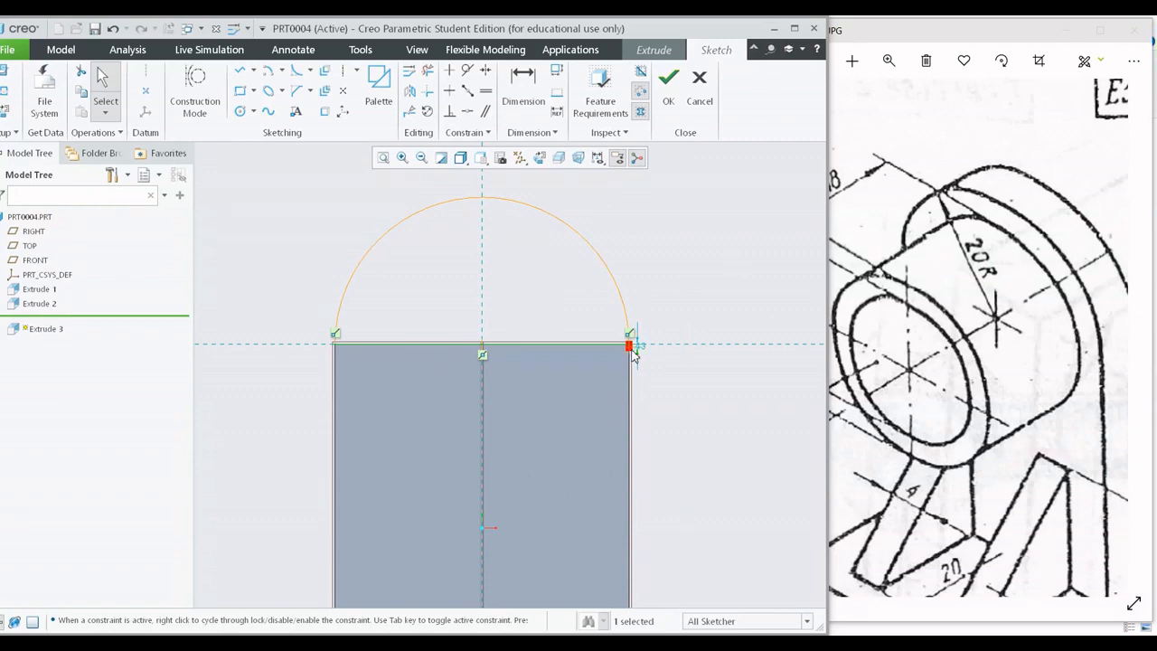
Inspect where the arc's end meets the plate's corner, and undo the arc and its closing line.
scroll(651, 339, up, 5)
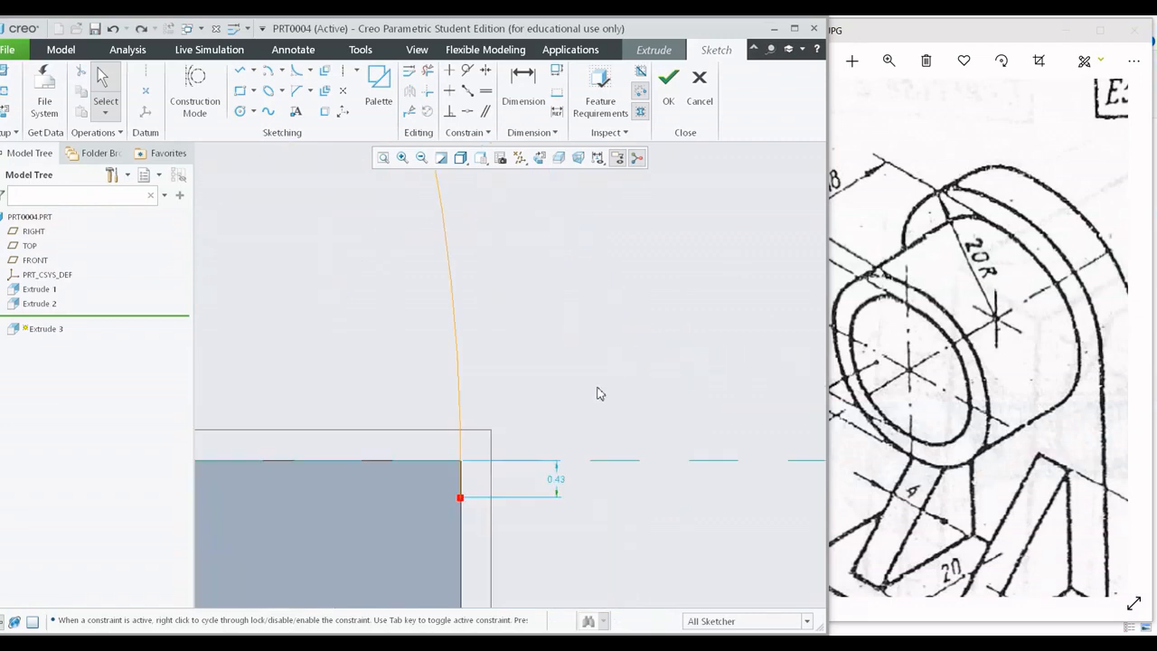
middle_drag(509, 437, 664, 300)
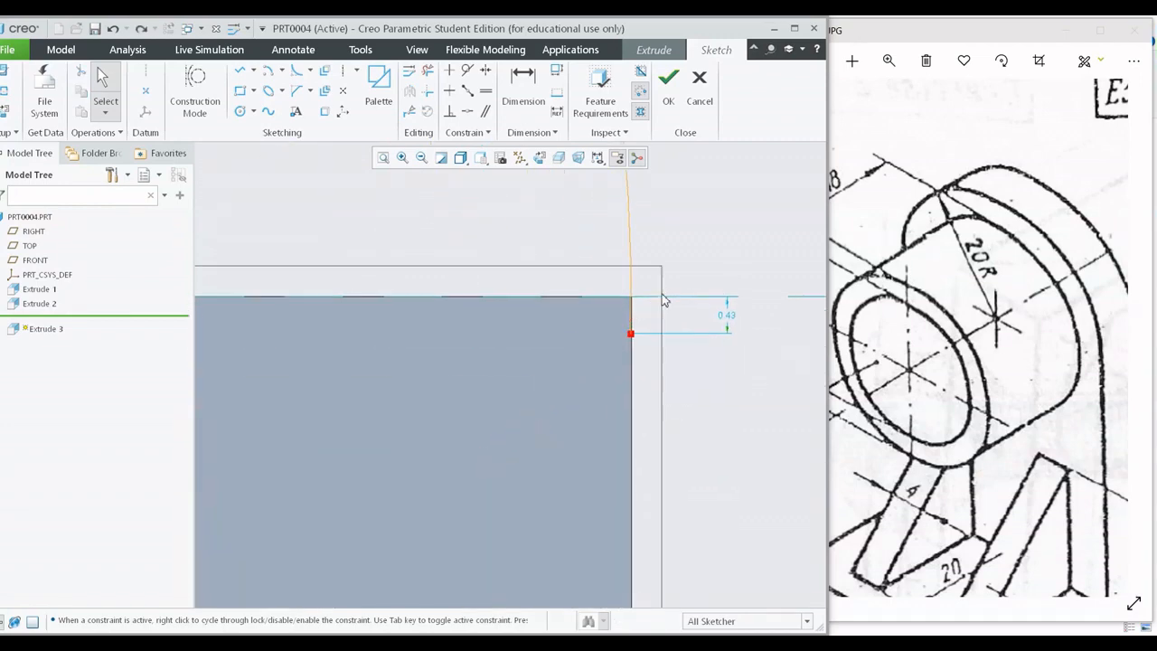
scroll(633, 352, down, 1)
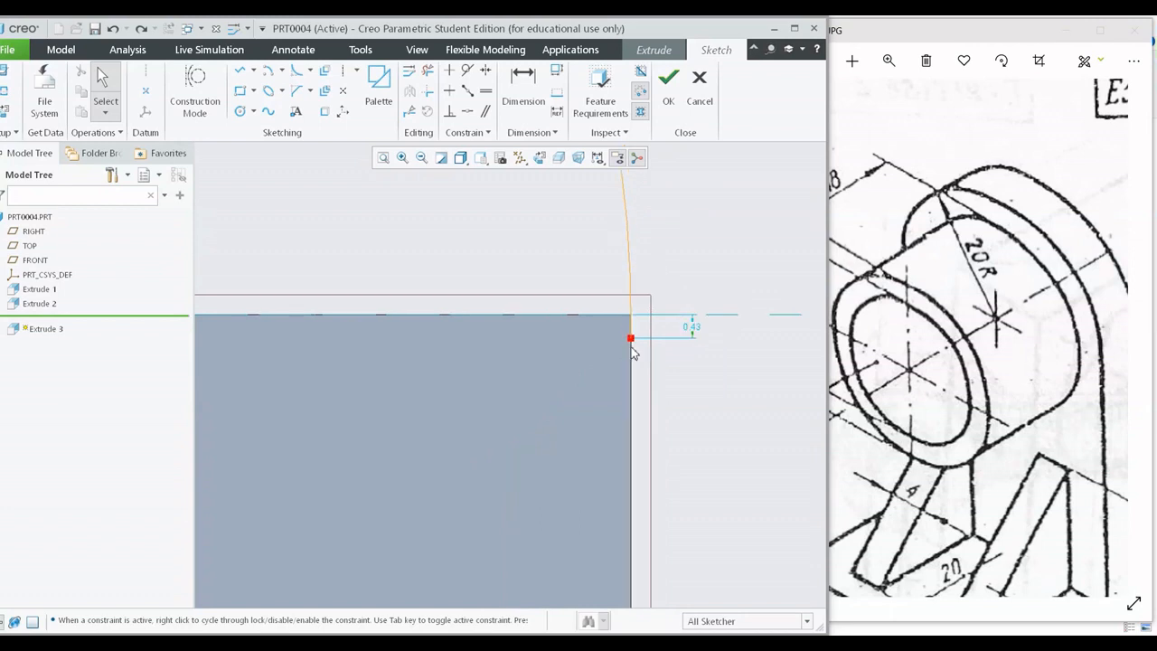
scroll(629, 334, up, 4)
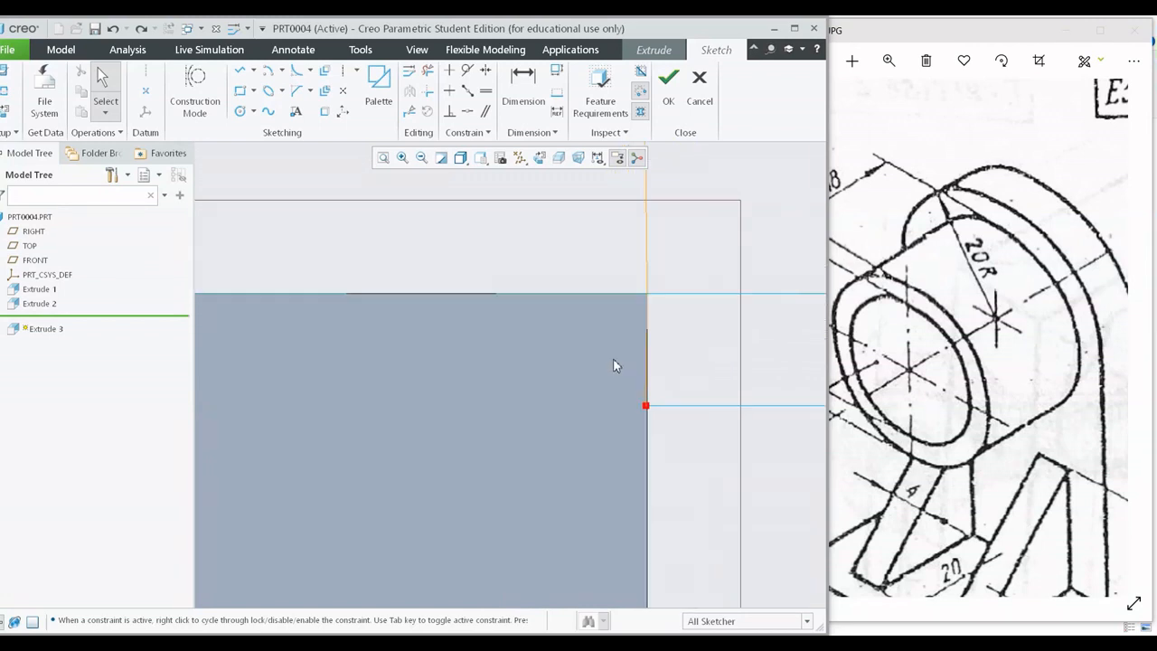
scroll(613, 358, down, 5)
shift+middle_drag(586, 374, 655, 352)
scroll(655, 351, down, 2)
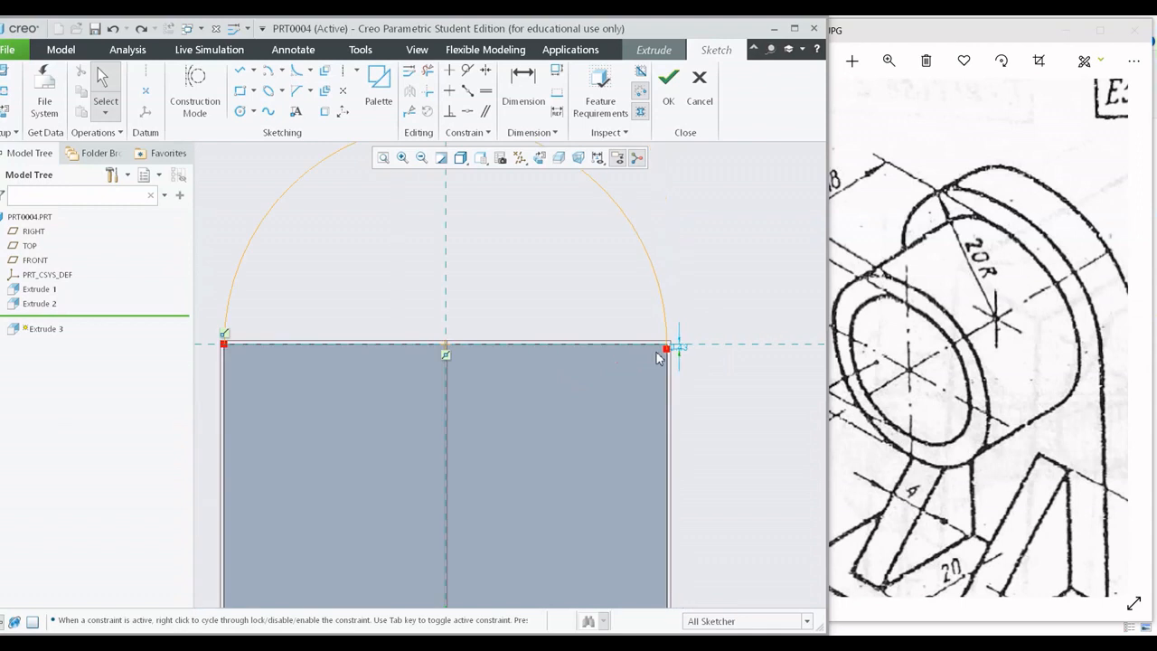
key(ctrl+z)
Draw a semicircular arc of about 20 mm radius centred on the top edge's midpoint, ending at the plate's two upper corners.
shift+middle_drag(428, 289, 552, 354)
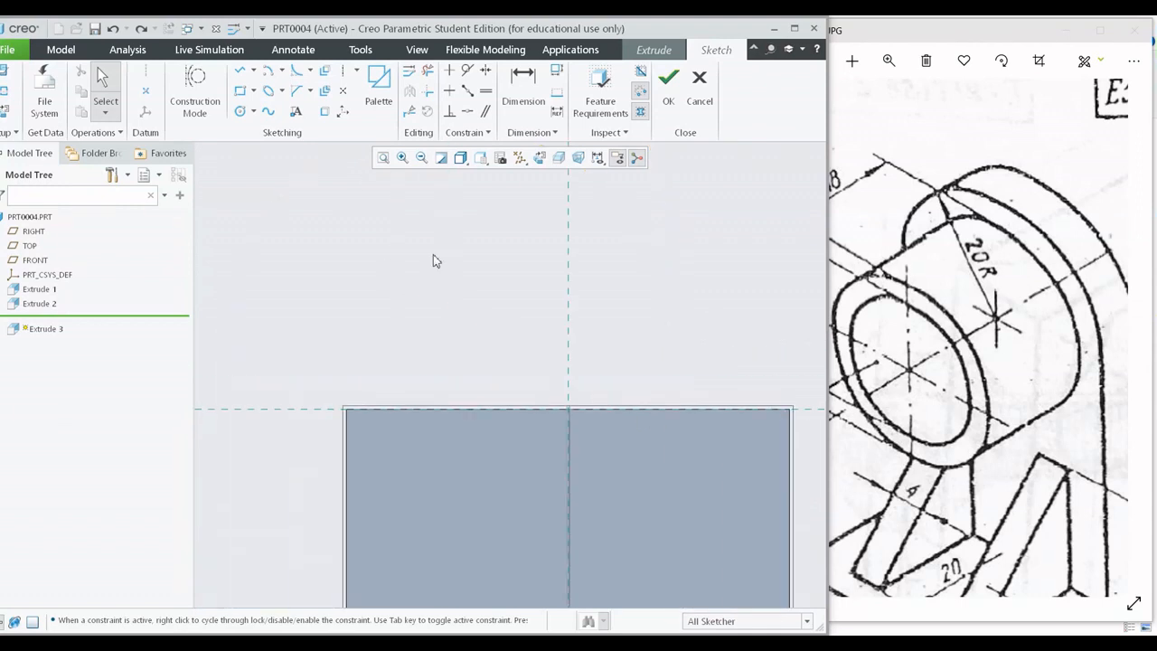
click(265, 72)
click(568, 408)
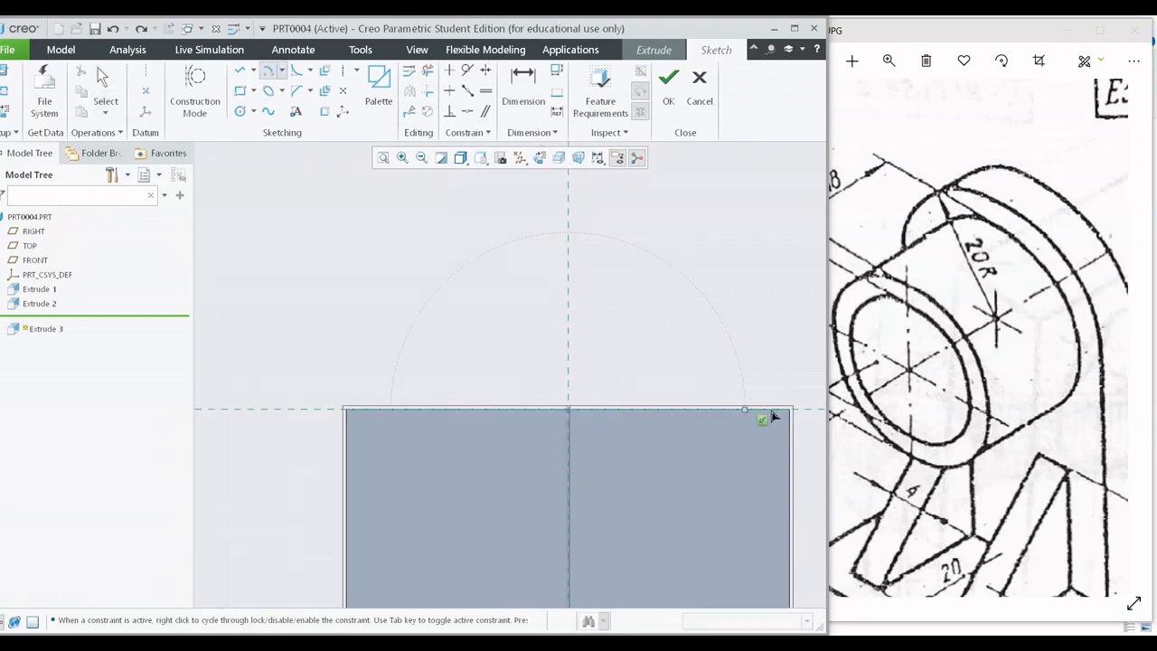
click(792, 409)
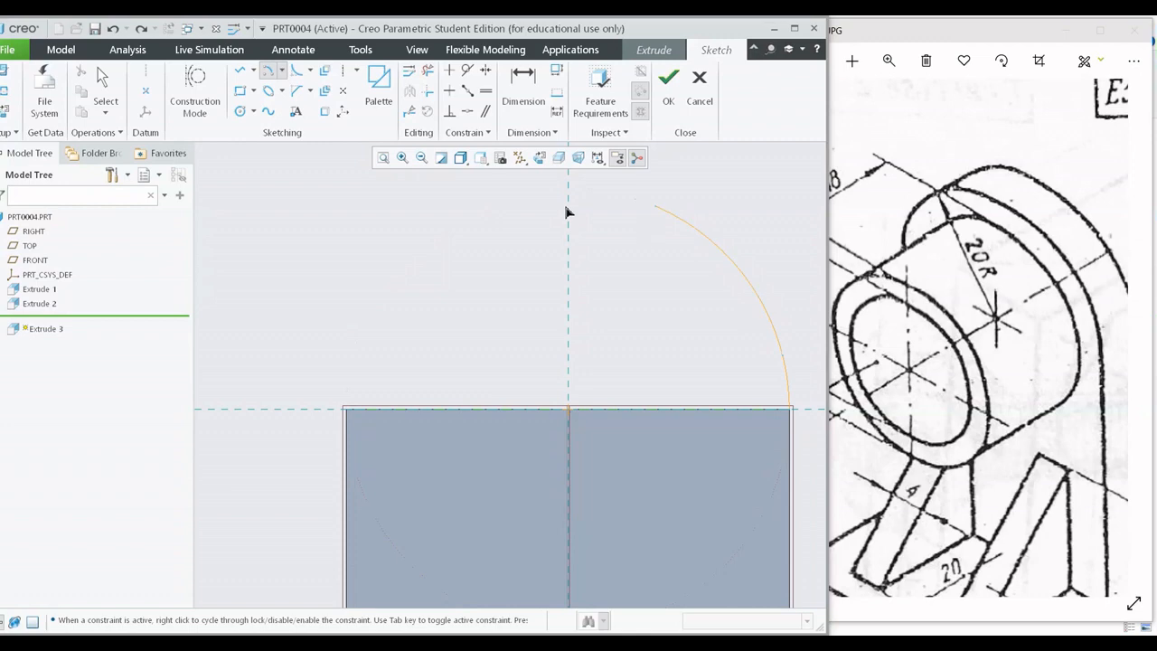
click(380, 409)
middle_click(588, 316)
shift+middle_drag(627, 304, 560, 322)
scroll(681, 423, down, 4)
scroll(770, 421, up, 3)
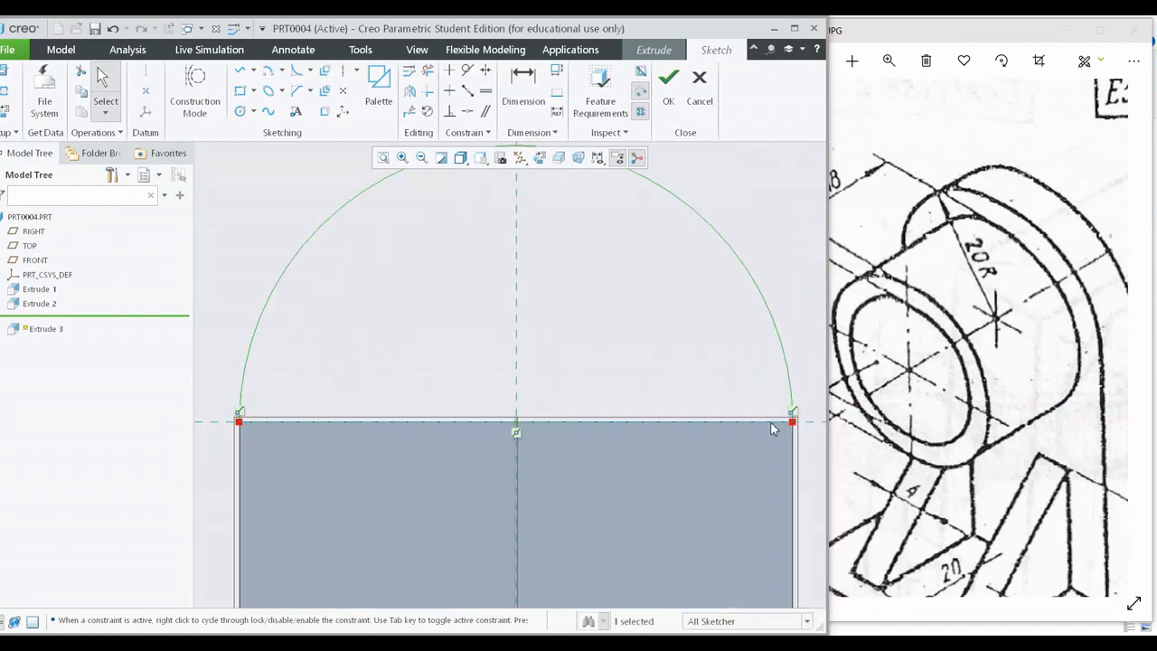
Close the semicircular profile with a straight line along the plate's top edge between the arc's ends.
click(240, 71)
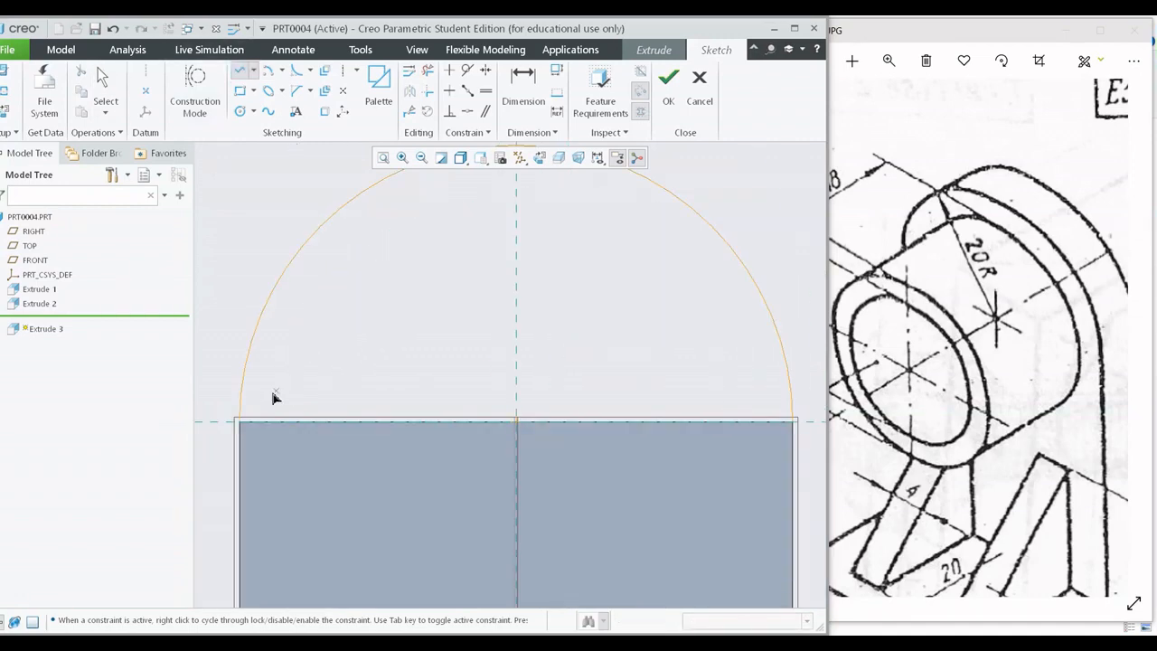
click(240, 420)
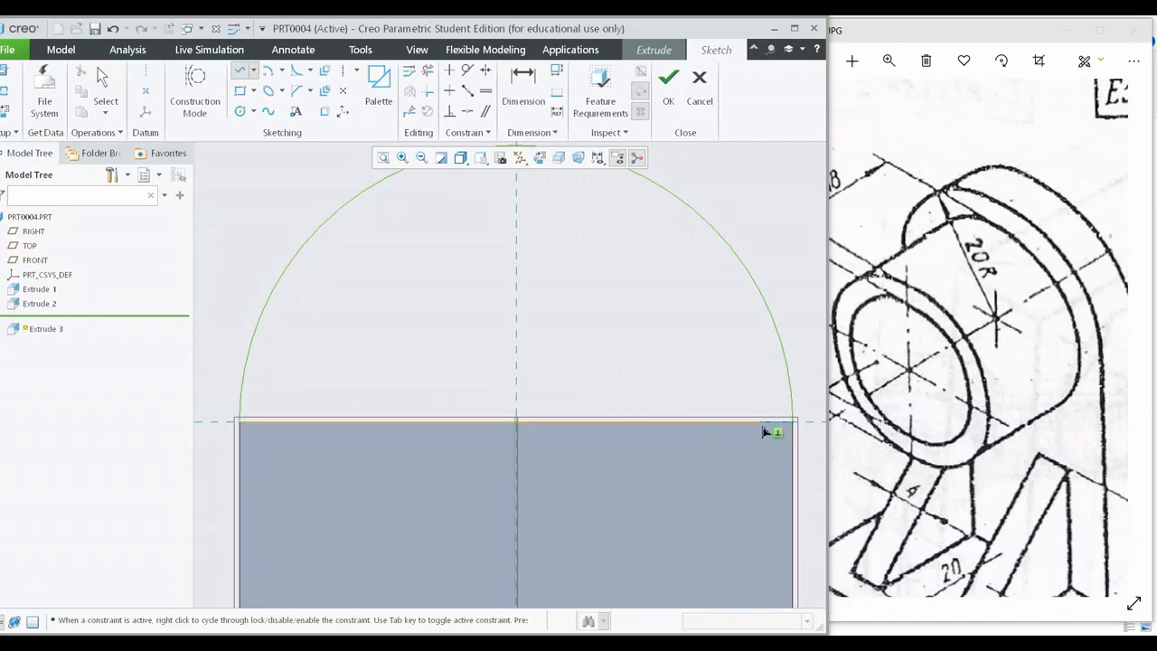
click(793, 421)
middle_click(697, 326)
middle_click(697, 327)
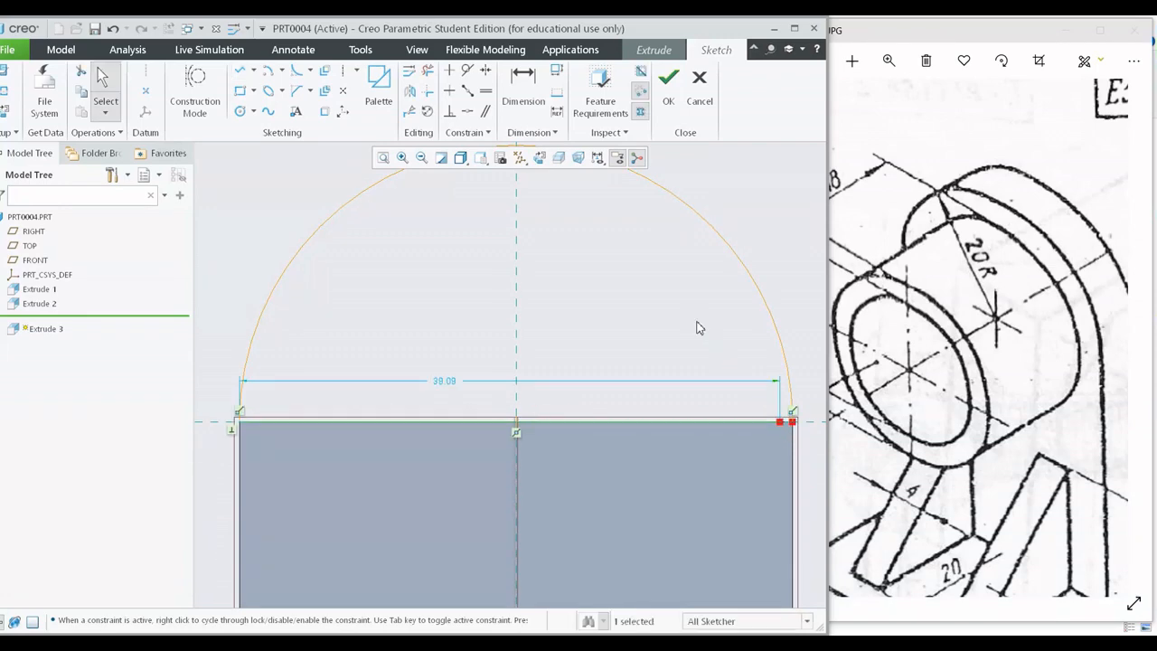
click(239, 71)
click(794, 420)
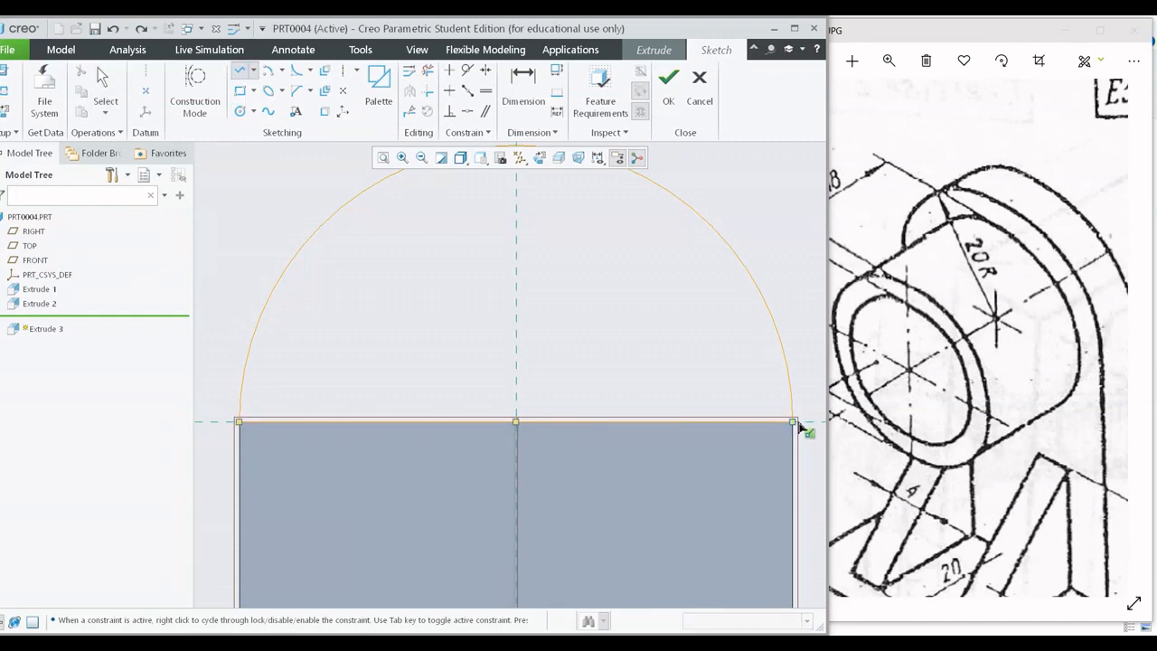
middle_click(678, 346)
middle_click(679, 346)
scroll(679, 346, down, 5)
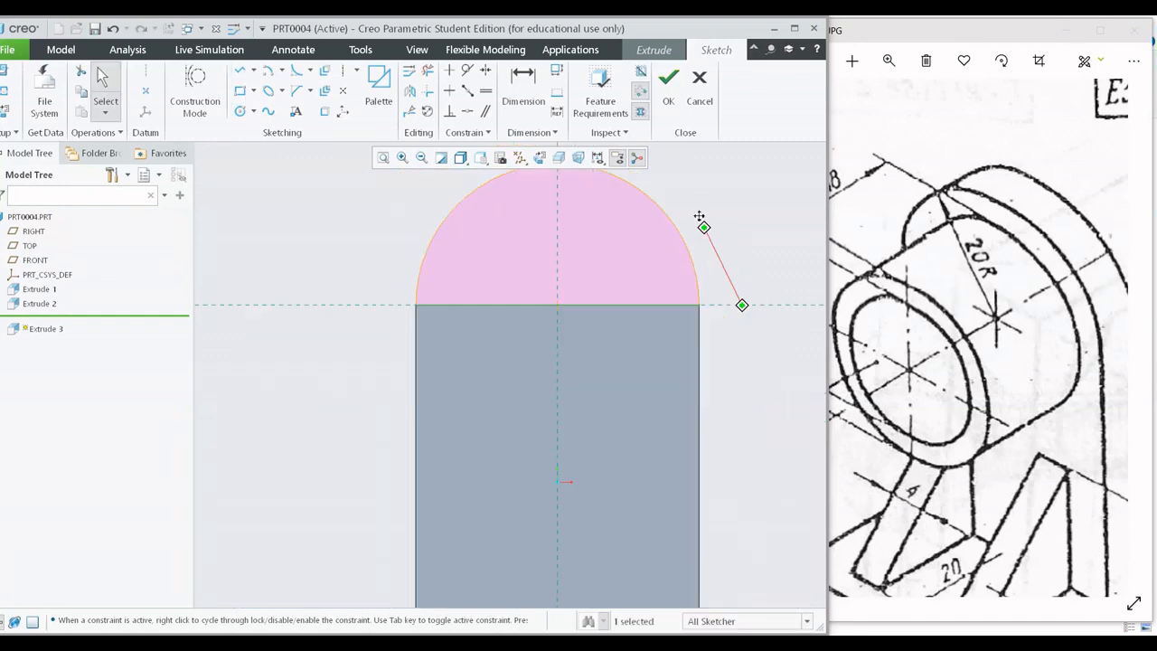
Try to add a radius dimension to the semicircular arc, and dismiss the conflict resolution without keeping the dimension.
mouse_move(697, 292)
middle_down()
mouse_move(630, 330)
mouse_move(657, 319)
mouse_move(615, 396)
mouse_move(638, 394)
middle_up()
scroll(657, 319, down, 4)
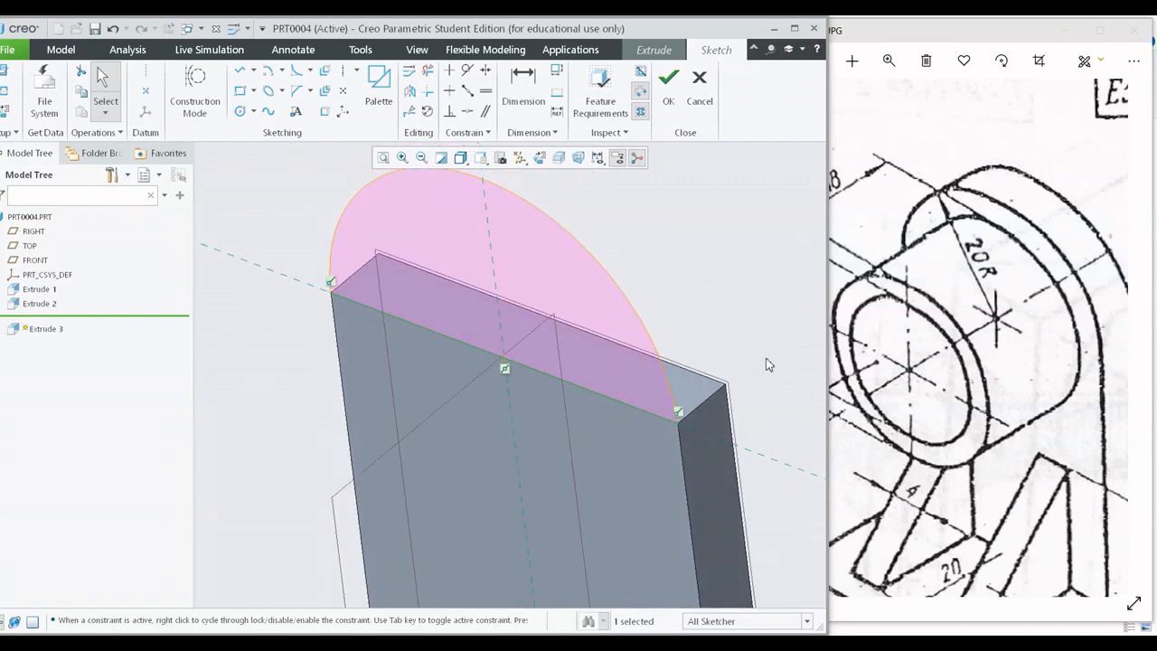
scroll(865, 346, down, 3)
shift+middle_drag(574, 253, 558, 332)
scroll(513, 379, down, 1)
scroll(533, 361, up, 3)
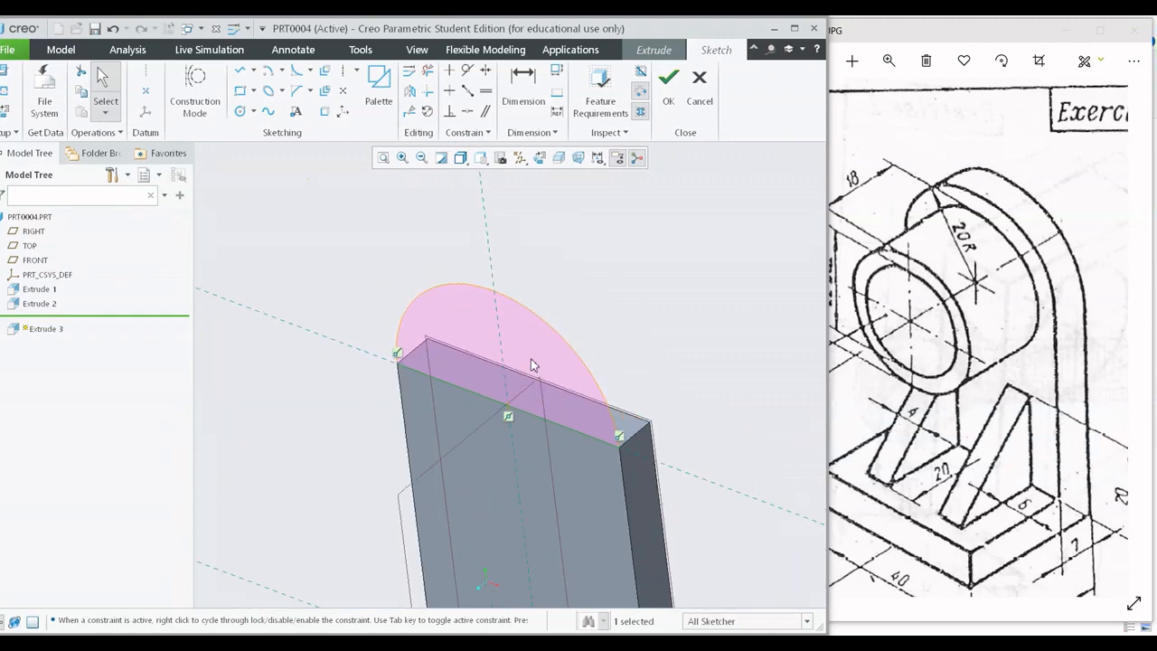
click(520, 85)
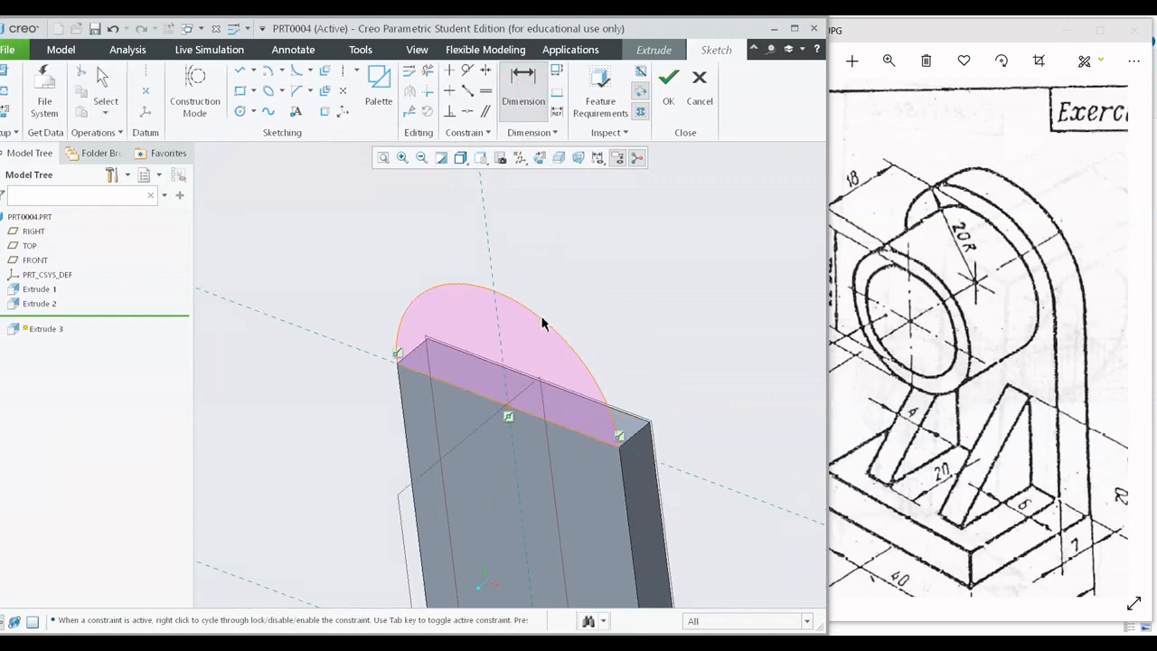
middle_click(621, 274)
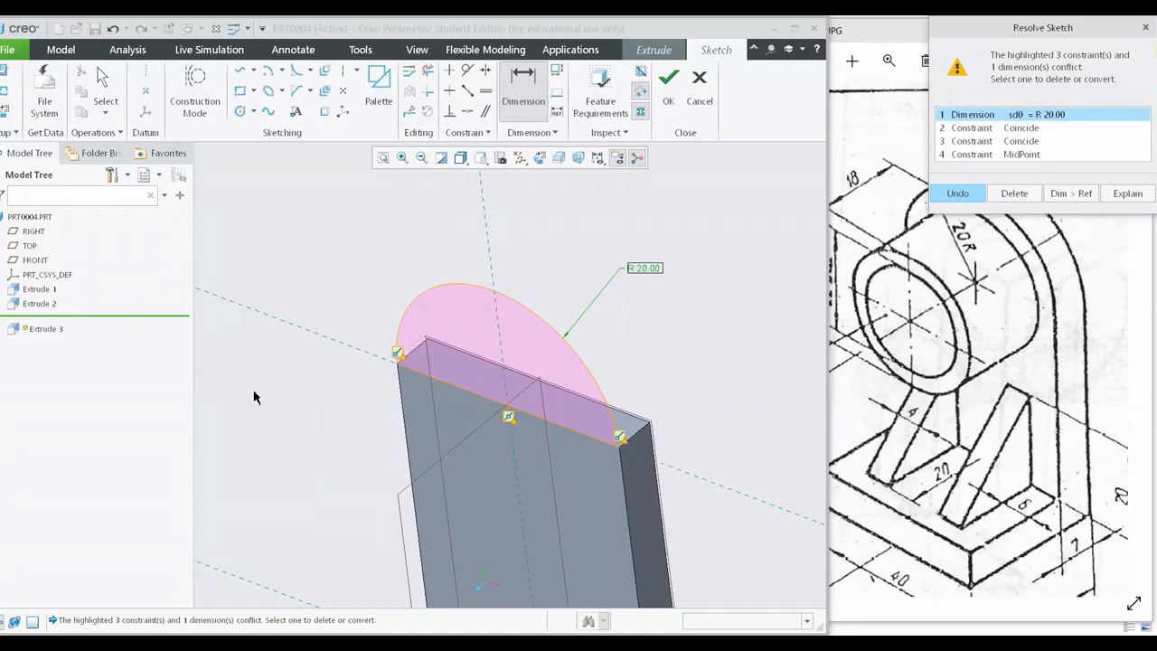
click(1145, 28)
drag(1016, 423, 1103, 380)
scroll(599, 497, down, 3)
scroll(599, 498, up, 6)
click(590, 512)
scroll(590, 512, up, 5)
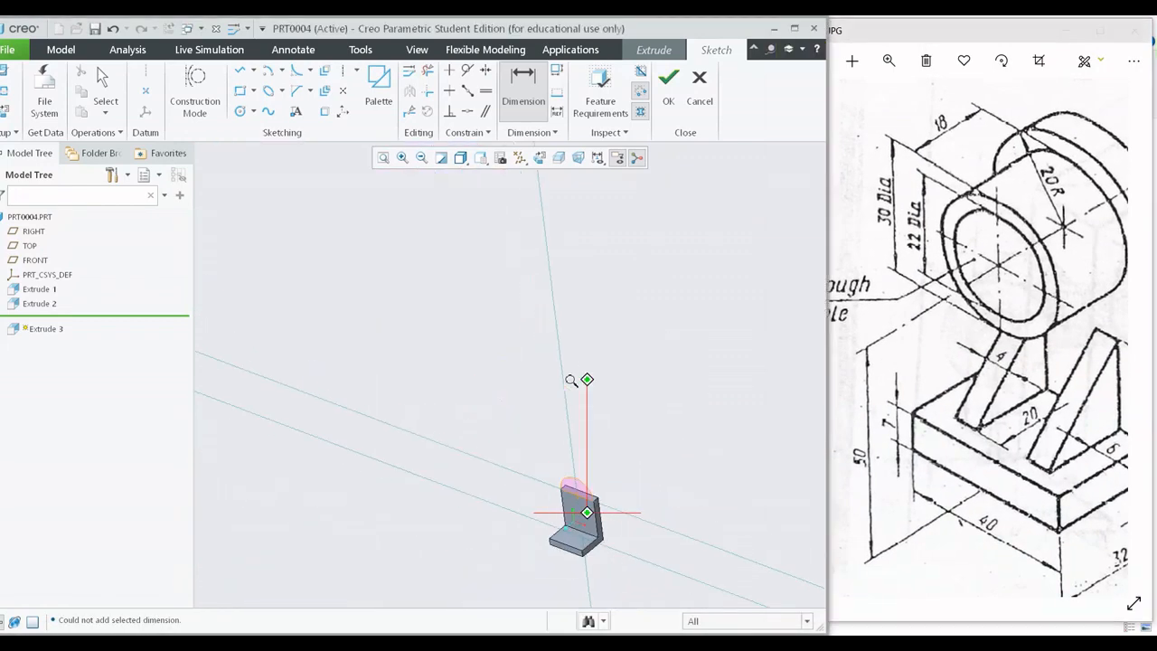
scroll(573, 382, down, 5)
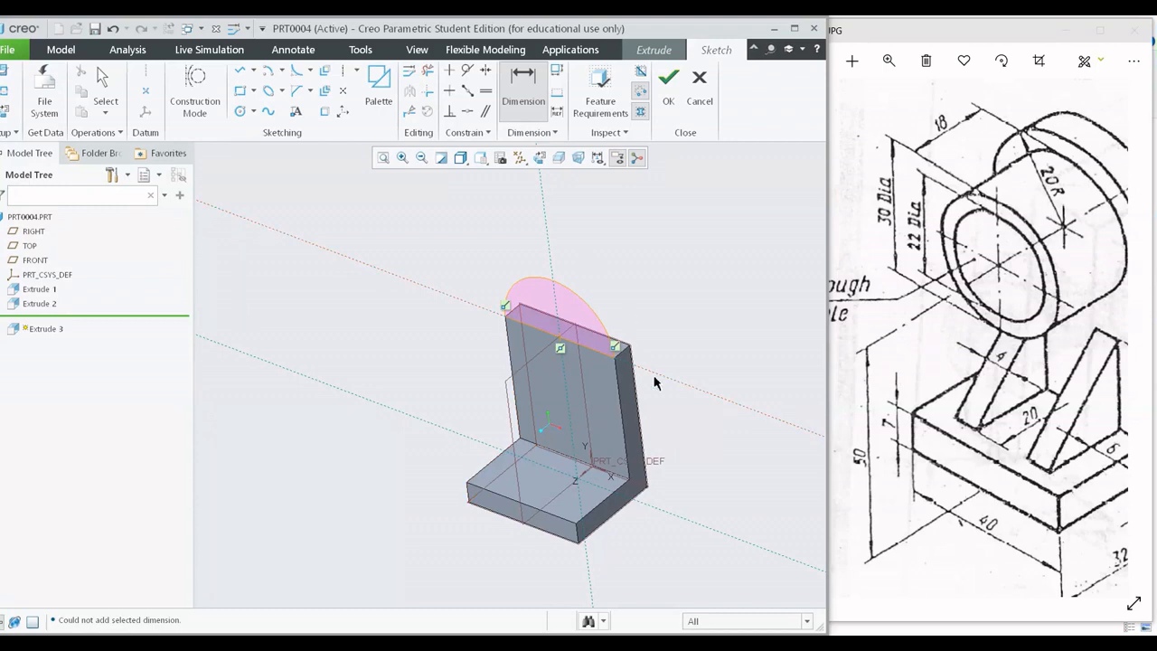
Try once more to dimension the semicircular arc's radius, and dismiss the conflict dialog without keeping the dimension.
shift+middle_drag(576, 314, 468, 371)
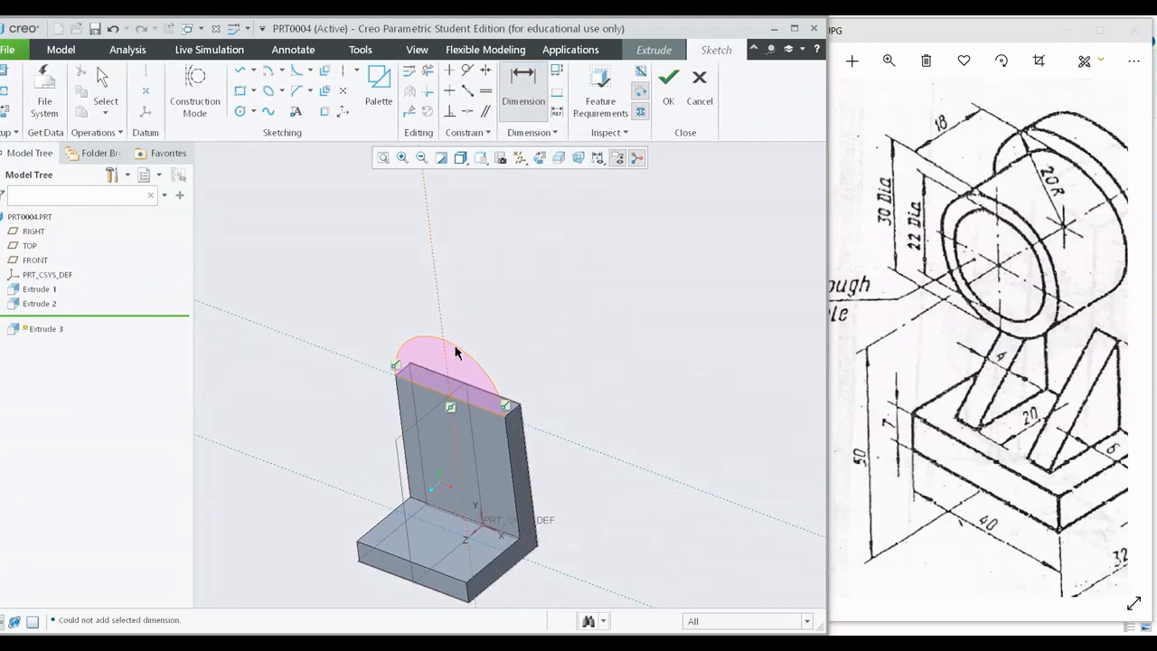
middle_click(570, 328)
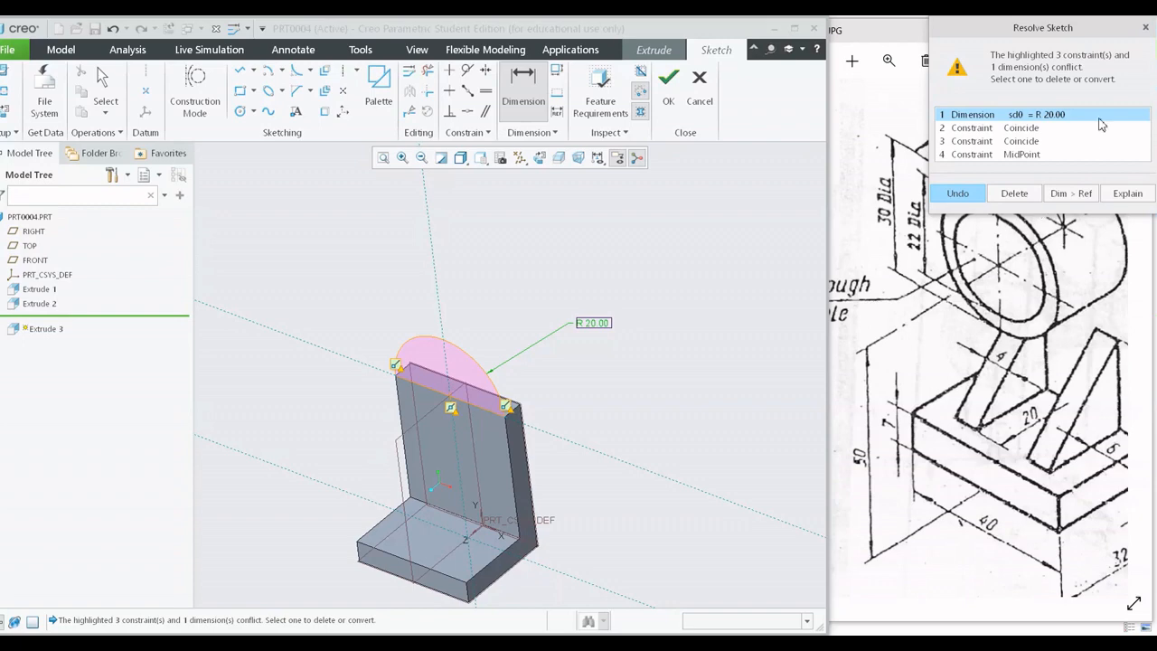
click(1145, 28)
middle_click(611, 413)
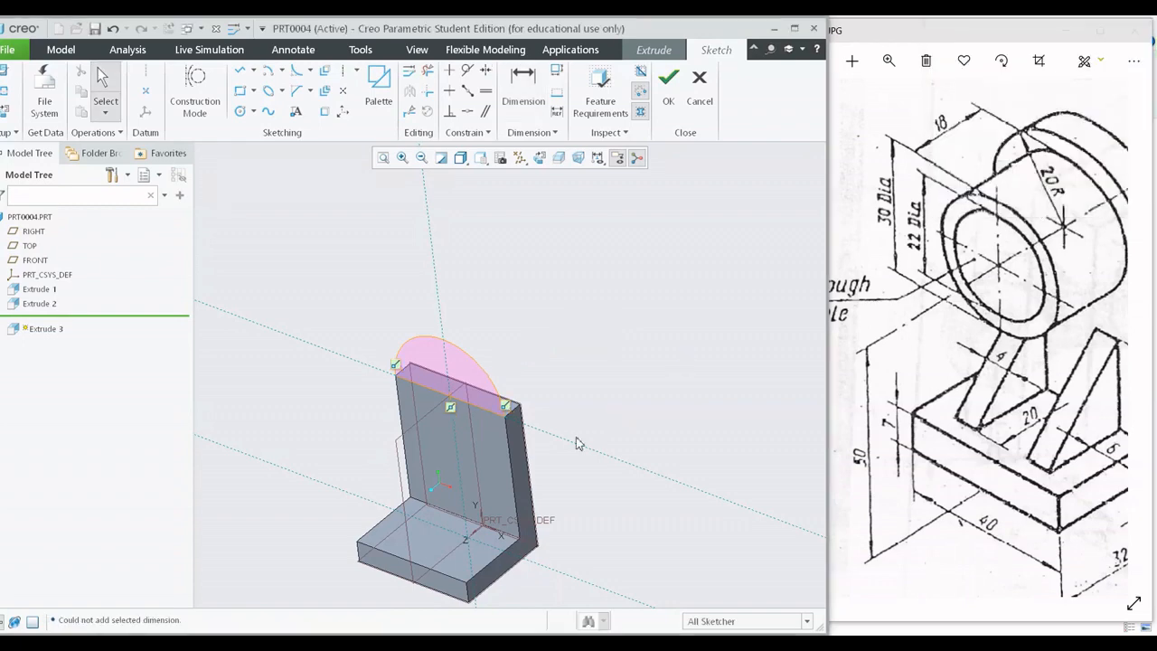
Finish the semicircular sketch and extrude it as a solid 7 mm deep, flipping the direction into the upright plate's thickness.
shift+middle_drag(575, 437, 586, 428)
click(671, 104)
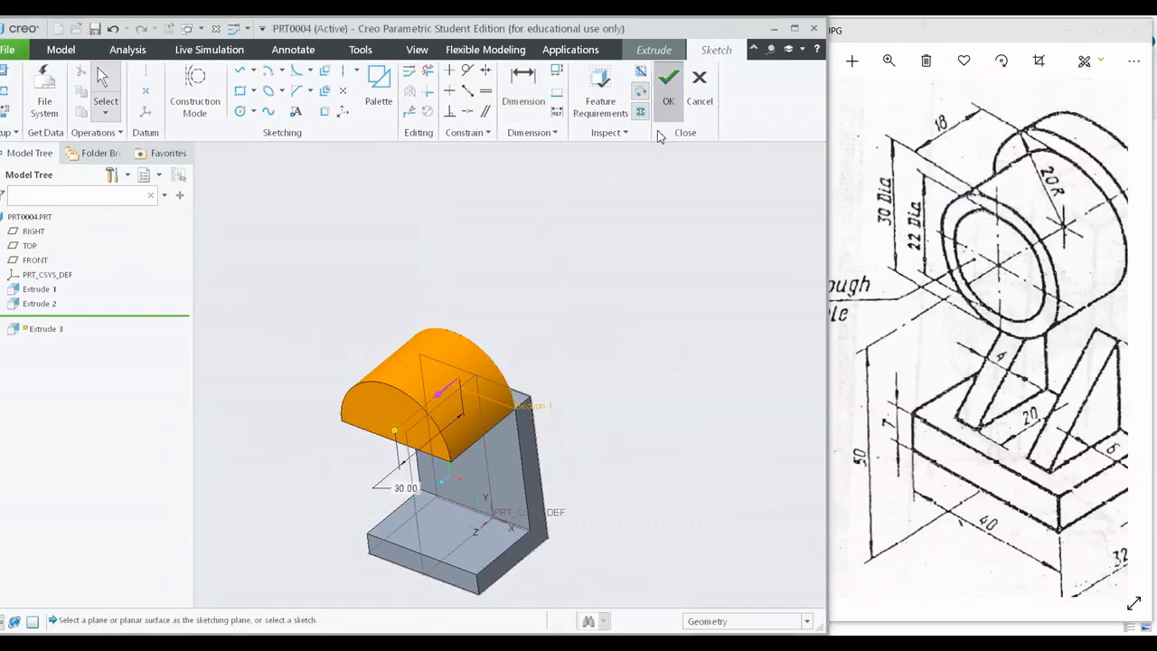
middle_drag(514, 329, 491, 330)
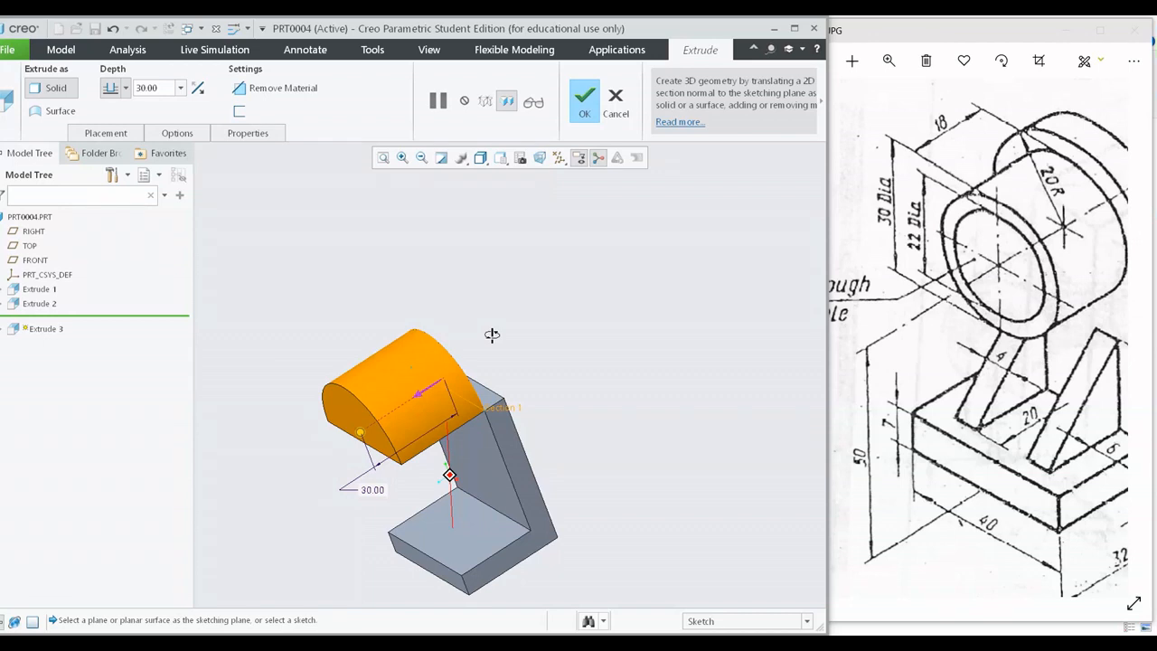
click(197, 89)
double_click(158, 89)
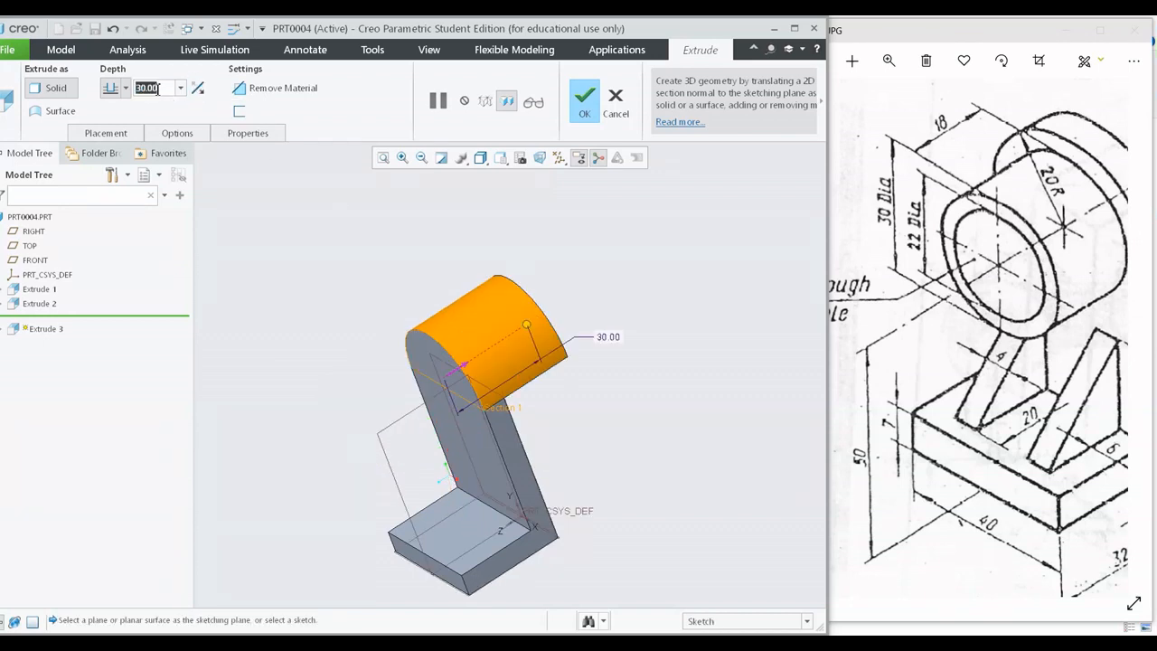
text(7)
key(Return)
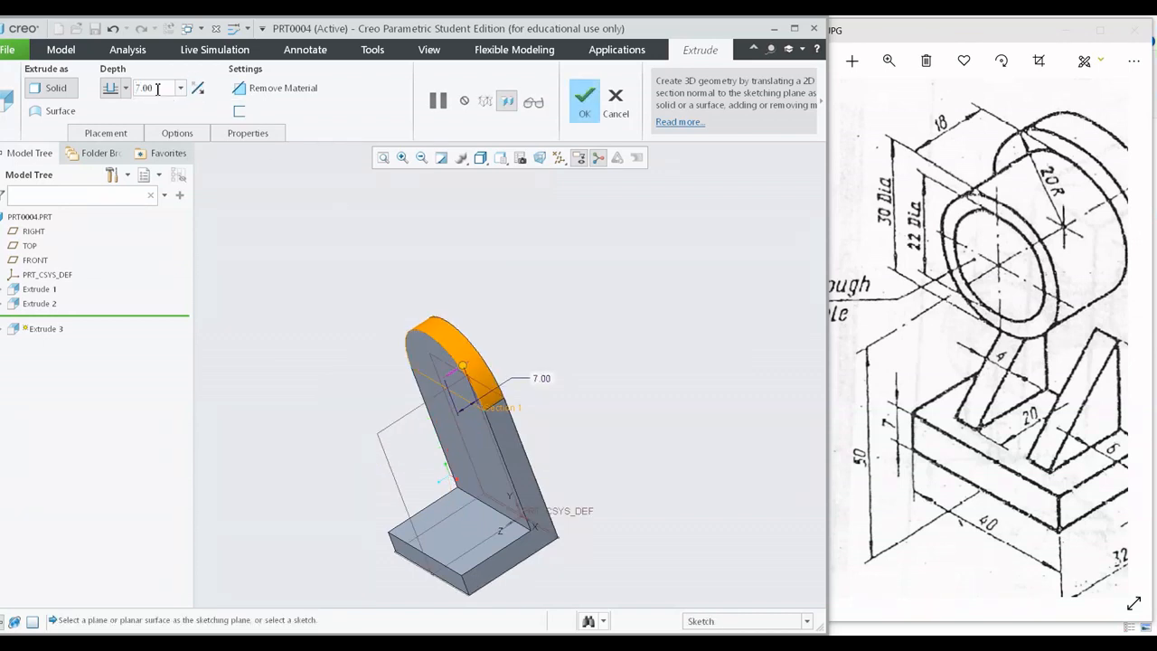
click(584, 100)
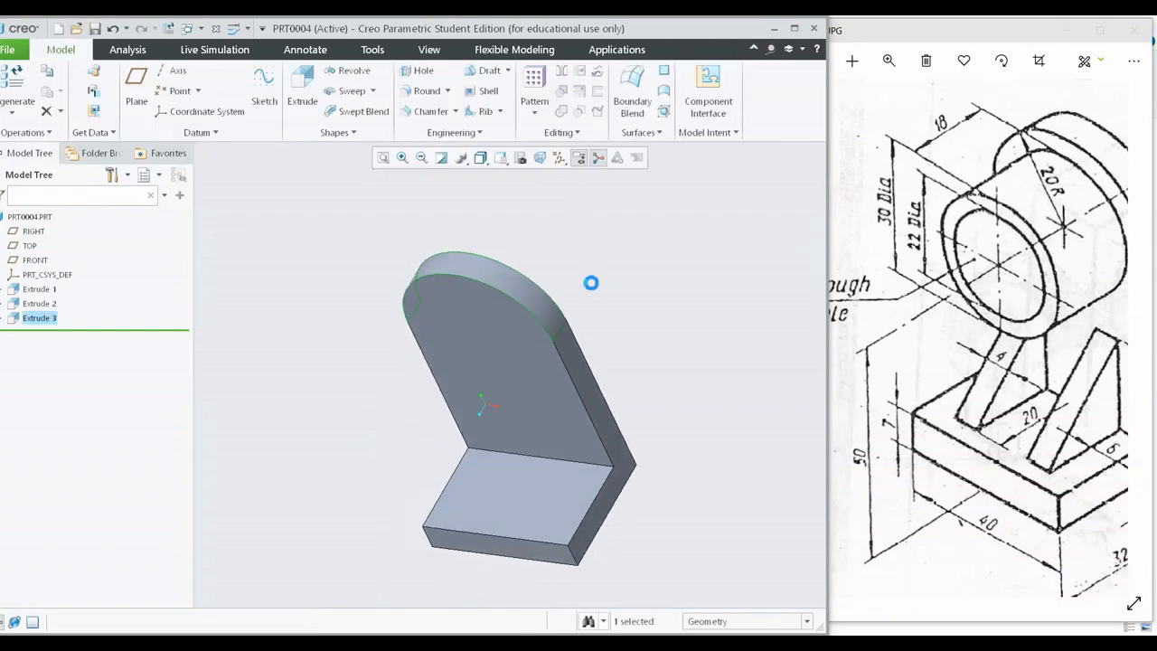
Examine the rounded upright plate from several angles and compare it with the rib dimensions on the exercise drawing.
middle_drag(611, 297, 479, 323)
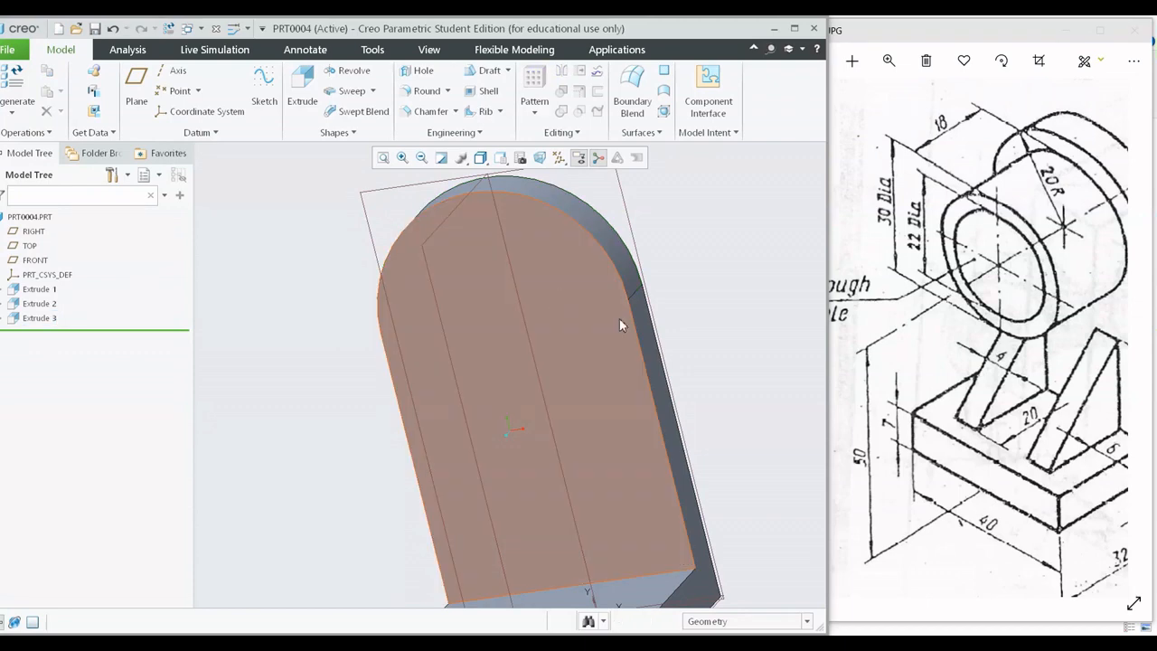
middle_drag(619, 318, 679, 326)
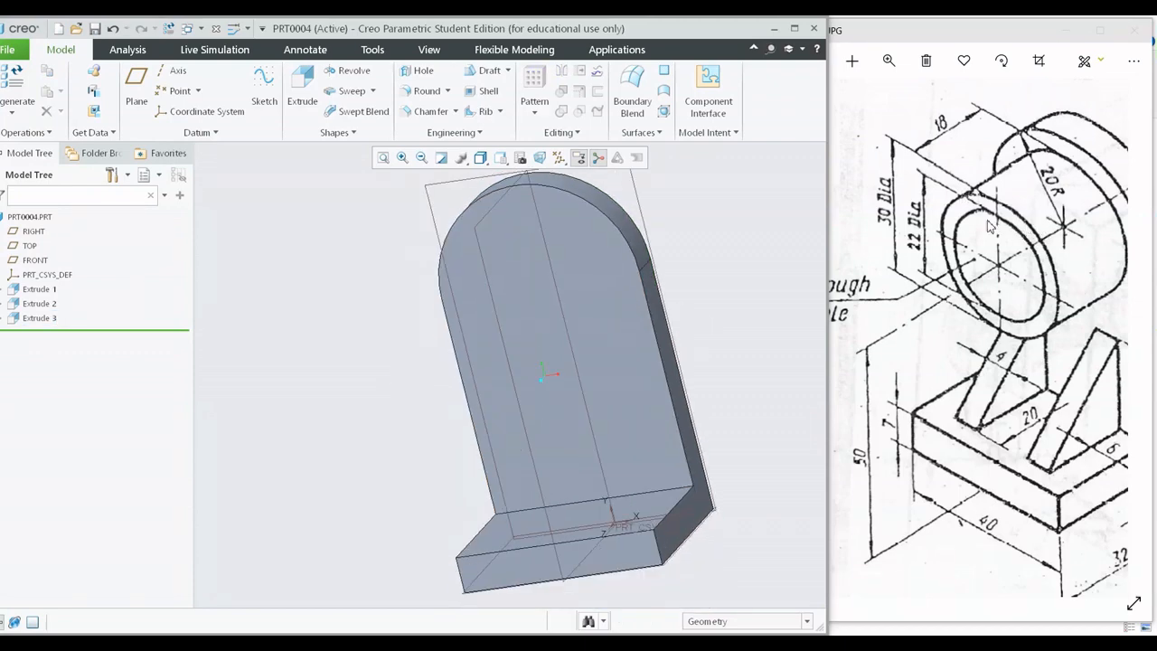
drag(1045, 412, 990, 378)
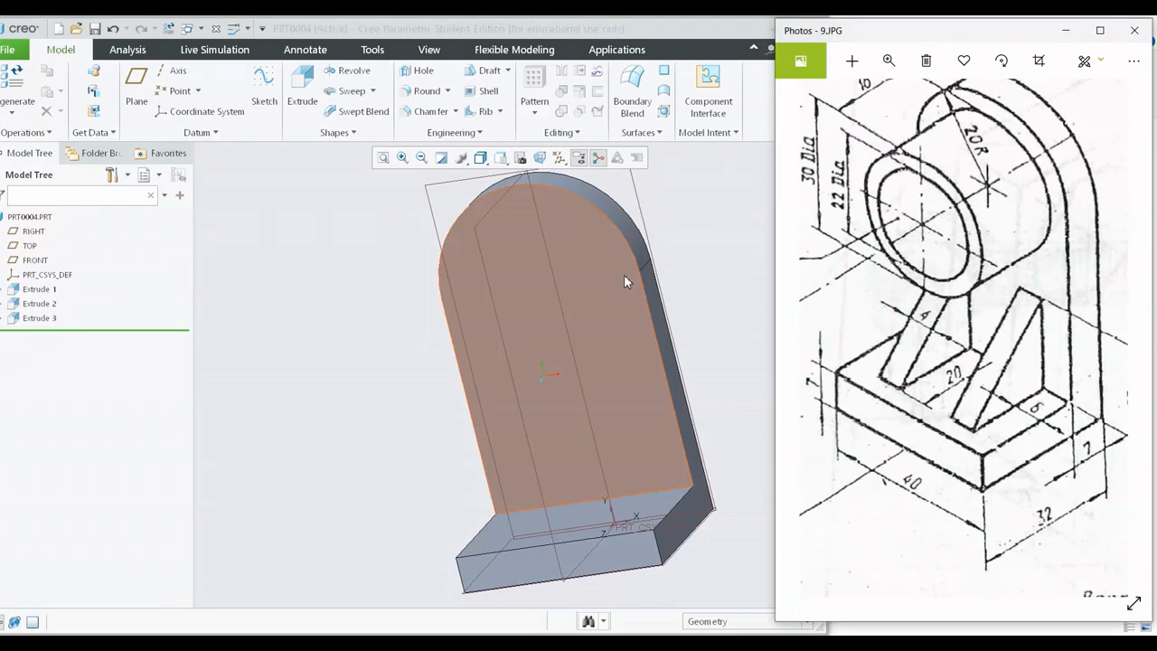
key(ctrl+d)
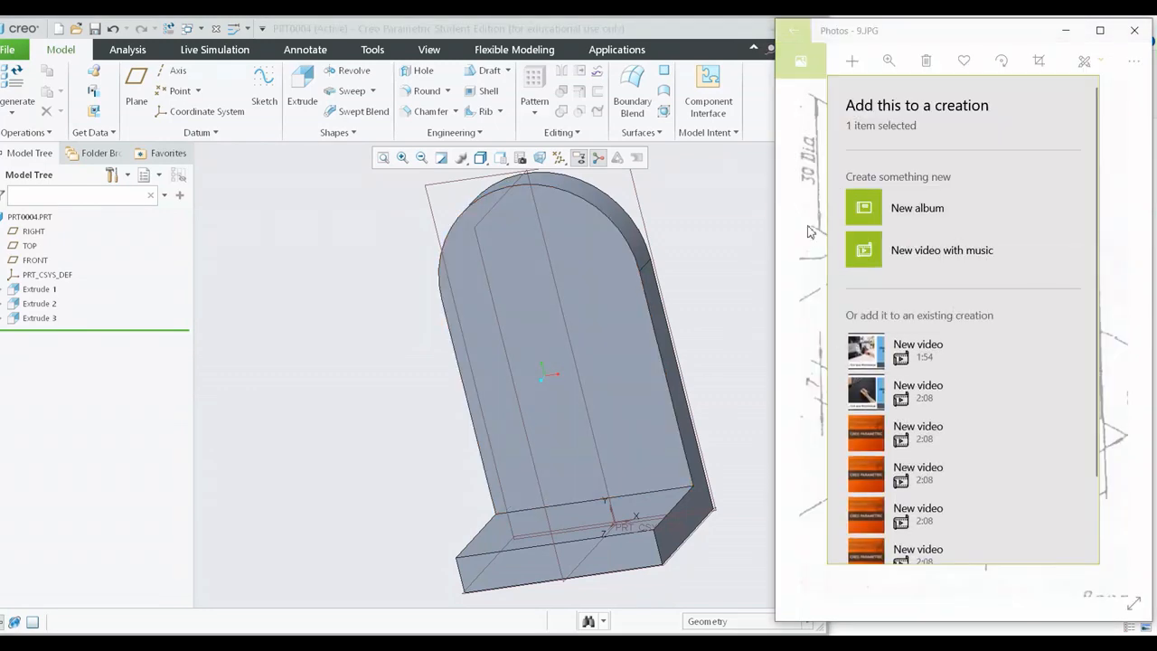
click(727, 246)
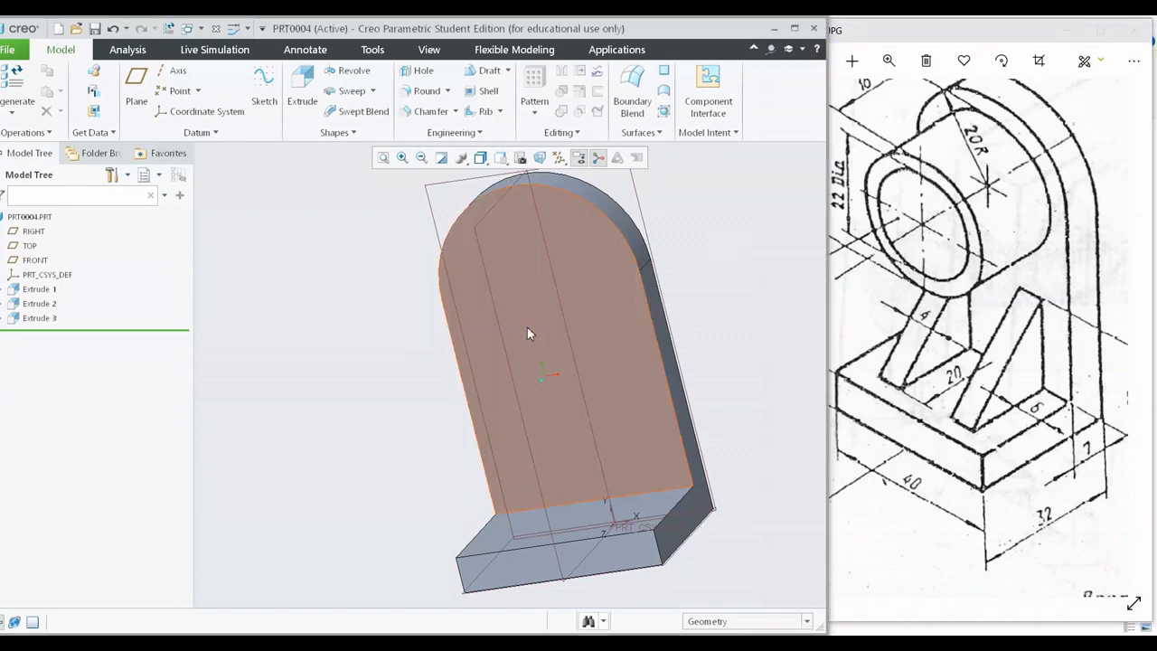
click(633, 369)
middle_drag(634, 369, 739, 326)
click(739, 326)
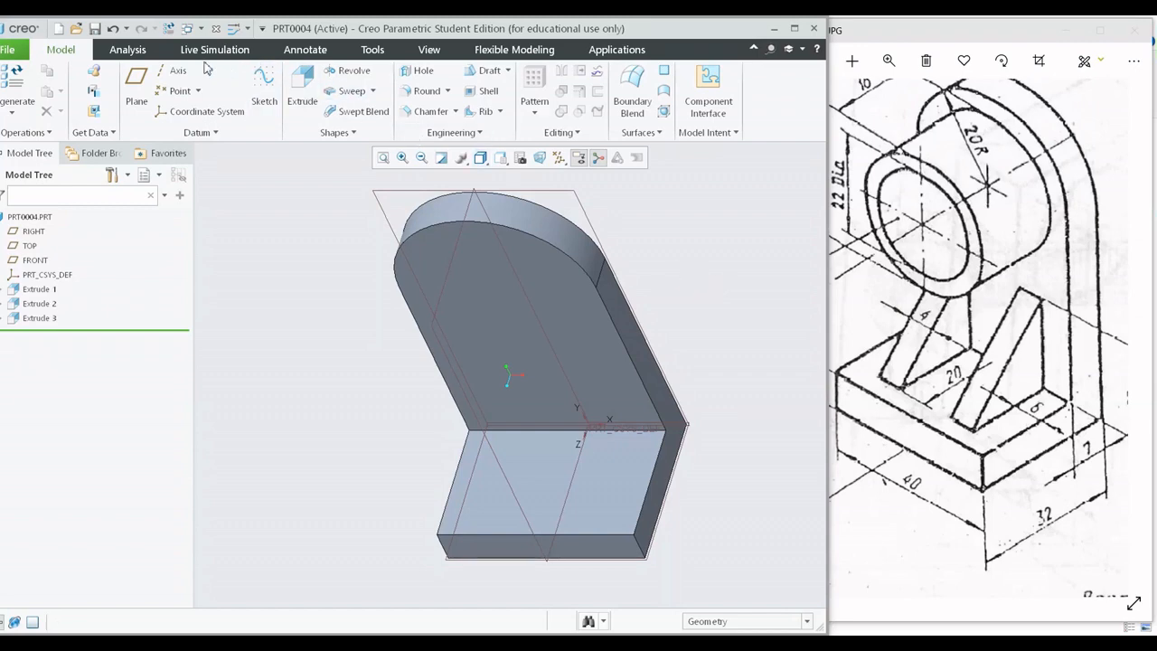
Start a datum plane offset from the bracket's side face and move it about 6.4 mm inward into the body.
click(134, 79)
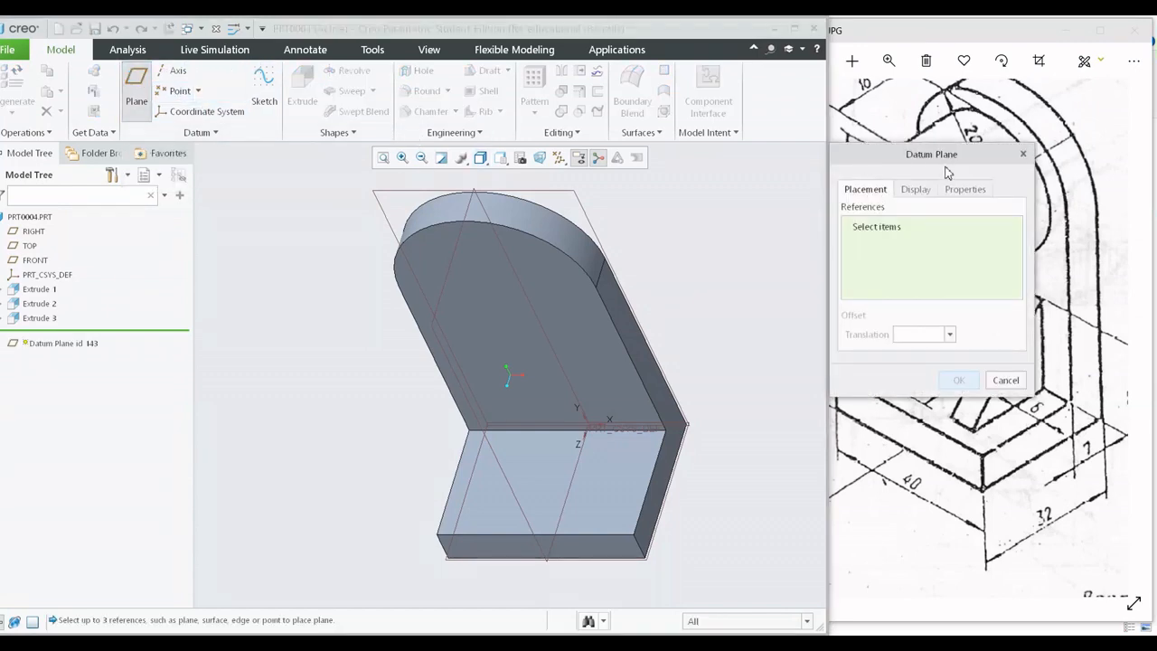
mouse_move(965, 155)
mouse_down()
mouse_move(1036, 95)
mouse_move(995, 38)
mouse_up()
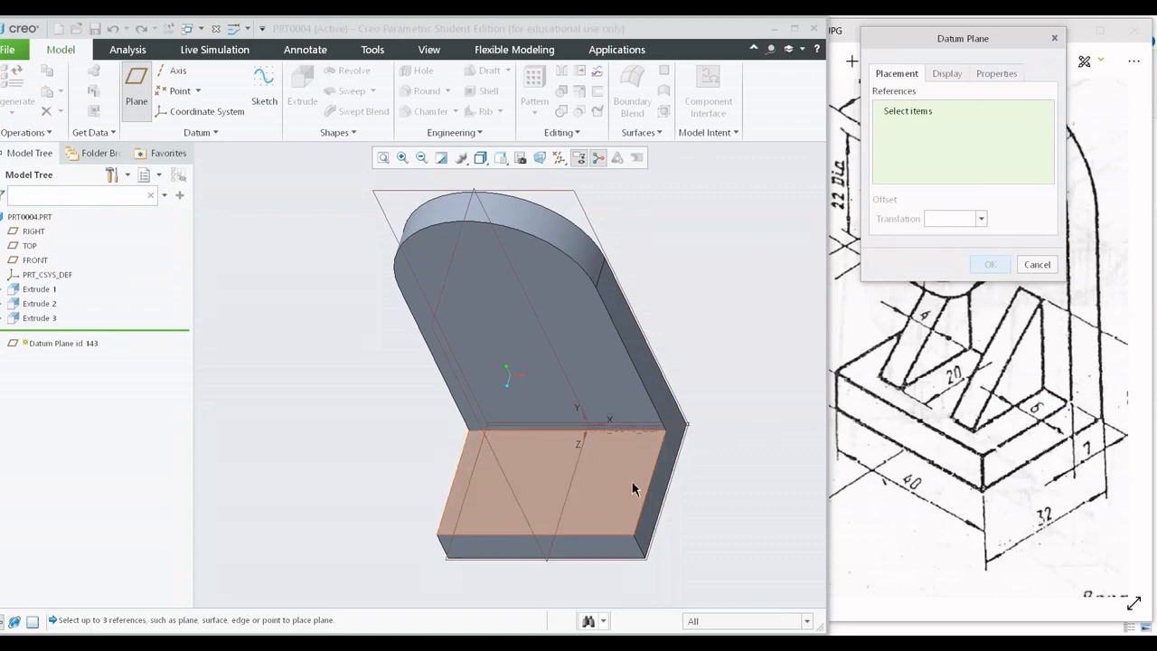
click(665, 485)
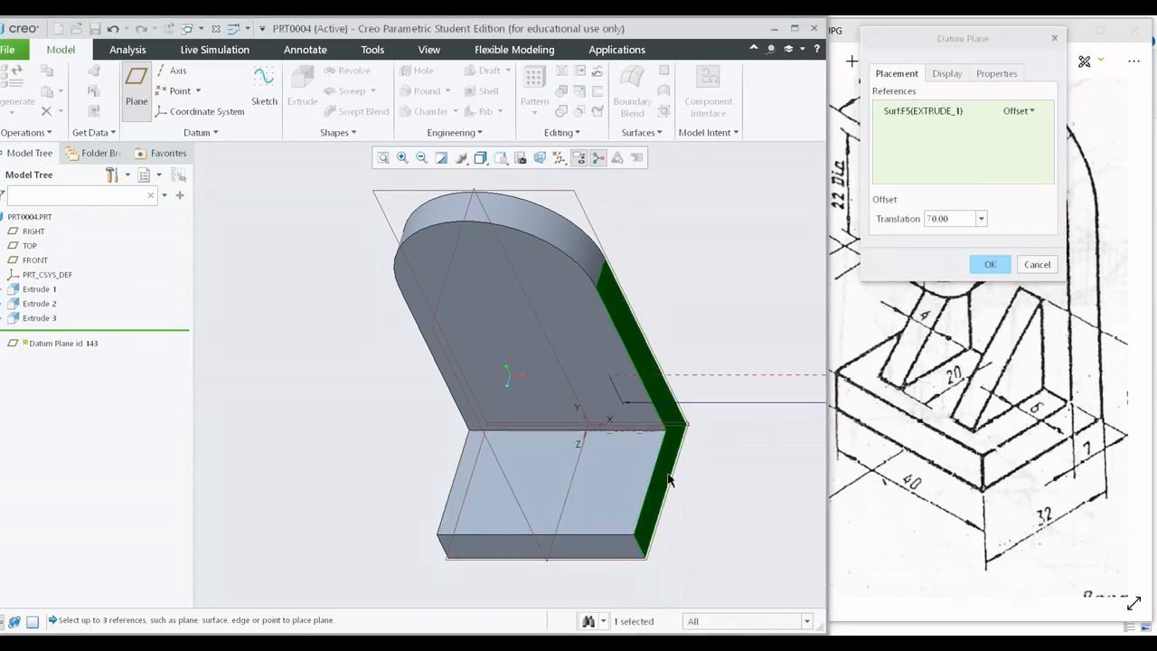
scroll(683, 456, up, 5)
scroll(682, 456, down, 6)
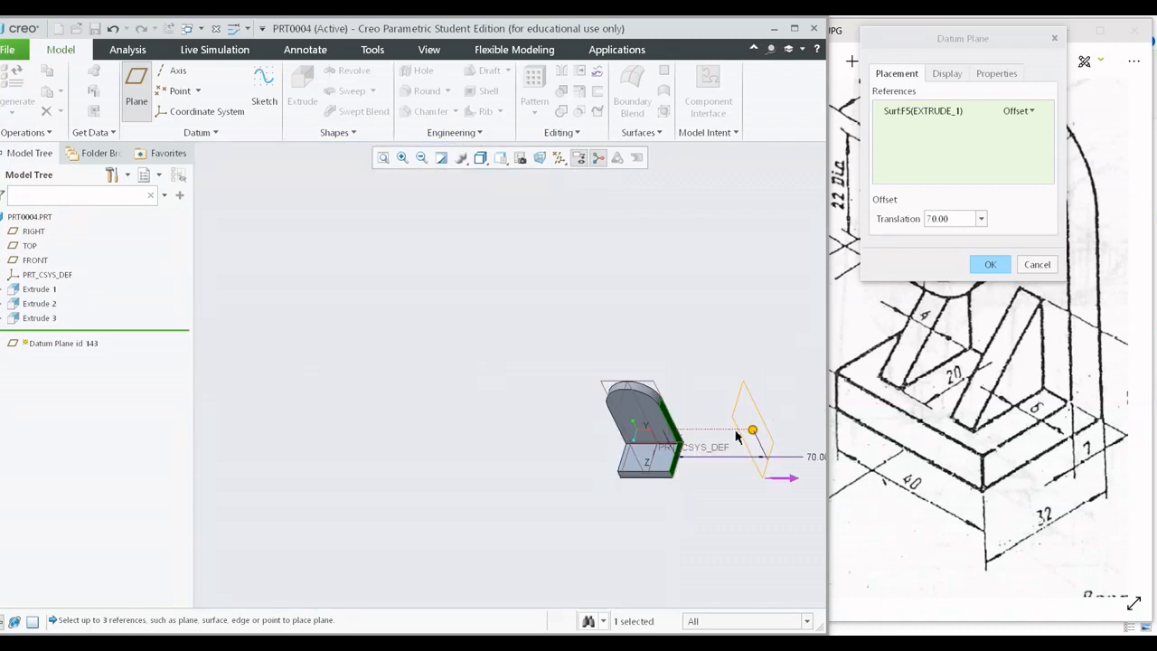
drag(725, 434, 682, 438)
scroll(680, 452, up, 4)
shift+middle_drag(676, 482, 711, 375)
drag(714, 351, 761, 360)
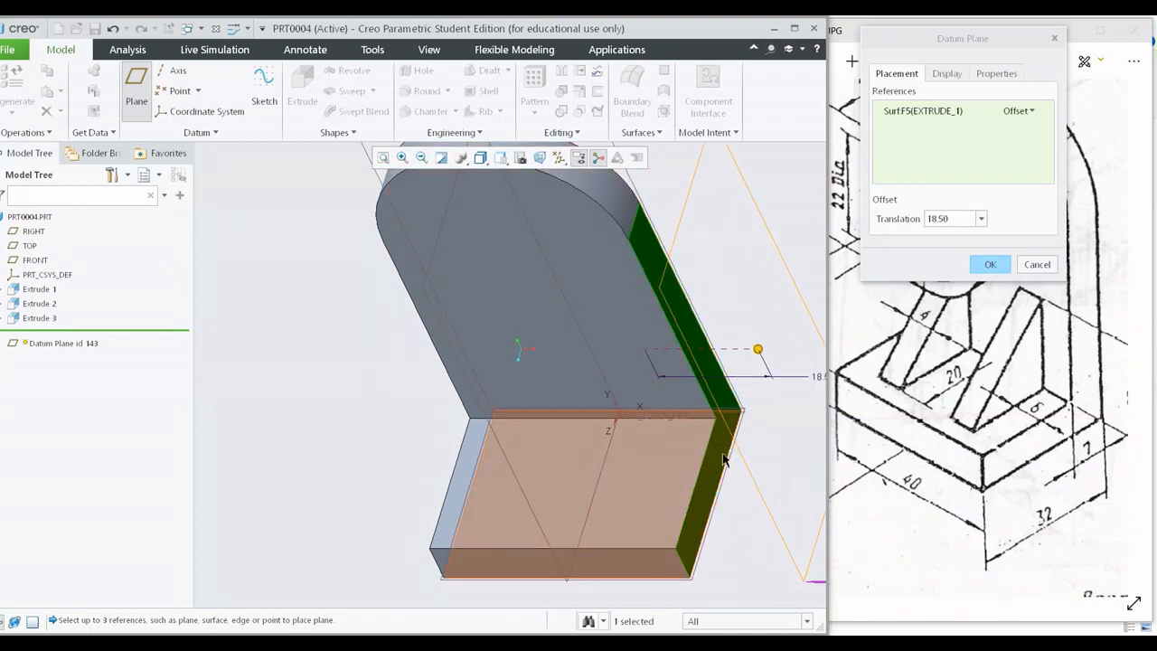
scroll(684, 447, down, 3)
shift+middle_drag(684, 447, 632, 443)
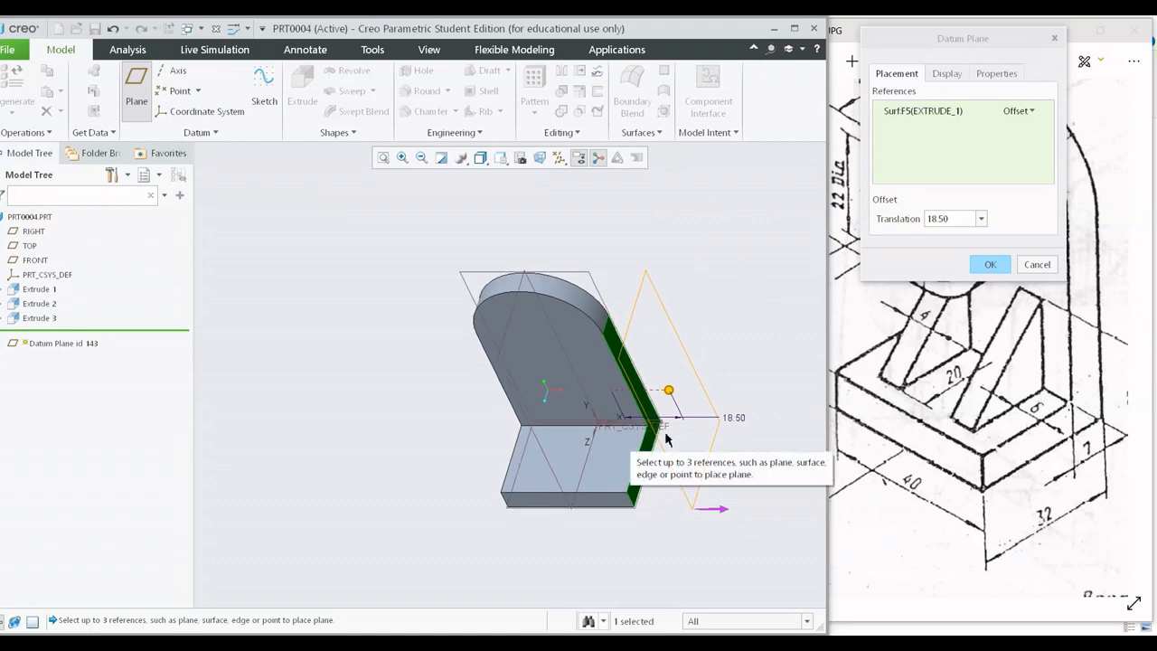
drag(669, 389, 595, 392)
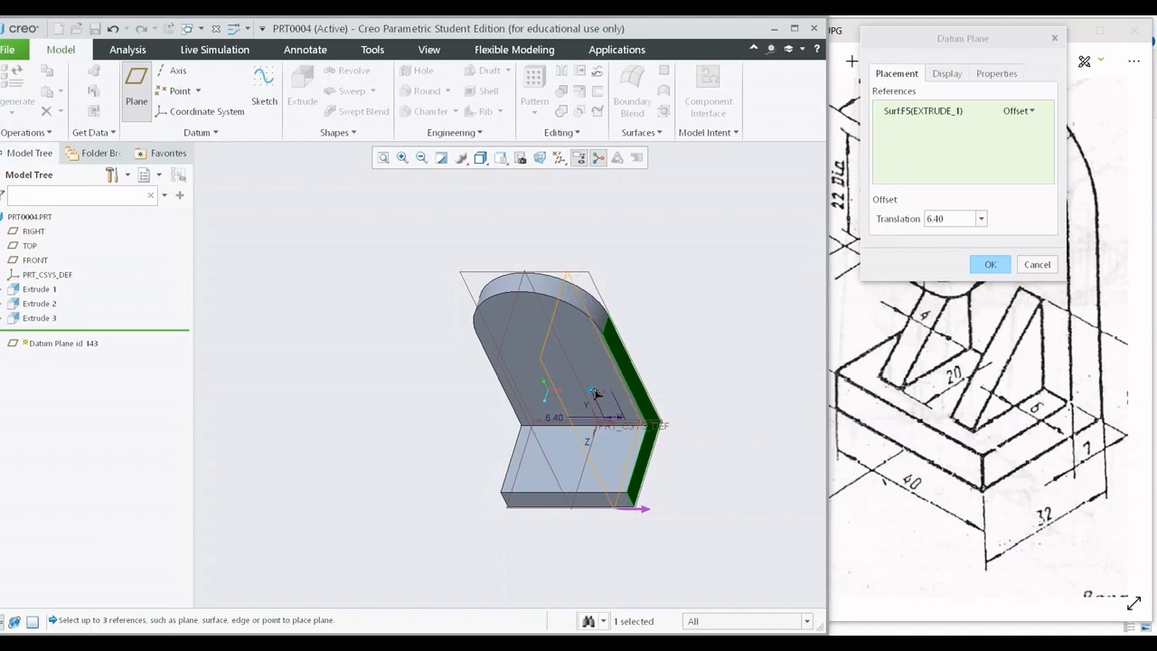
Set the datum plane's inward offset from the side face to 6 mm and create the plane.
double_click(947, 219)
text(6)
key(Return)
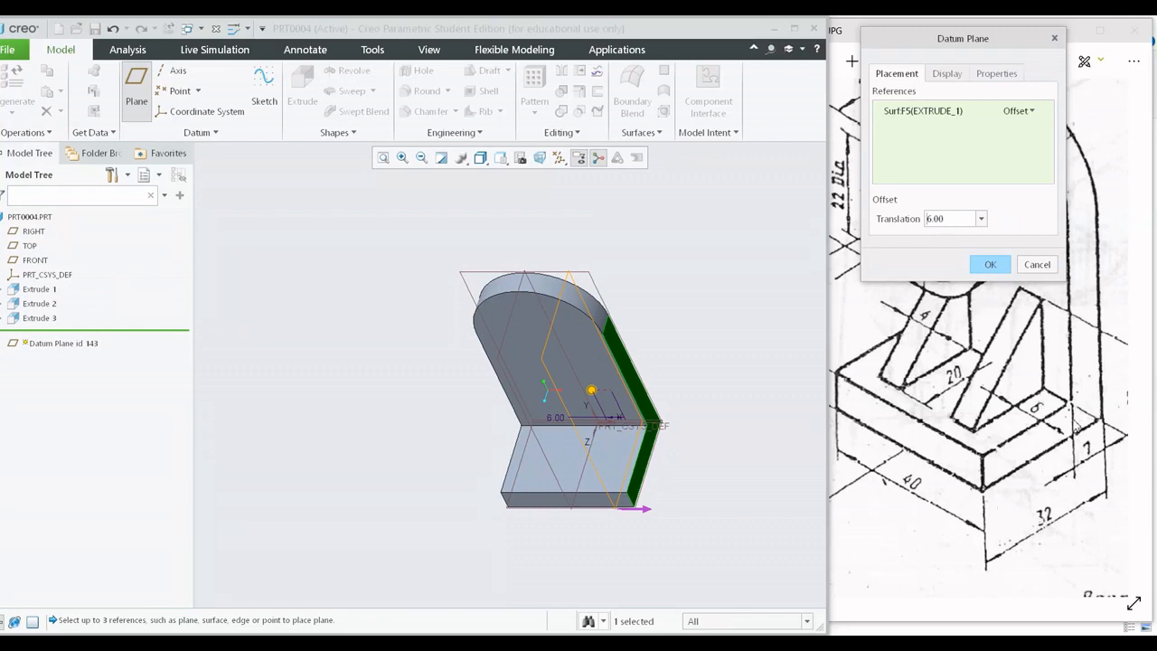
scroll(563, 518, down, 3)
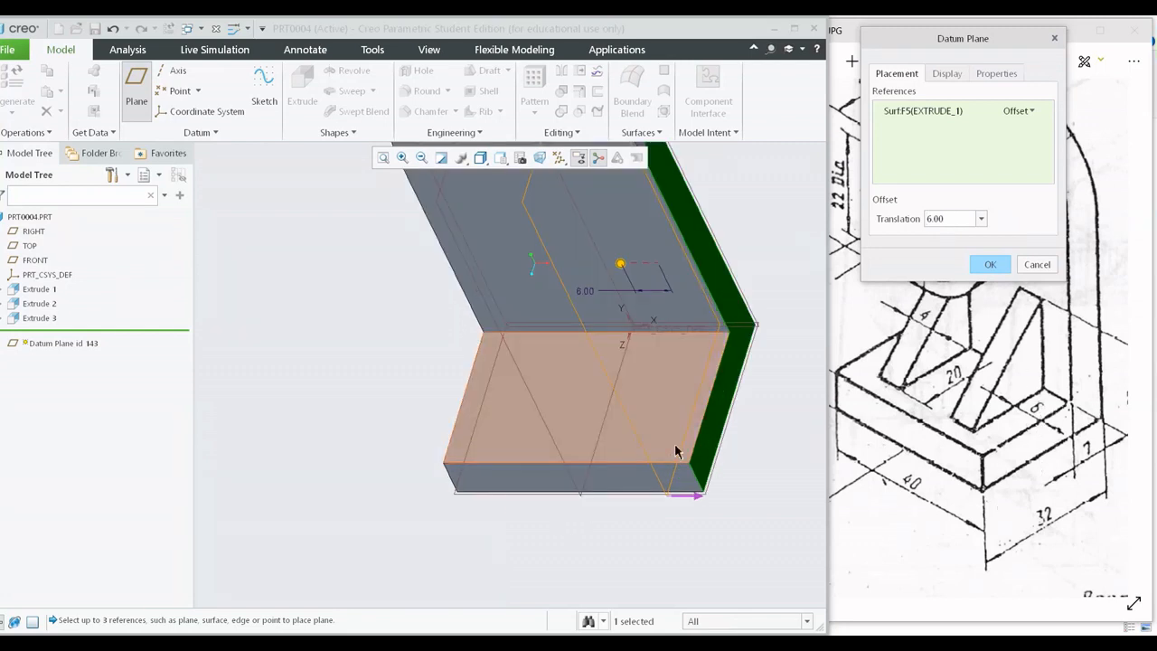
shift+middle_drag(681, 426, 778, 370)
click(992, 263)
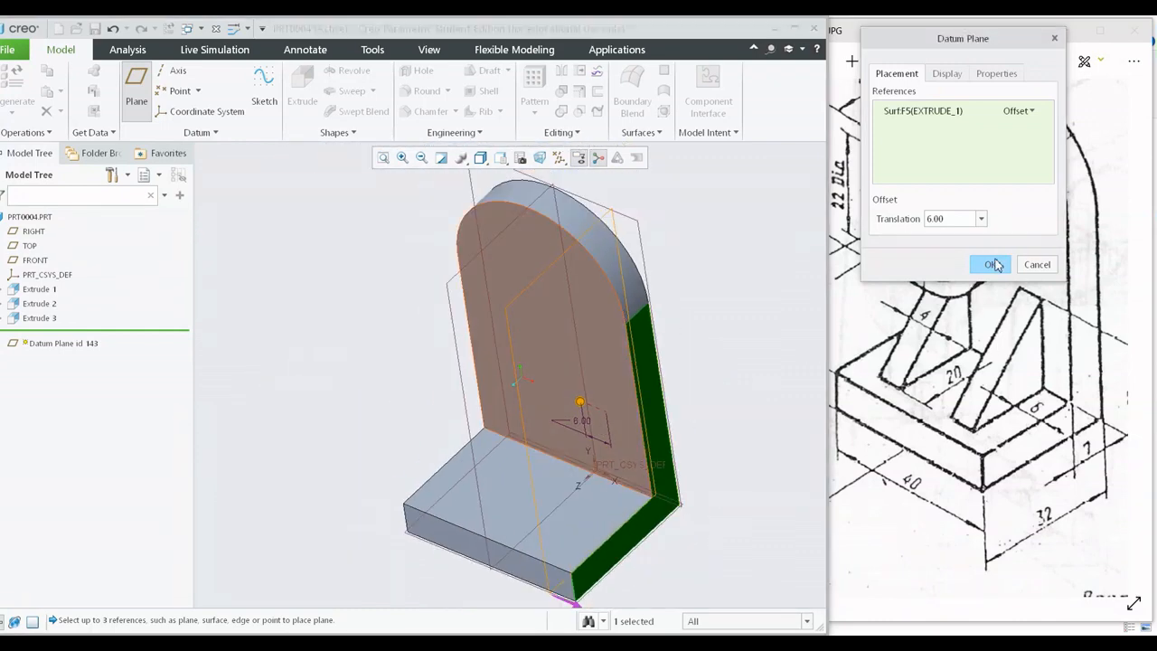
middle_drag(795, 360, 762, 256)
click(763, 261)
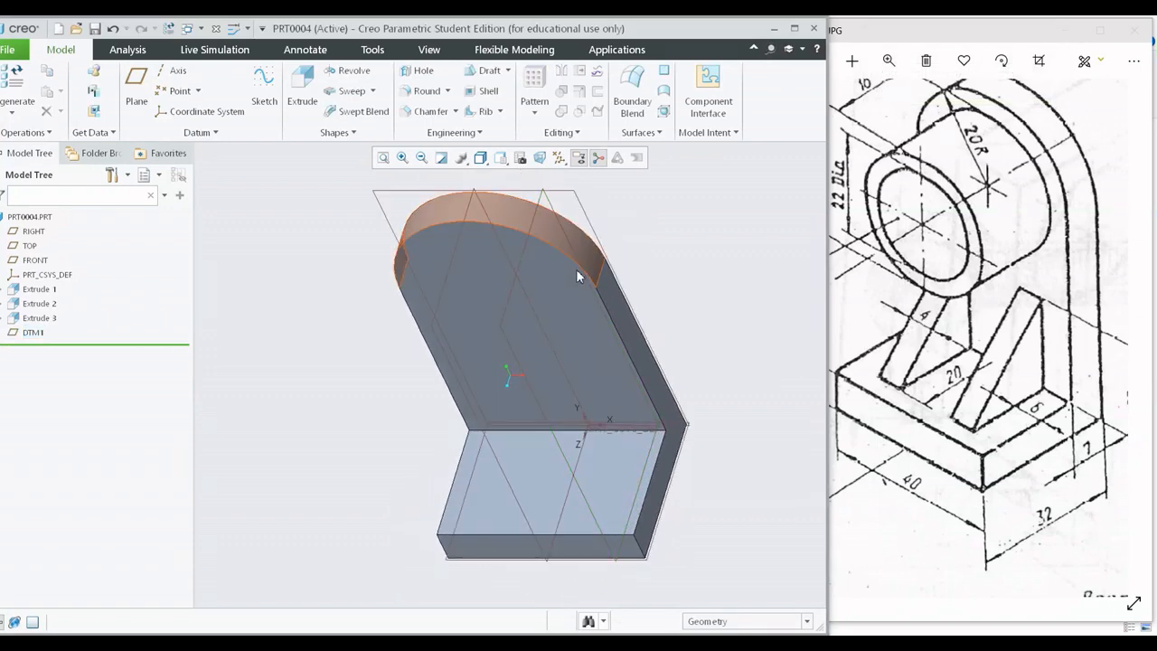
Start a Profile Rib on the datum plane offset 6 mm from the side face, and view its sketch plane square on.
click(510, 283)
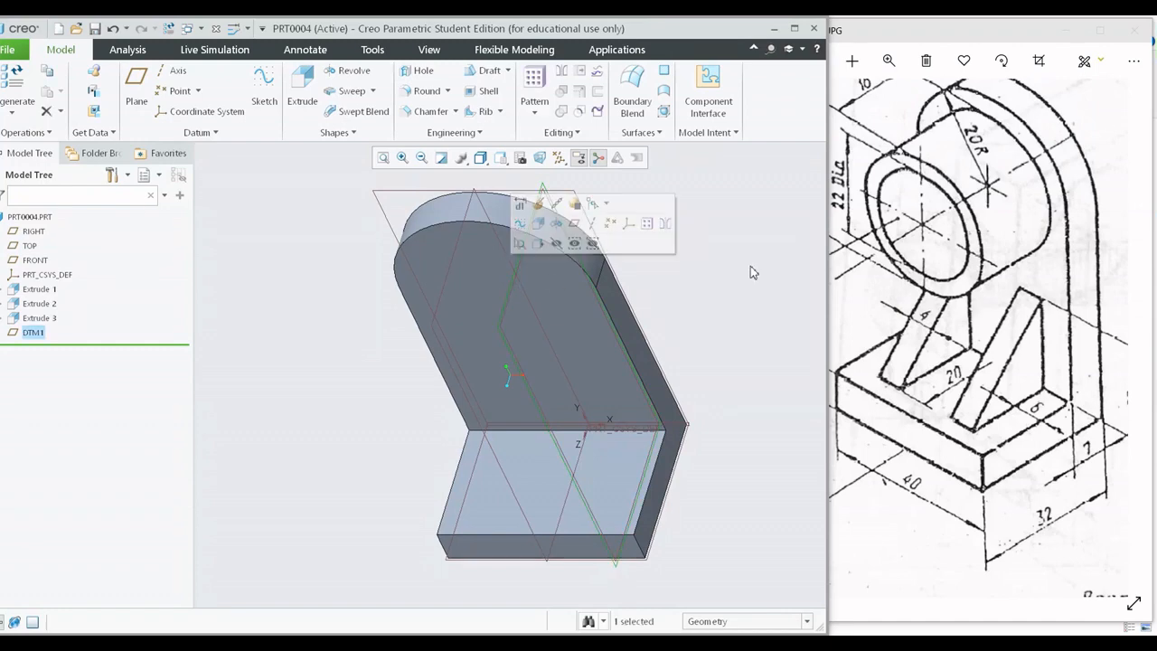
click(712, 331)
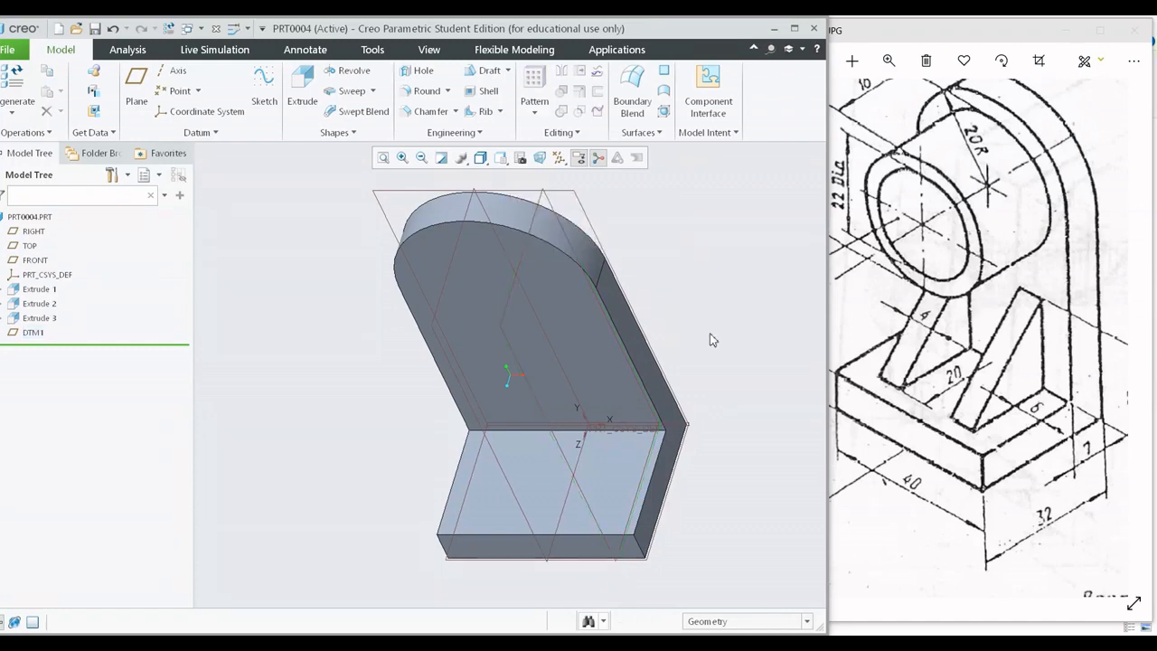
click(511, 280)
click(499, 111)
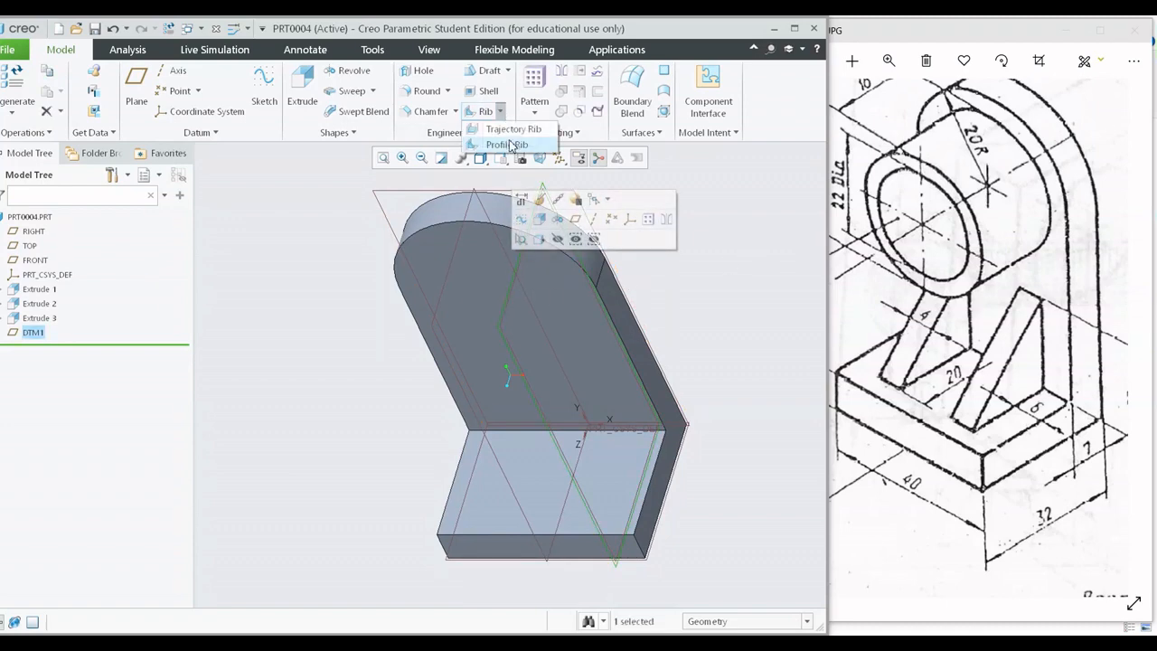
click(508, 145)
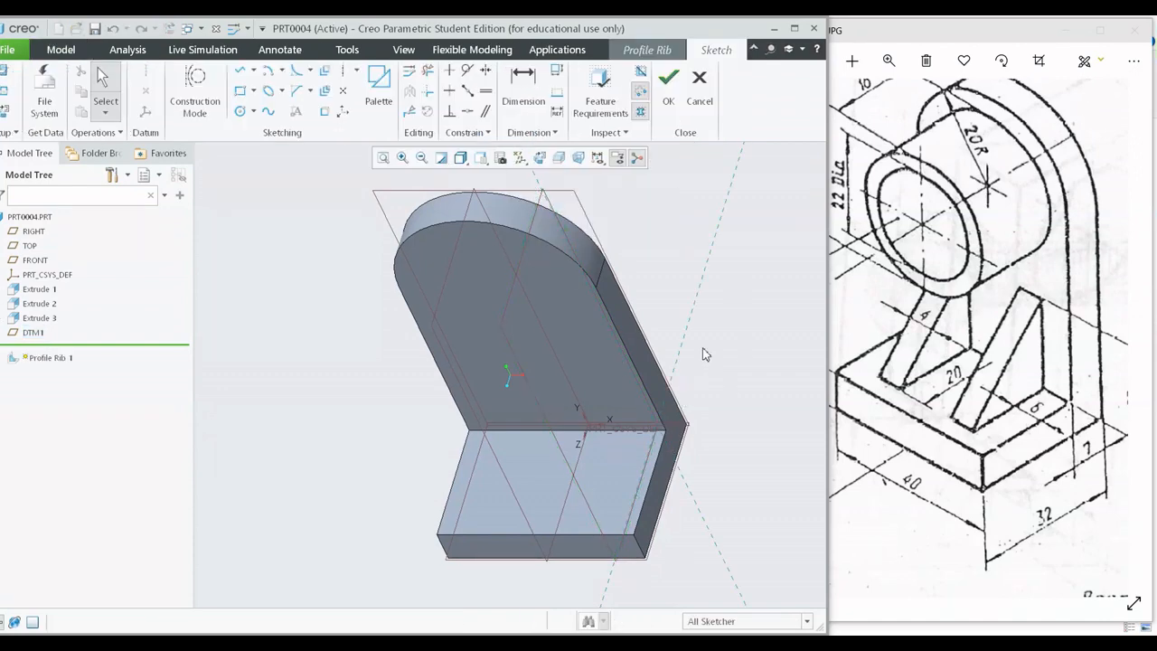
click(541, 159)
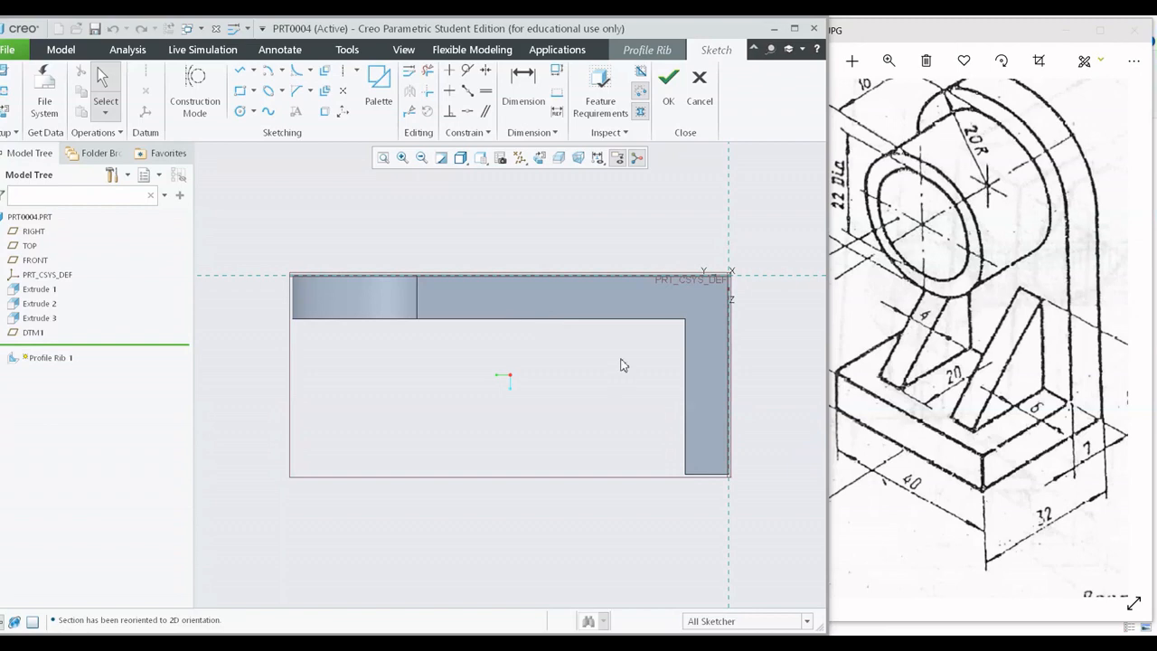
Reopen the rib sketch's placement setup, set the reference orientation to Left, and enter the sketch with the upright plate standing vertically.
click(5, 71)
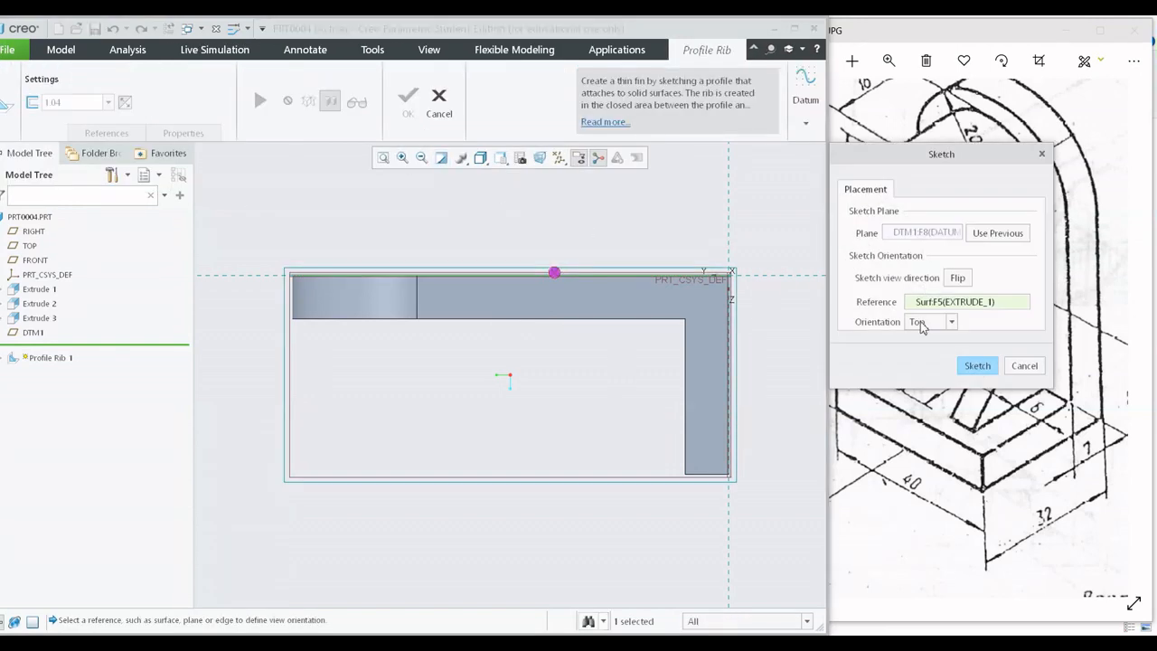
click(922, 324)
click(940, 338)
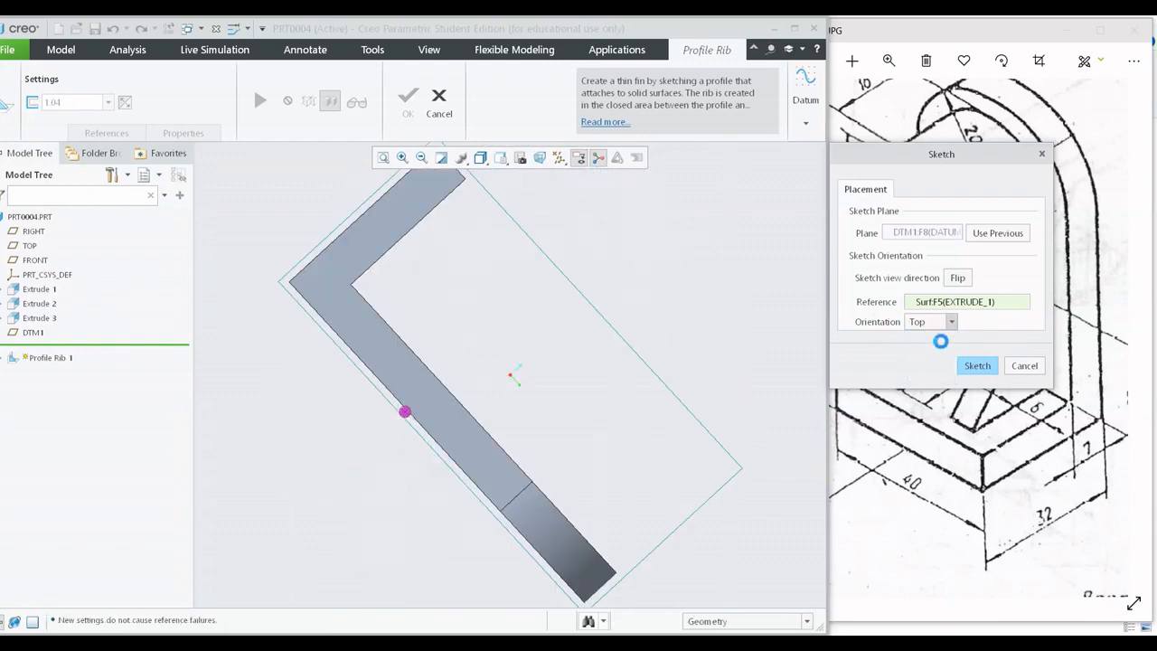
click(949, 321)
click(924, 352)
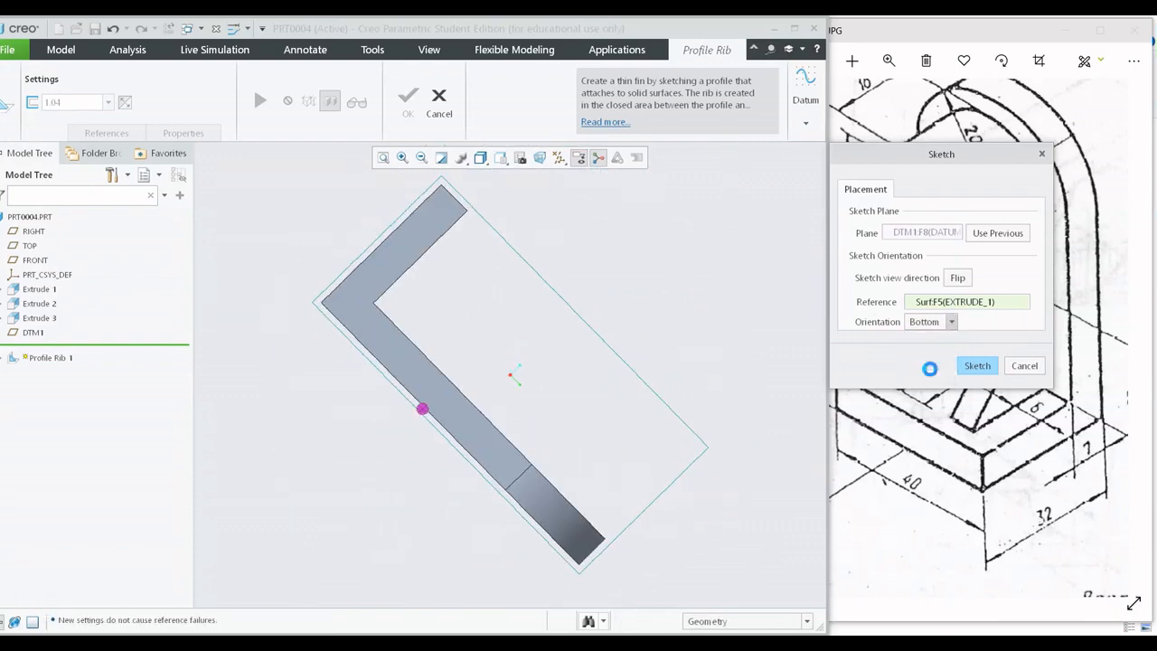
click(949, 322)
click(924, 365)
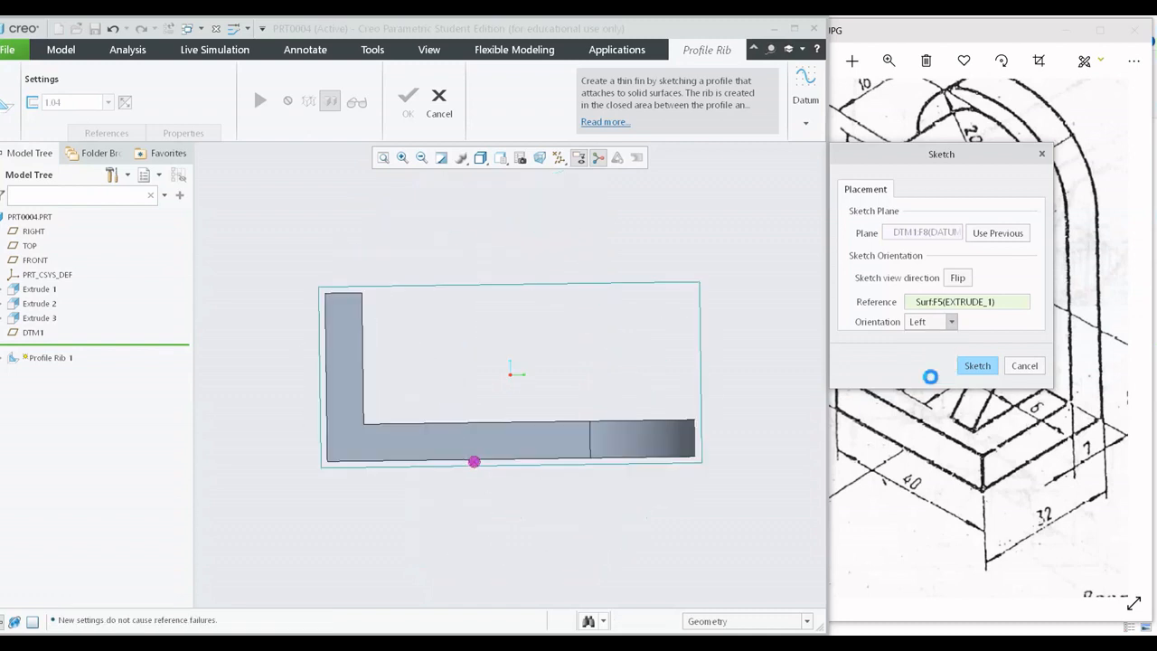
click(976, 369)
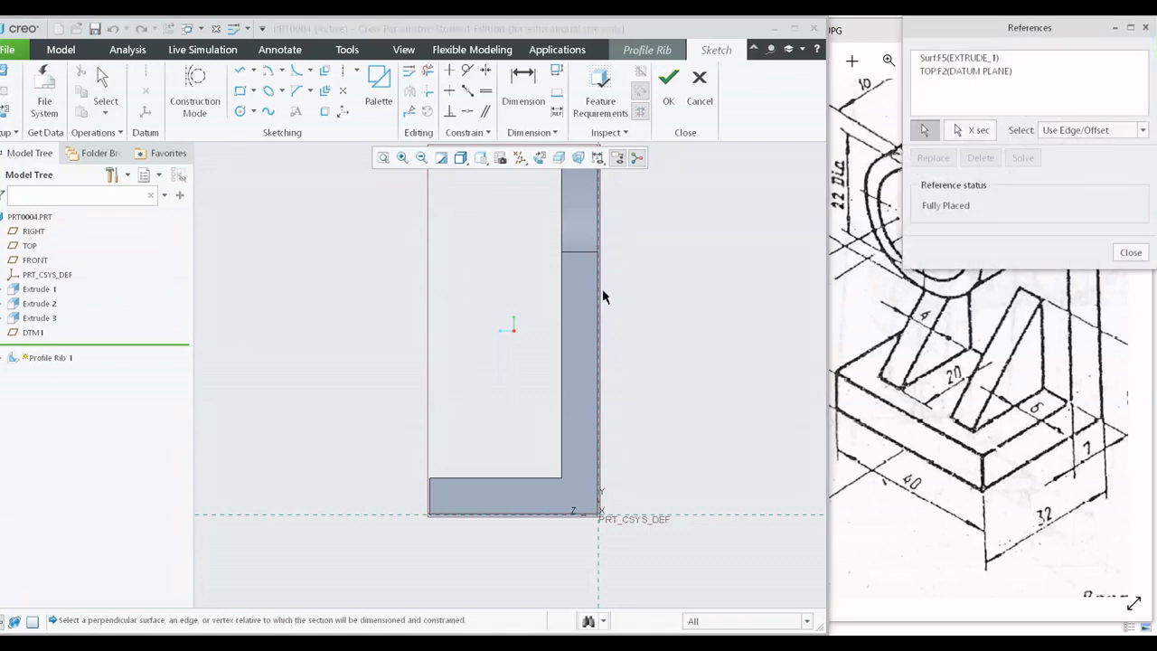
Reference the upright plate's inner face and sketch a slanted line from it to the base's upper face, about 8.4 mm wide and 23 mm high.
click(562, 328)
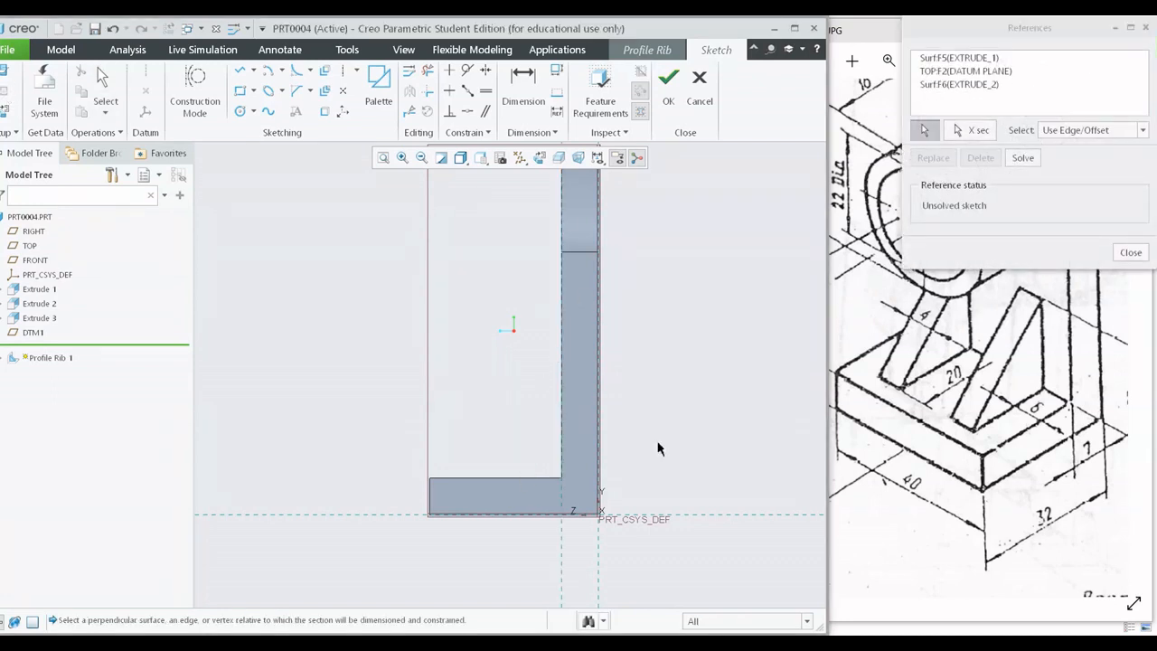
click(1130, 253)
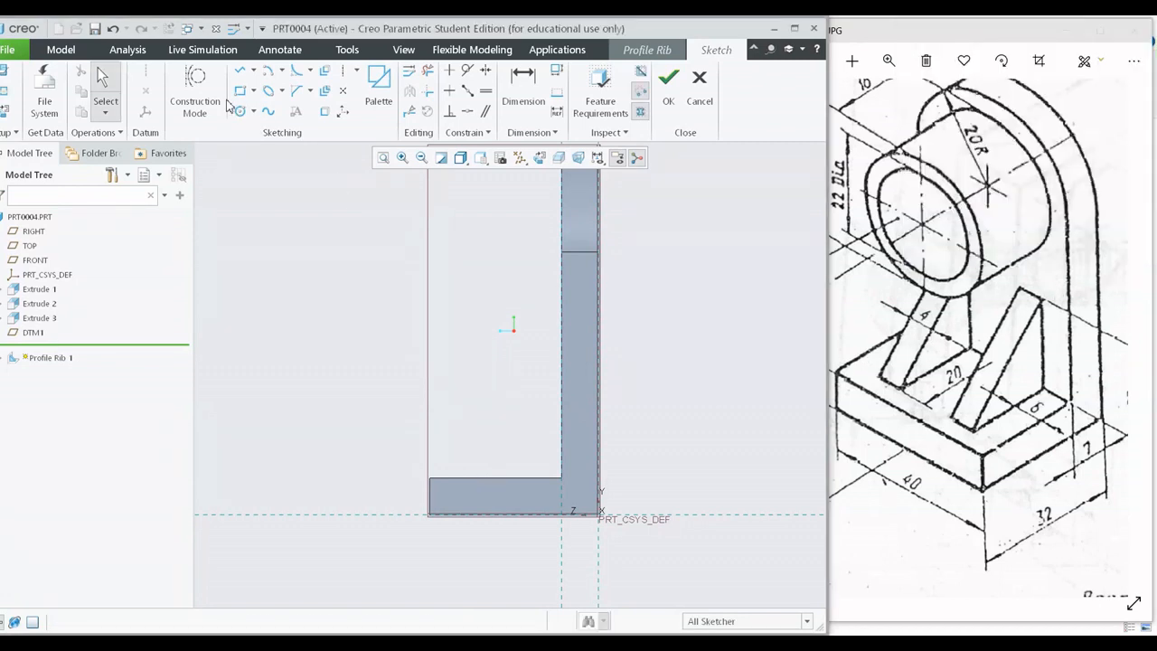
click(240, 70)
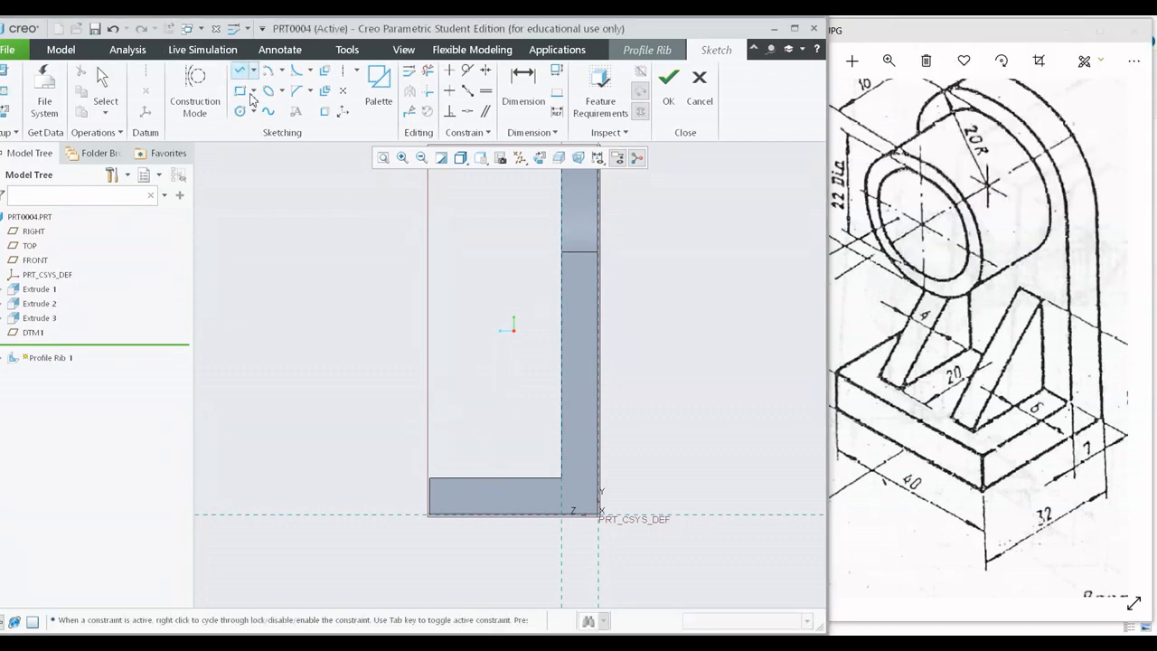
click(563, 358)
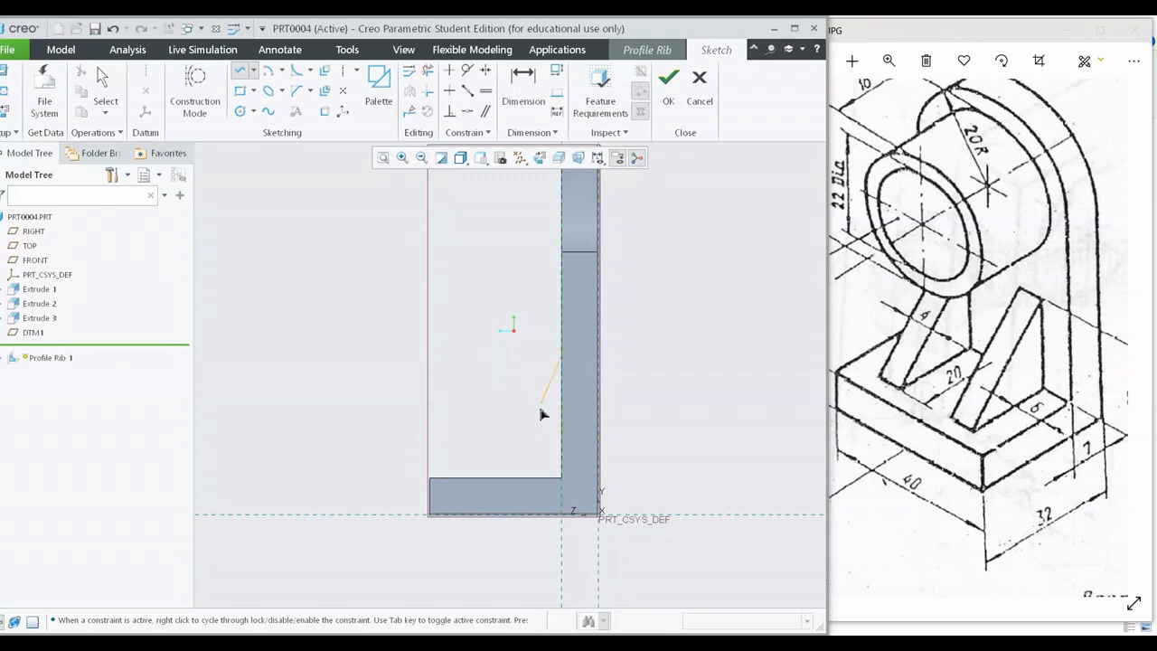
click(516, 477)
middle_click(661, 392)
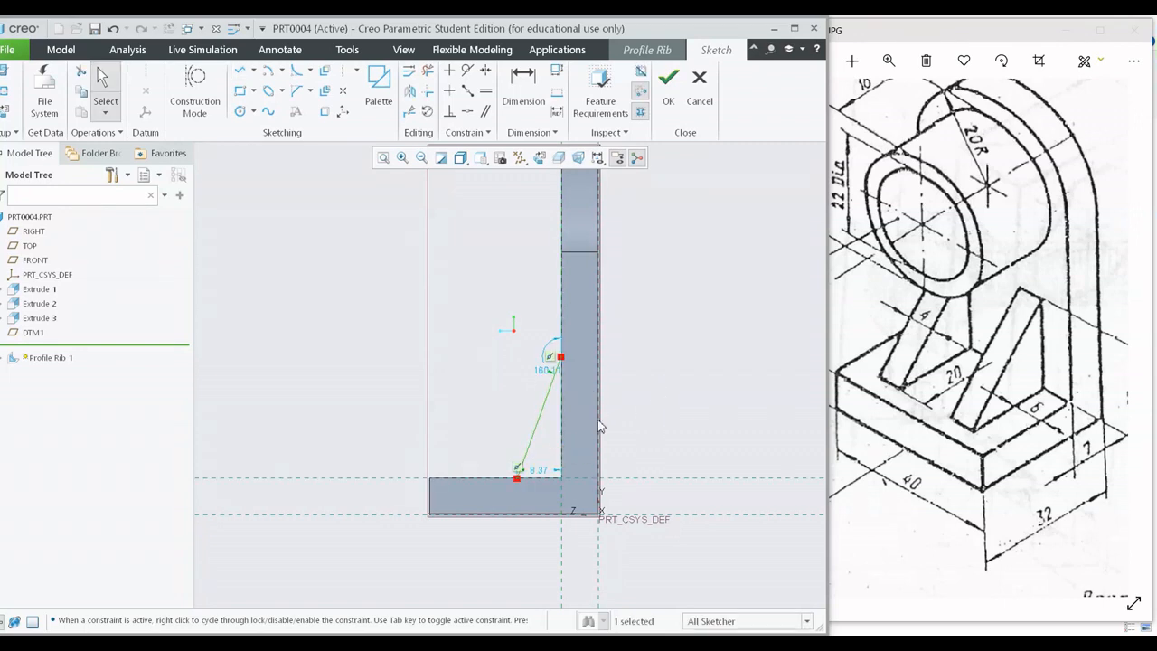
Dimension the height of the slanted line's upper end above the base and set it to 20 mm.
mouse_move(600, 427)
middle_down()
mouse_move(627, 428)
mouse_move(603, 453)
mouse_move(615, 446)
mouse_move(625, 459)
mouse_move(615, 394)
mouse_move(631, 388)
mouse_move(596, 381)
mouse_move(689, 332)
middle_up()
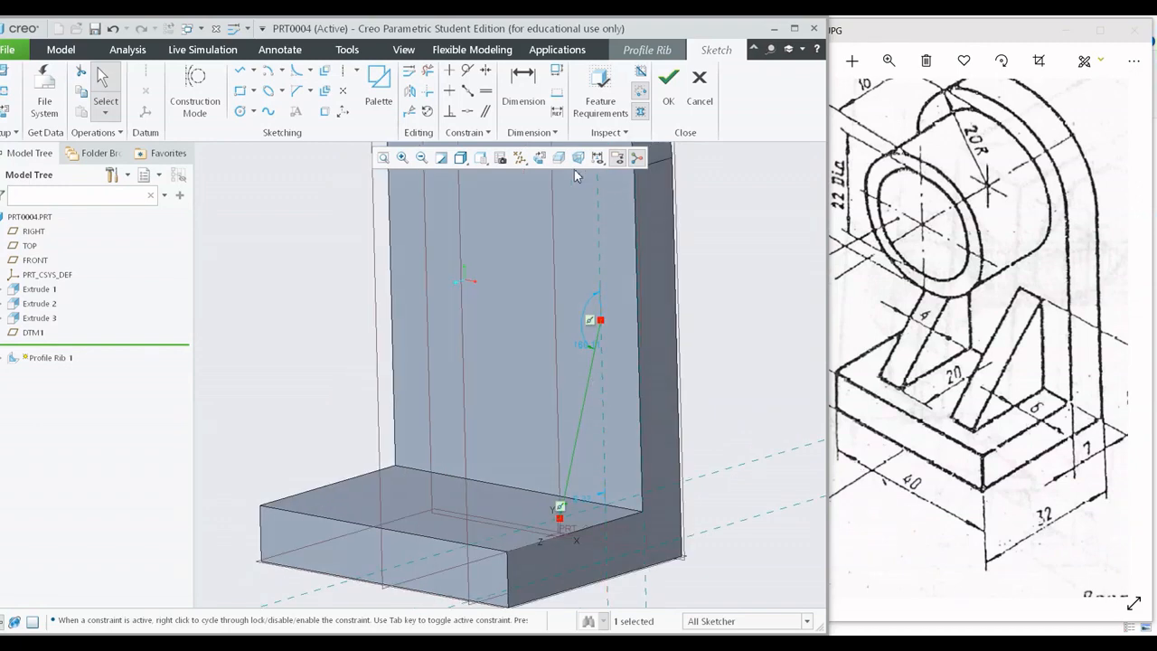
click(539, 158)
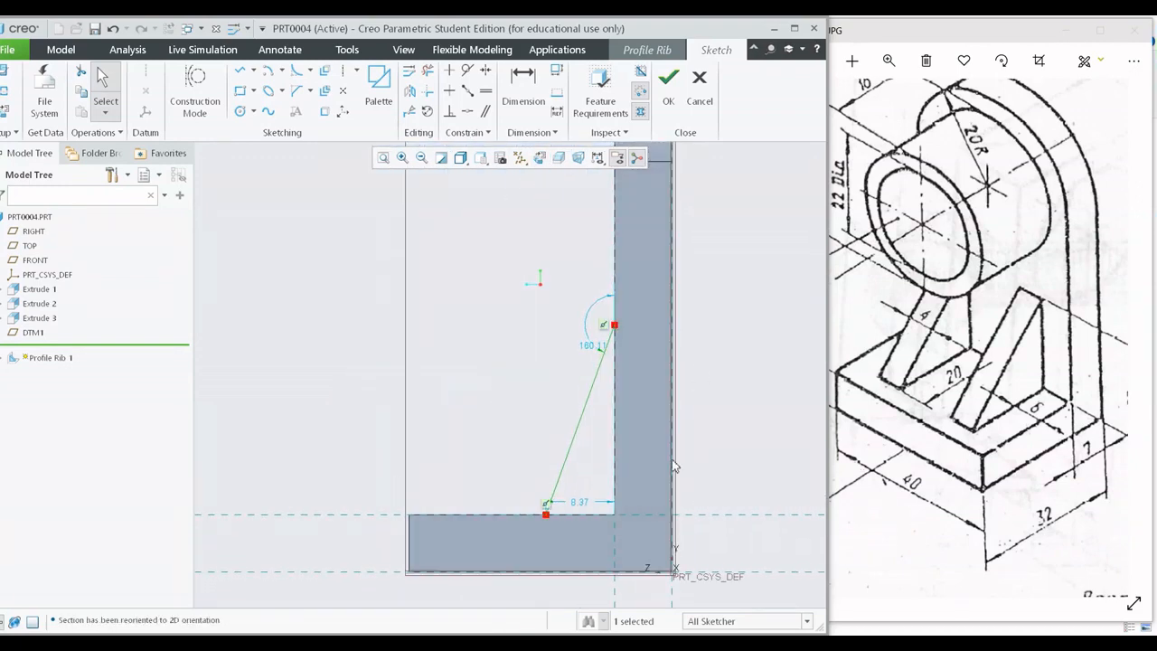
click(506, 89)
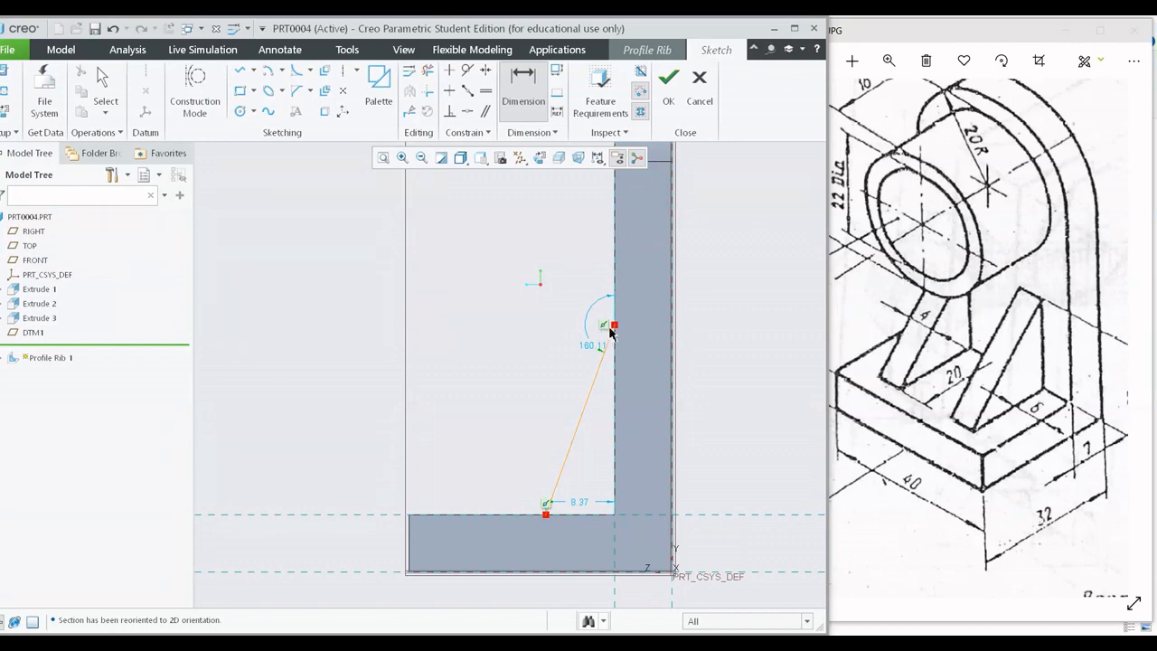
middle_click(655, 440)
mouse_move(1060, 438)
mouse_down()
mouse_move(995, 389)
mouse_move(962, 393)
mouse_up()
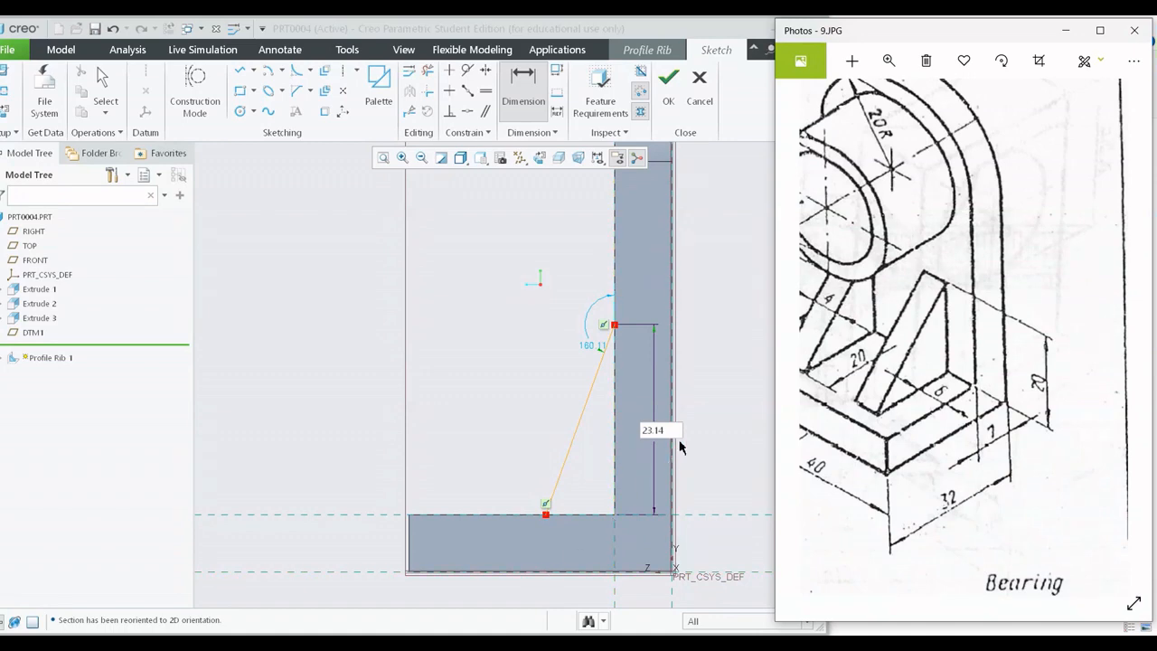
double_click(652, 429)
text(20)
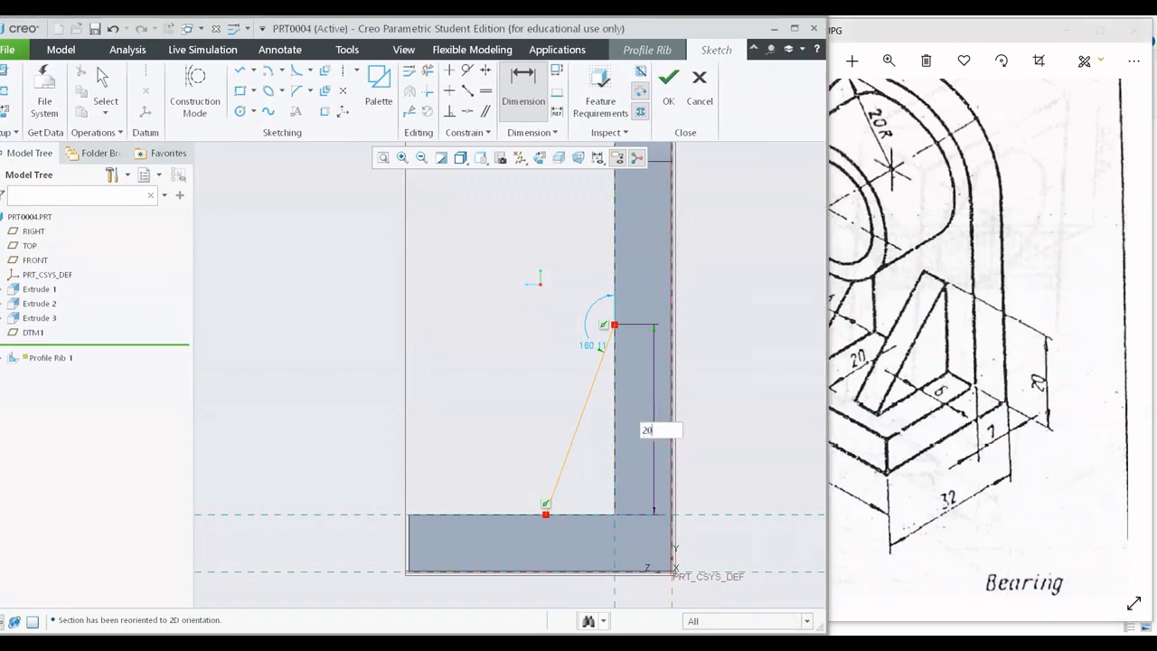
key(Return)
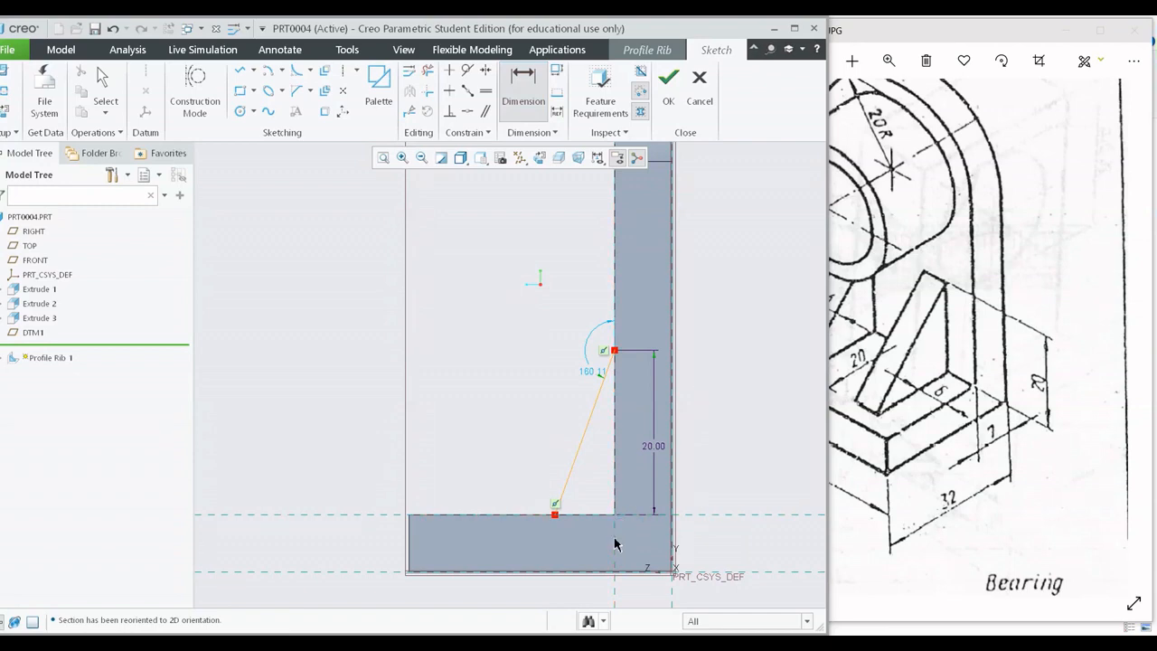
Dimension the line's lower end from the upright plate's inner face at 20 mm and finish the rib sketch.
click(555, 516)
middle_click(598, 543)
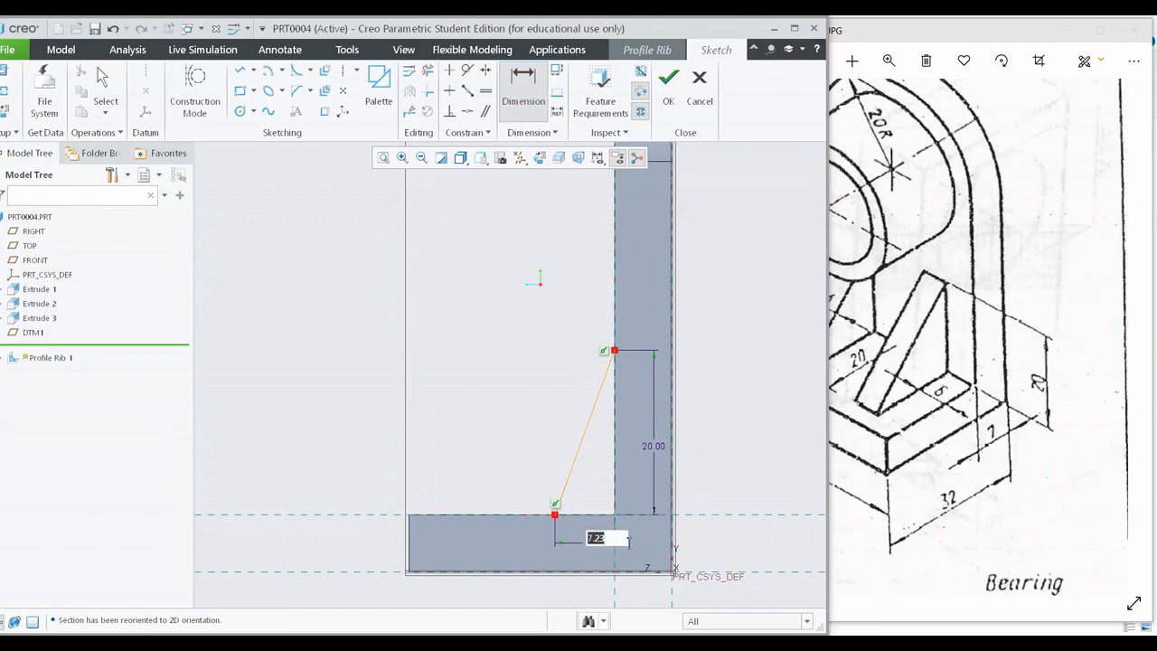
text(20)
key(Return)
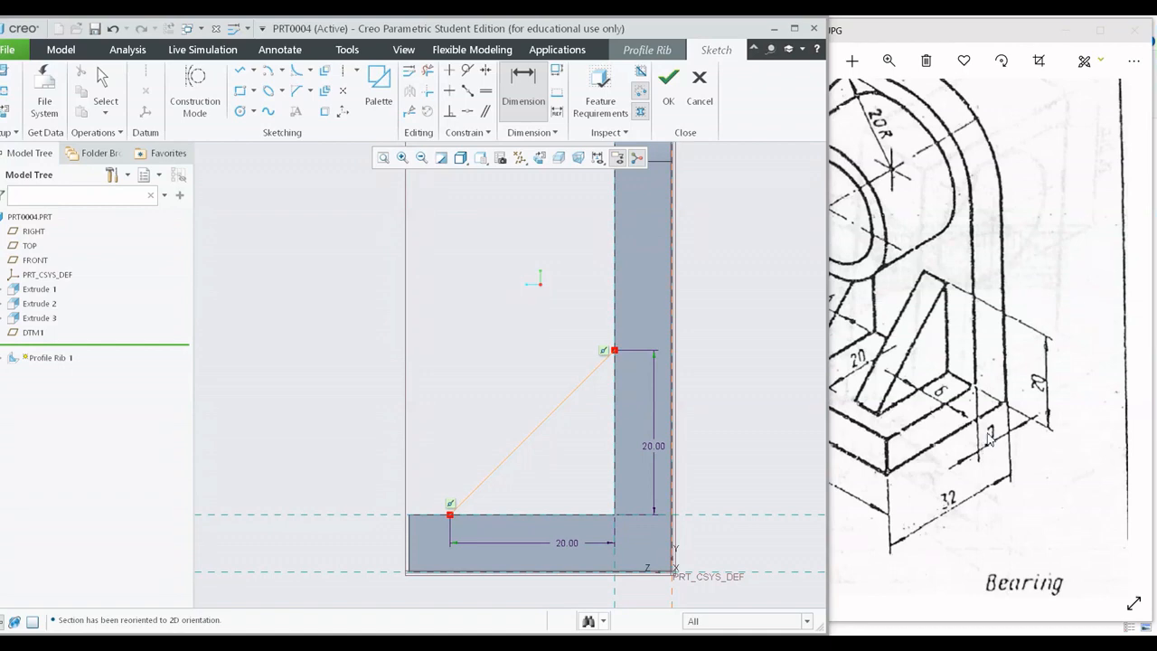
drag(936, 432, 1036, 473)
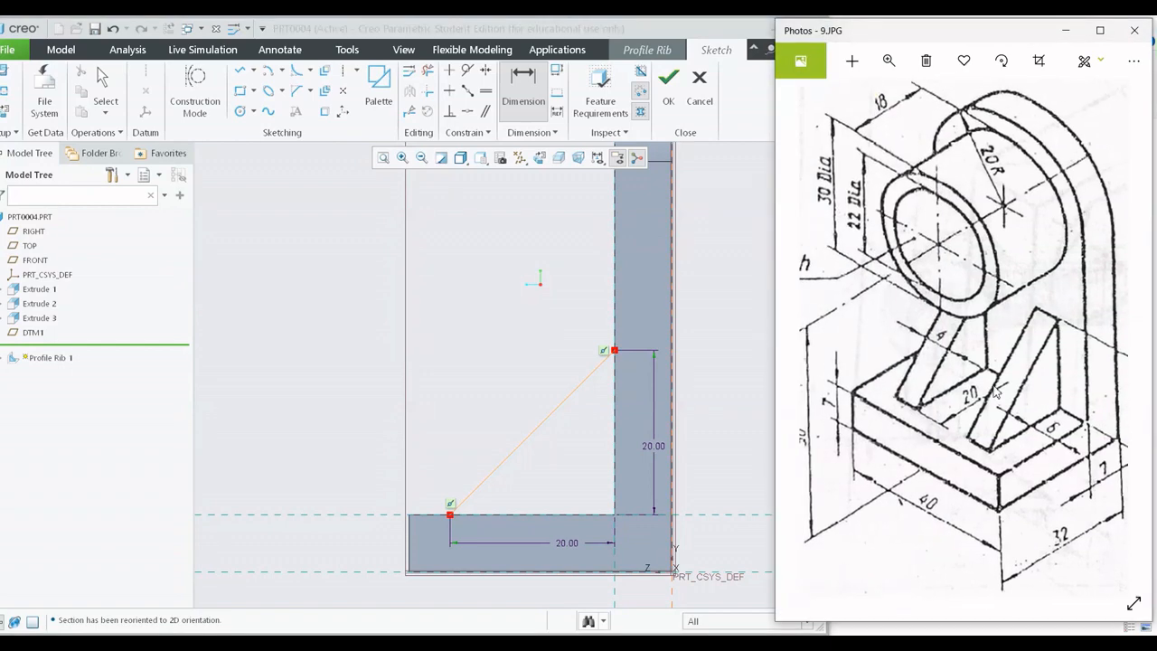
mouse_move(488, 343)
middle_down()
mouse_move(519, 377)
mouse_move(565, 383)
mouse_move(491, 388)
mouse_move(620, 318)
mouse_move(615, 368)
mouse_move(635, 371)
mouse_move(653, 349)
middle_up()
scroll(519, 377, up, 3)
click(668, 79)
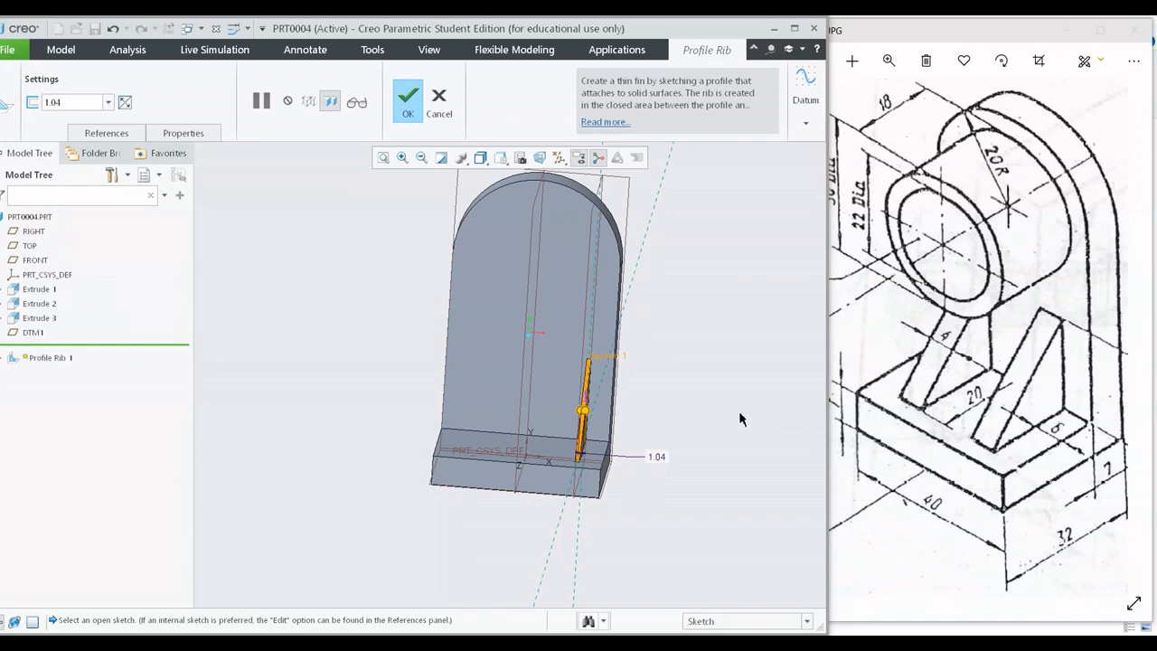
Examine the rib preview between the base and upright plate from several angles and compare it with the exercise drawing.
middle_drag(739, 413, 736, 415)
scroll(660, 364, down, 2)
middle_drag(659, 369, 917, 393)
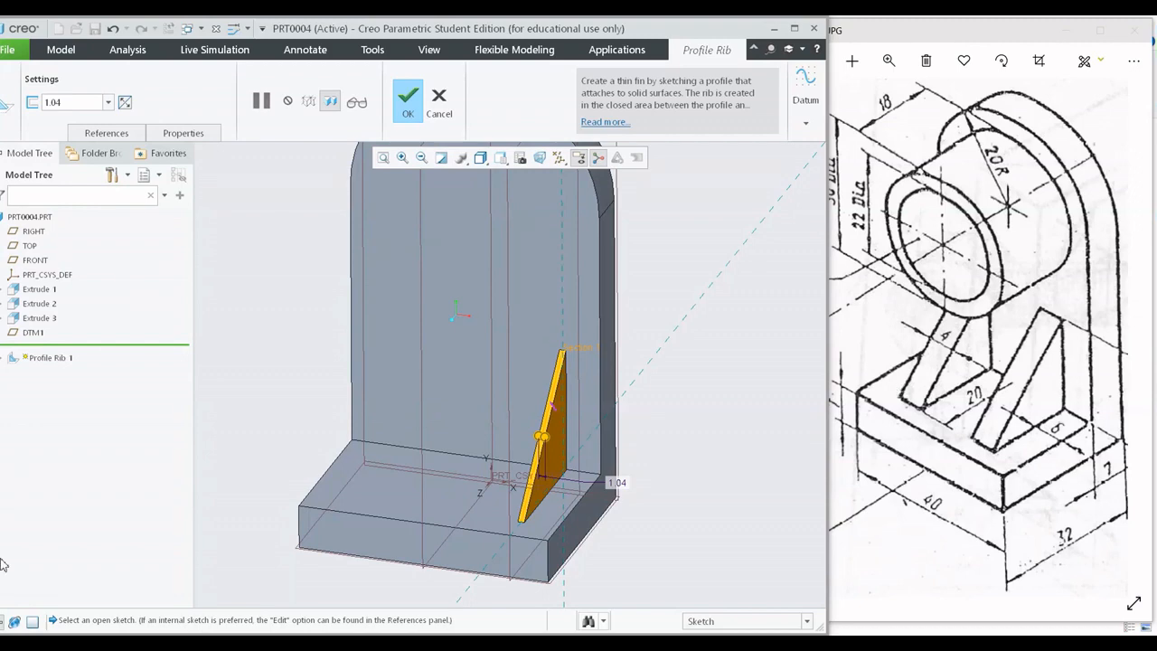
middle_drag(660, 444, 833, 435)
scroll(658, 444, up, 3)
scroll(661, 417, down, 1)
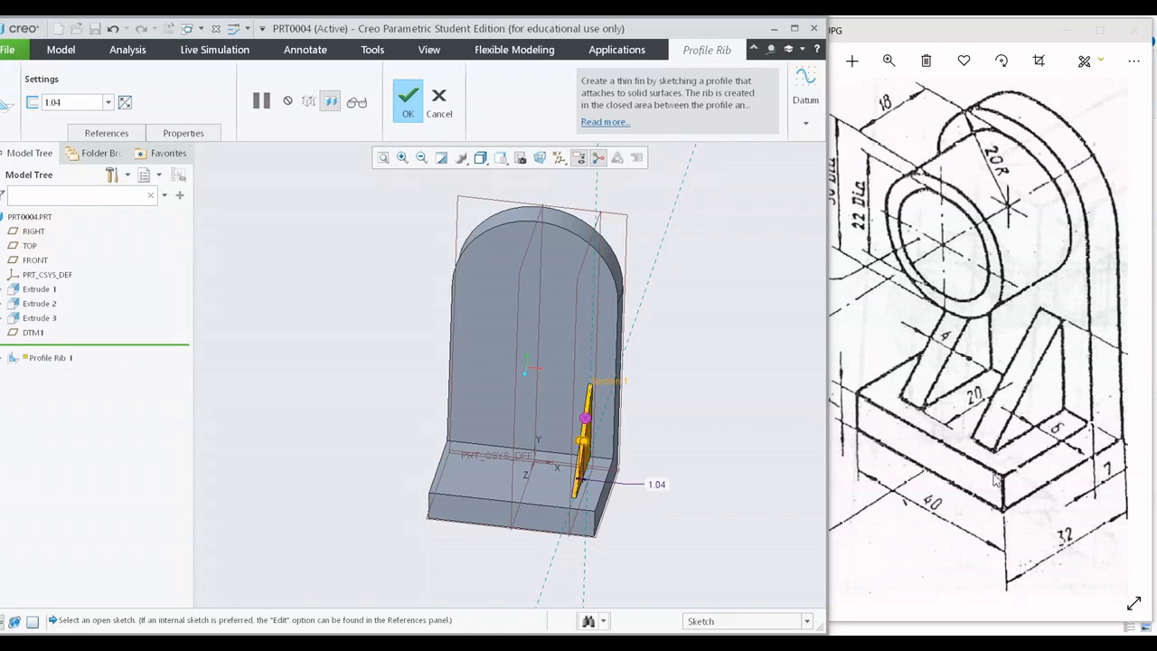
middle_drag(723, 433, 640, 431)
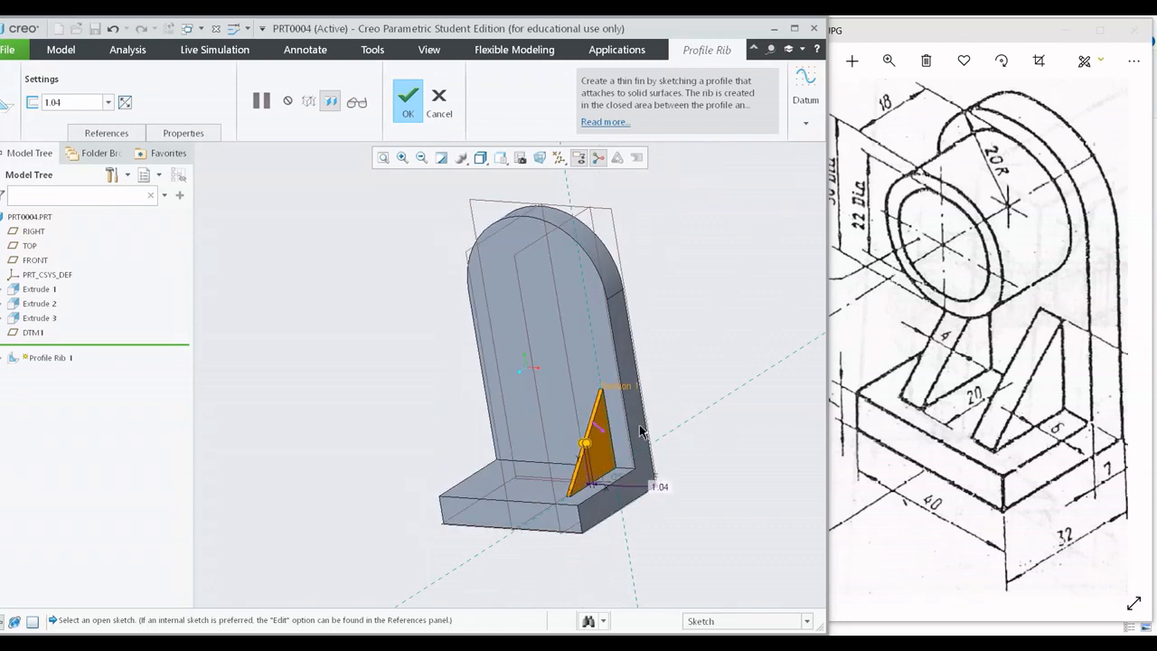
Set the profile rib's thickness to 4 mm as given on the exercise drawing.
drag(1041, 443, 1062, 445)
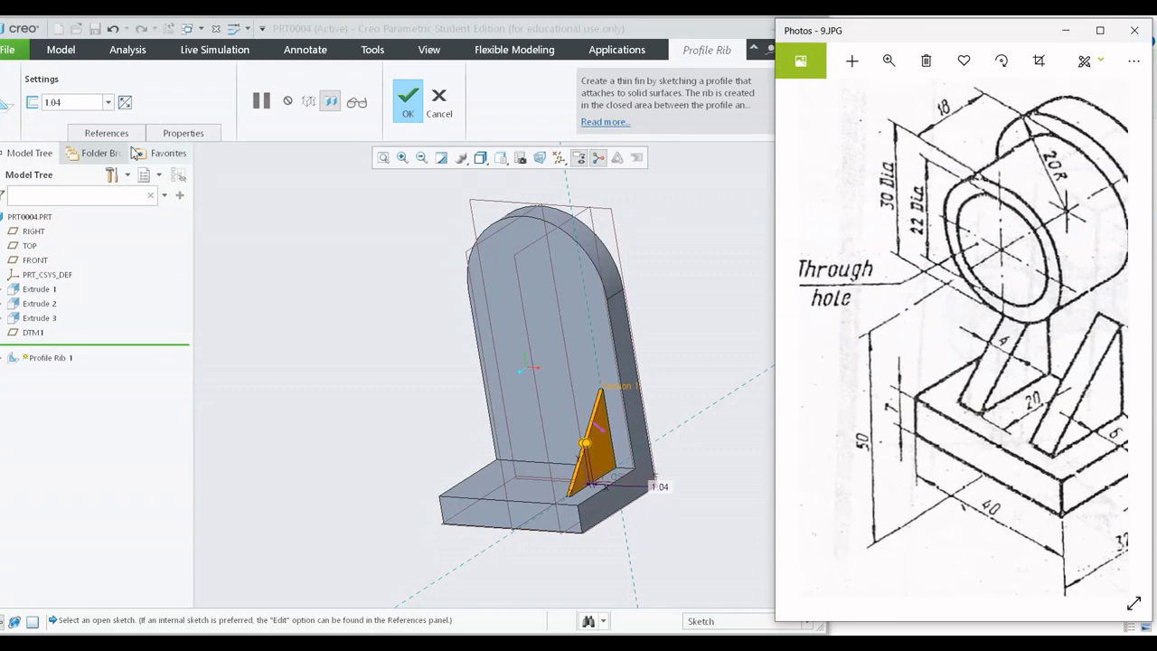
double_click(81, 109)
text(4)
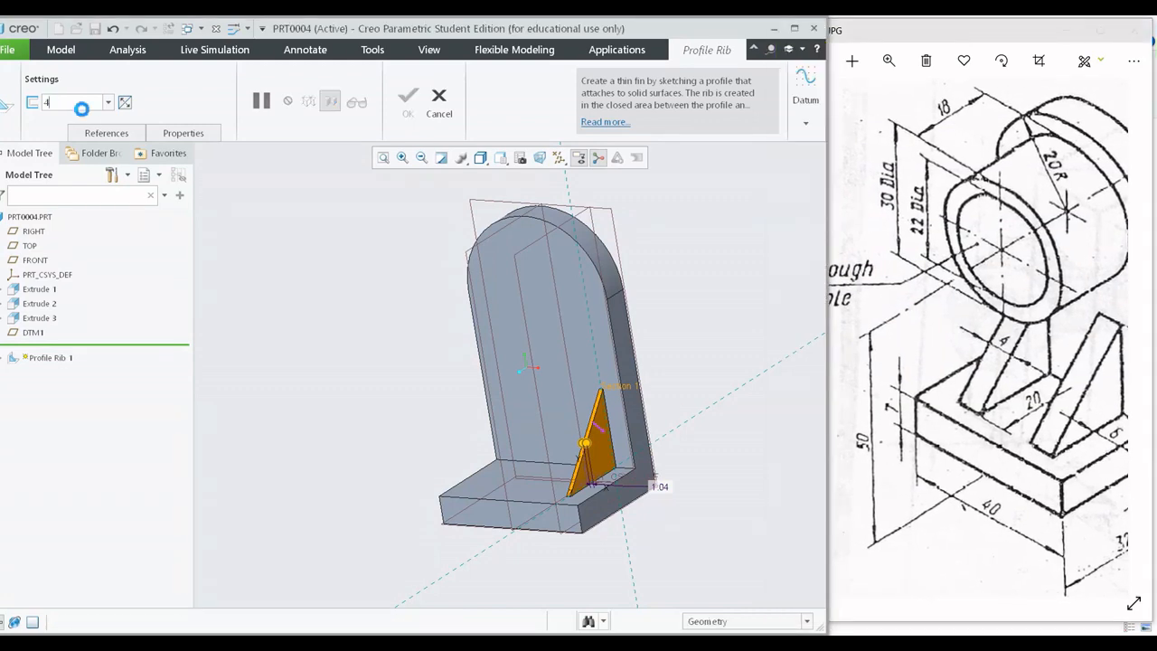
key(Return)
View the bracket from the front and switch the rib's thickness side so all 4 mm lies on the inner side of the sketch plane.
middle_drag(486, 428, 519, 418)
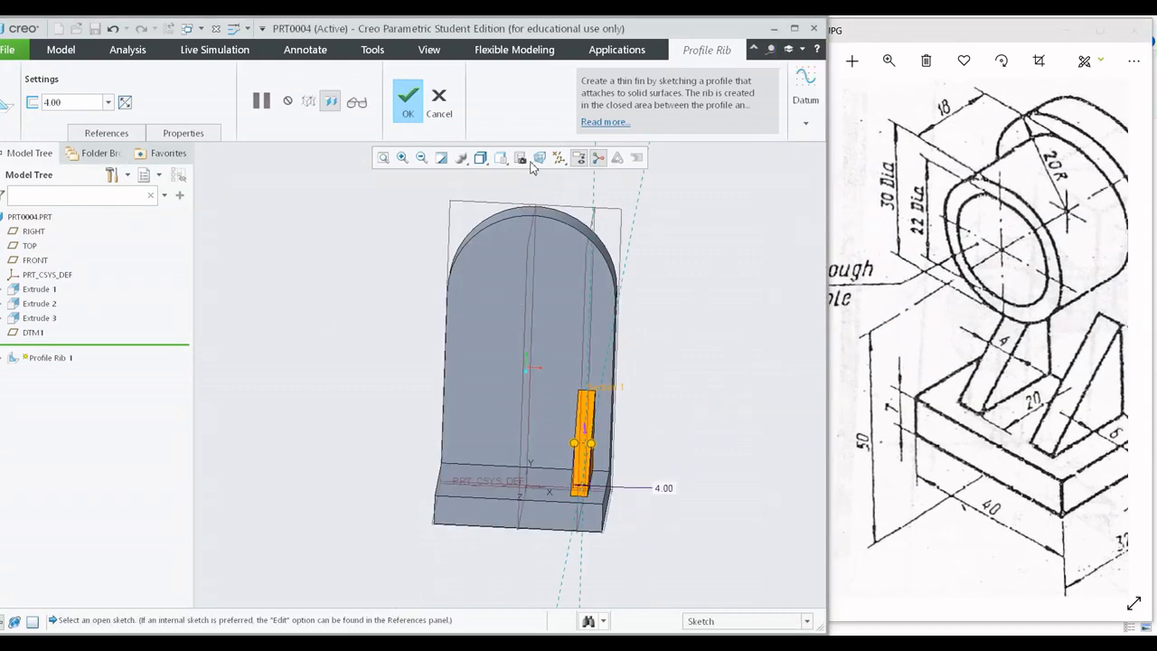
click(480, 157)
click(493, 191)
click(500, 157)
click(522, 228)
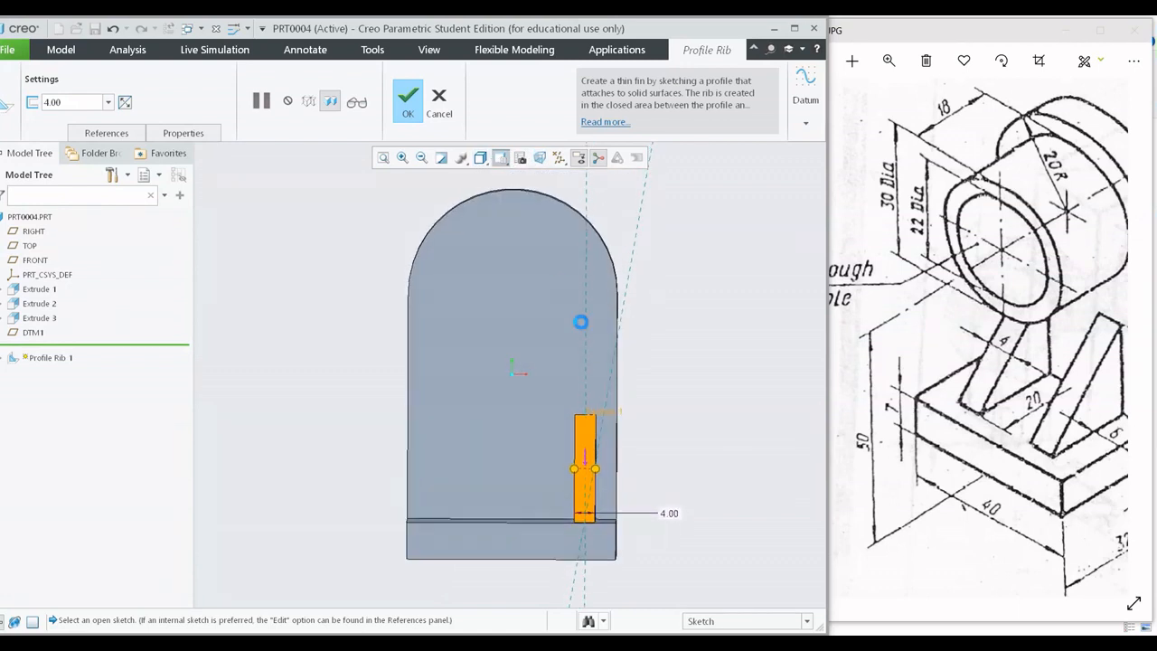
scroll(606, 397, down, 5)
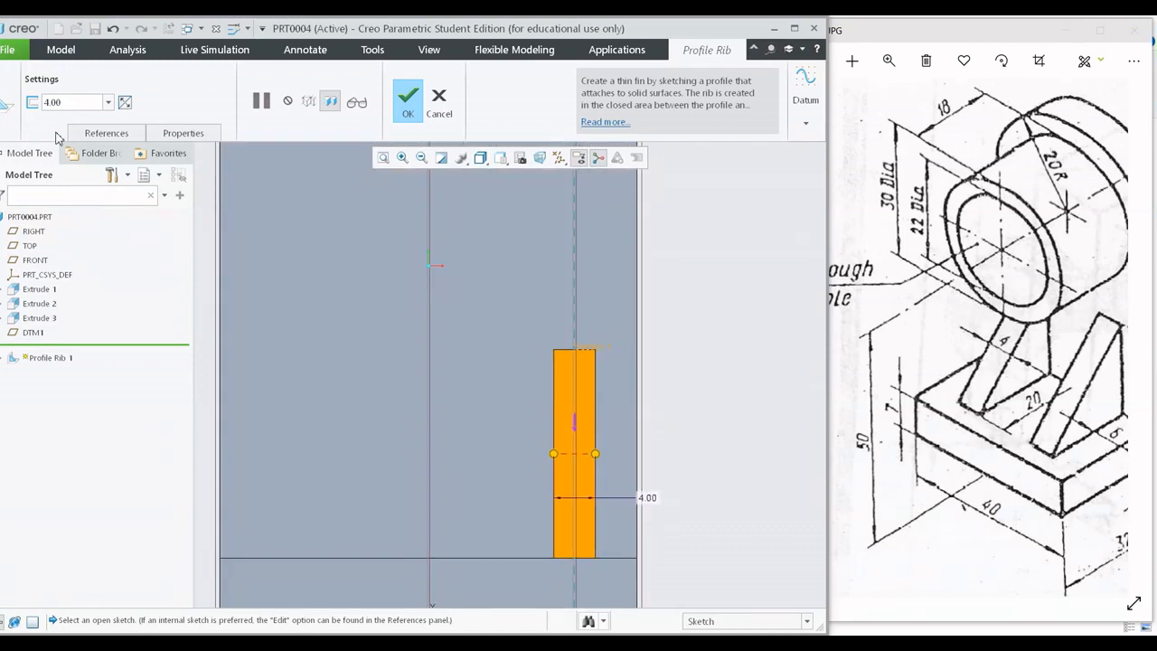
click(127, 104)
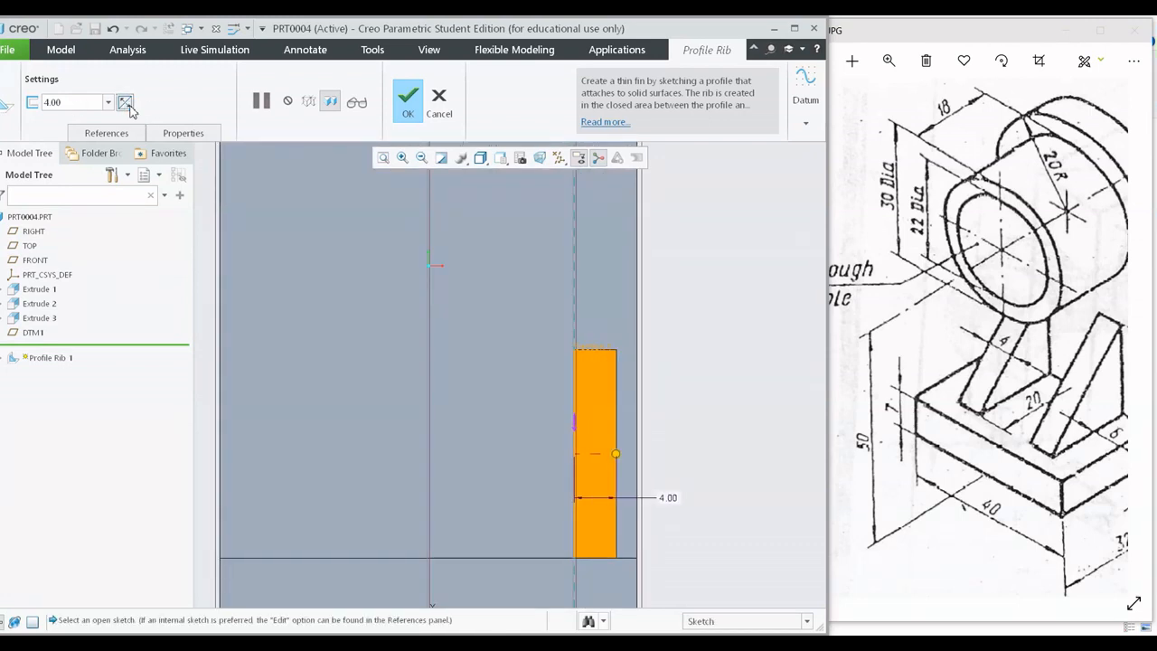
click(128, 104)
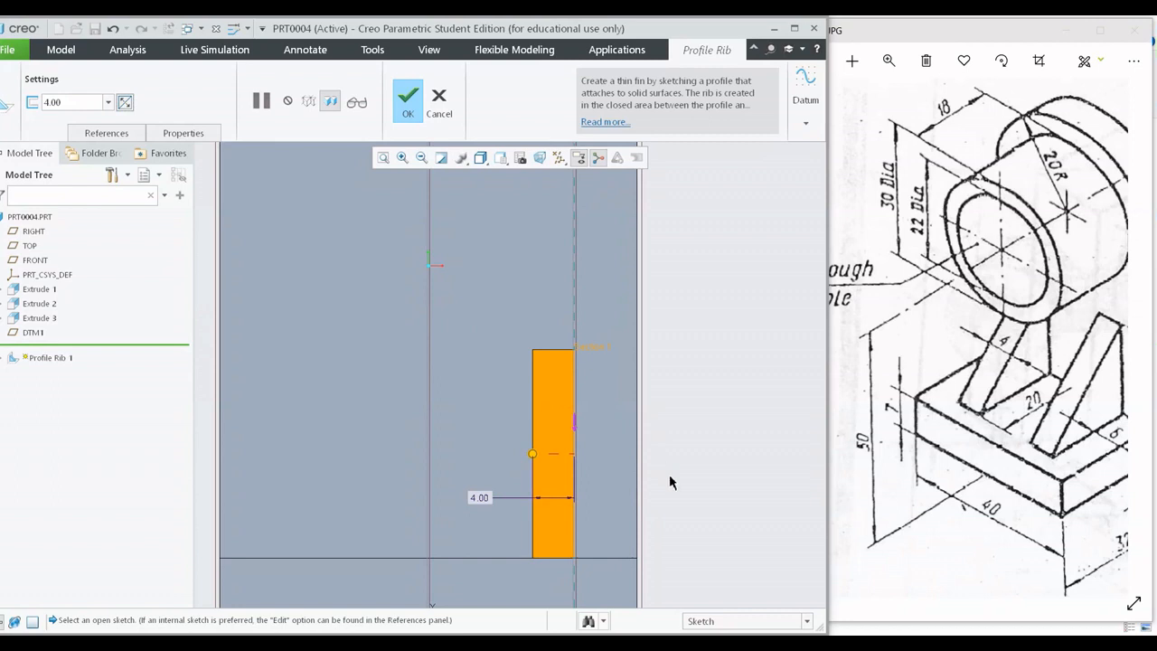
click(127, 104)
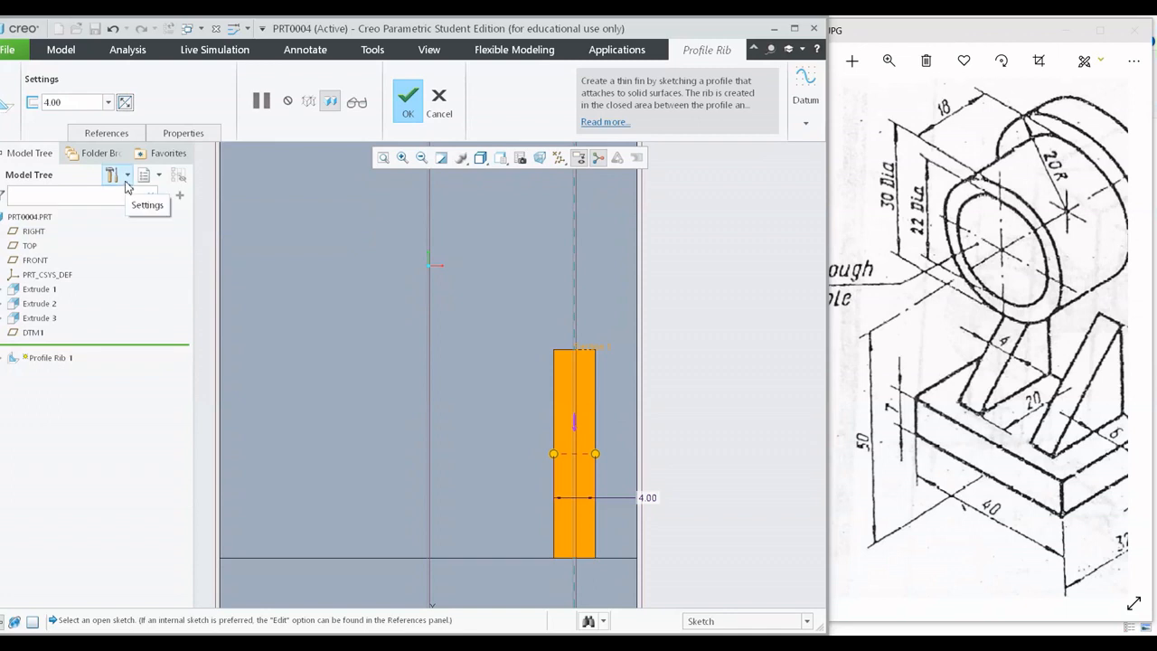
click(128, 104)
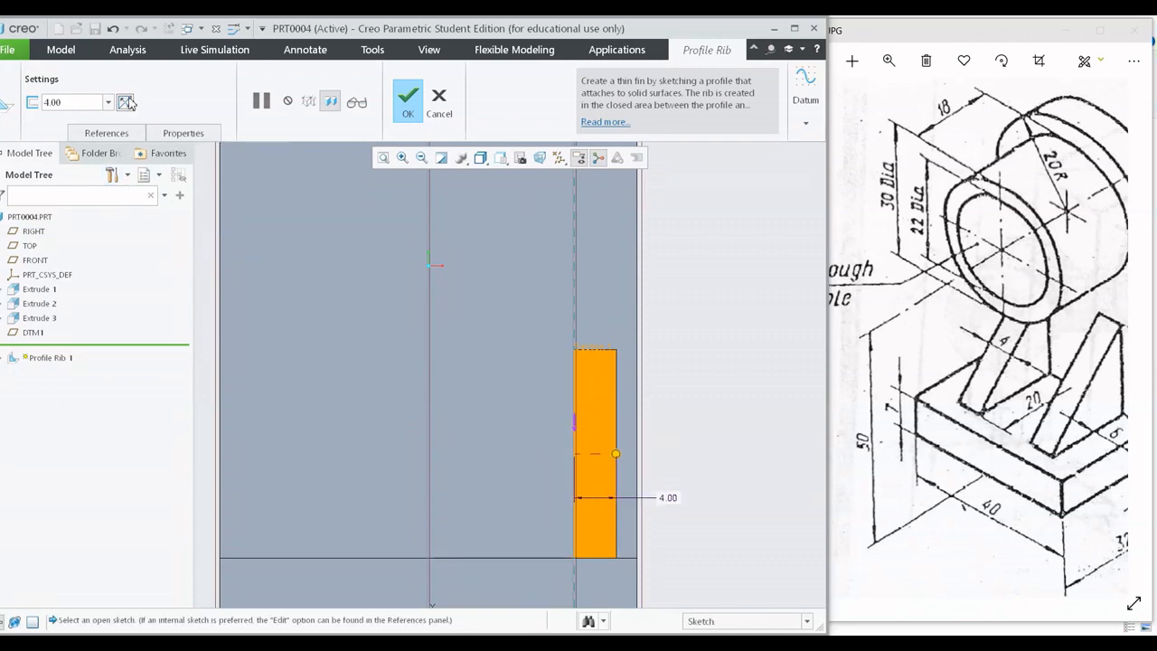
click(127, 104)
Check the rib's position on the base in an angled view, create the profile rib, and inspect the bracket from another angle.
scroll(621, 539, down, 3)
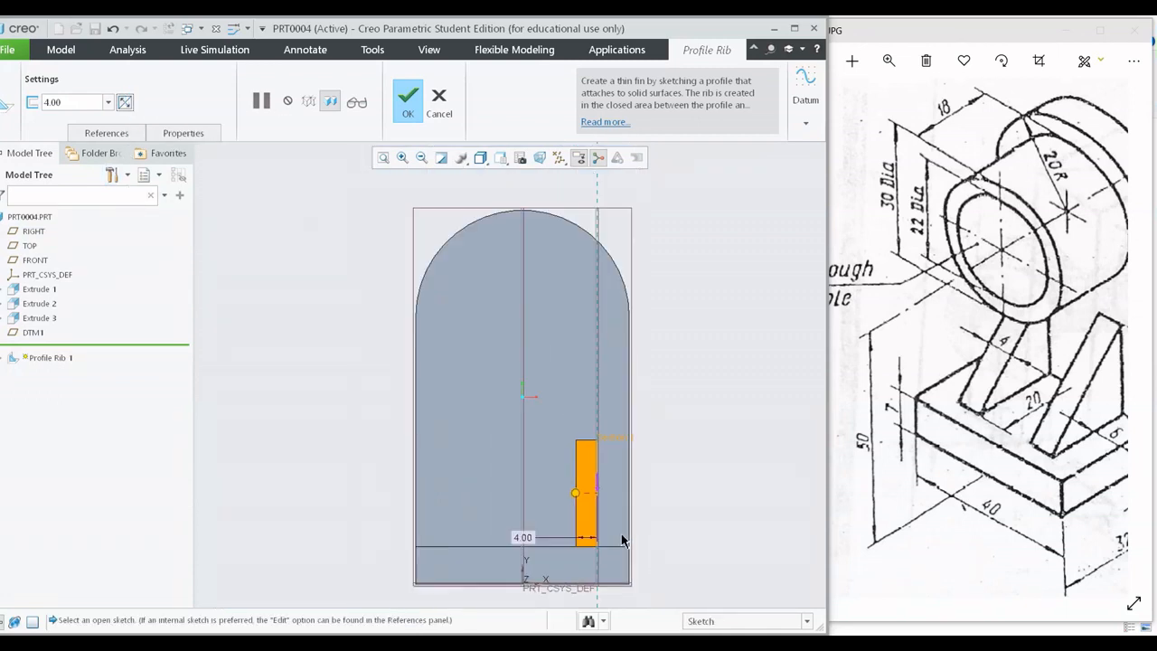
scroll(621, 534, up, 1)
shift+middle_drag(622, 534, 576, 464)
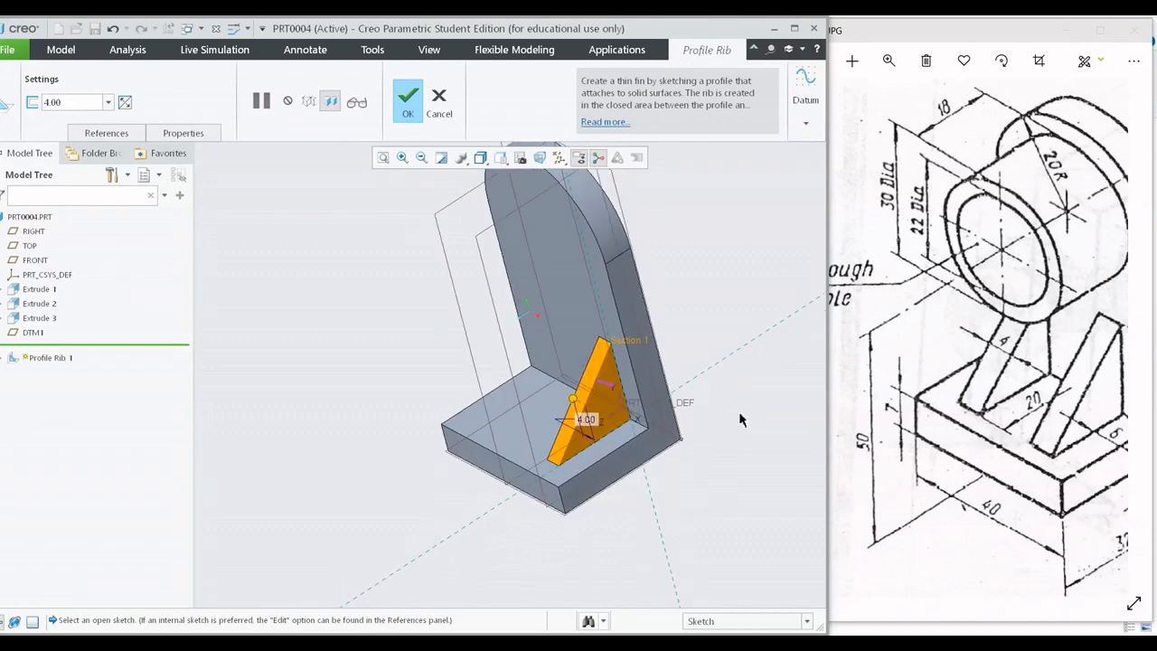
click(407, 98)
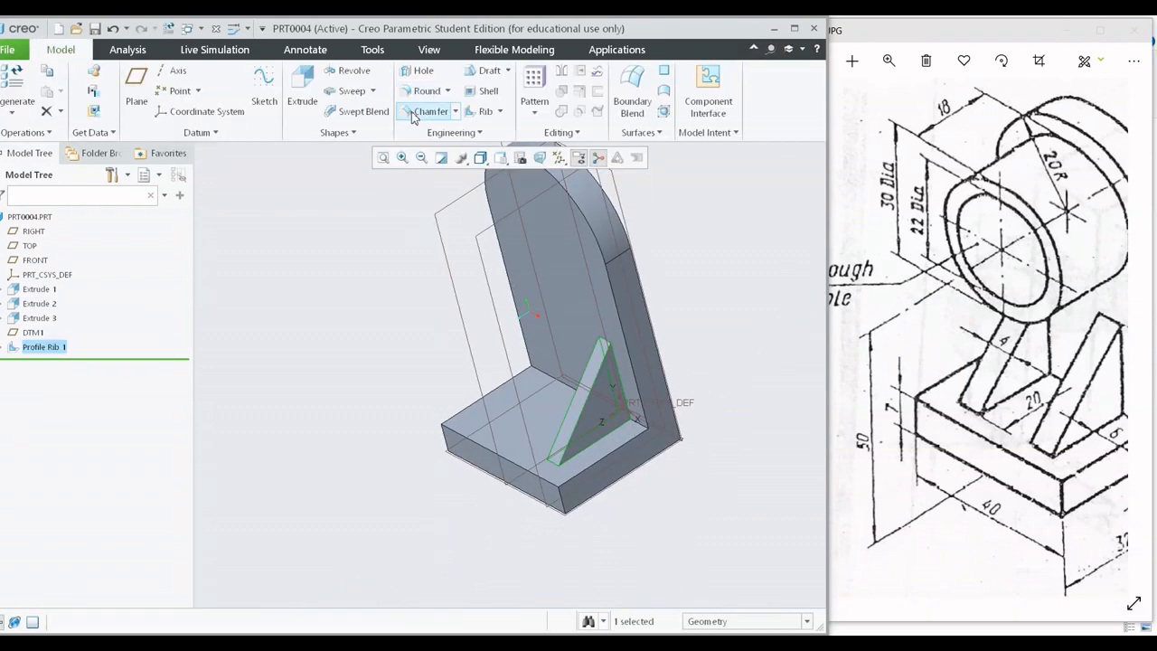
middle_drag(427, 181, 677, 295)
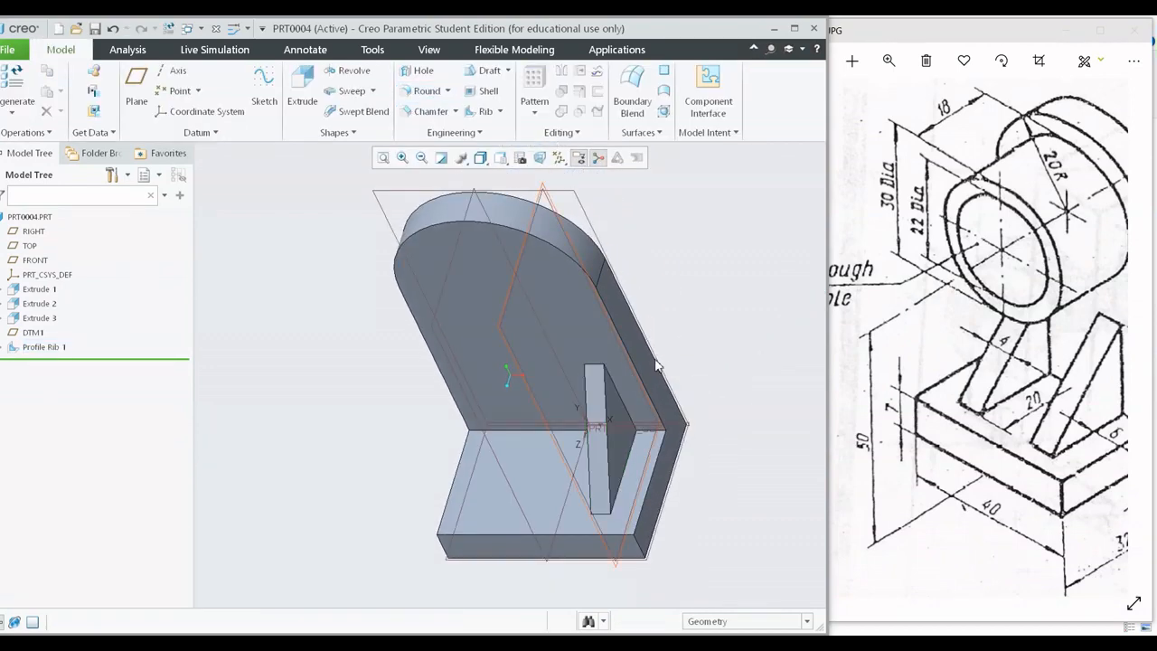
Check the second rib on the exercise drawing and start a datum plane offset from the bracket's side face opposite the first rib.
click(1119, 448)
drag(1117, 446, 1085, 429)
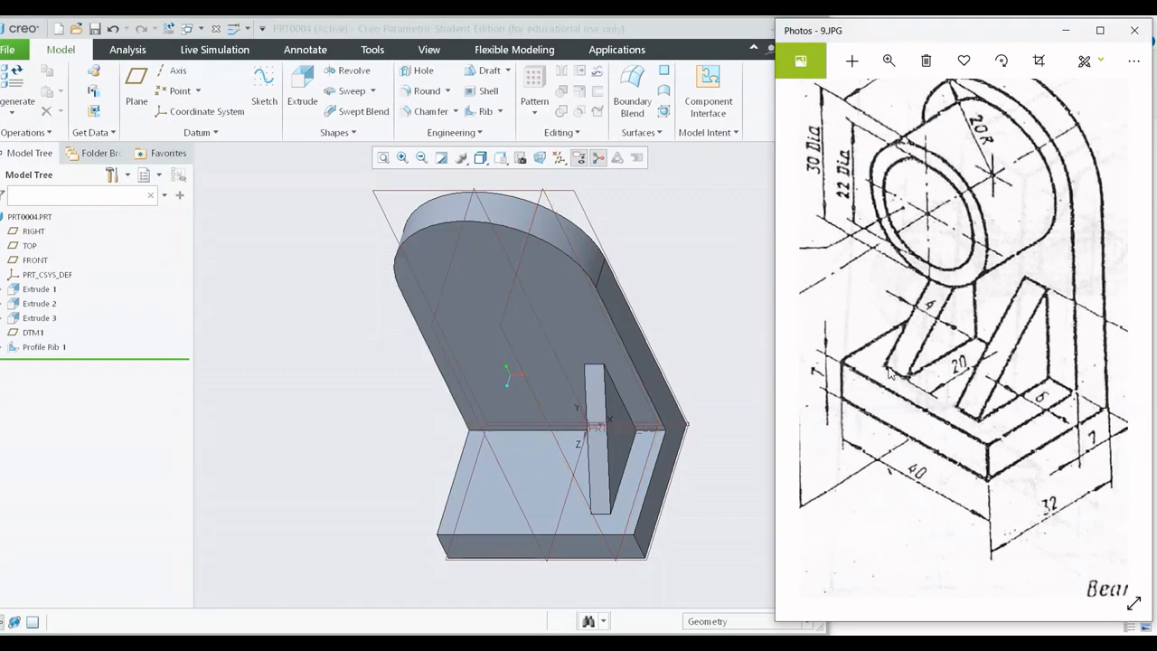
drag(885, 369, 918, 378)
middle_drag(682, 343, 681, 342)
middle_drag(535, 341, 529, 307)
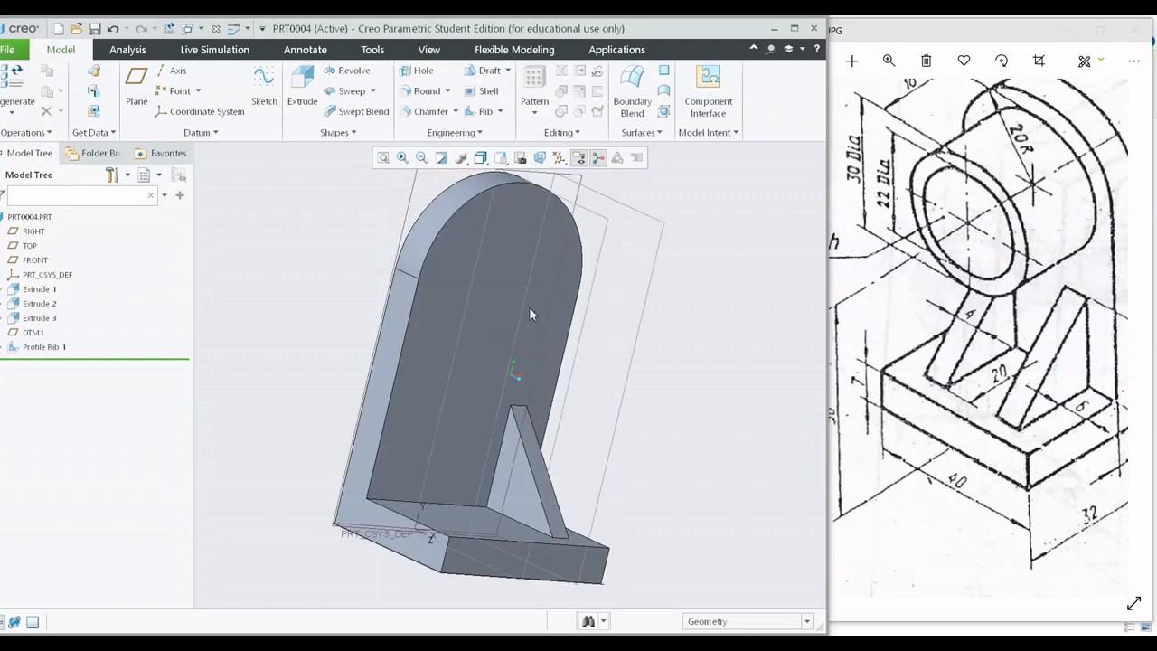
click(136, 86)
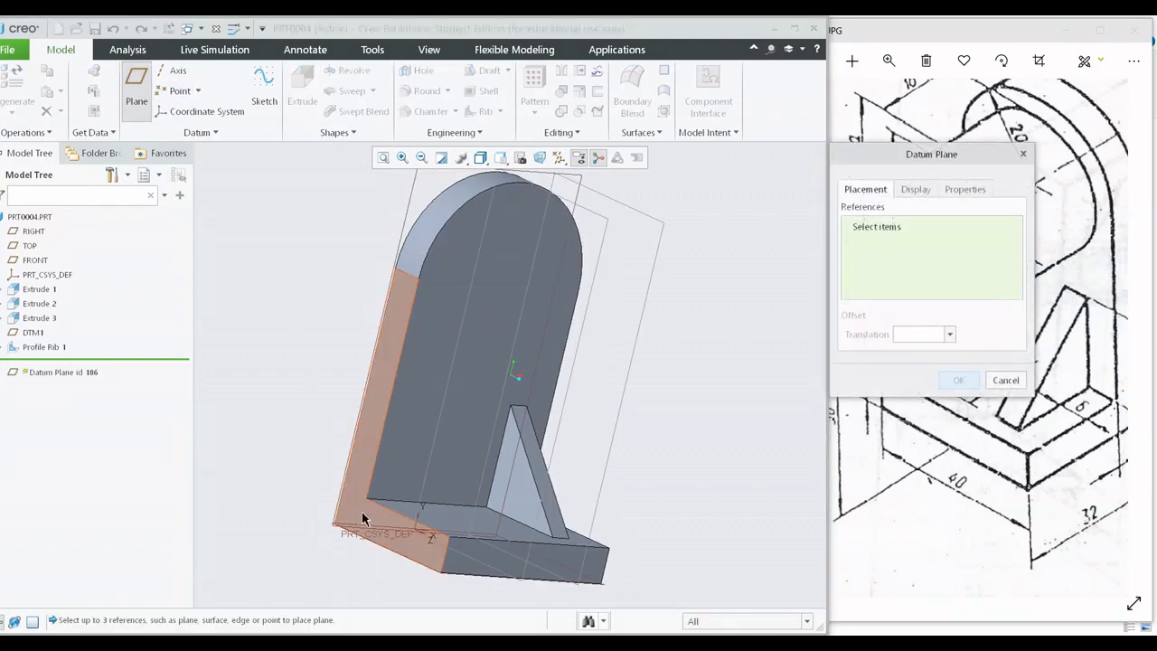
click(362, 511)
Set the datum plane's inward offset from the side face to 6 mm and create the plane.
drag(406, 370, 449, 373)
middle_drag(446, 372, 499, 411)
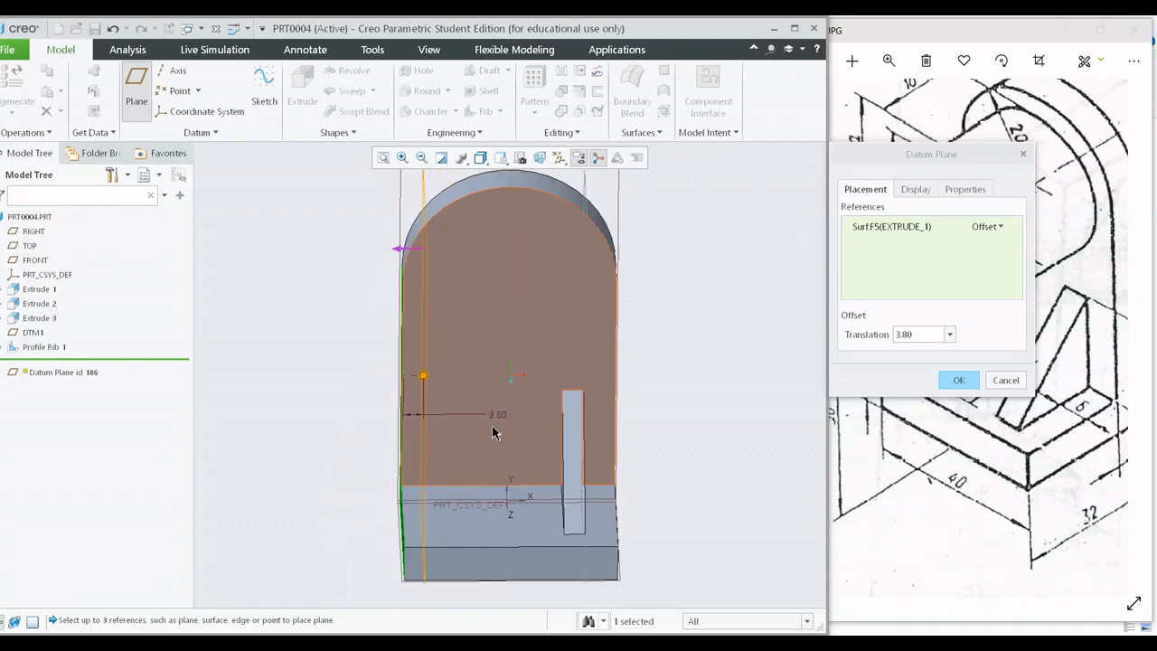
double_click(499, 411)
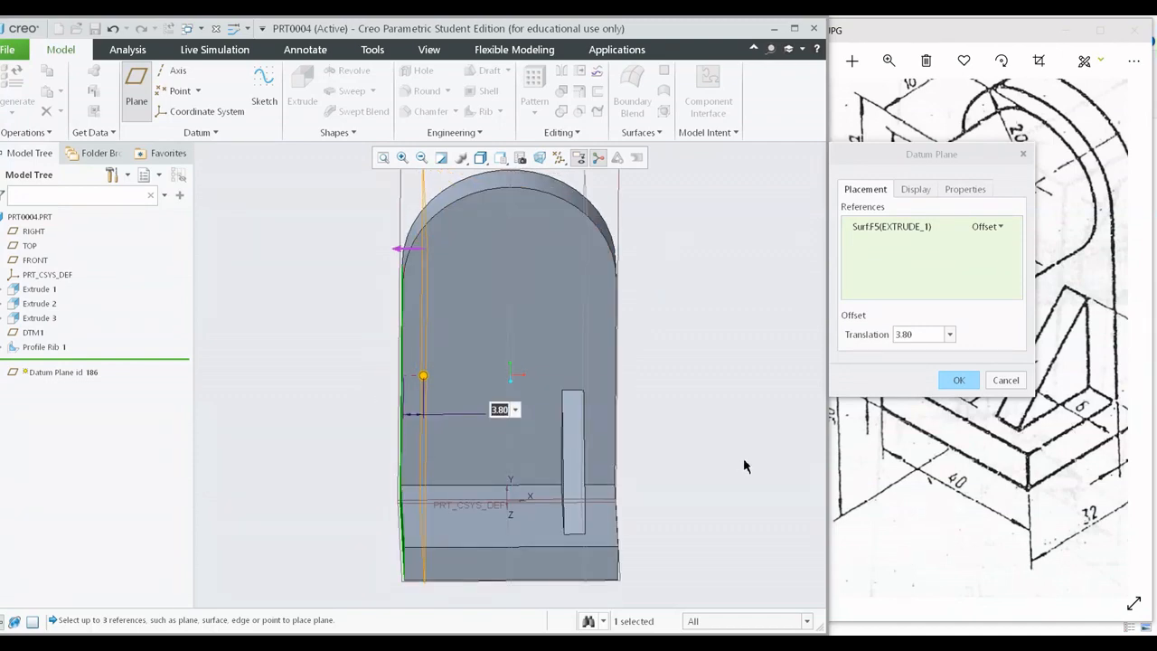
text(6)
key(Return)
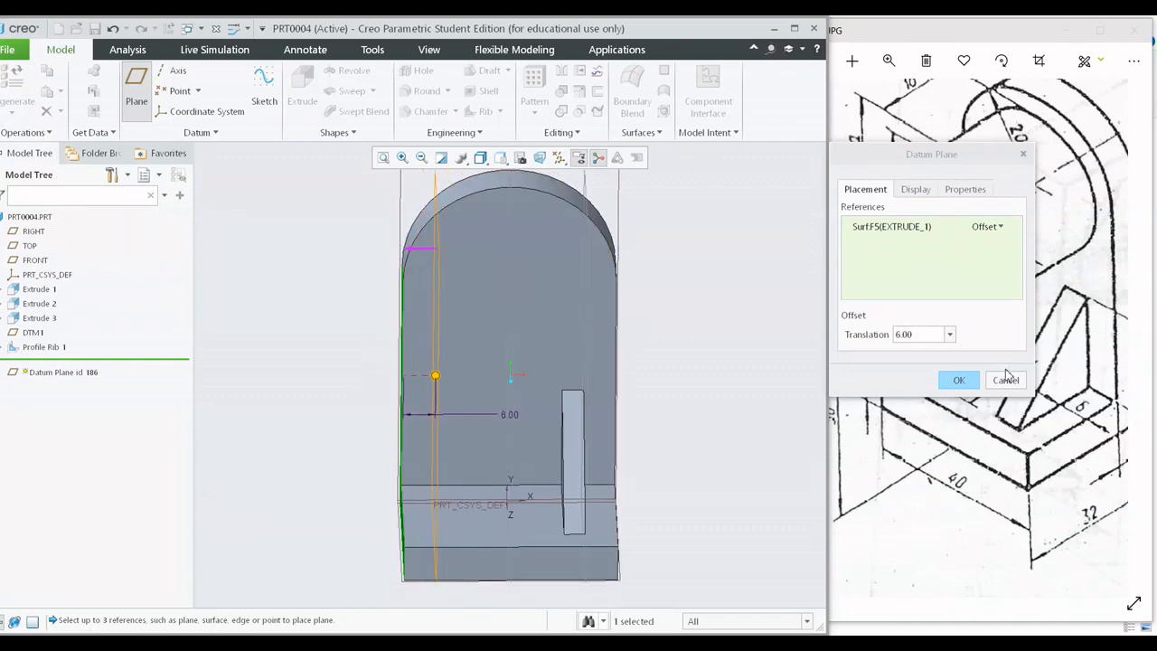
click(960, 380)
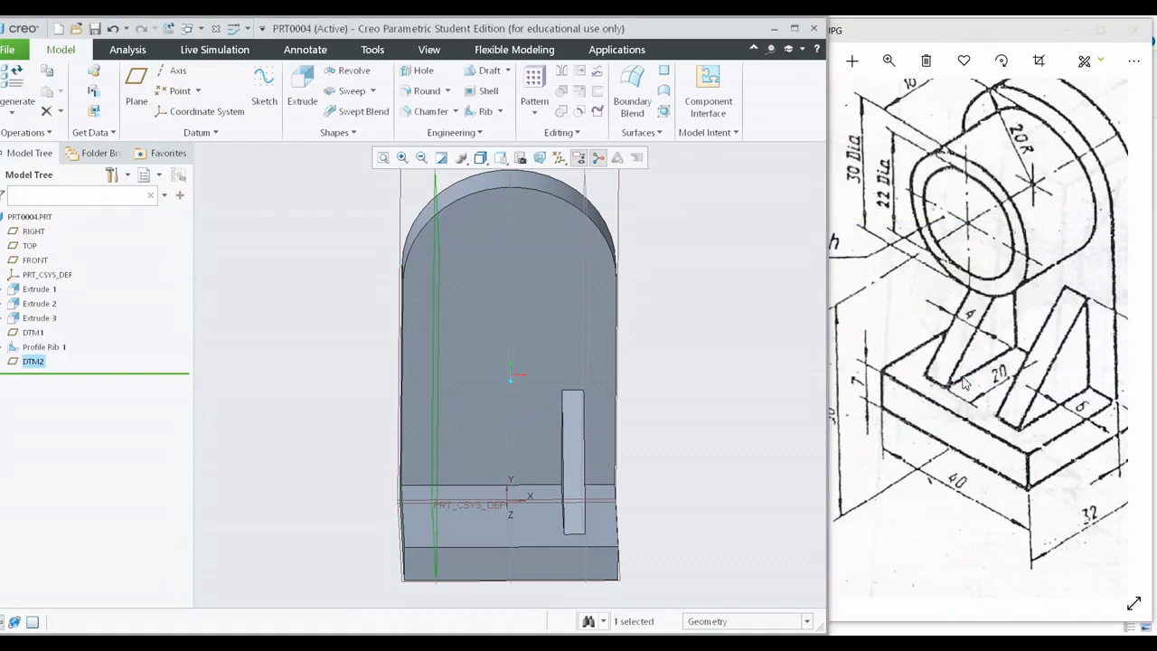
Start a sketch on the new offset datum plane and orient the view parallel to the sketch plane.
click(696, 304)
middle_drag(703, 294, 774, 303)
click(423, 184)
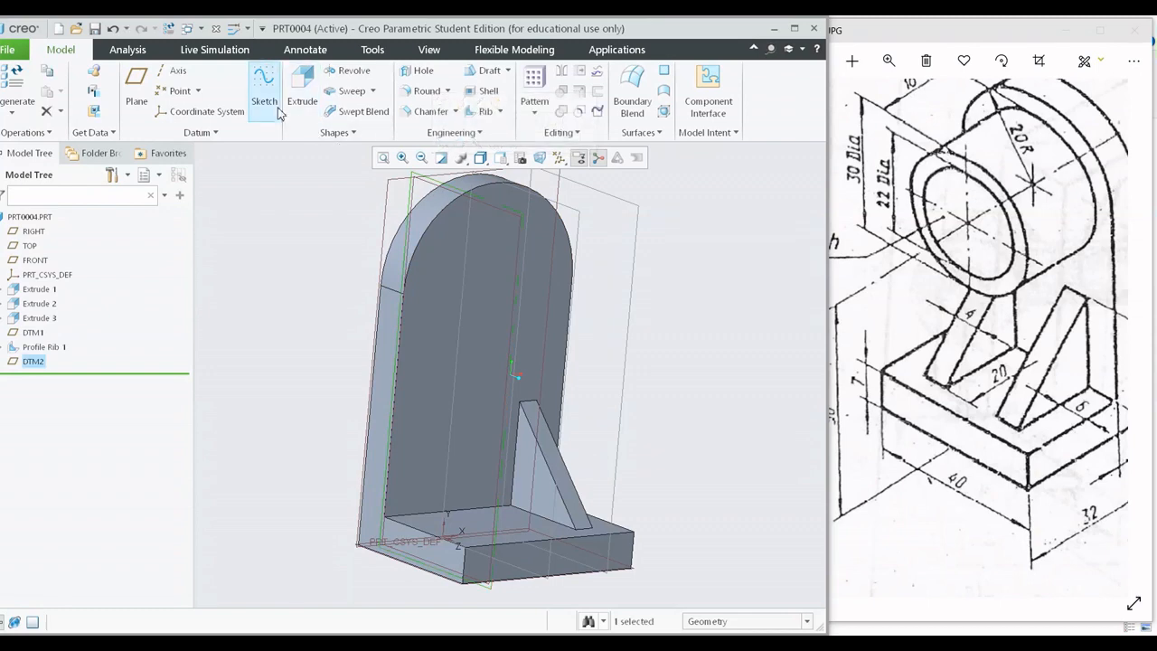
click(274, 104)
click(535, 159)
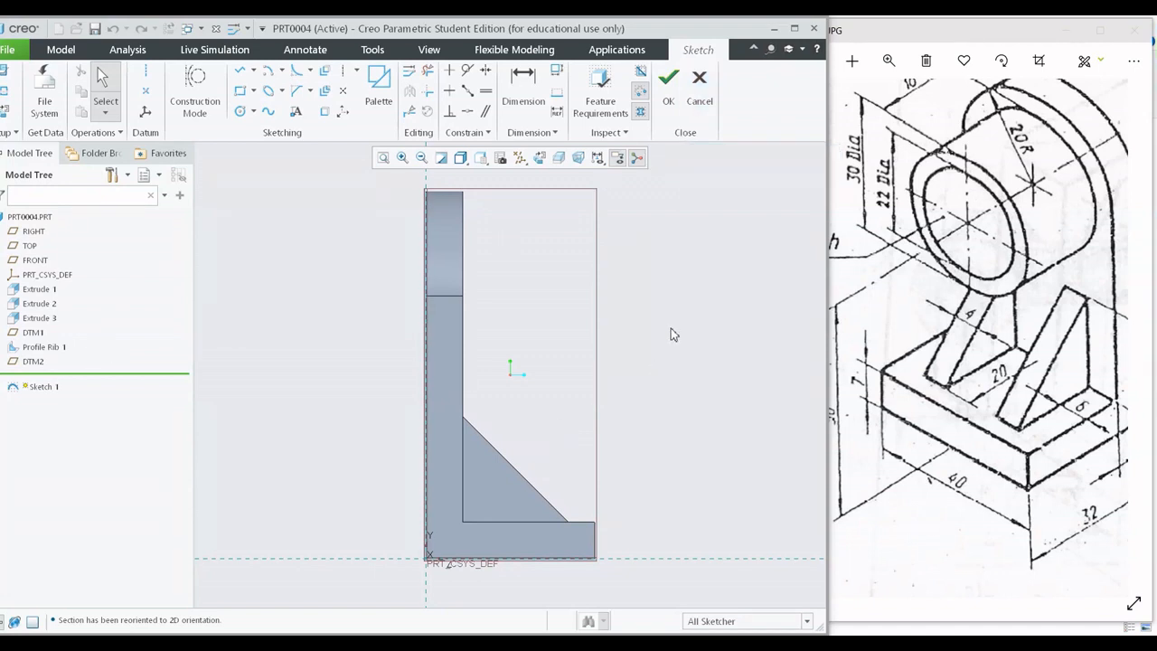
Sketch a line along the existing rib's slanted edge, from the upright plate to the base, and finish the sketch.
shift+middle_drag(671, 328, 691, 278)
scroll(536, 357, down, 2)
shift+middle_drag(522, 343, 486, 307)
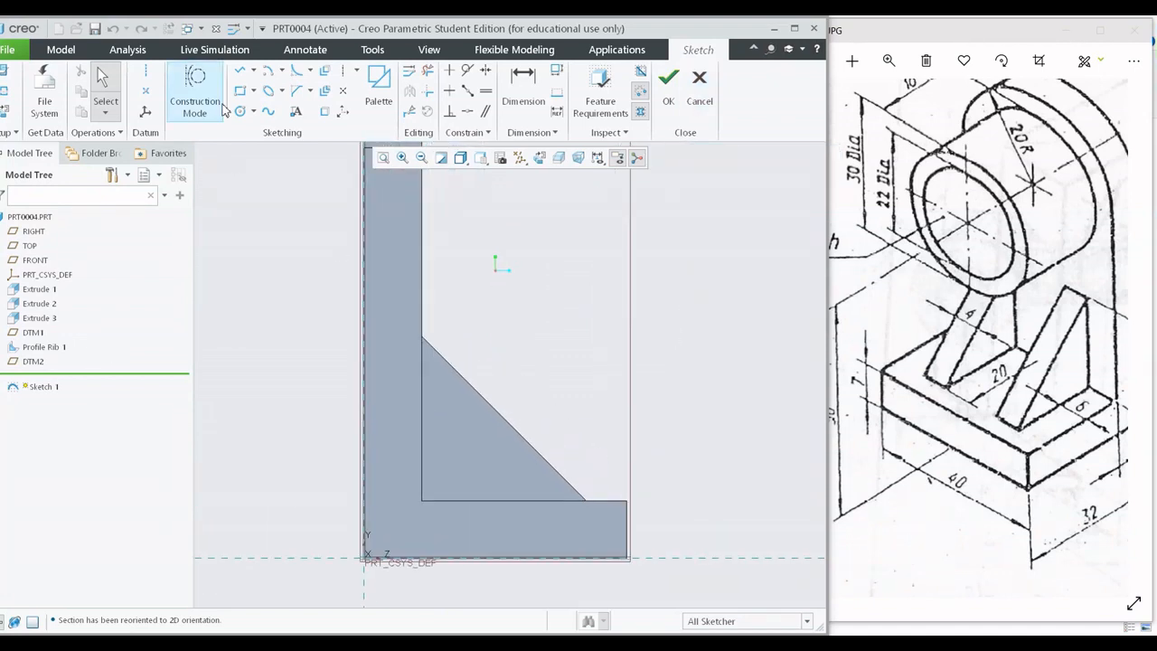
click(241, 70)
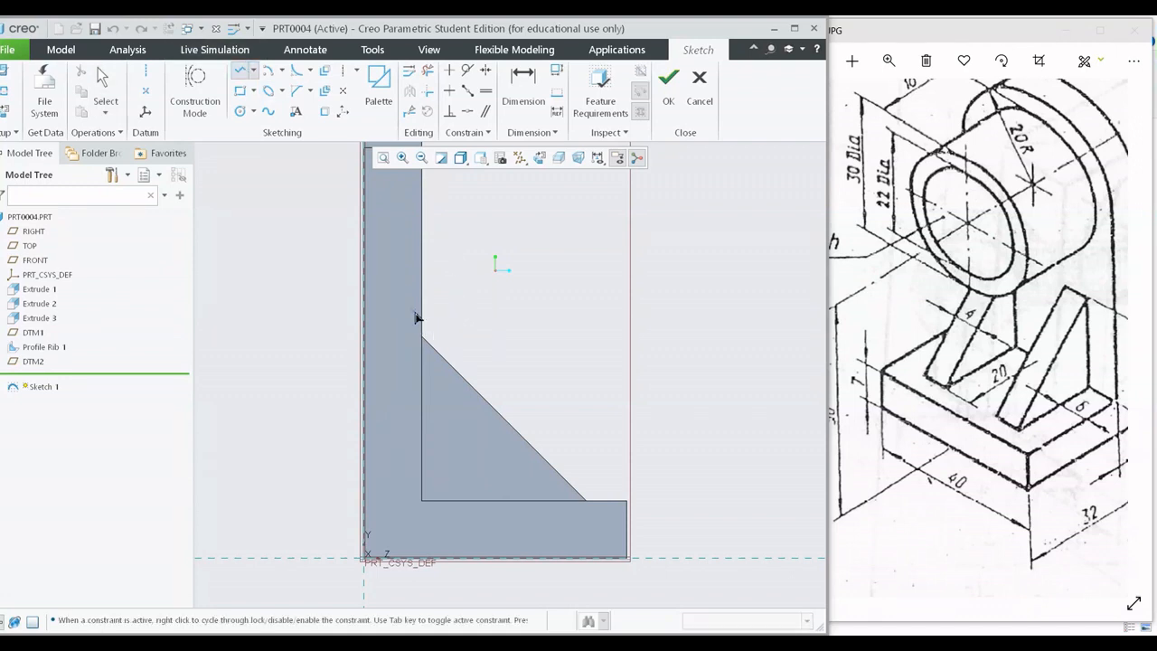
click(421, 336)
click(599, 511)
middle_click(630, 310)
middle_drag(673, 303, 455, 360)
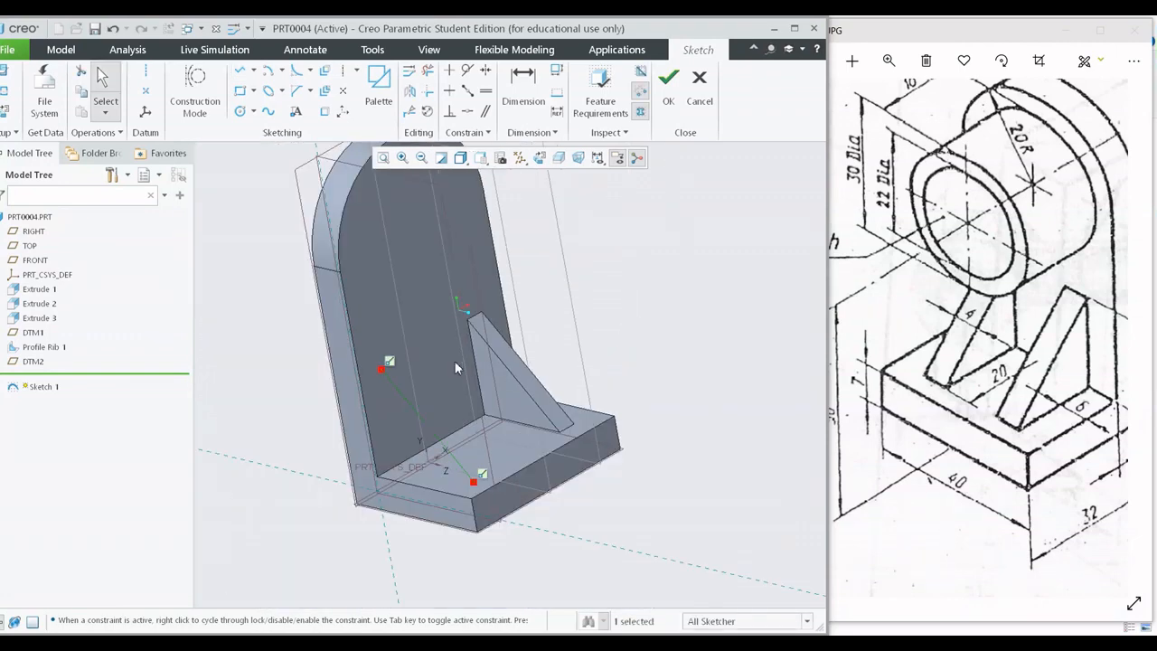
click(668, 78)
Start a profile rib from the new sketched line and flip its fill direction toward the corner between base and upright plate.
mouse_move(664, 271)
middle_down()
mouse_move(651, 351)
mouse_move(684, 349)
mouse_move(697, 291)
middle_up()
click(688, 331)
middle_drag(682, 332, 667, 347)
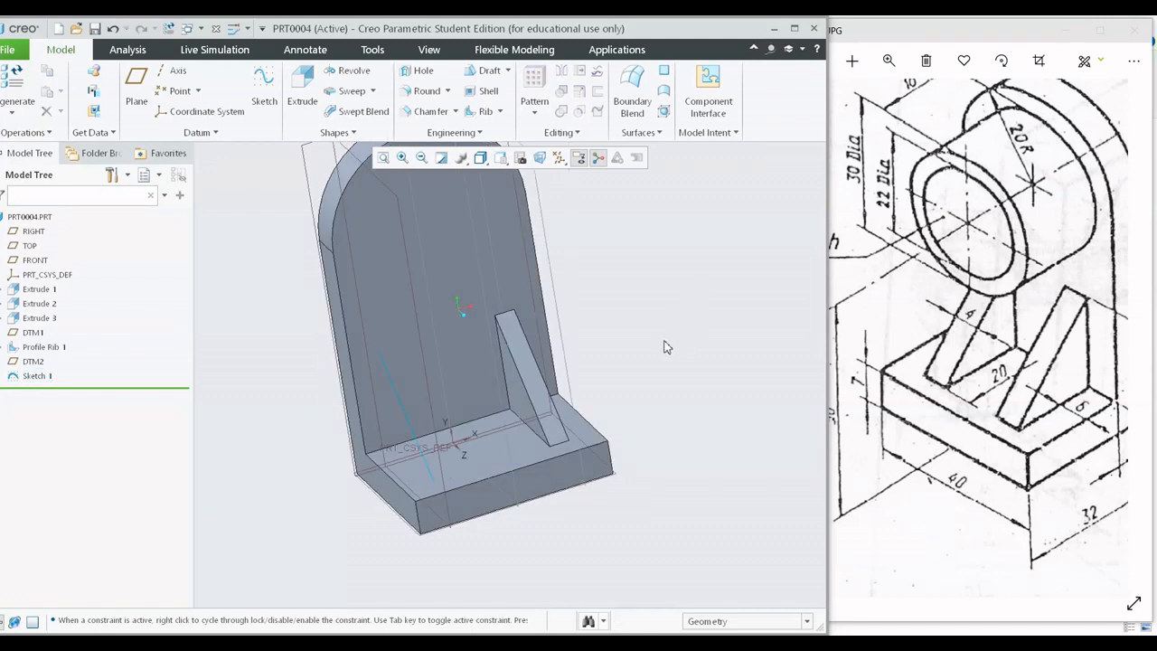
click(37, 375)
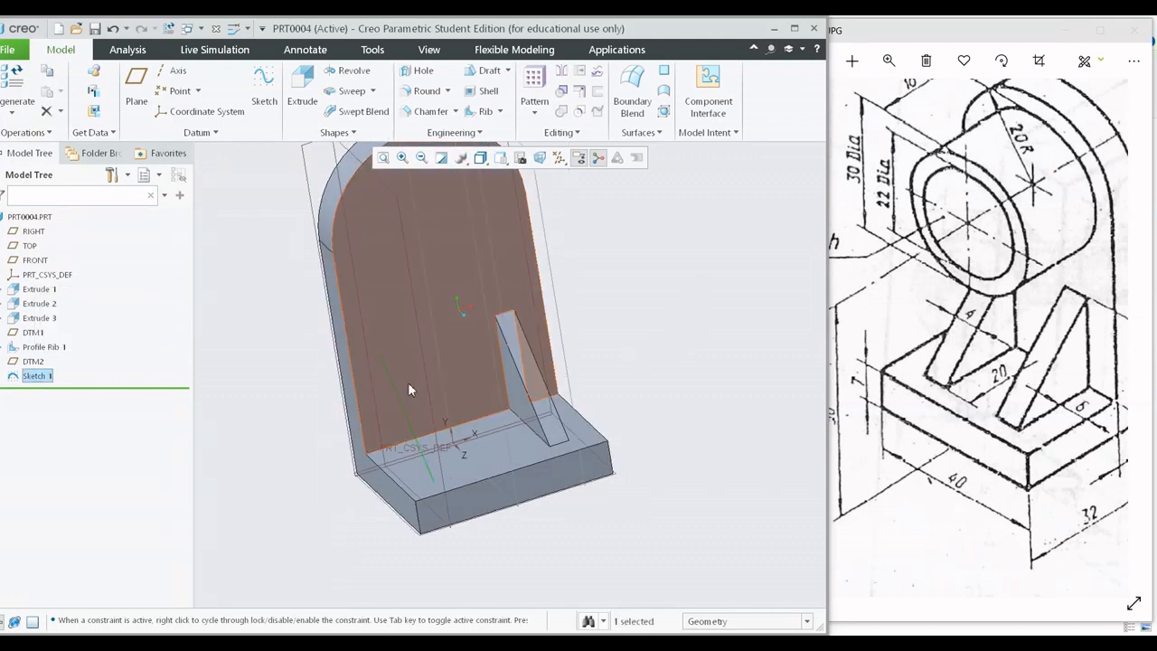
click(479, 111)
middle_drag(519, 414, 411, 398)
scroll(456, 384, up, 3)
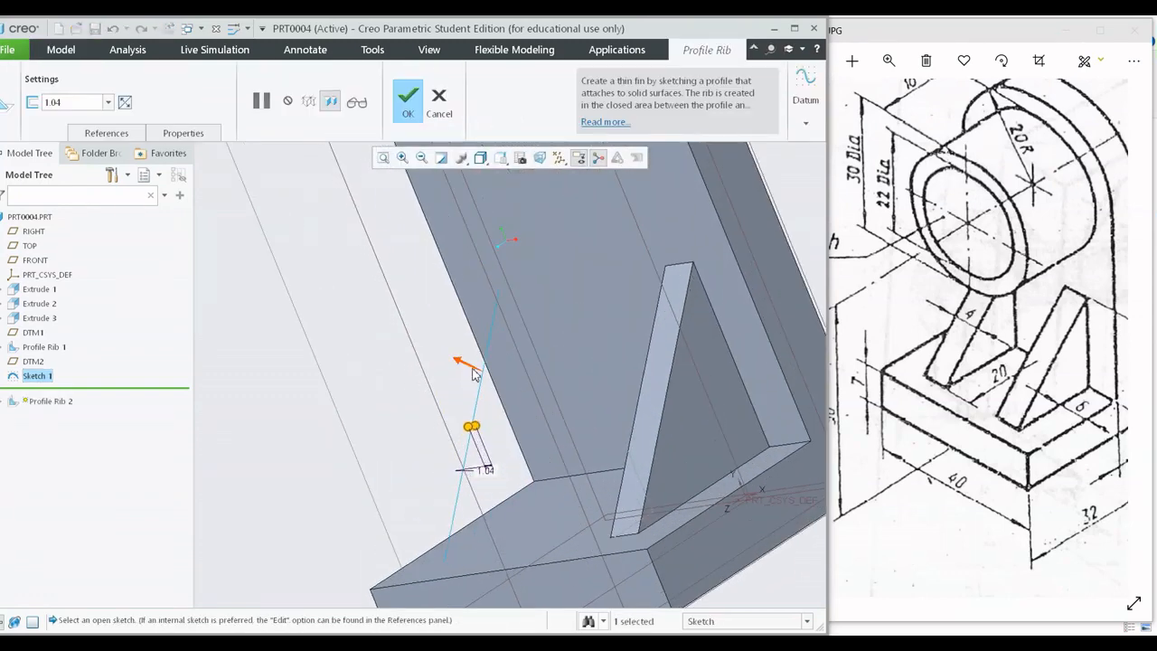
click(464, 363)
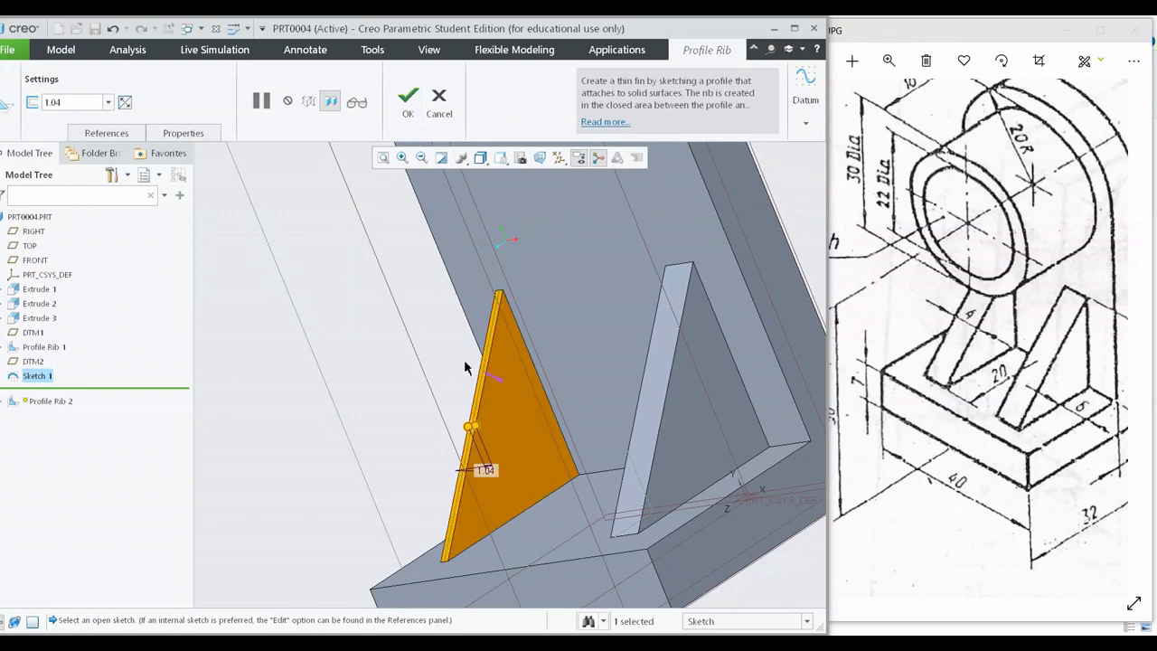
View the bracket from the front and set the second profile rib's thickness to 4 mm.
middle_drag(516, 457, 594, 446)
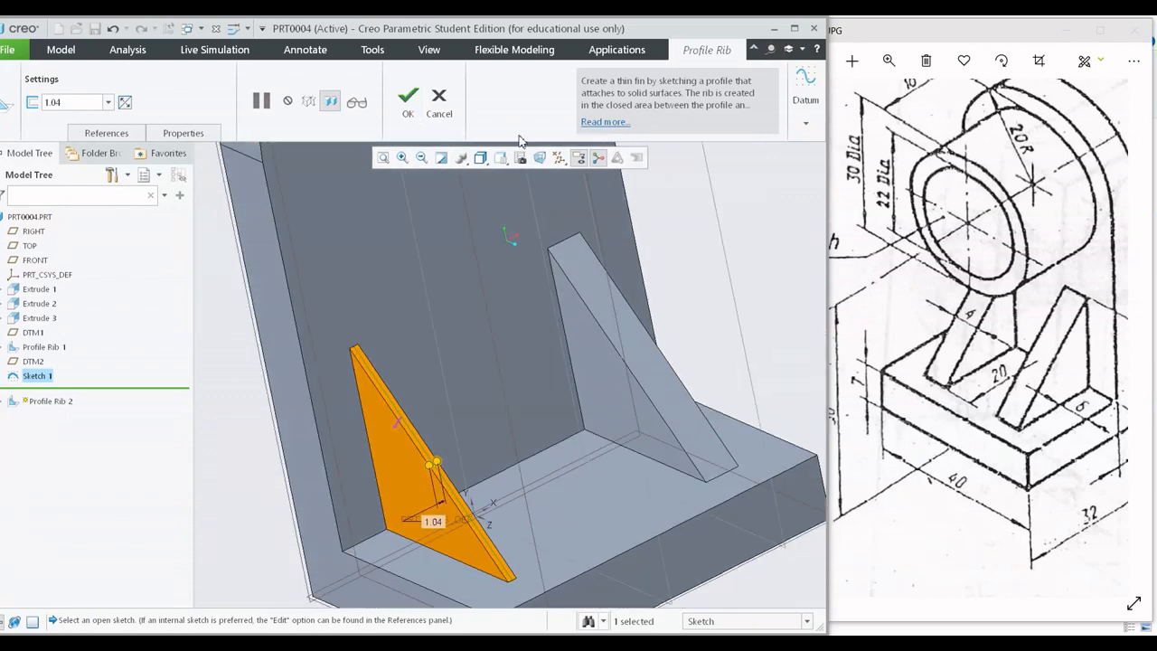
scroll(483, 224, down, 3)
mouse_move(483, 224)
middle_down()
mouse_move(577, 298)
mouse_move(506, 321)
mouse_move(550, 328)
mouse_move(444, 335)
mouse_move(501, 316)
mouse_move(419, 307)
middle_up()
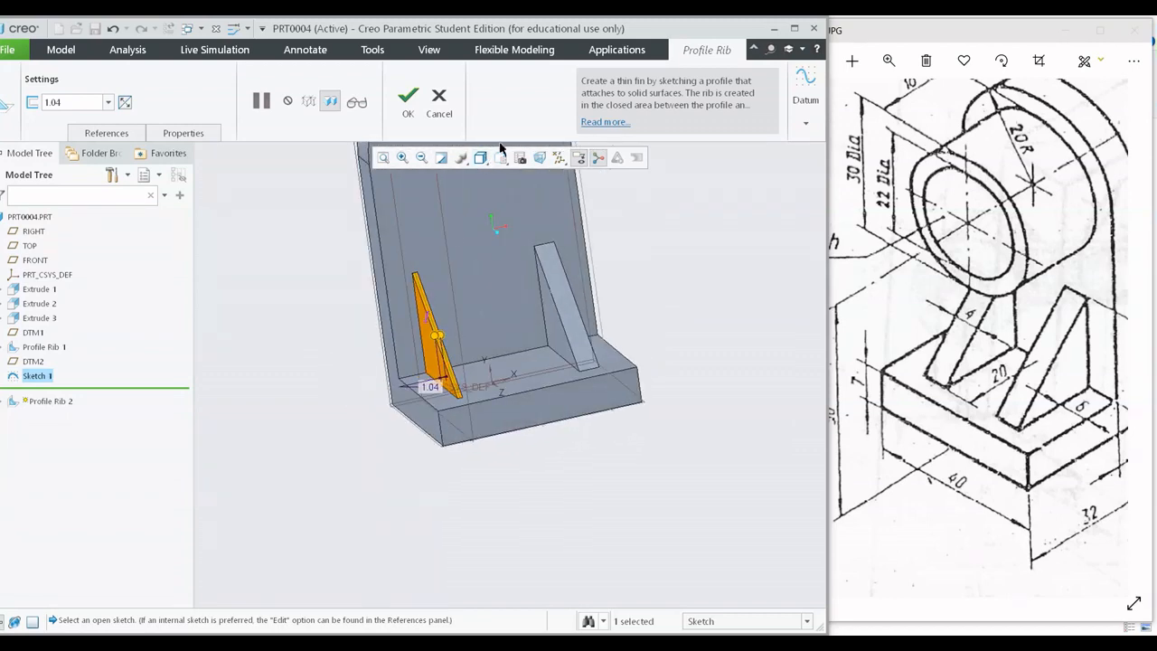
click(502, 157)
click(514, 227)
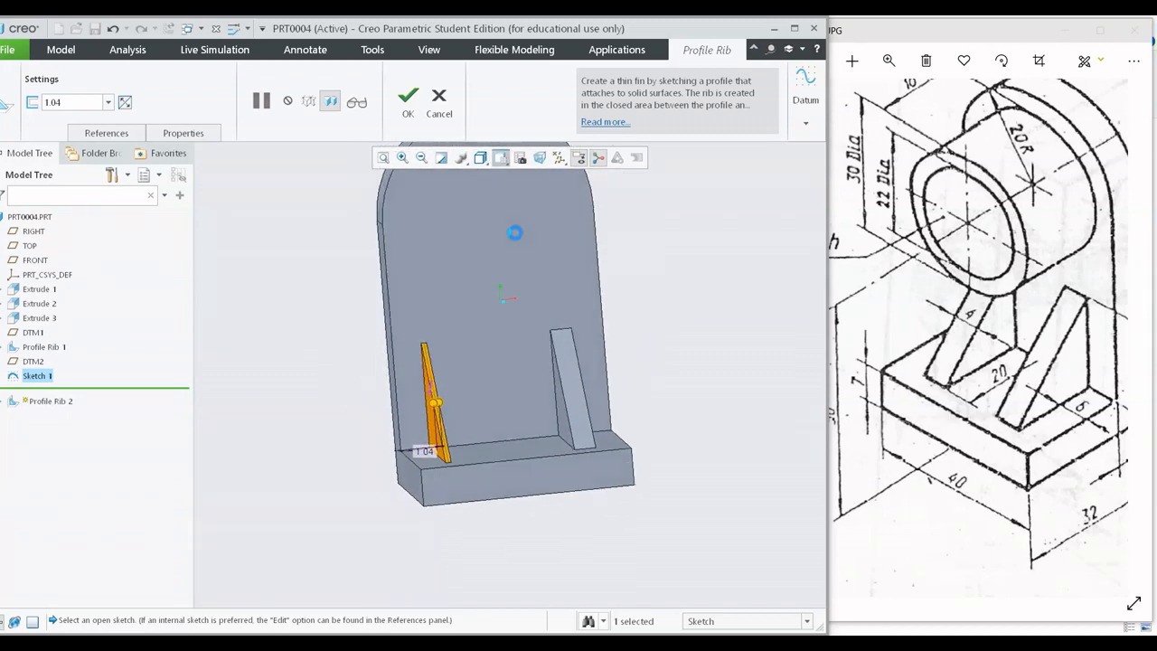
scroll(423, 440, up, 3)
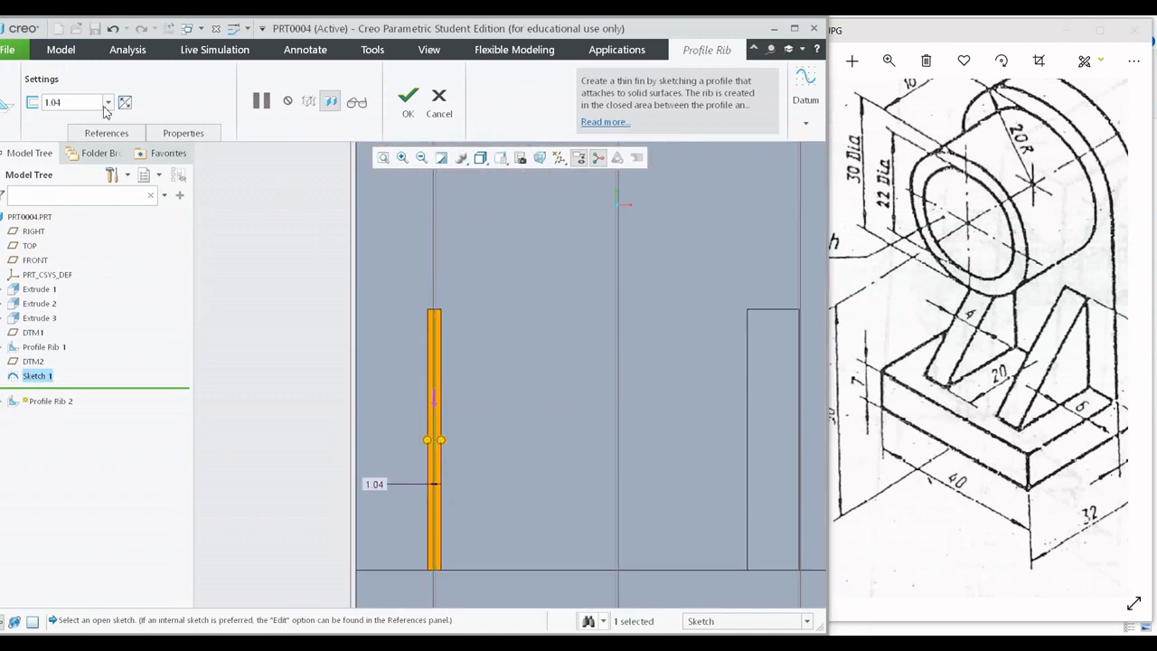
click(80, 102)
text(4)
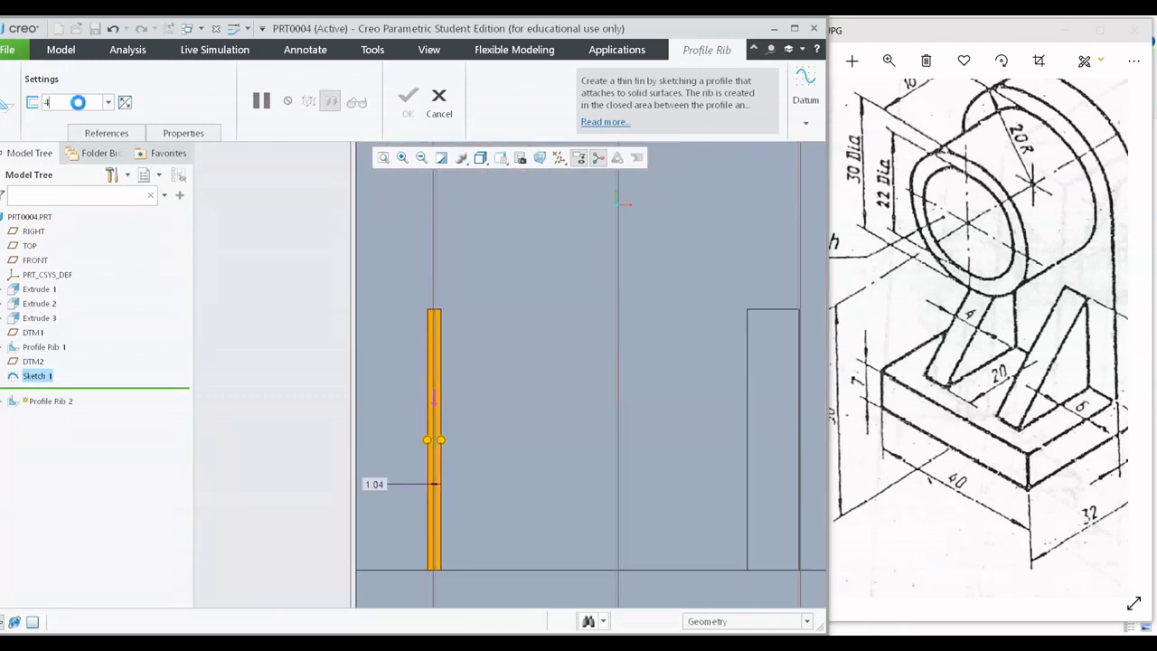
key(Return)
Switch the second rib's thickness side so it lies entirely on the inner side of the sketch plane, and create the rib.
shift+middle_drag(441, 318, 498, 245)
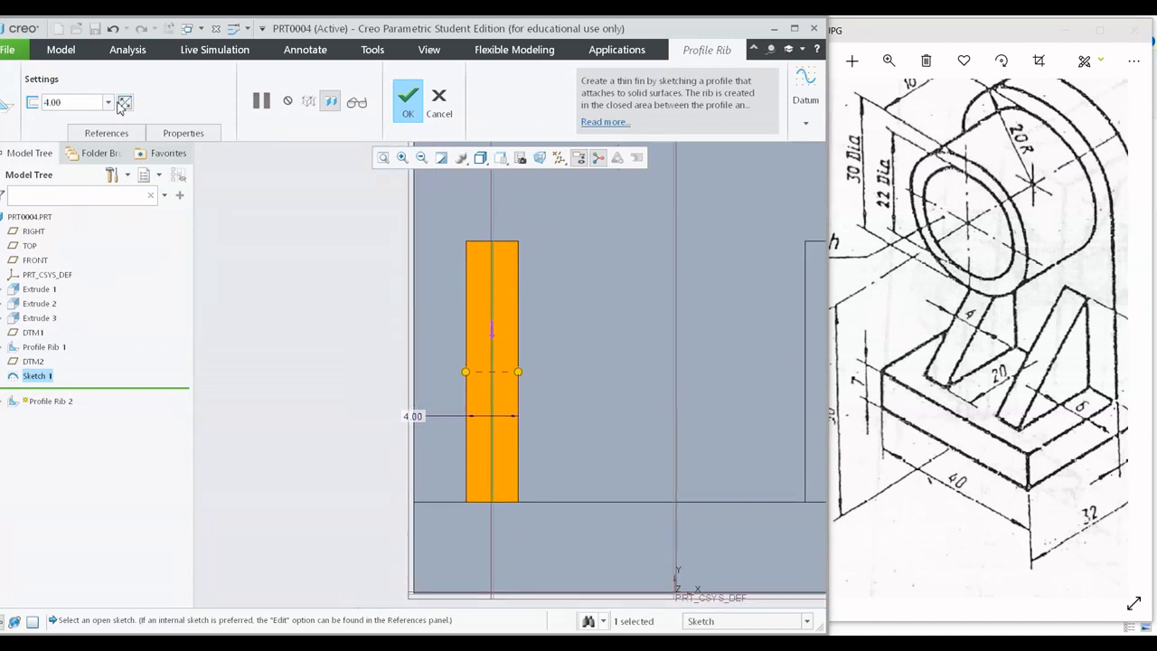
click(124, 103)
click(123, 103)
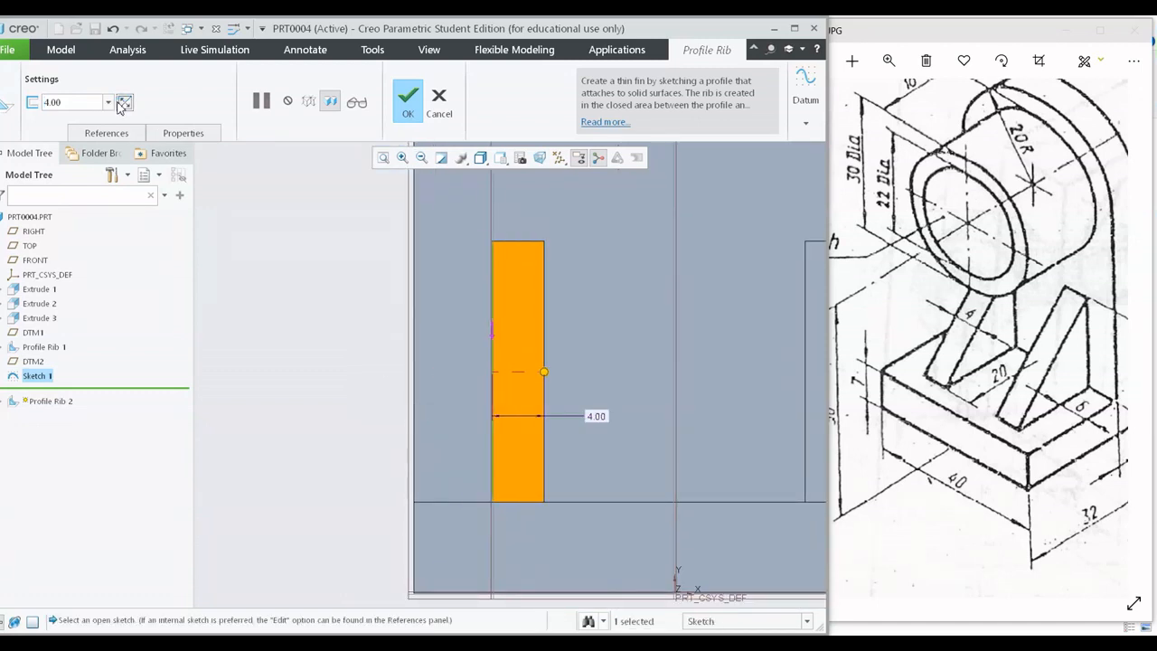
click(404, 99)
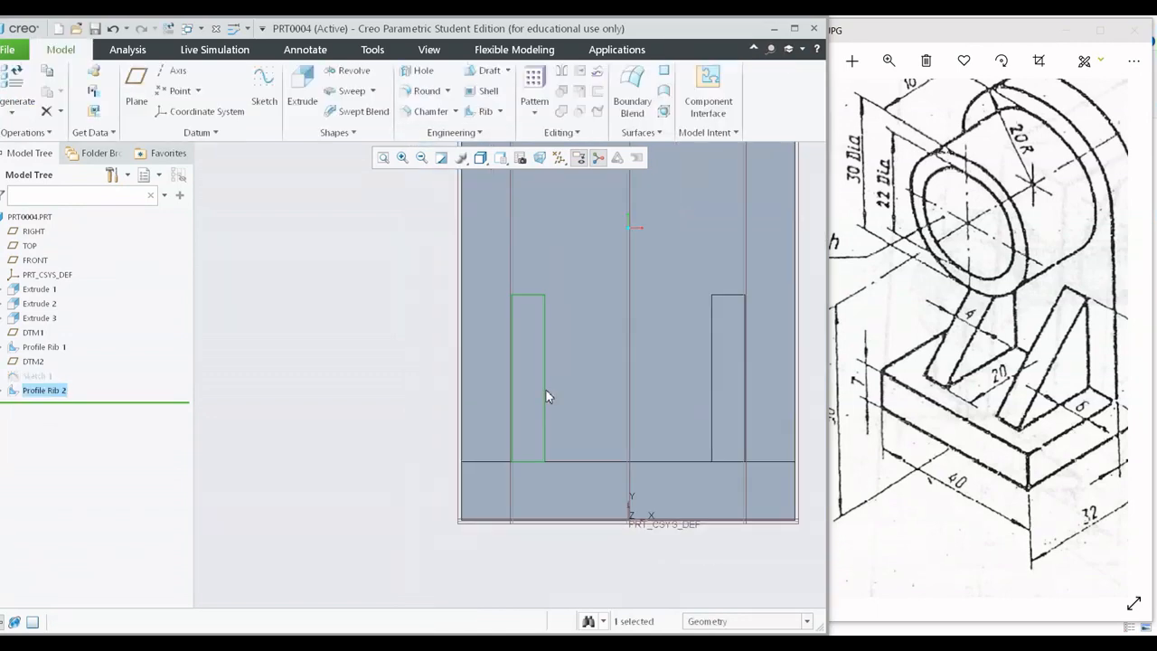
Inspect both ribs and roll the model back to just after the first profile rib, before the second datum plane.
mouse_move(615, 377)
middle_down()
mouse_move(639, 414)
mouse_move(655, 405)
mouse_move(538, 404)
middle_up()
click(673, 523)
middle_drag(672, 523, 381, 392)
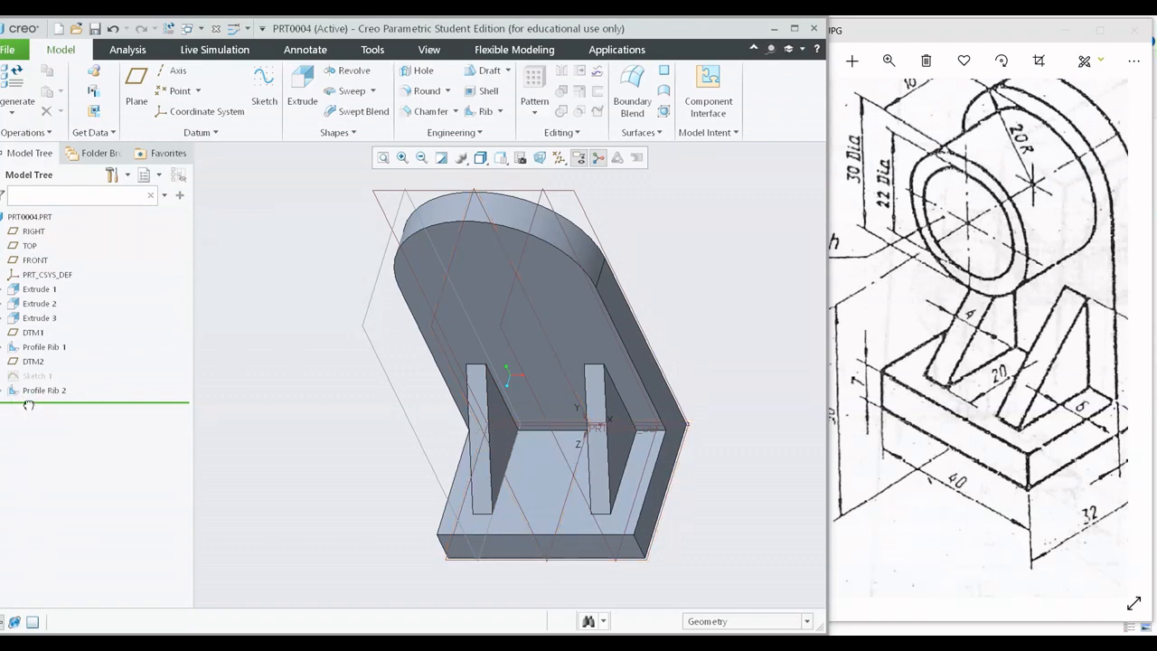
drag(29, 405, 47, 358)
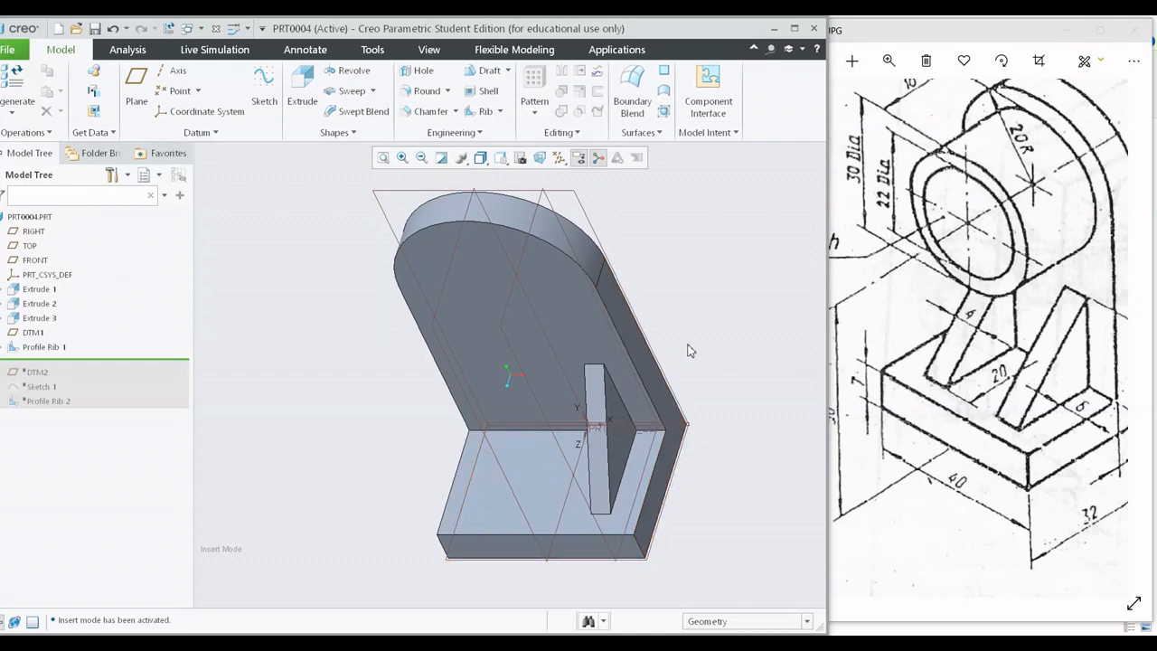
Mirror the first profile rib about the RIGHT datum plane and check the preview from several angles before creating the mirrored rib.
shift+middle_drag(693, 359, 692, 373)
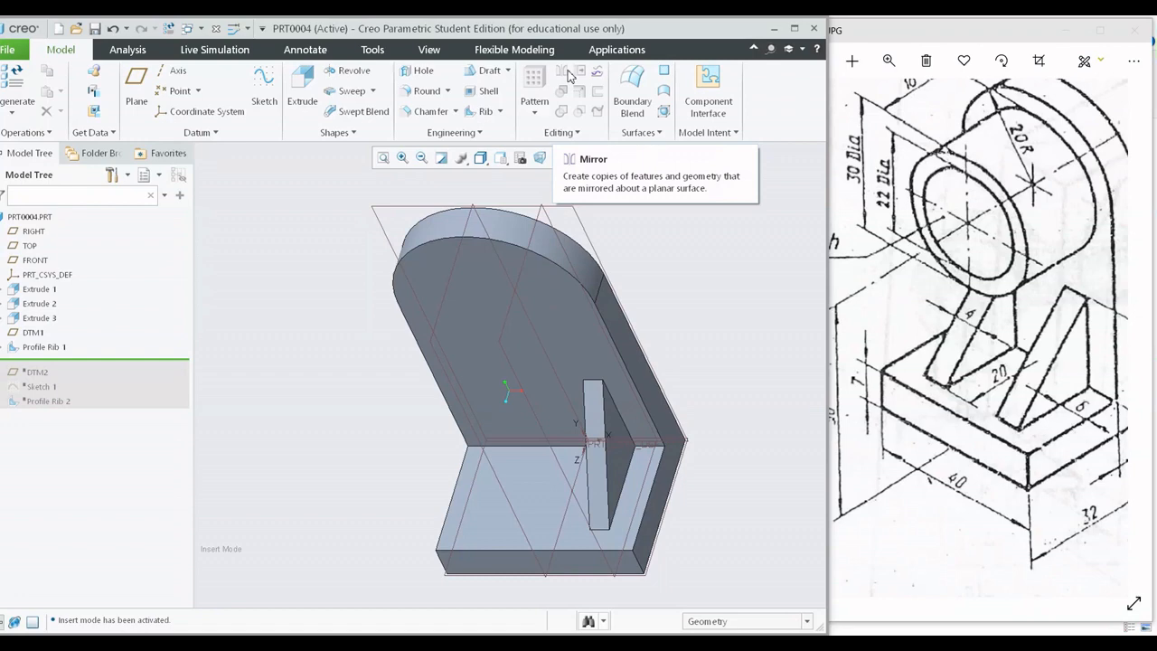
shift+middle_drag(574, 257, 594, 232)
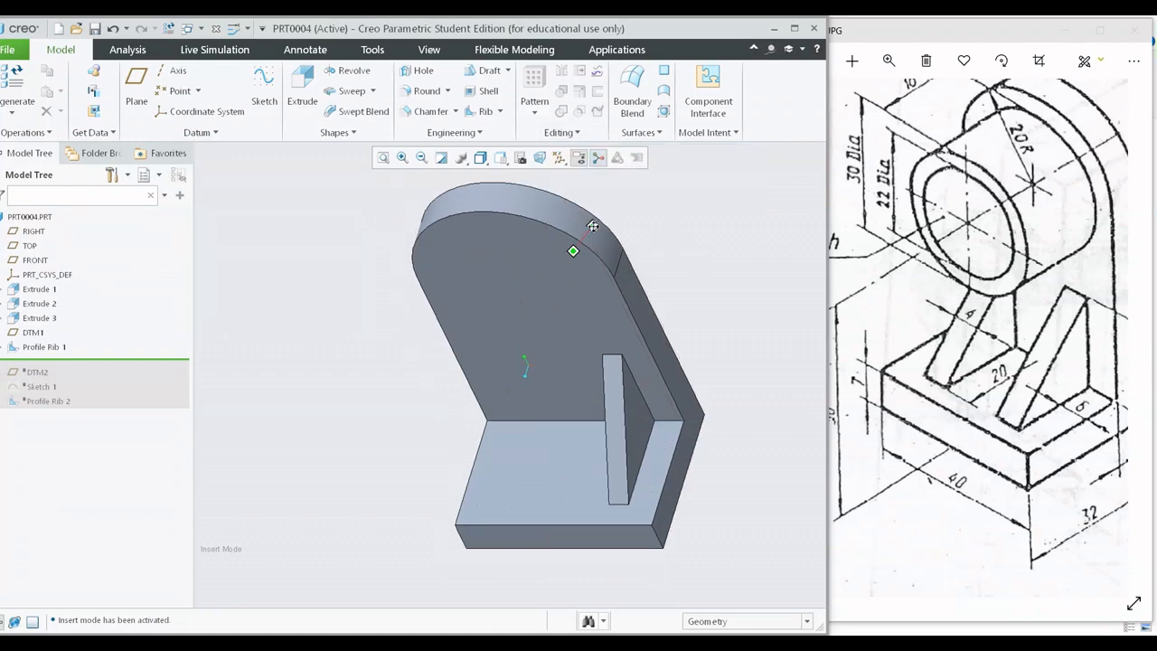
click(57, 349)
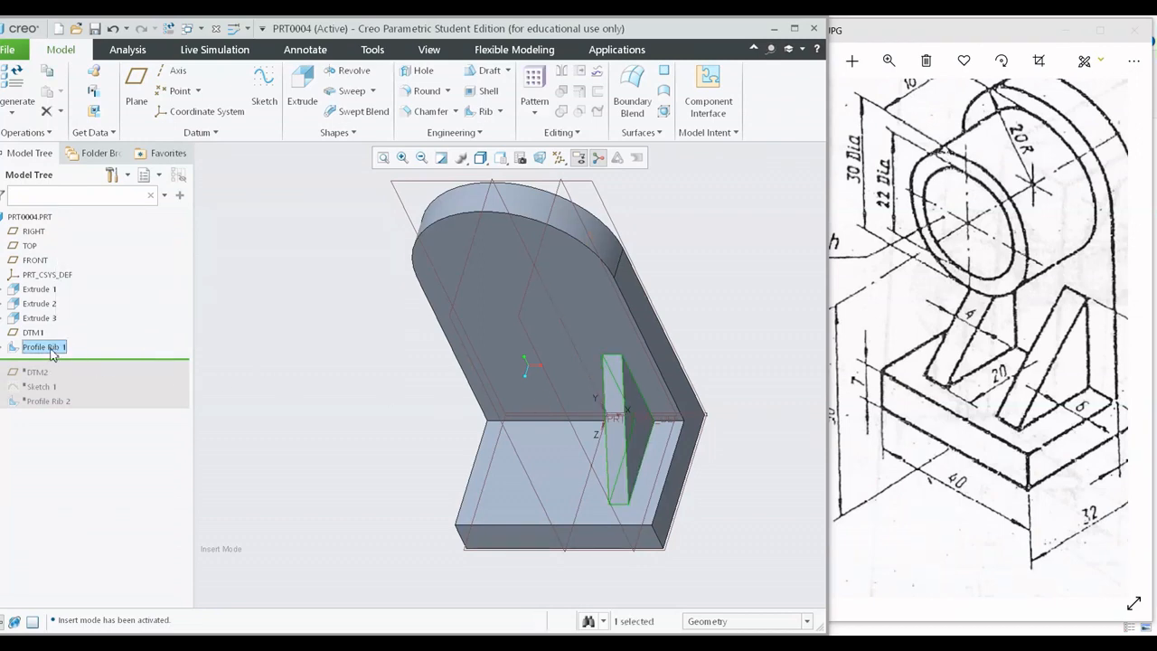
click(562, 72)
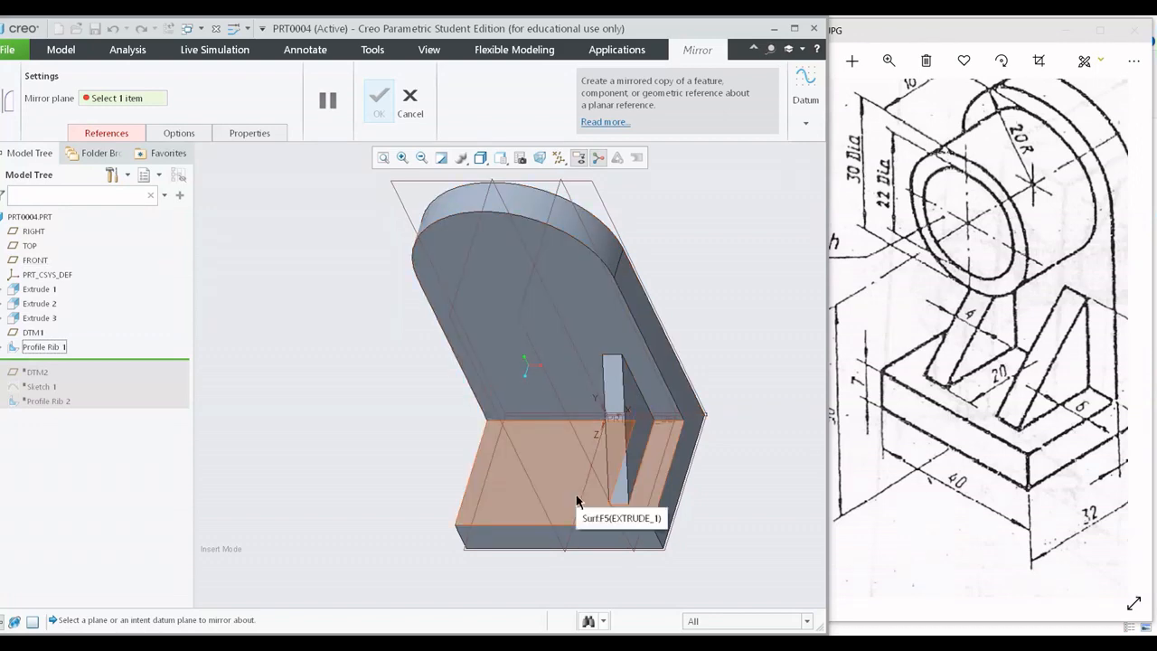
click(467, 264)
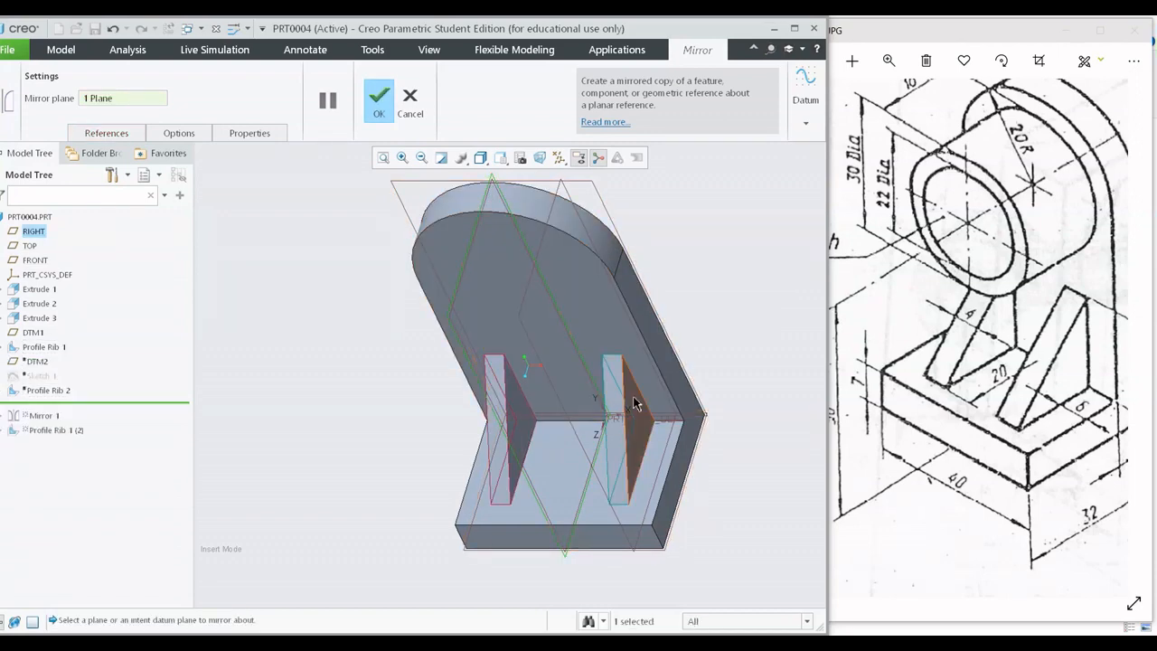
middle_drag(635, 405, 572, 446)
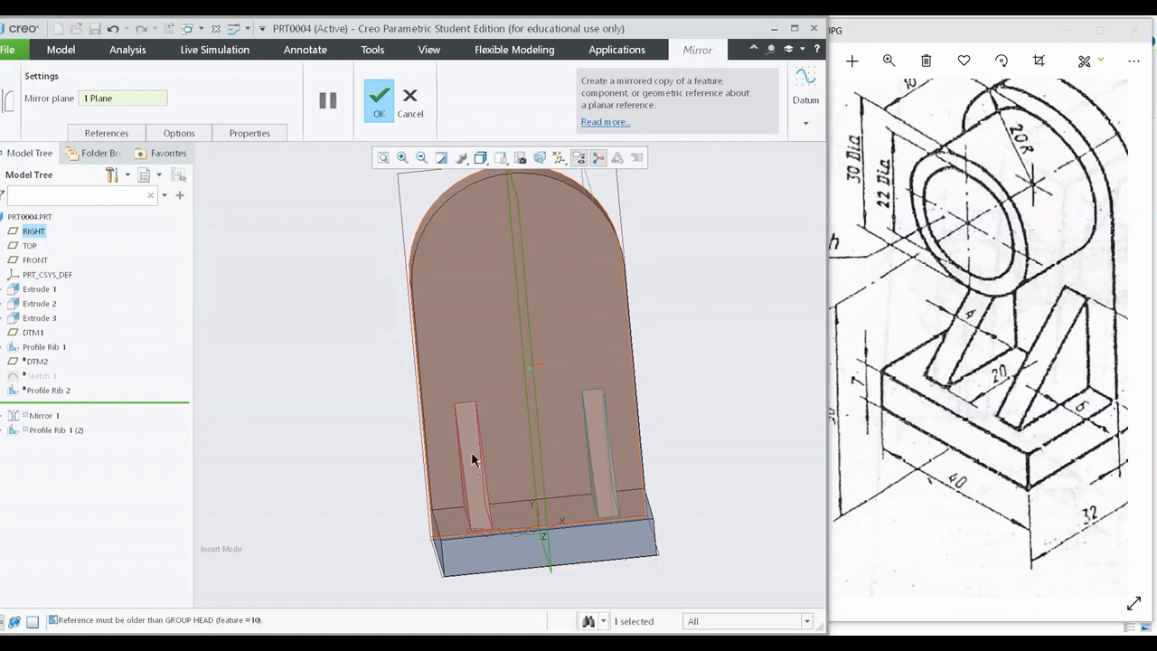
middle_drag(472, 459, 432, 327)
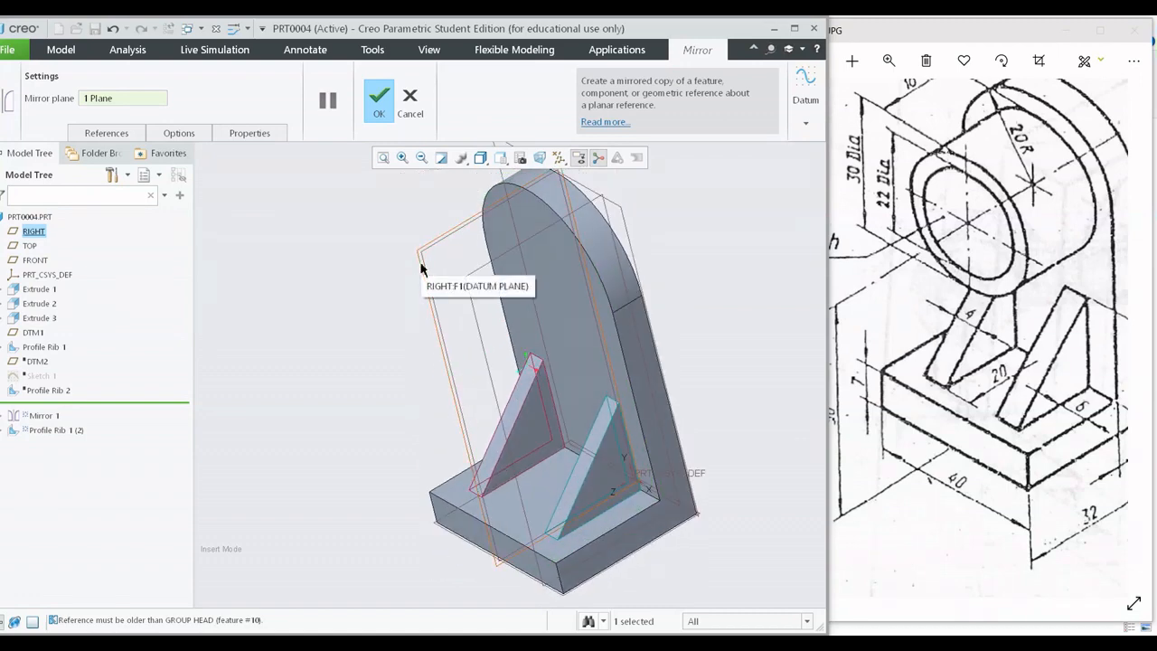
click(379, 100)
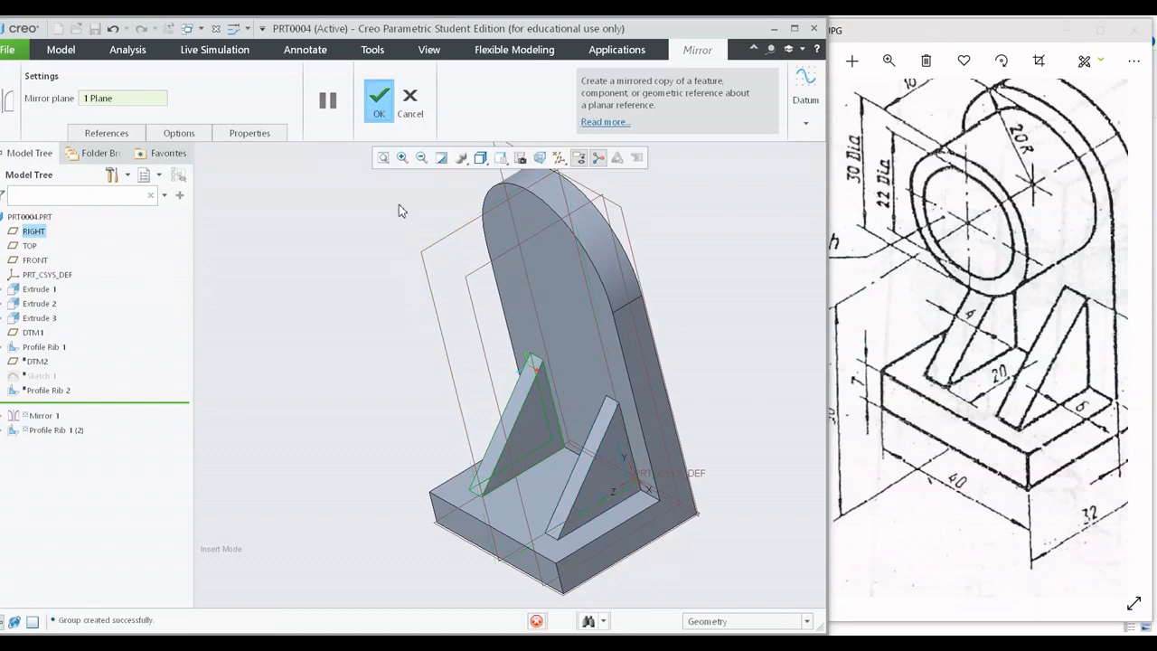
Examine the mirrored rib from several angles and review the rolled-back datum plane, sketch and second profile rib.
middle_drag(380, 323, 414, 312)
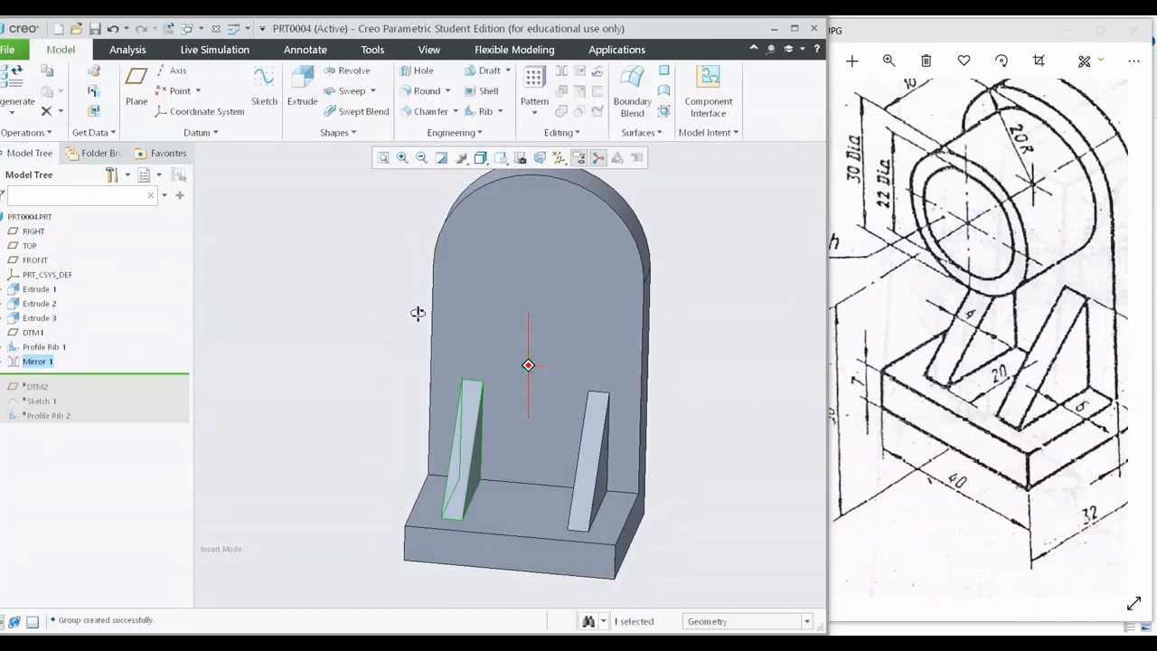
scroll(426, 375, up, 1)
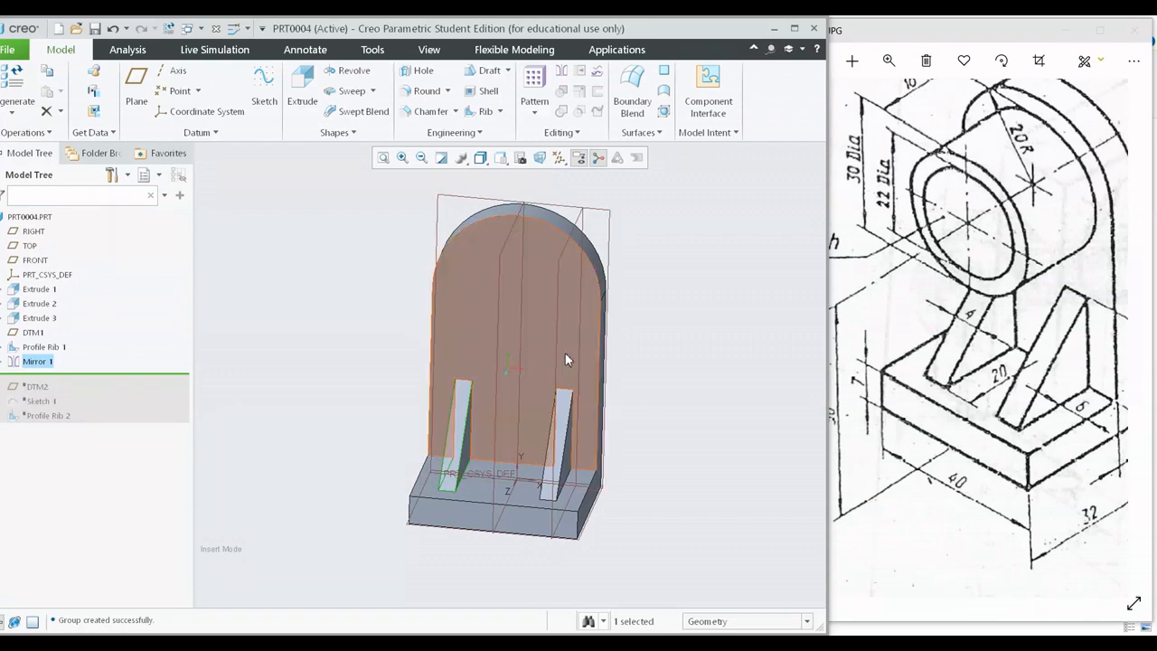
middle_drag(563, 361, 291, 417)
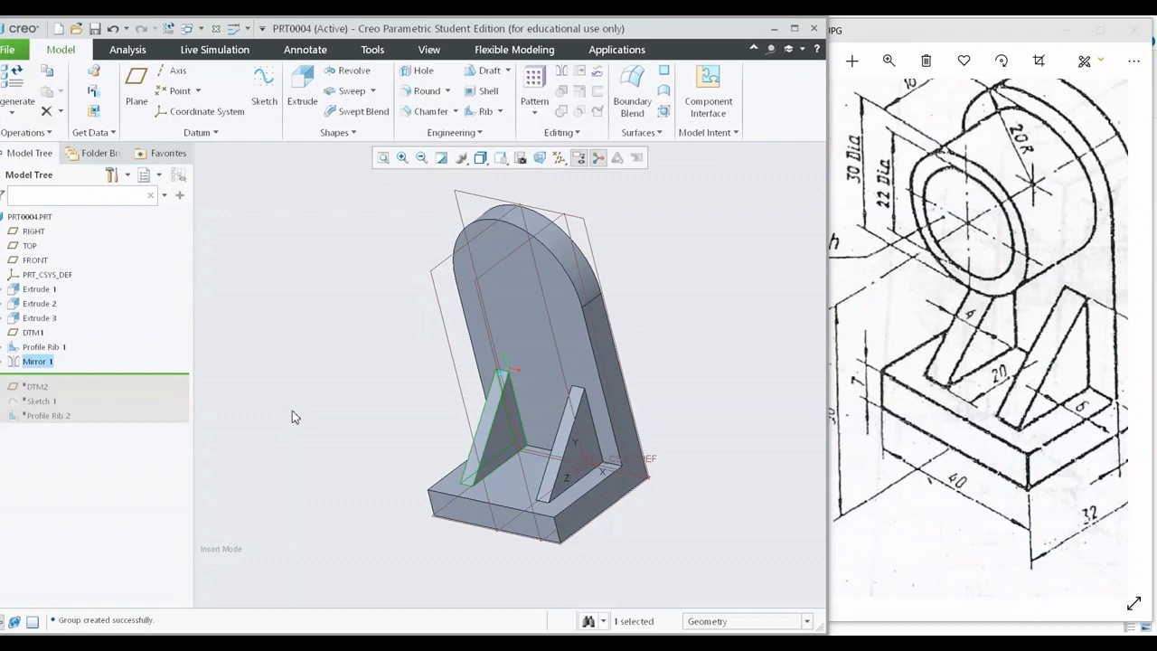
click(34, 389)
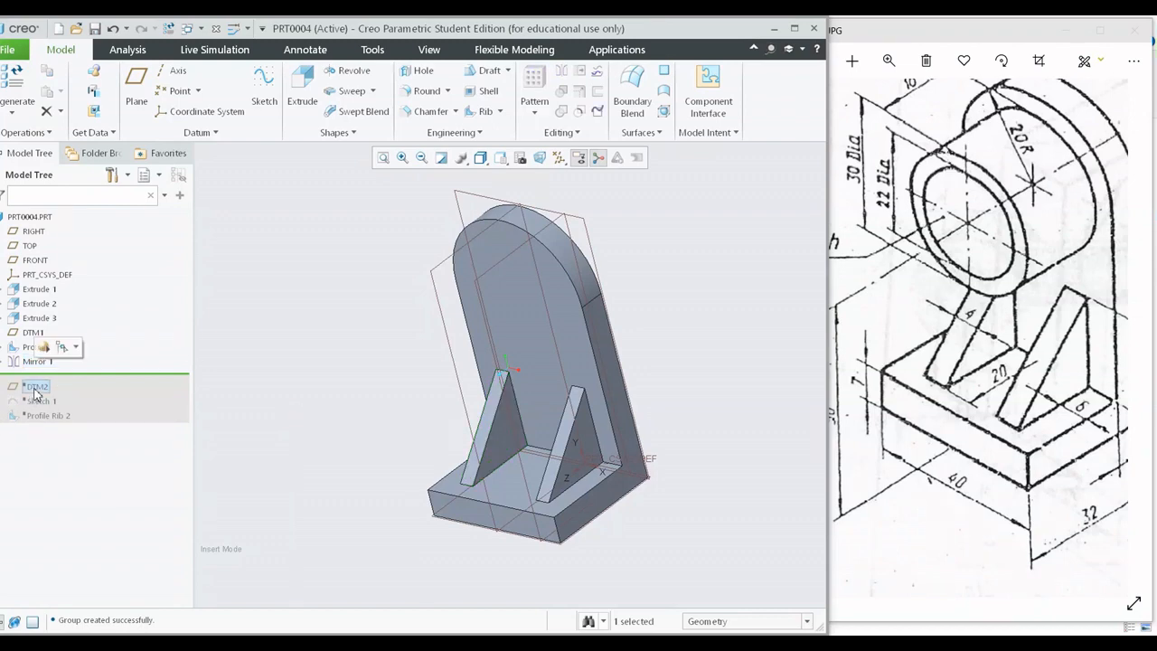
click(32, 403)
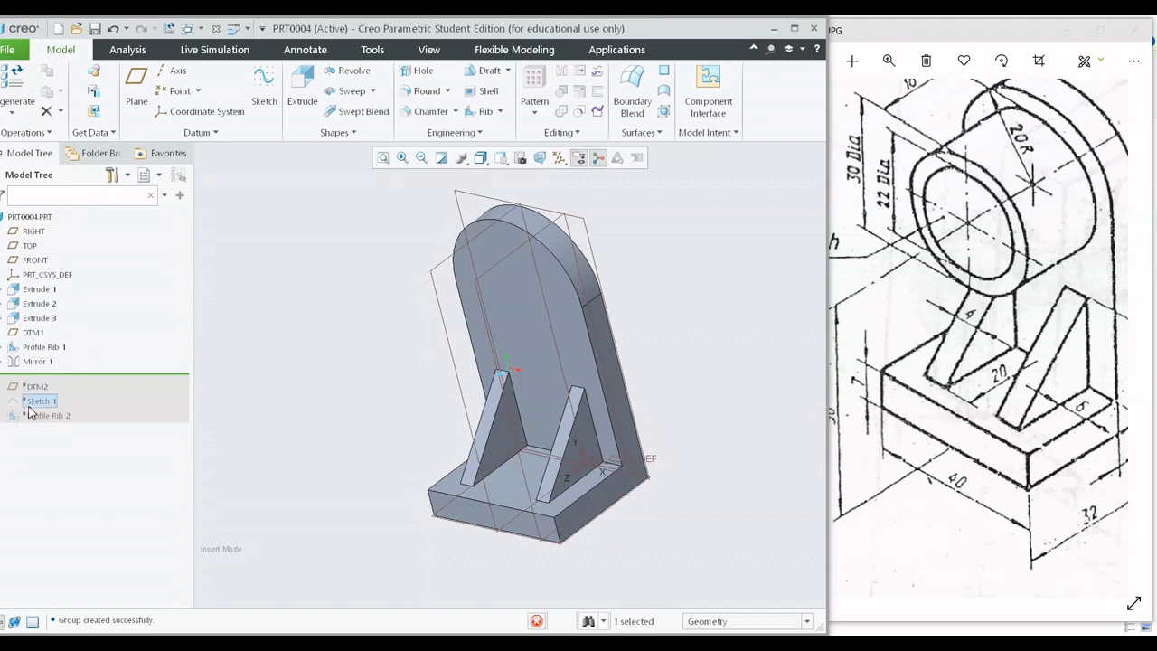
click(38, 417)
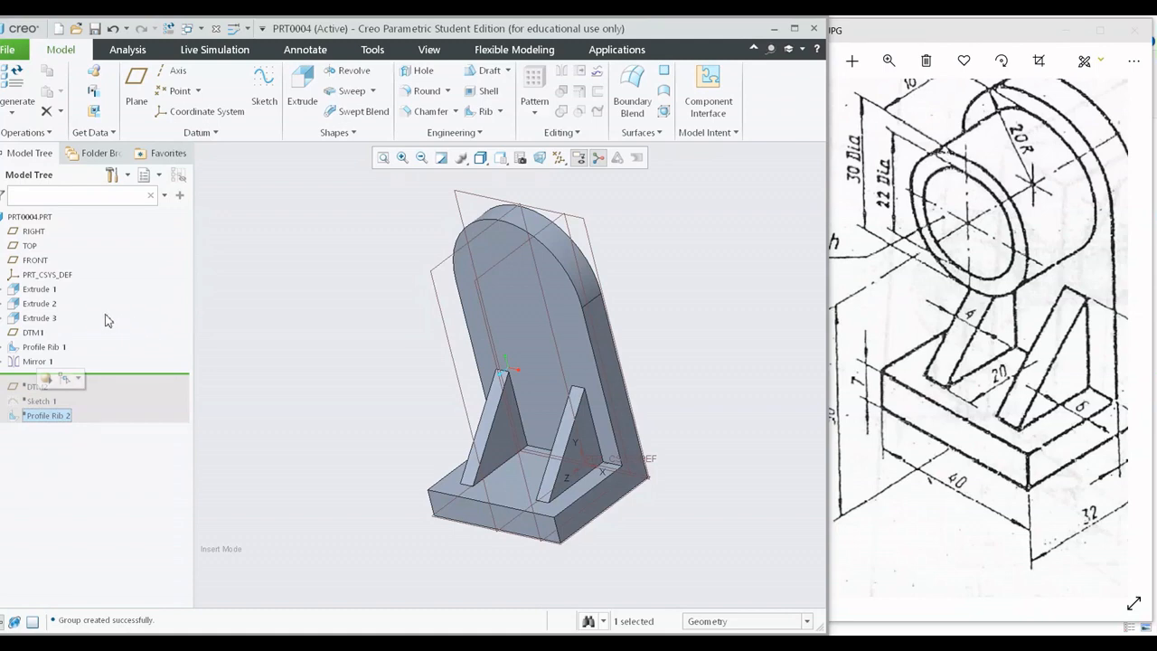
key(ctrl+d)
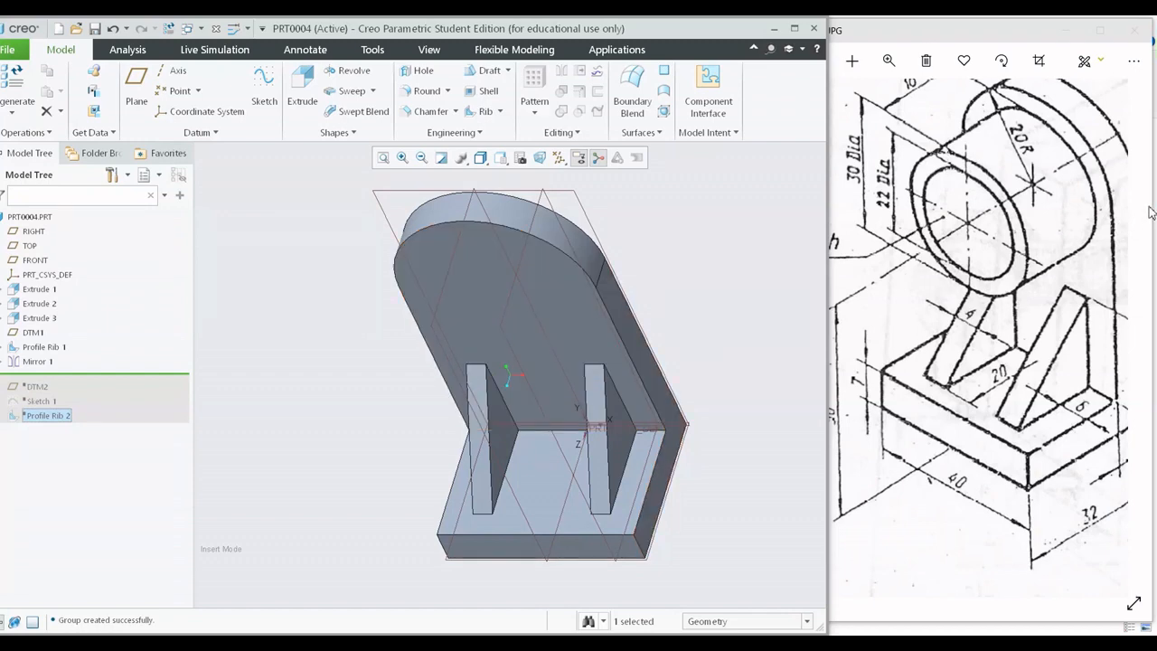
Start a solid extrusion with a sketch on the upright plate's front face, viewed square to the sketch plane.
click(618, 247)
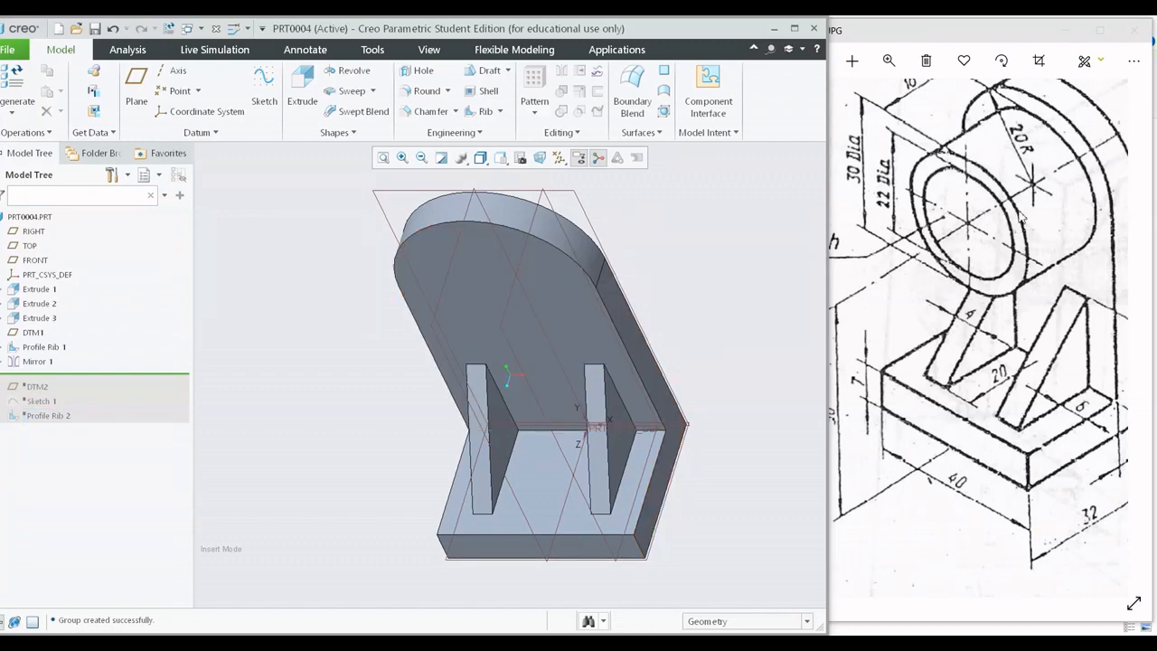
shift+middle_drag(601, 248, 531, 257)
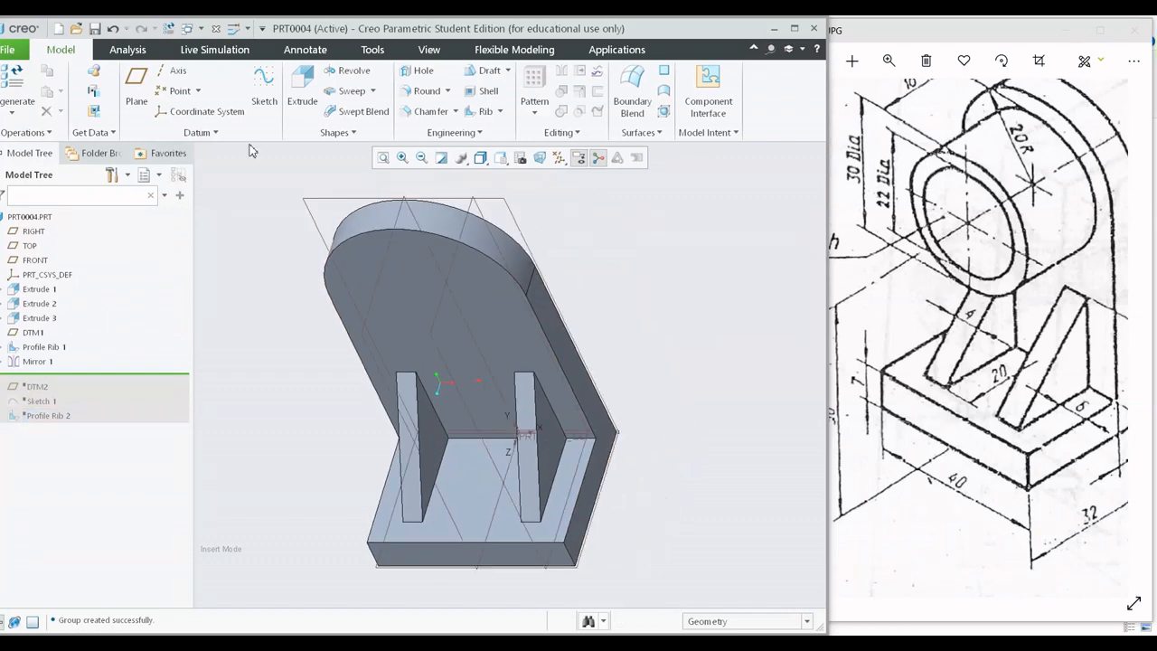
click(302, 90)
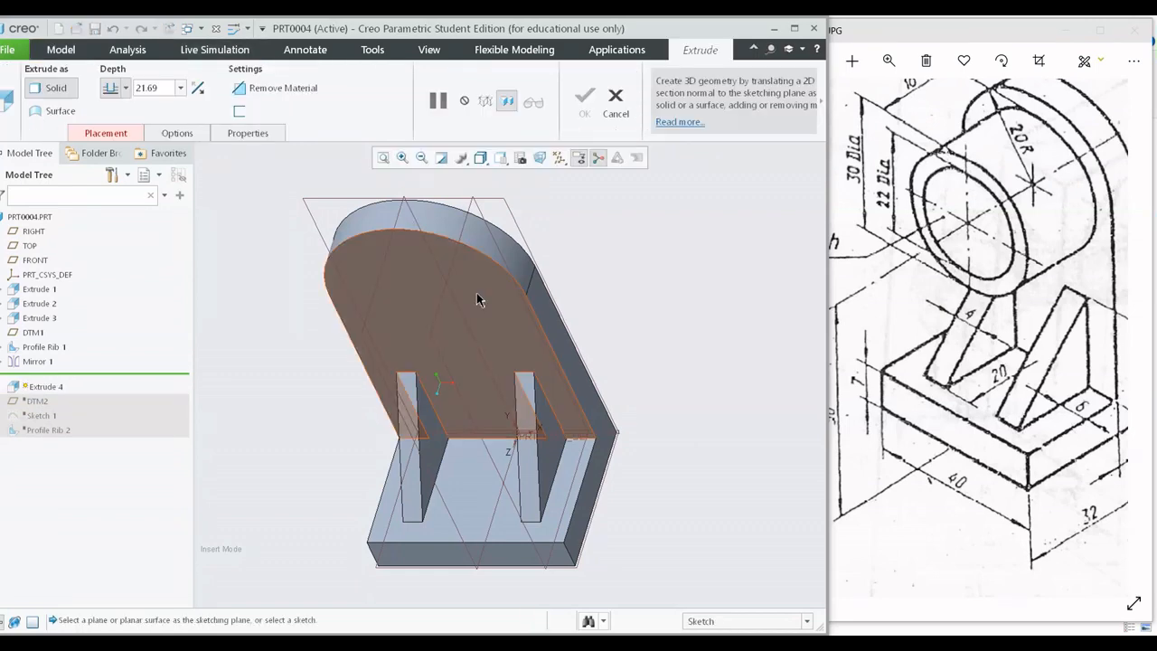
click(476, 292)
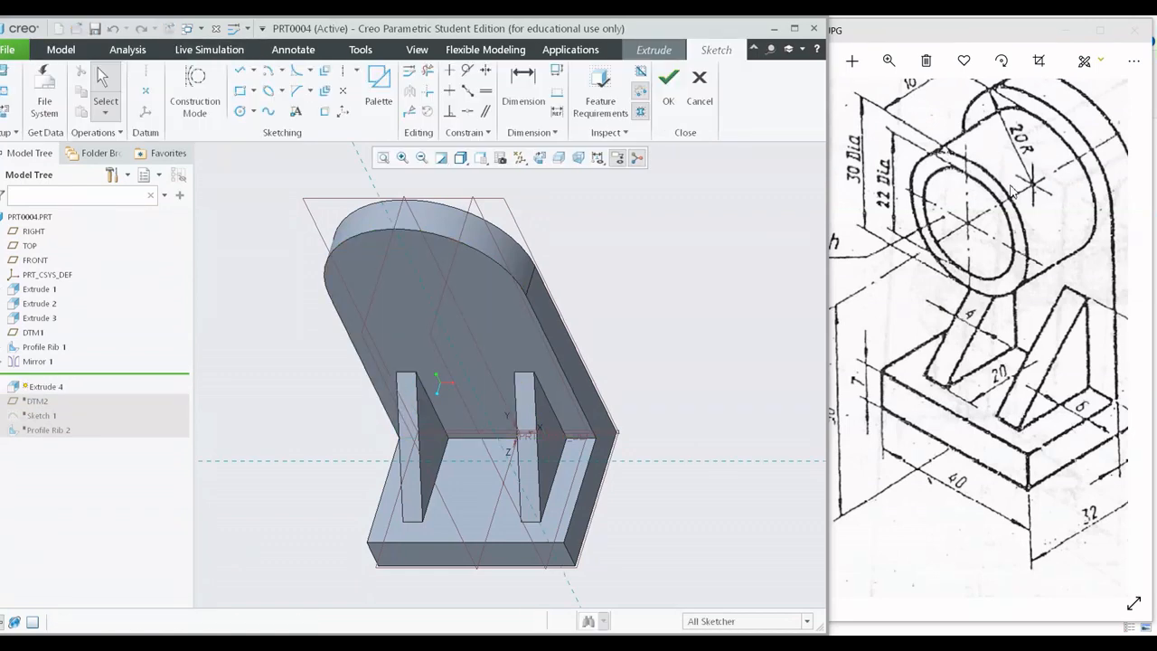
drag(1015, 193, 1017, 263)
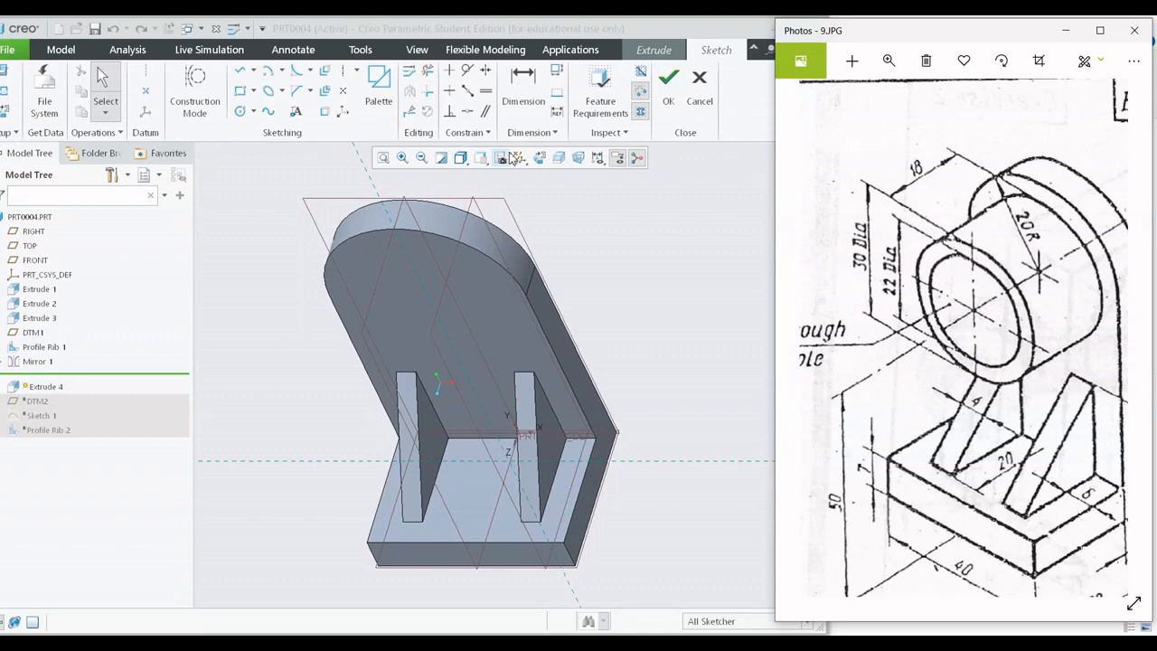
click(538, 159)
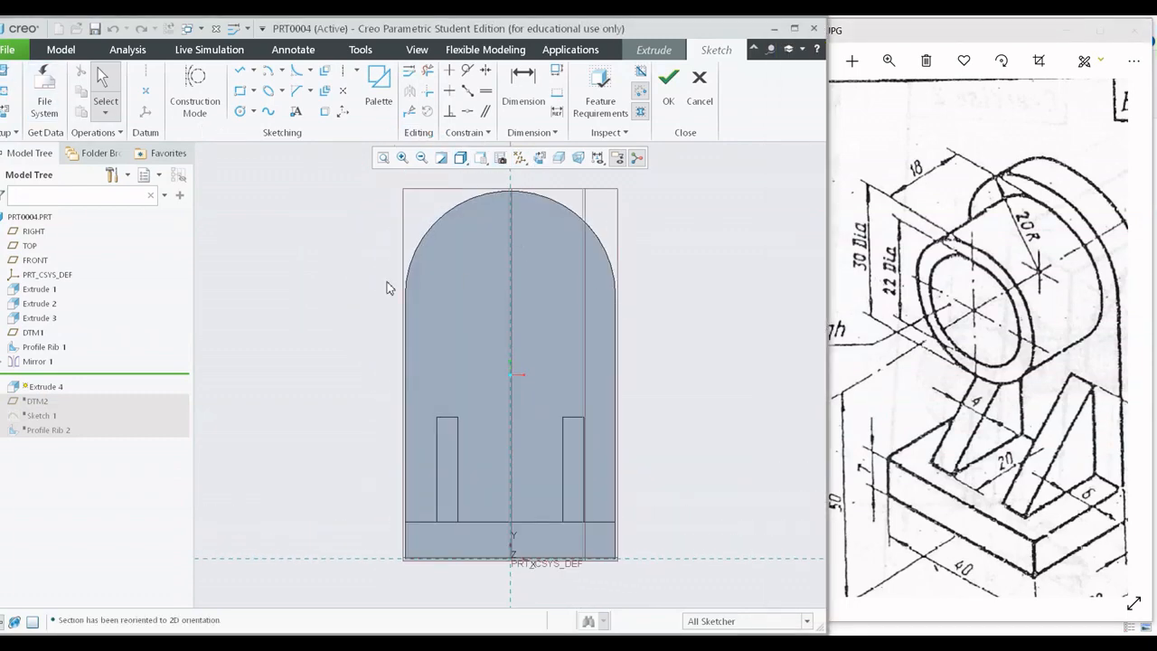
scroll(538, 338, down, 2)
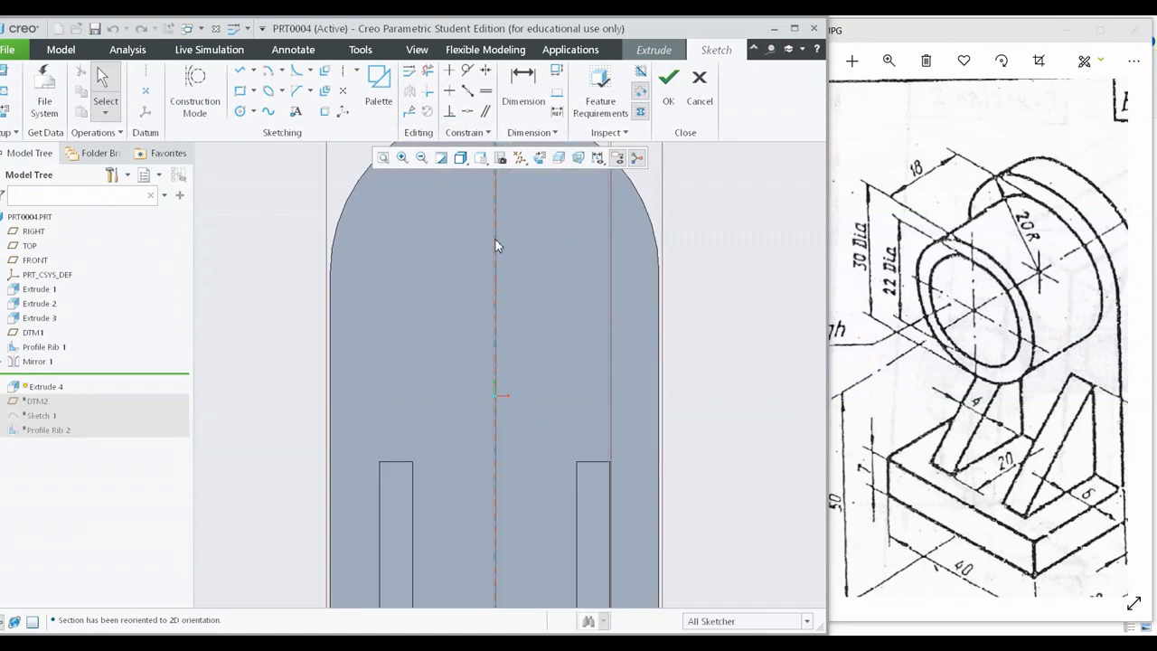
shift+middle_drag(495, 242, 491, 312)
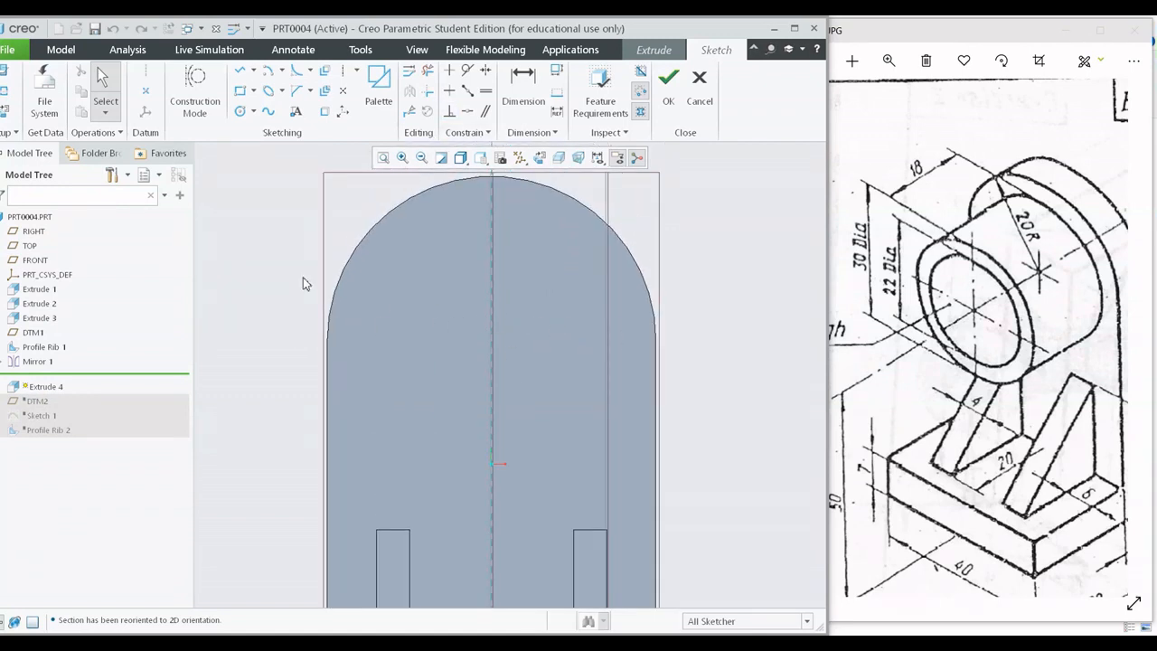
Sketch a horizontal construction centerline through the end point of the plate's rounded top arc.
click(240, 114)
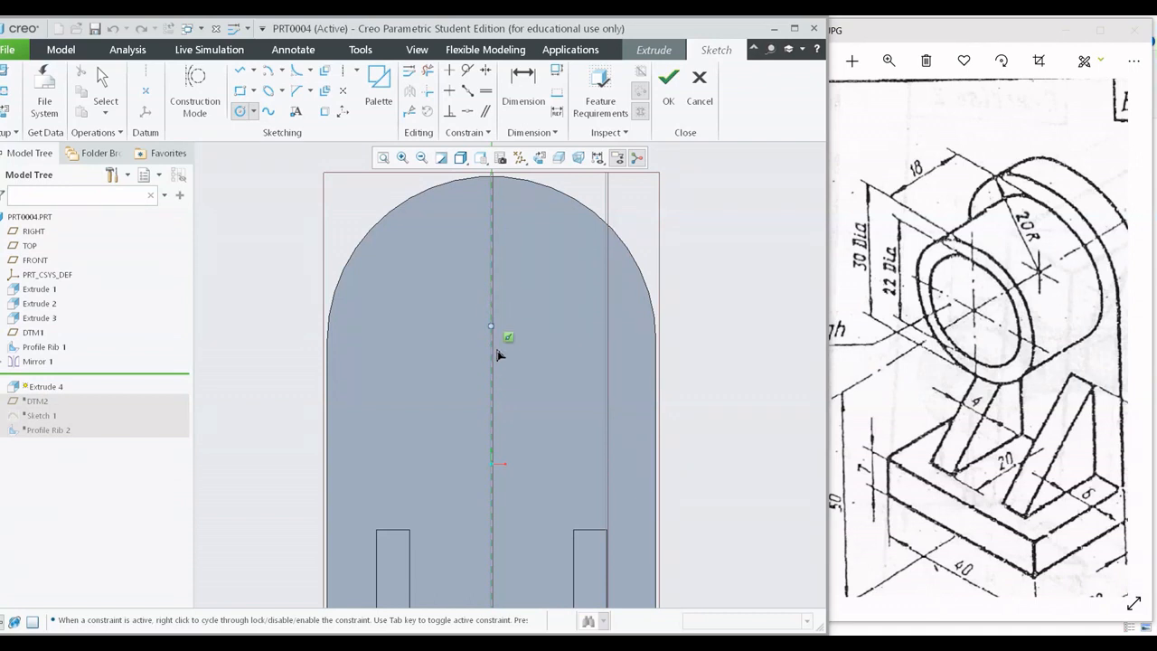
click(343, 70)
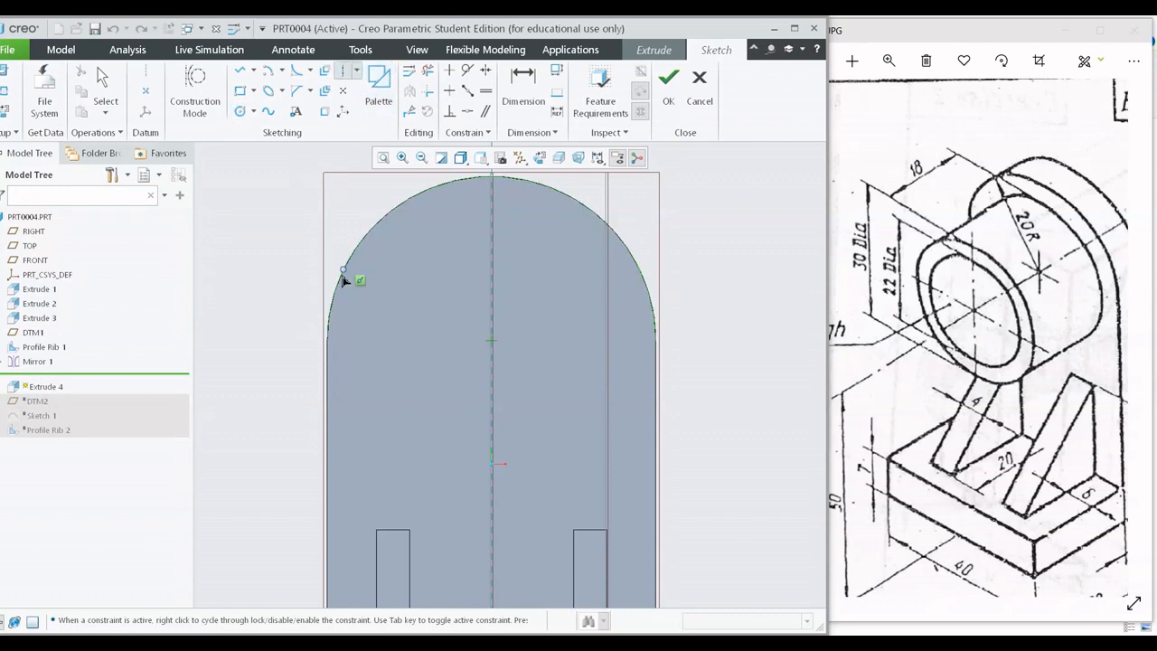
click(330, 340)
shift+middle_drag(625, 376, 641, 286)
middle_click(641, 286)
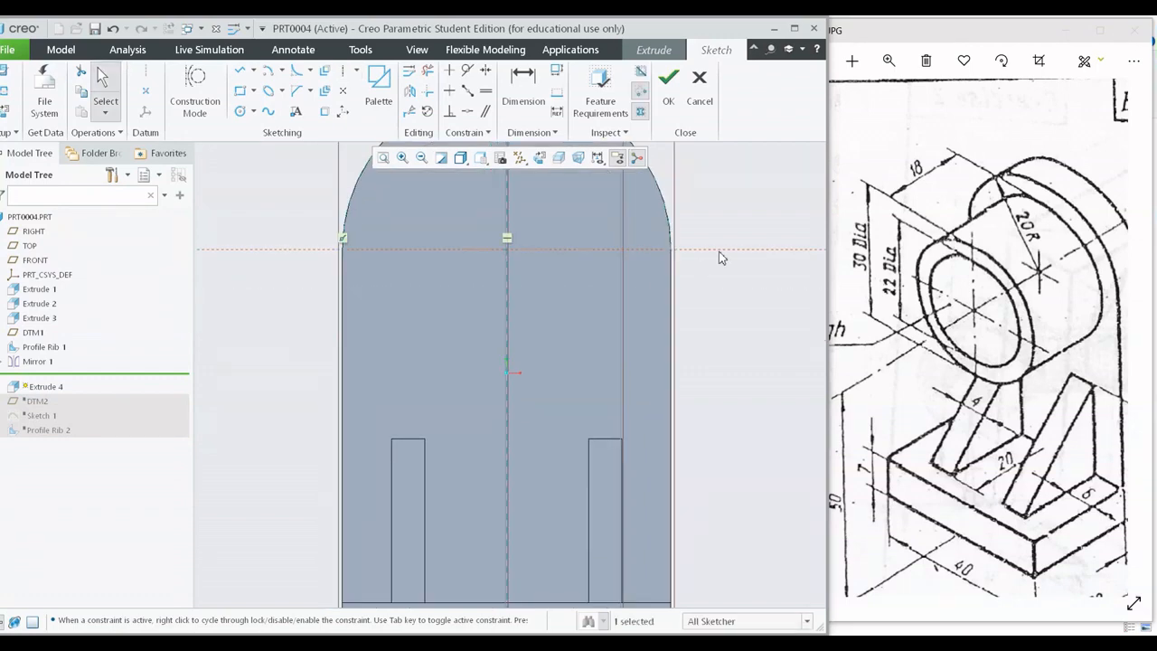
Sketch a circle centered where the horizontal centerline meets the vertical reference, and set its diameter to 30 mm.
scroll(528, 261, up, 2)
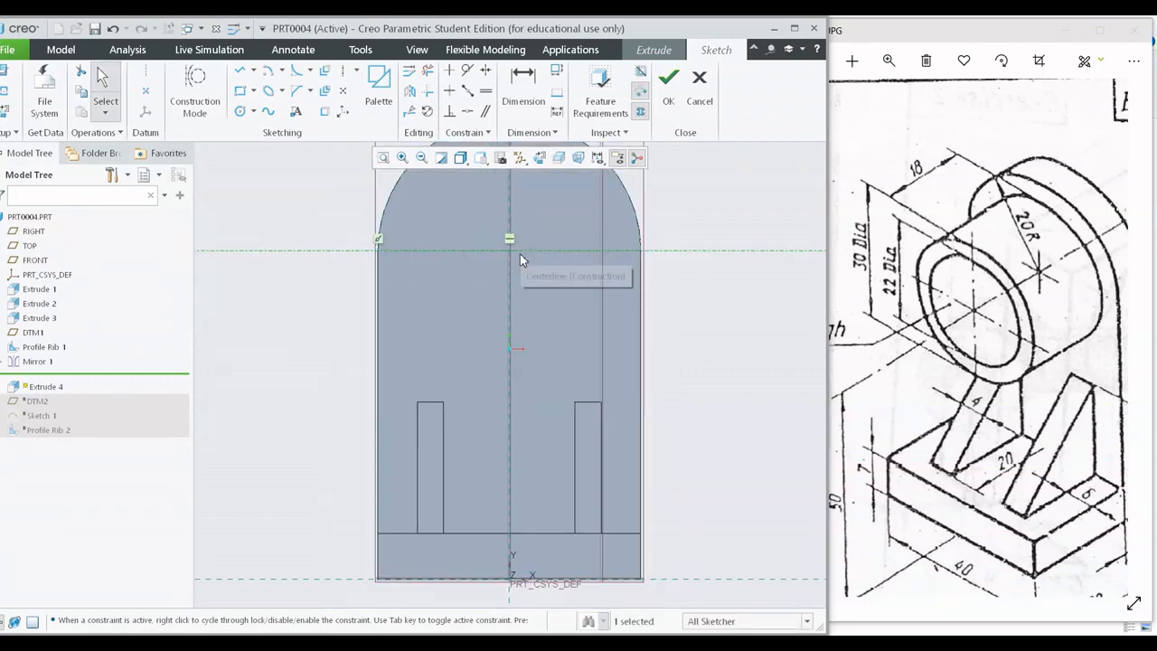
scroll(519, 260, up, 2)
shift+middle_drag(615, 349, 555, 387)
shift+middle_drag(507, 309, 595, 361)
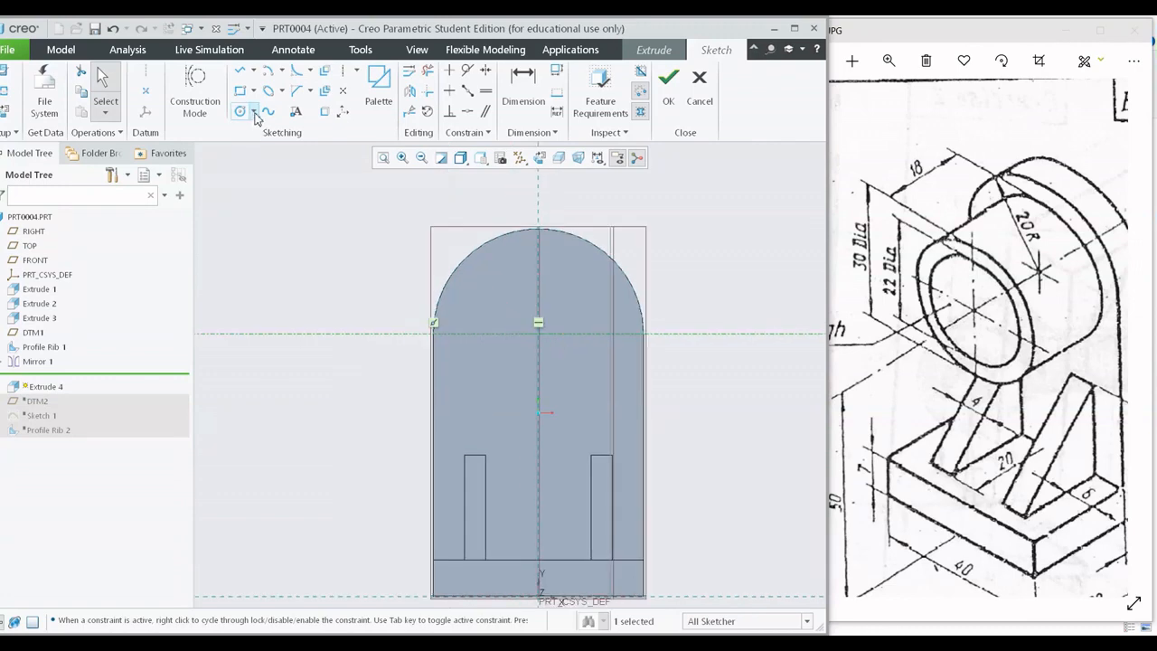
click(239, 110)
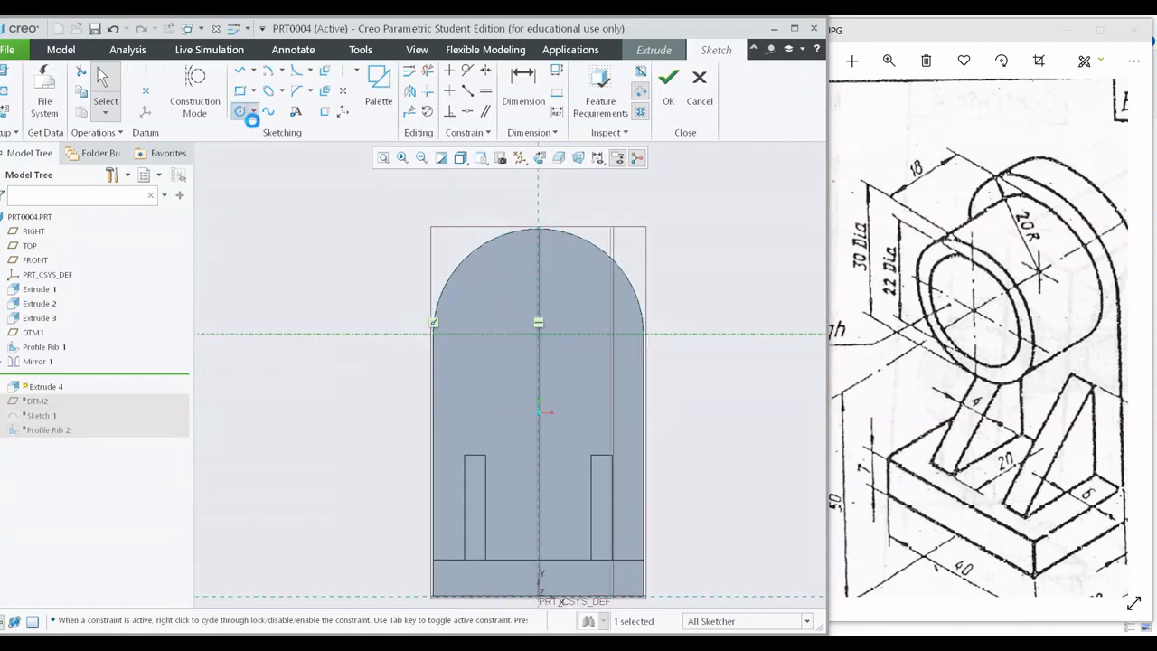
click(572, 283)
middle_click(687, 282)
scroll(452, 273, down, 1)
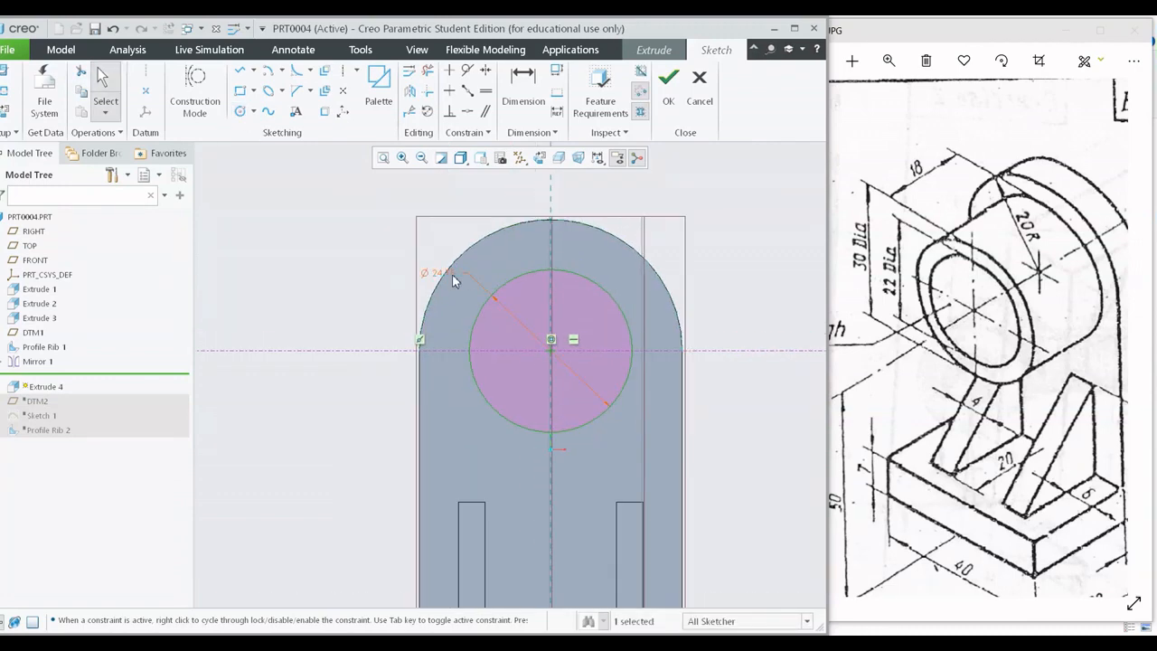
double_click(448, 275)
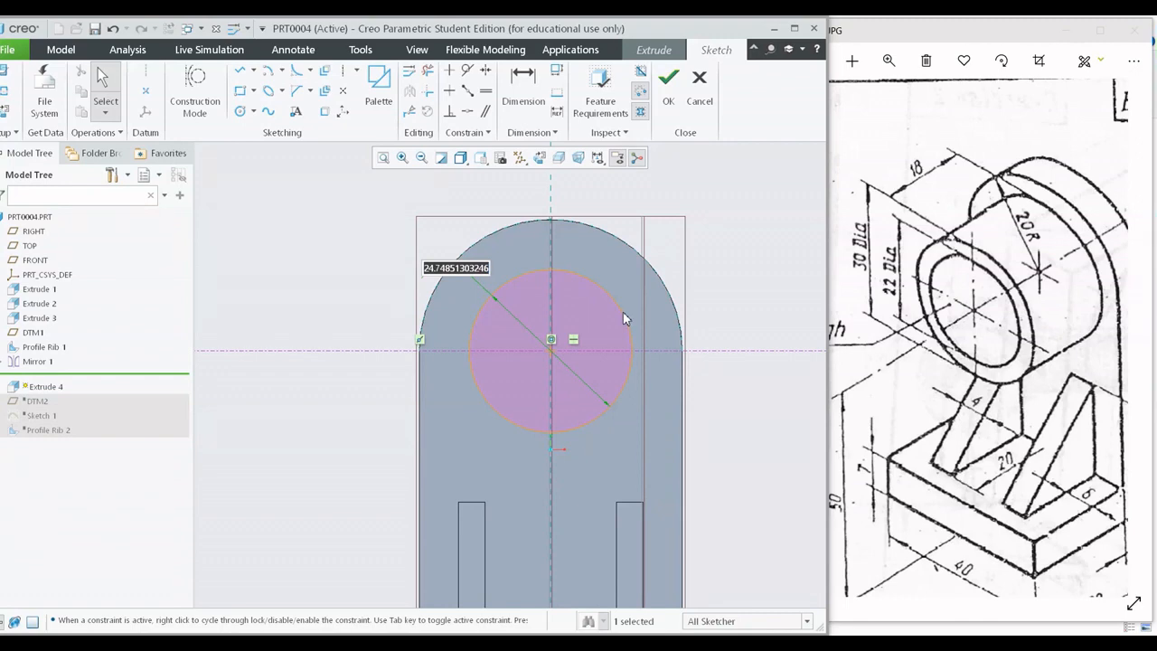
text(30)
key(Return)
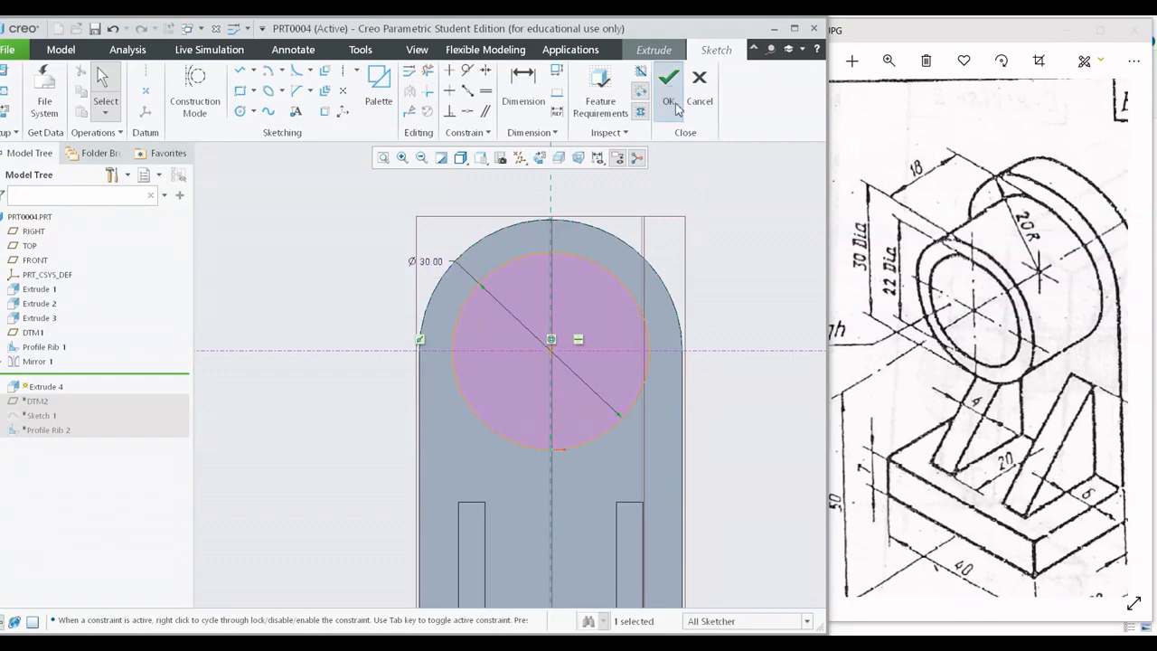
Finish the sketch and extrude the 30 mm circle outward from the plate by 18 mm as a solid boss.
click(668, 81)
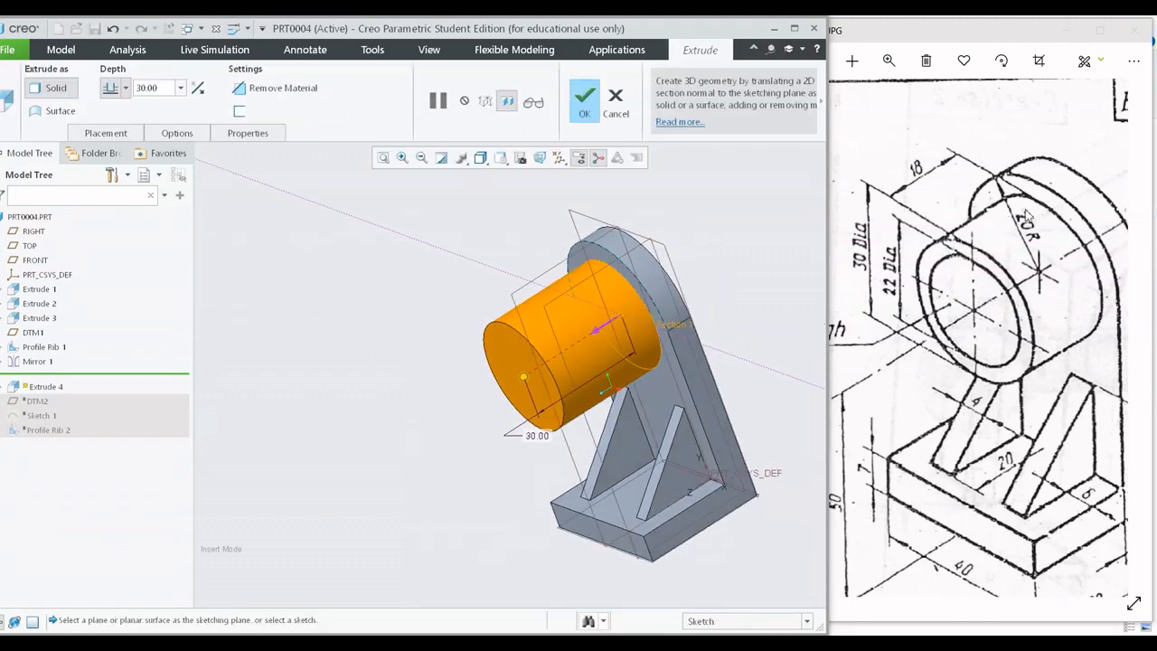
double_click(161, 89)
text(18)
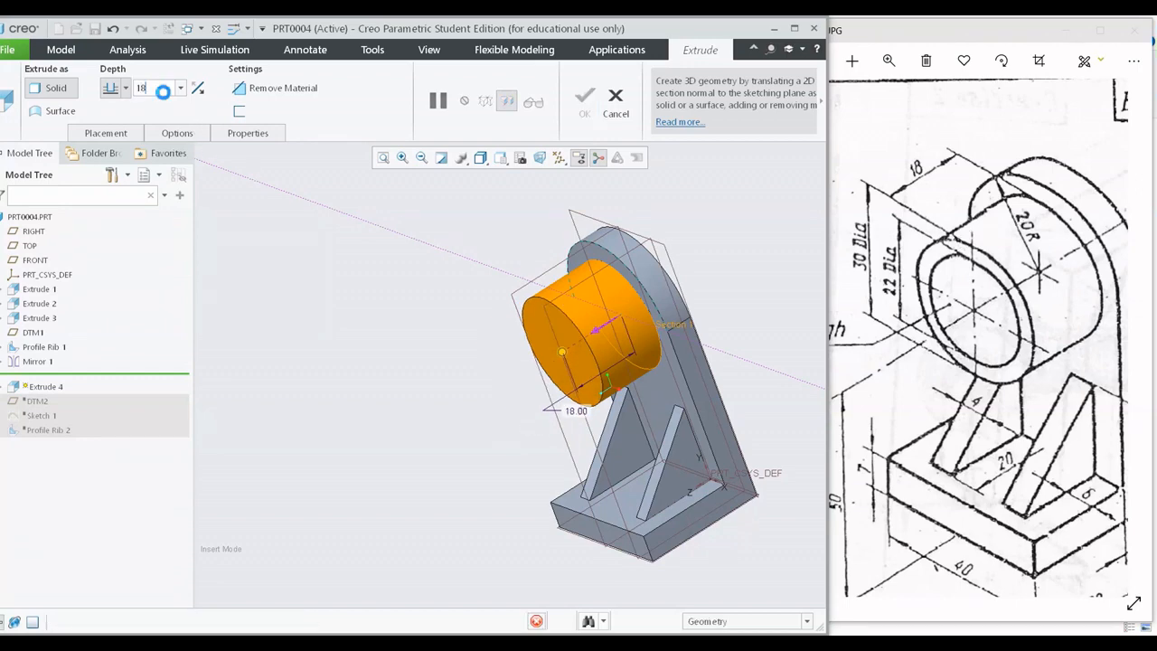
key(Return)
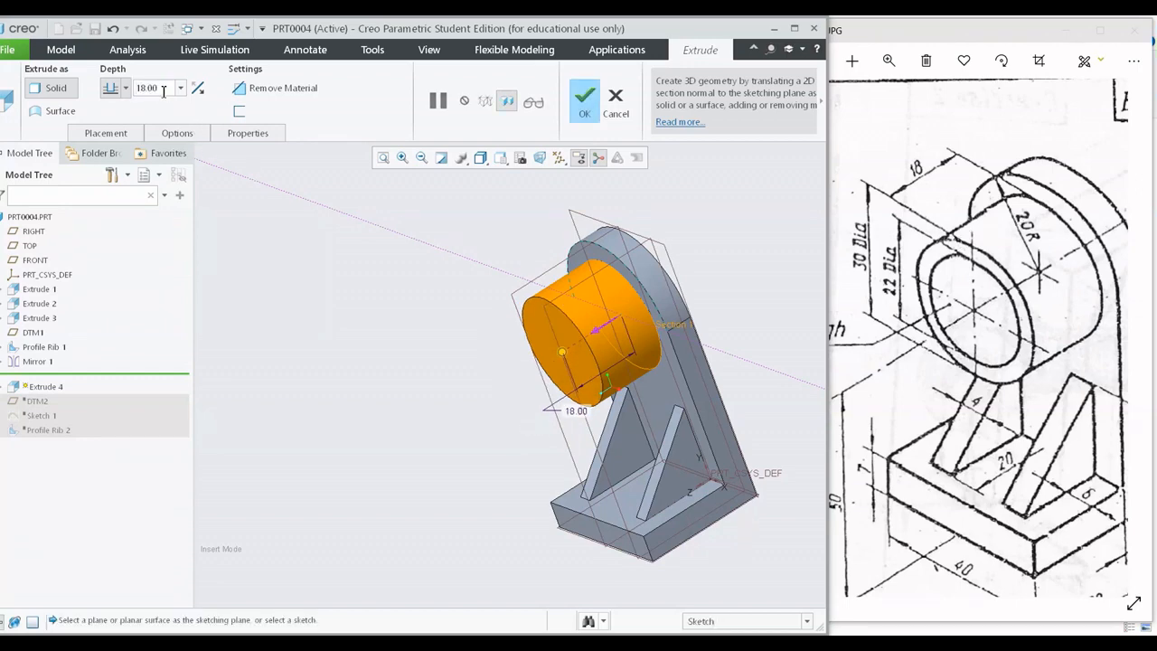
click(584, 97)
middle_drag(371, 416, 909, 396)
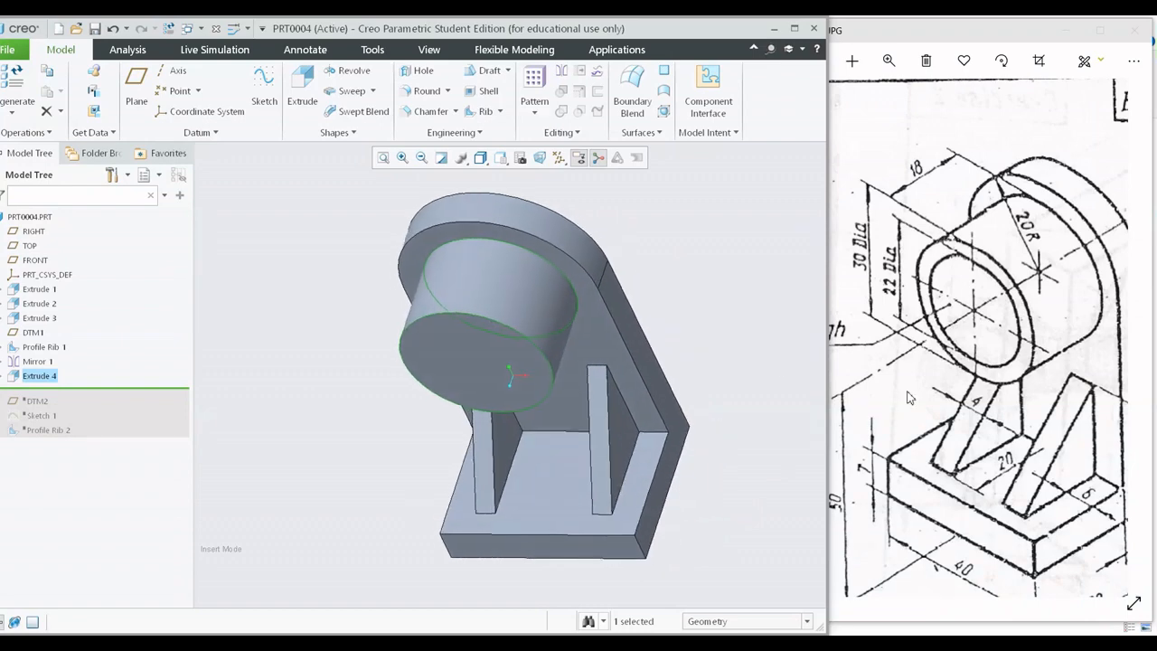
click(651, 283)
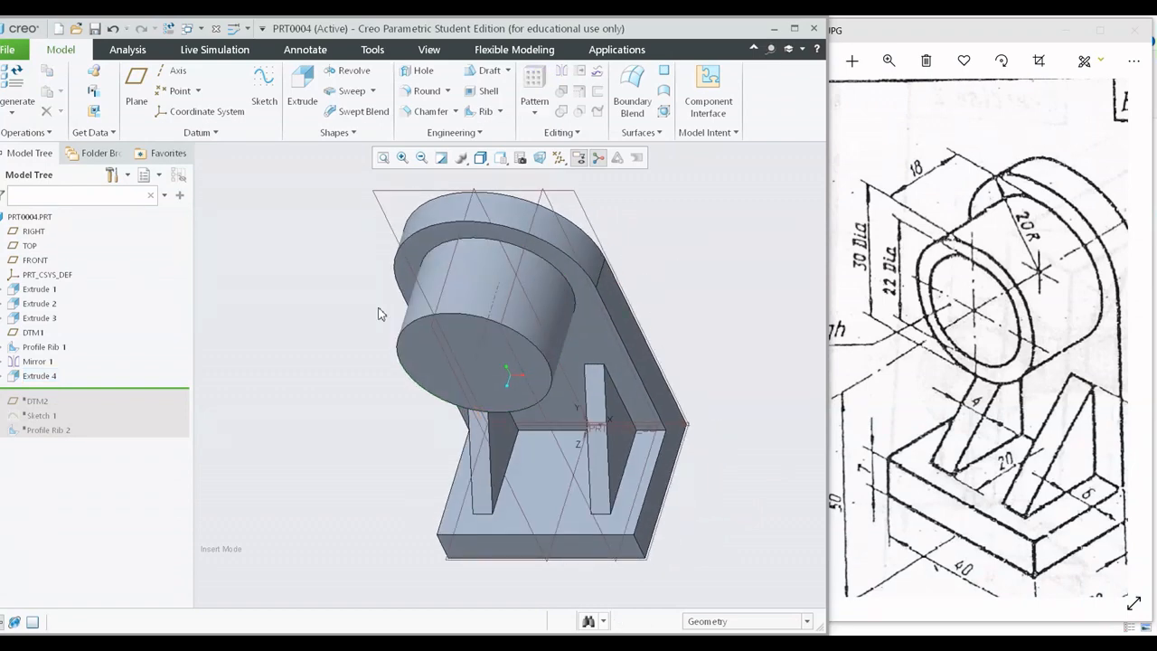
Start an extrusion sketch on the boss's front face and draw a concentric circle about 19 mm in diameter inside it.
click(301, 88)
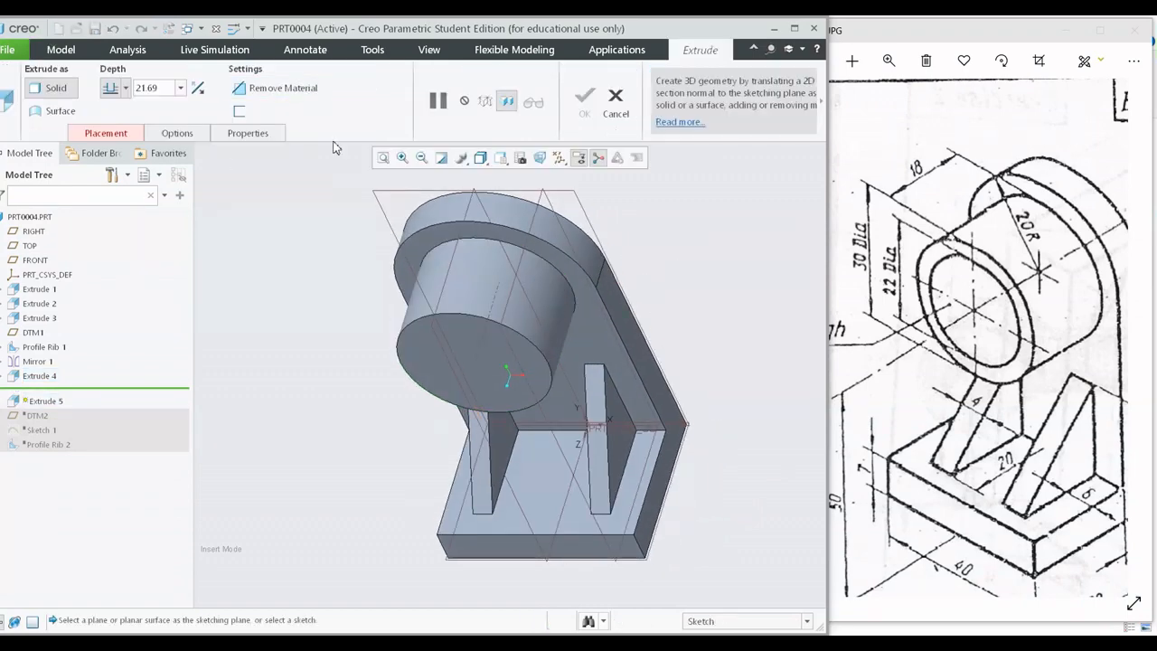
click(462, 346)
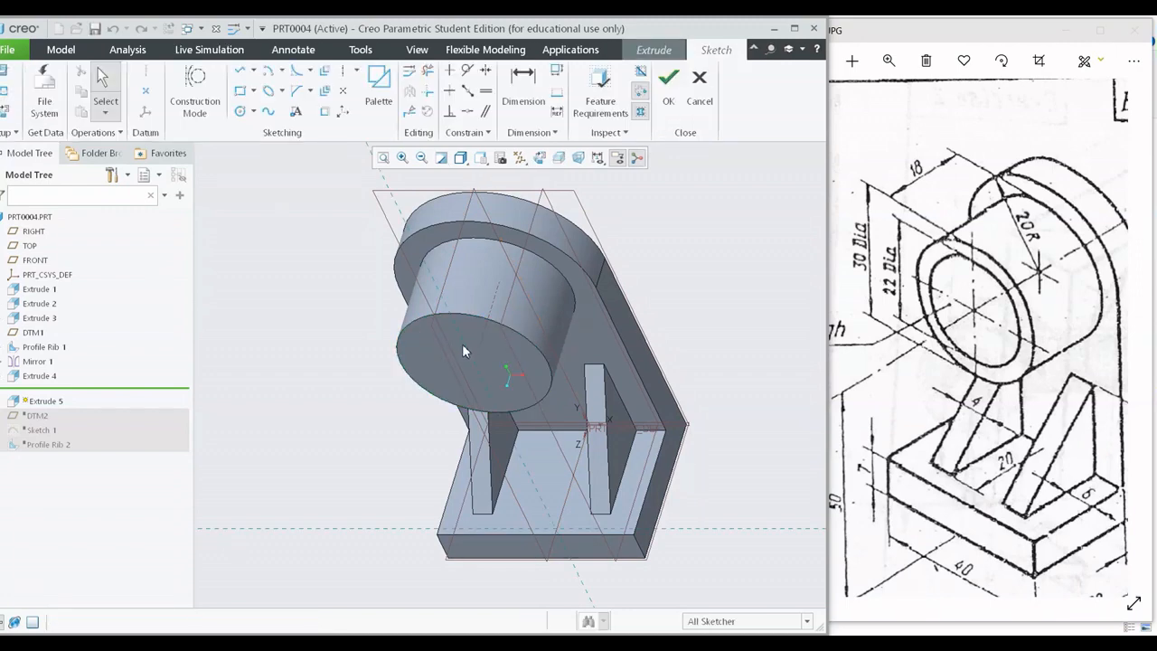
click(540, 157)
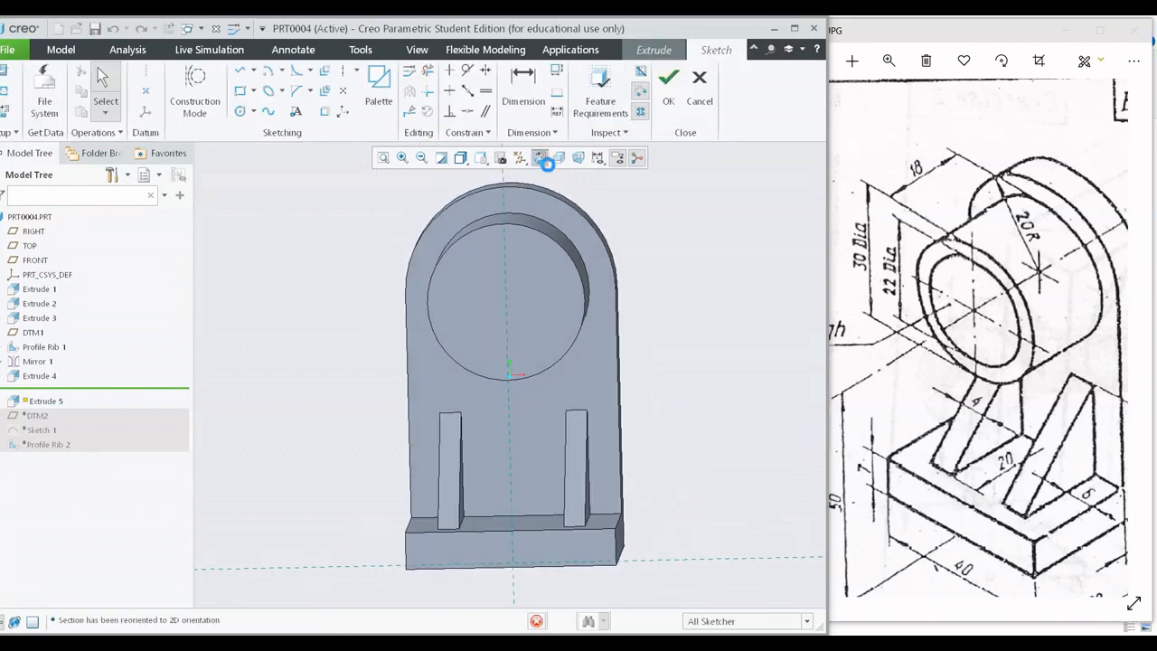
click(241, 111)
click(512, 297)
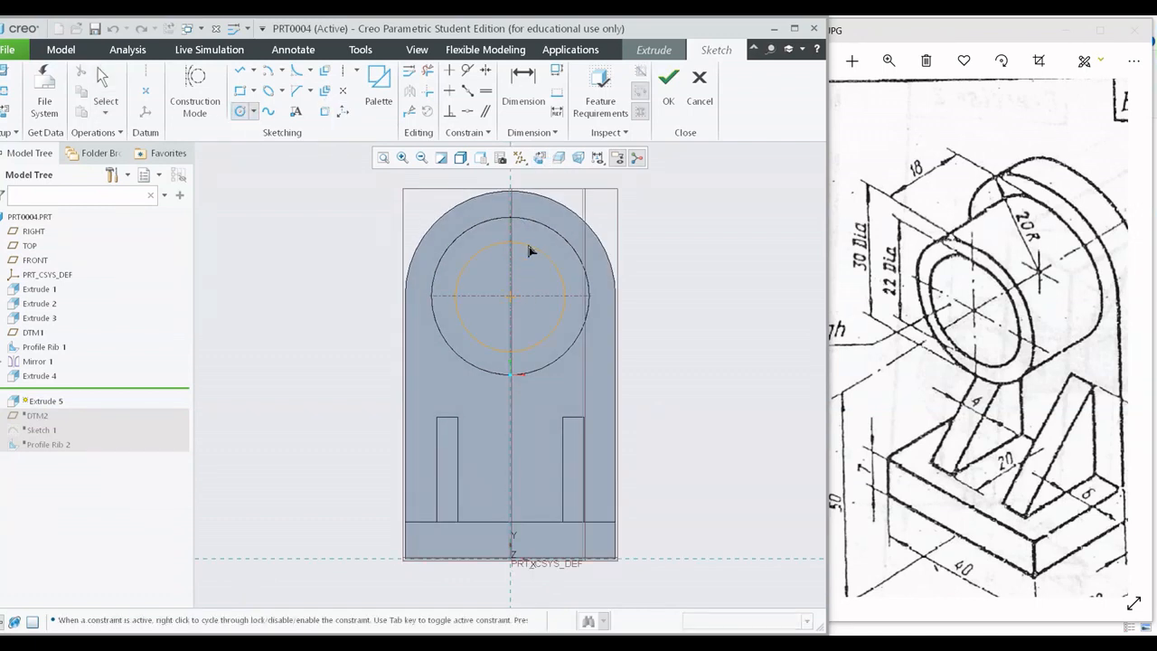
click(527, 249)
middle_click(604, 278)
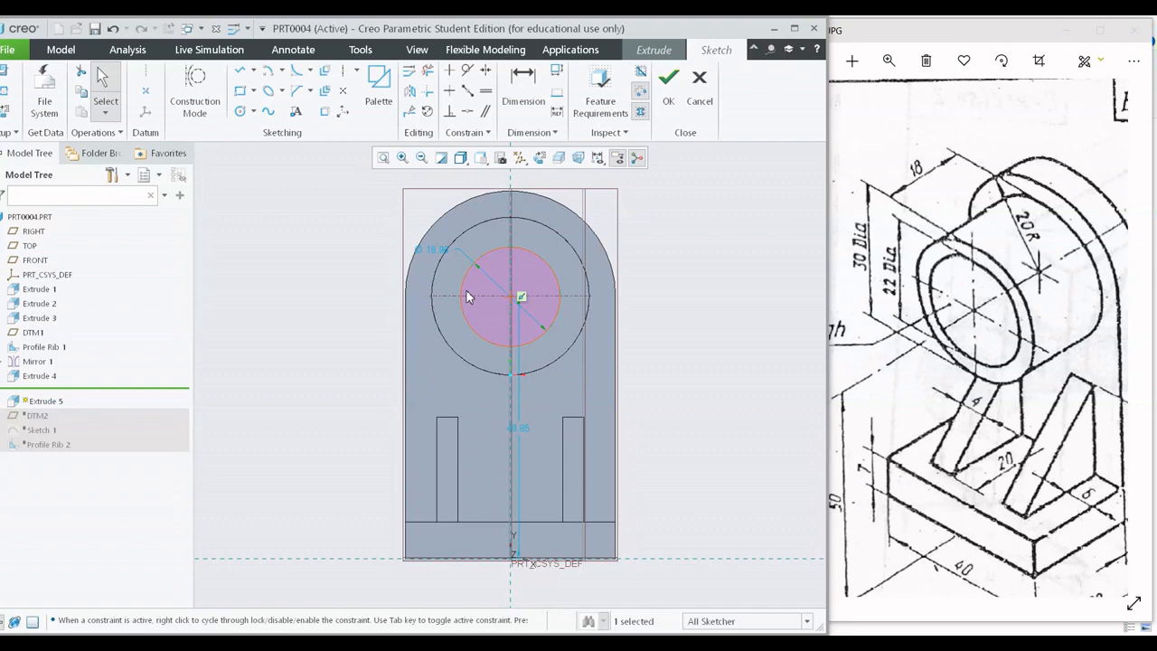
Dimension the inner circle, convert the radius dimension to a diameter, and set it to 22 mm.
click(517, 88)
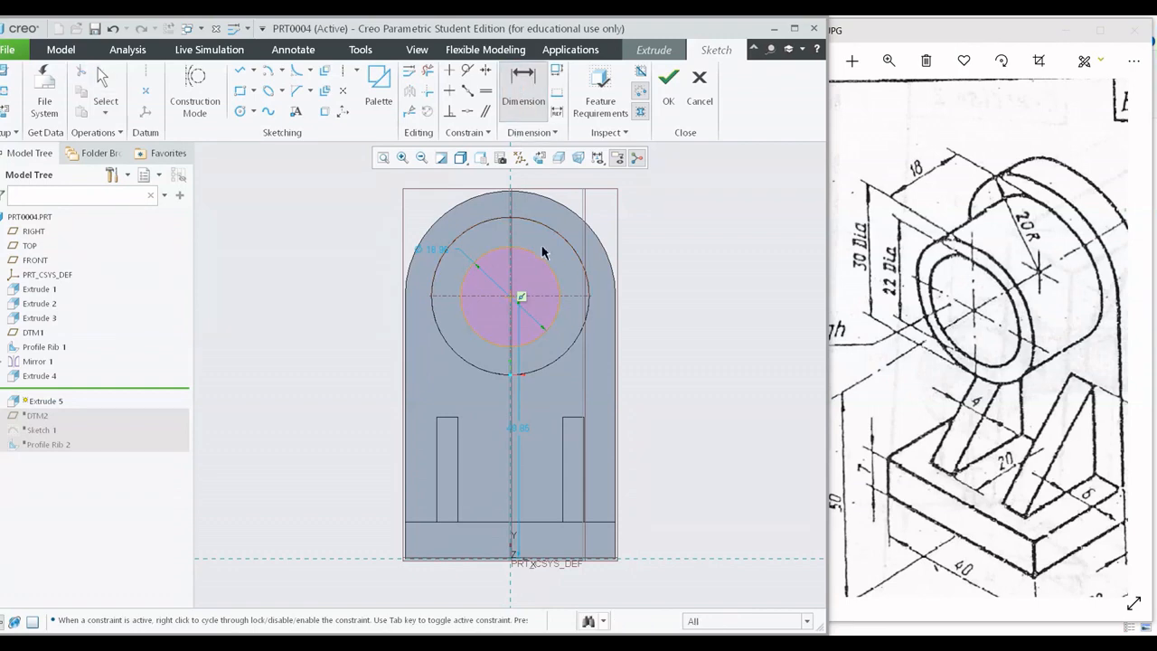
middle_click(645, 276)
middle_click(725, 300)
middle_click(670, 294)
click(671, 282)
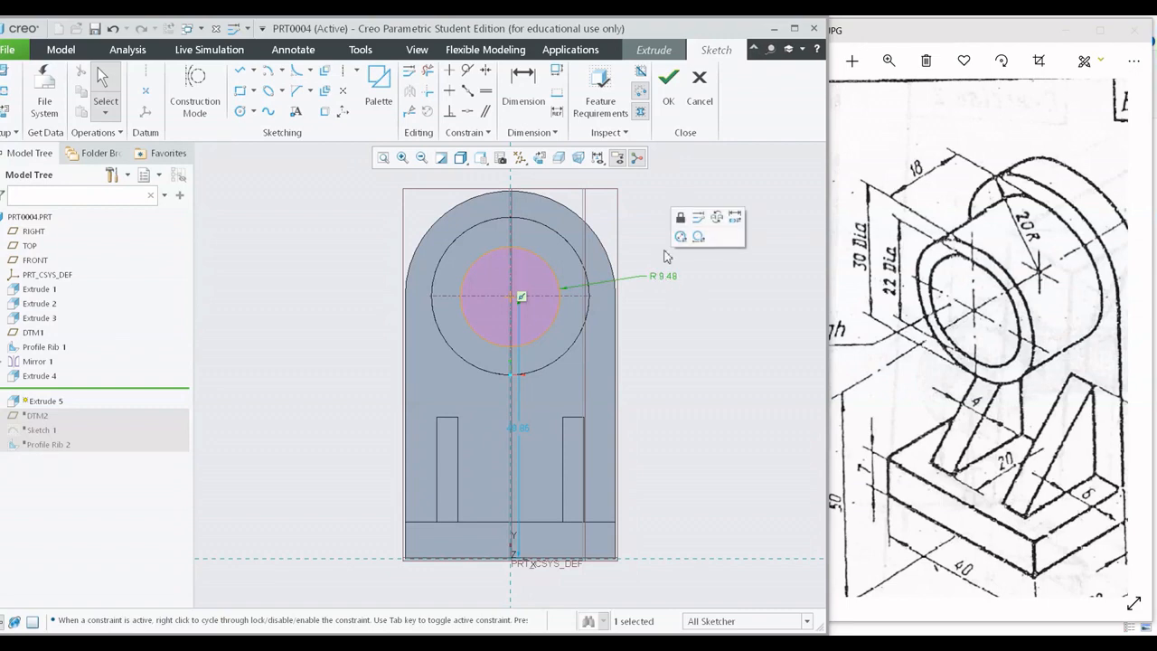
click(678, 249)
double_click(671, 276)
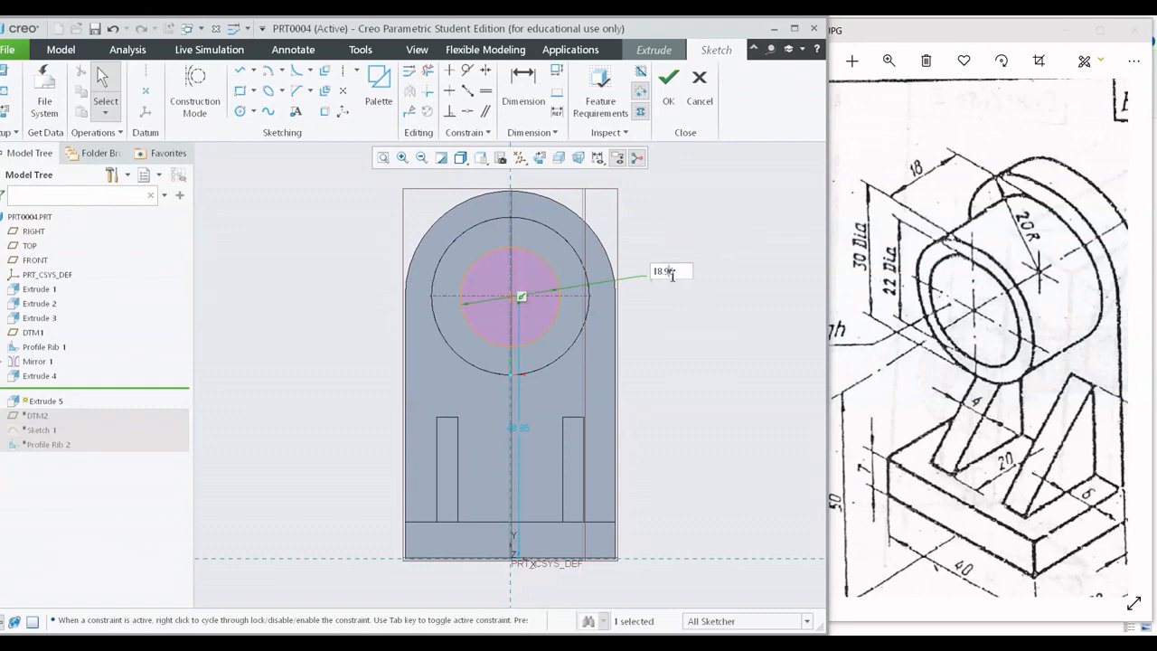
text(22)
key(Return)
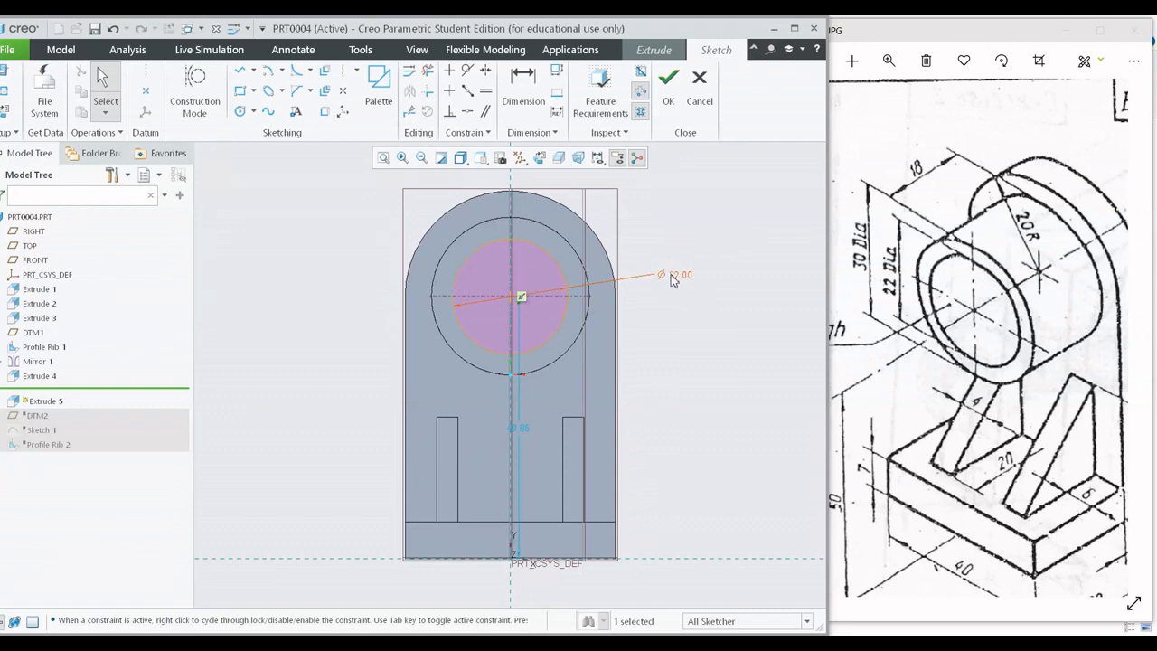
Finish the sketch, reverse the extrusion into the part, and cut the 22 mm hole through the boss and upright plate.
click(668, 82)
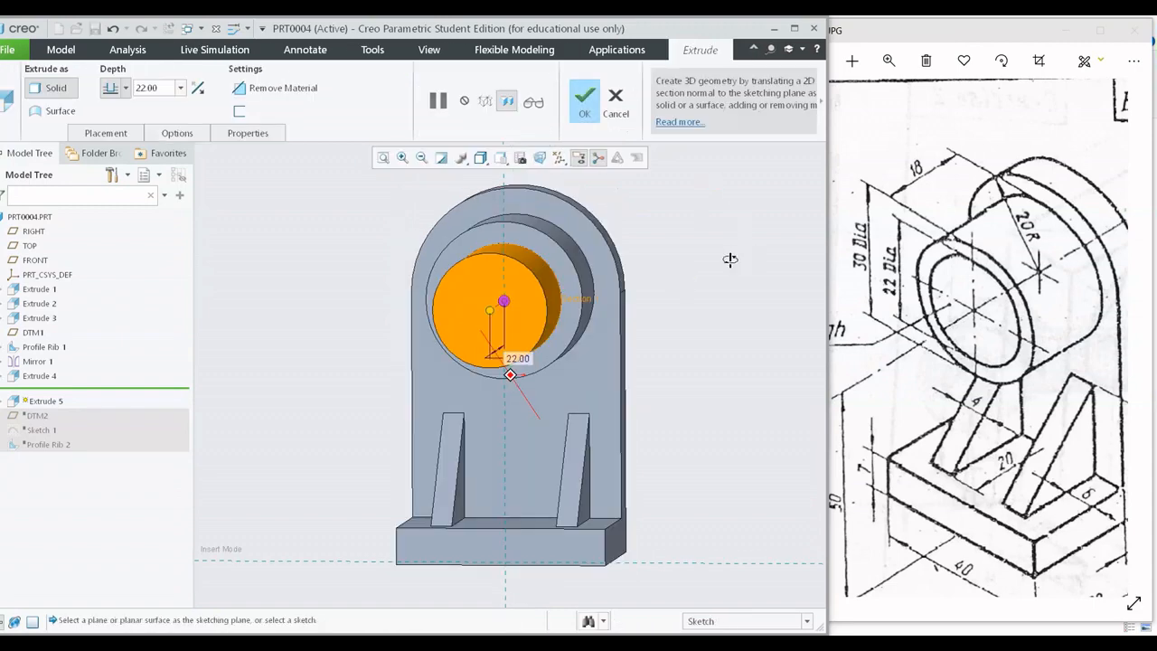
middle_drag(698, 282, 667, 285)
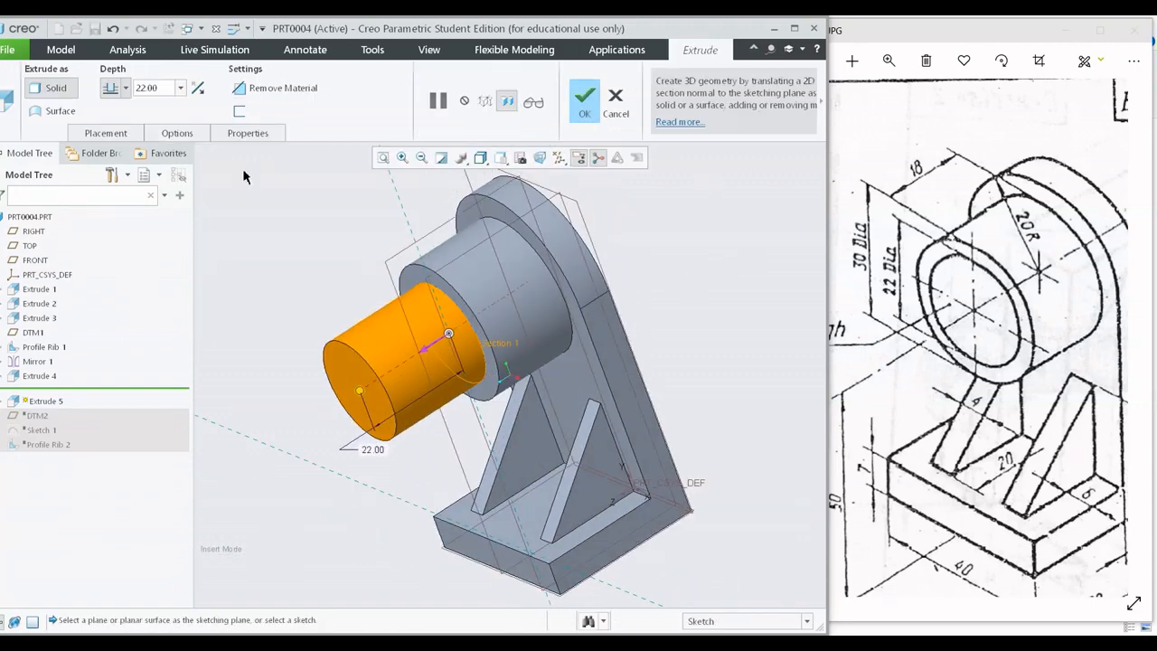
click(196, 89)
middle_drag(485, 262, 547, 215)
mouse_move(889, 283)
mouse_down()
mouse_move(1026, 284)
mouse_move(839, 288)
mouse_move(875, 269)
mouse_up()
click(125, 87)
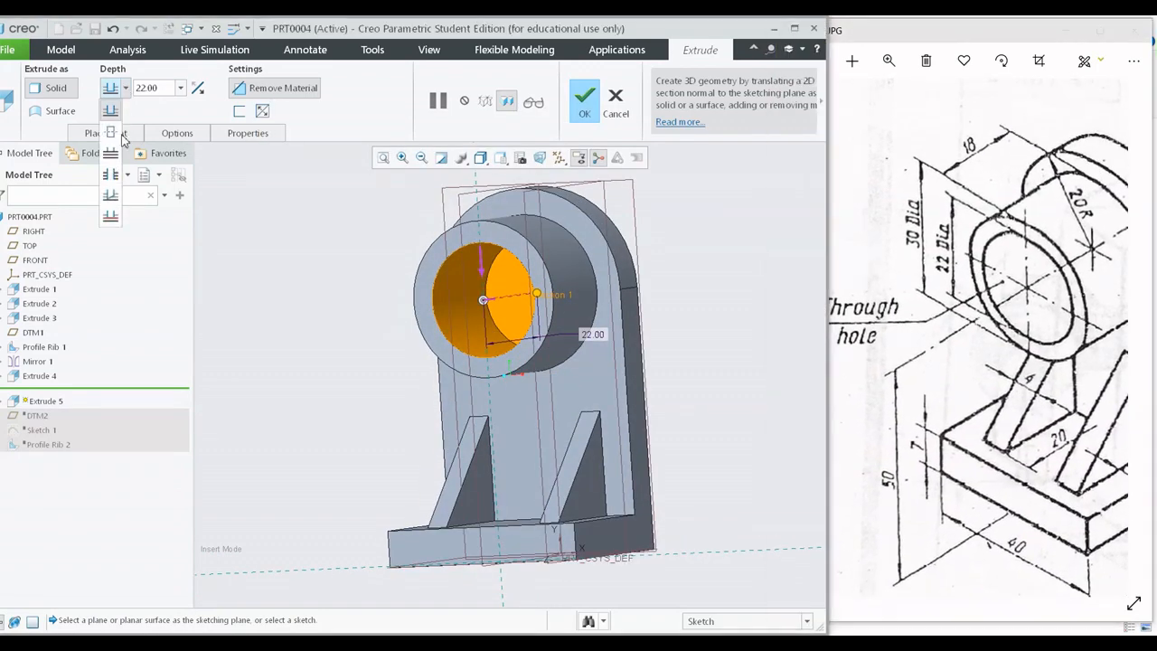
click(112, 158)
middle_drag(588, 308, 553, 347)
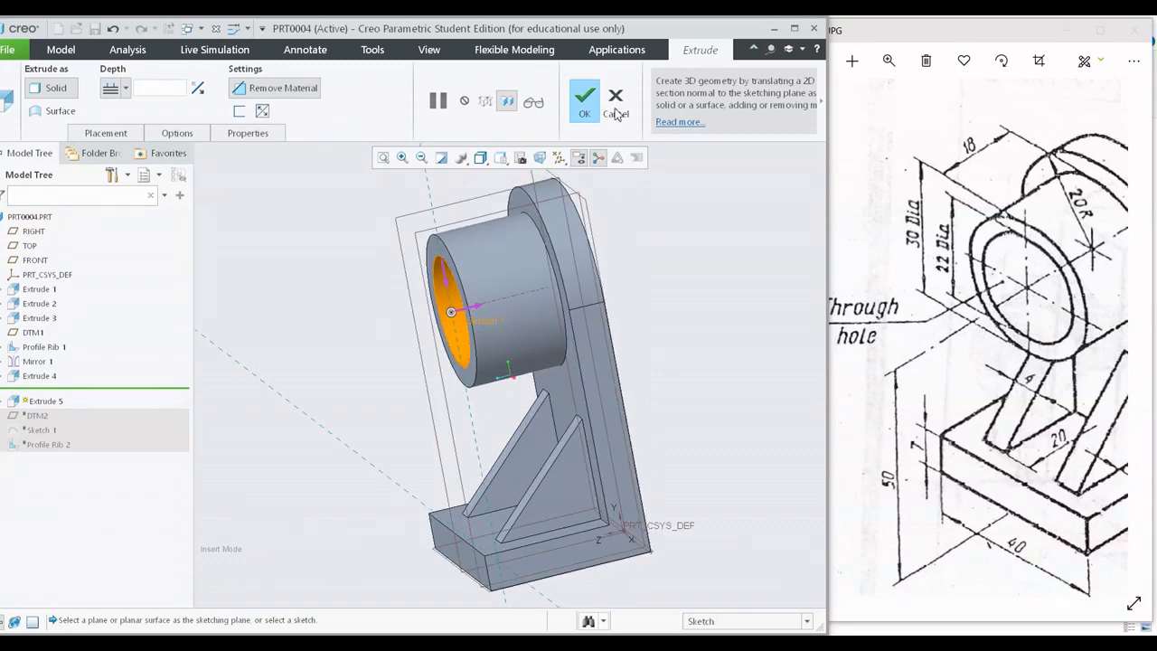
click(577, 113)
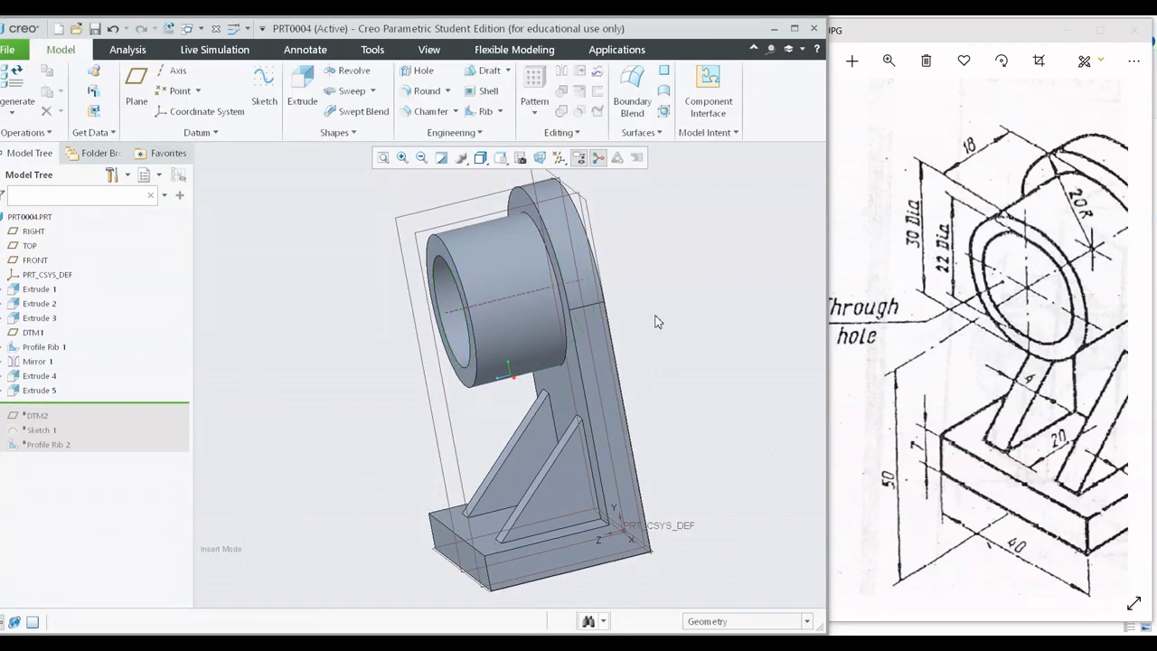
Compare the bracket's boss, through hole, ribs and base with the exercise drawing from several angles, ending in the default orientation.
middle_drag(657, 322, 600, 300)
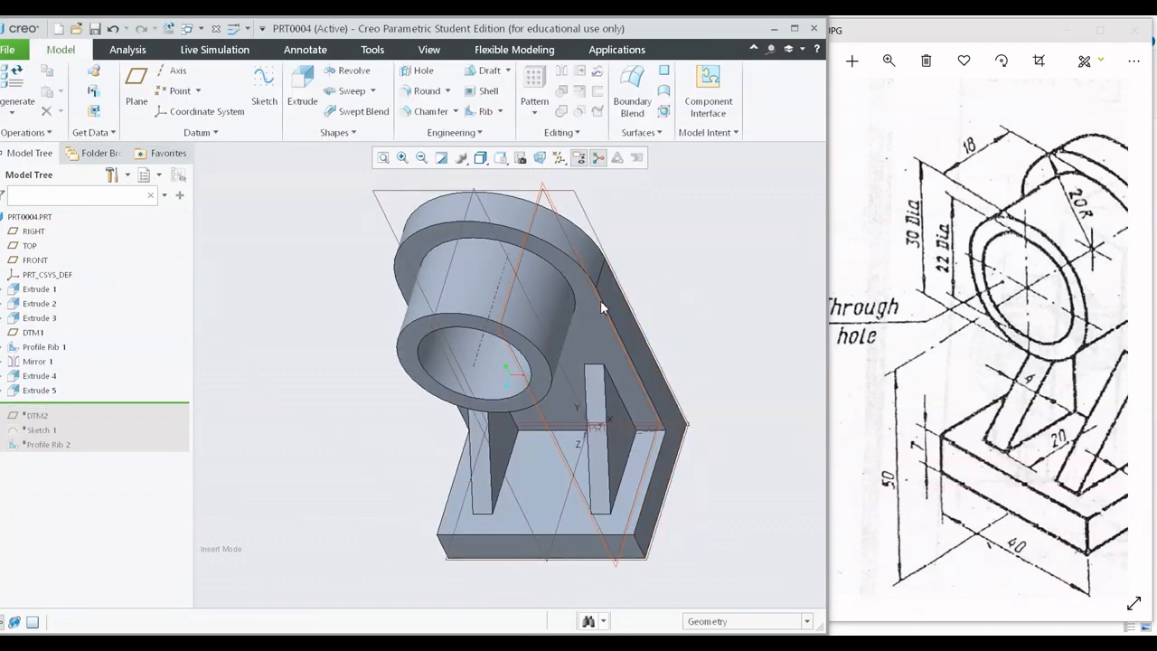
click(795, 397)
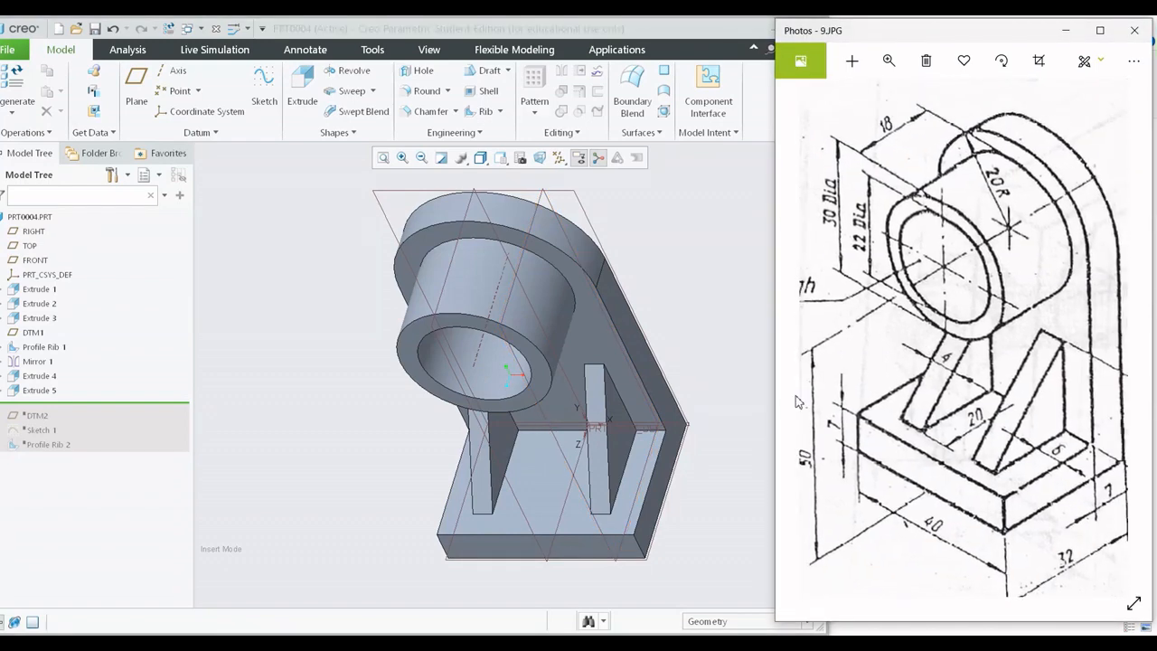
click(559, 437)
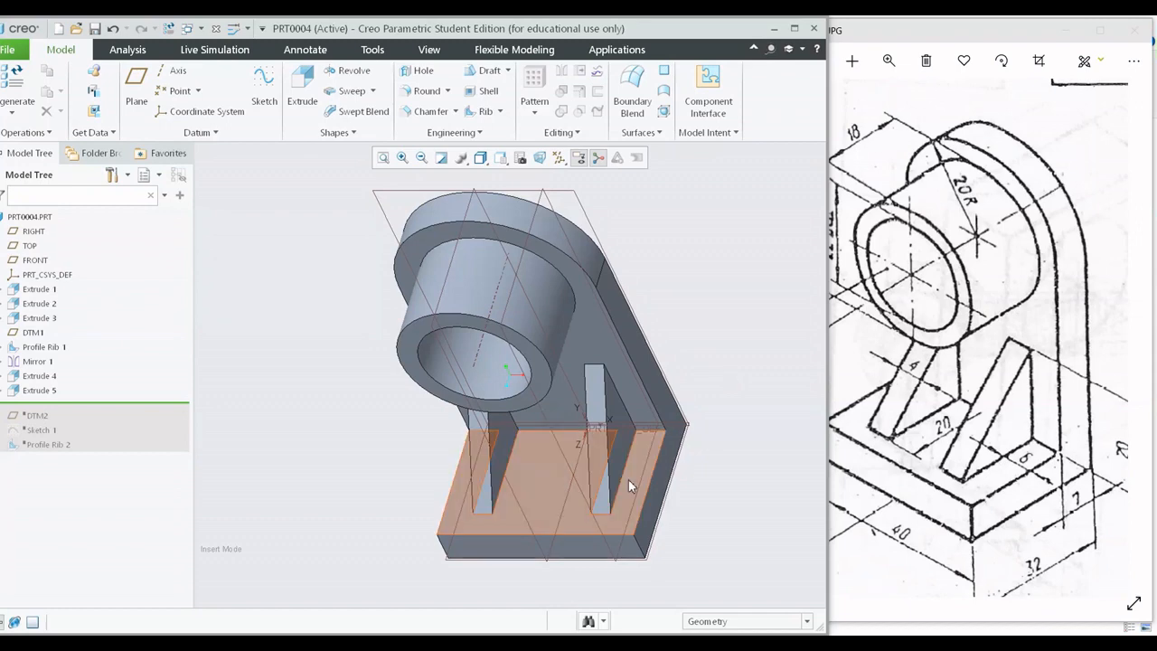
middle_drag(628, 479, 568, 461)
scroll(578, 455, up, 3)
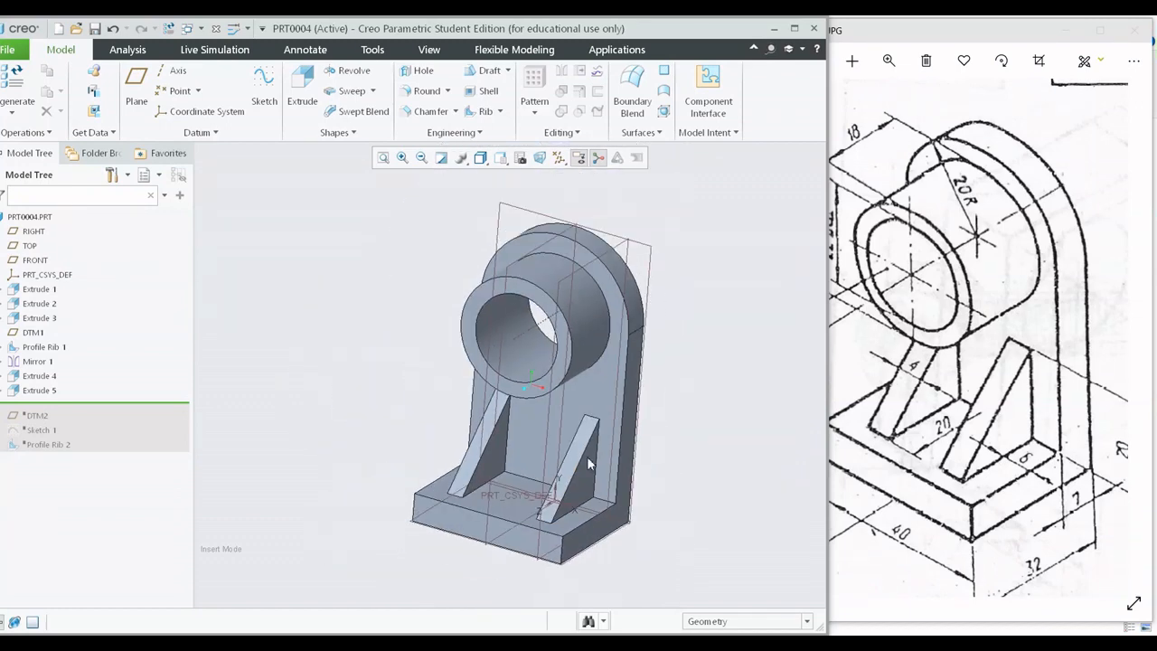
mouse_move(1001, 223)
mouse_down()
mouse_move(1086, 230)
mouse_move(1044, 236)
mouse_up()
scroll(992, 178, down, 1)
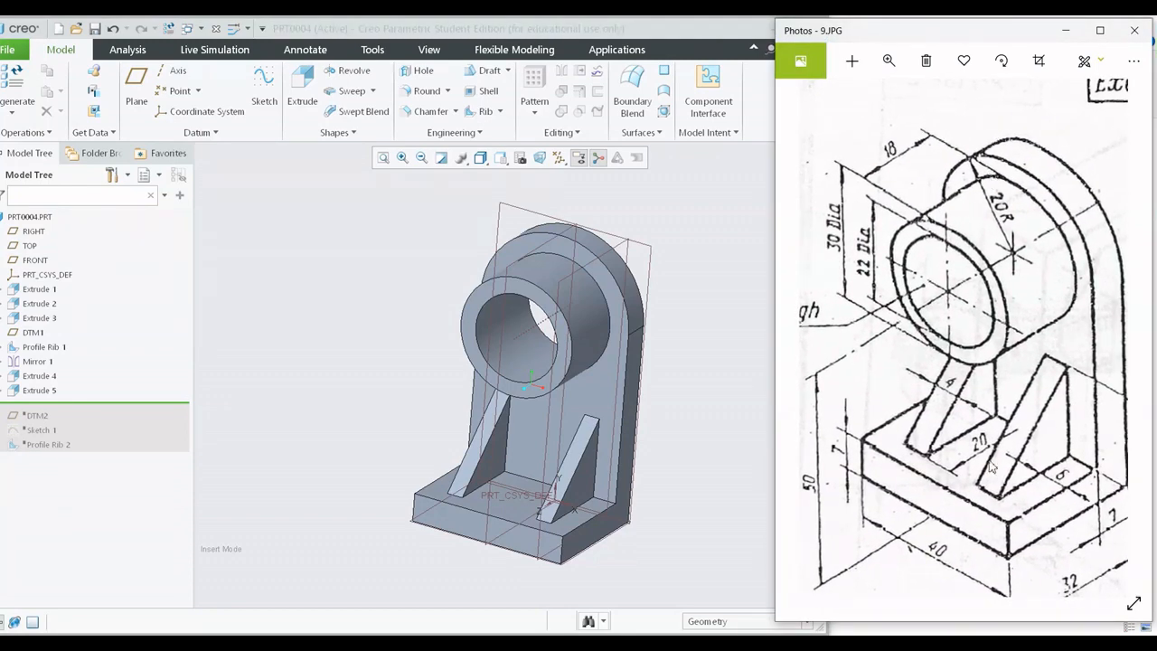
mouse_move(938, 411)
mouse_down()
mouse_move(981, 321)
mouse_move(891, 326)
mouse_move(953, 294)
mouse_move(1006, 286)
mouse_up()
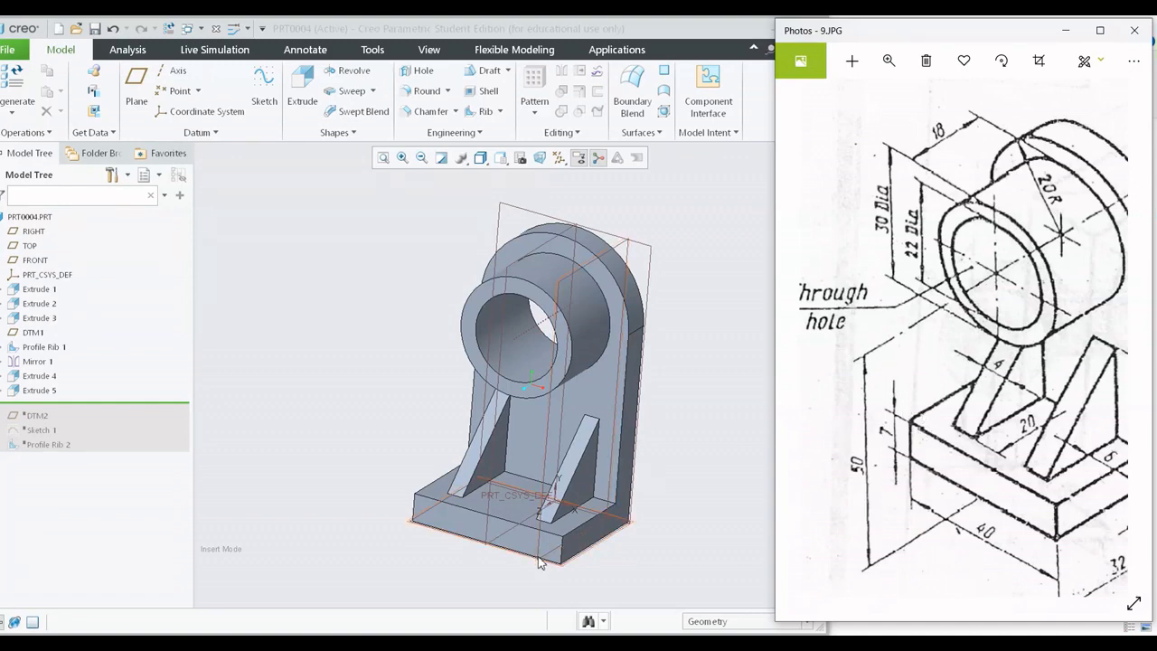
middle_drag(642, 364, 953, 379)
click(954, 379)
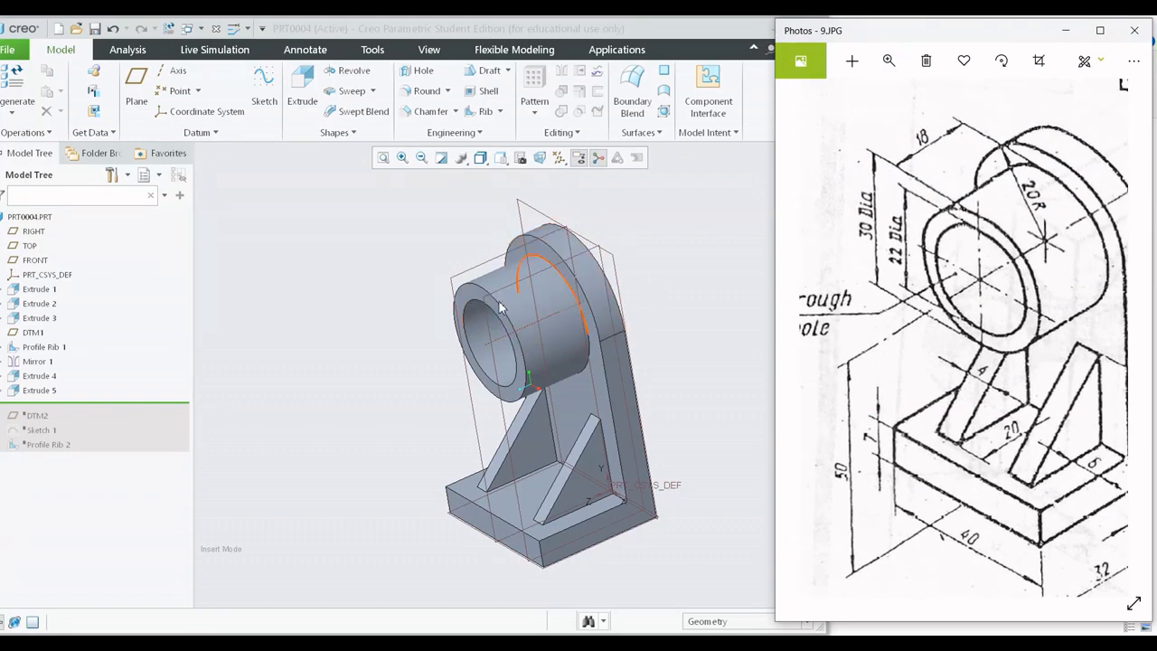
click(575, 356)
middle_drag(574, 356, 528, 384)
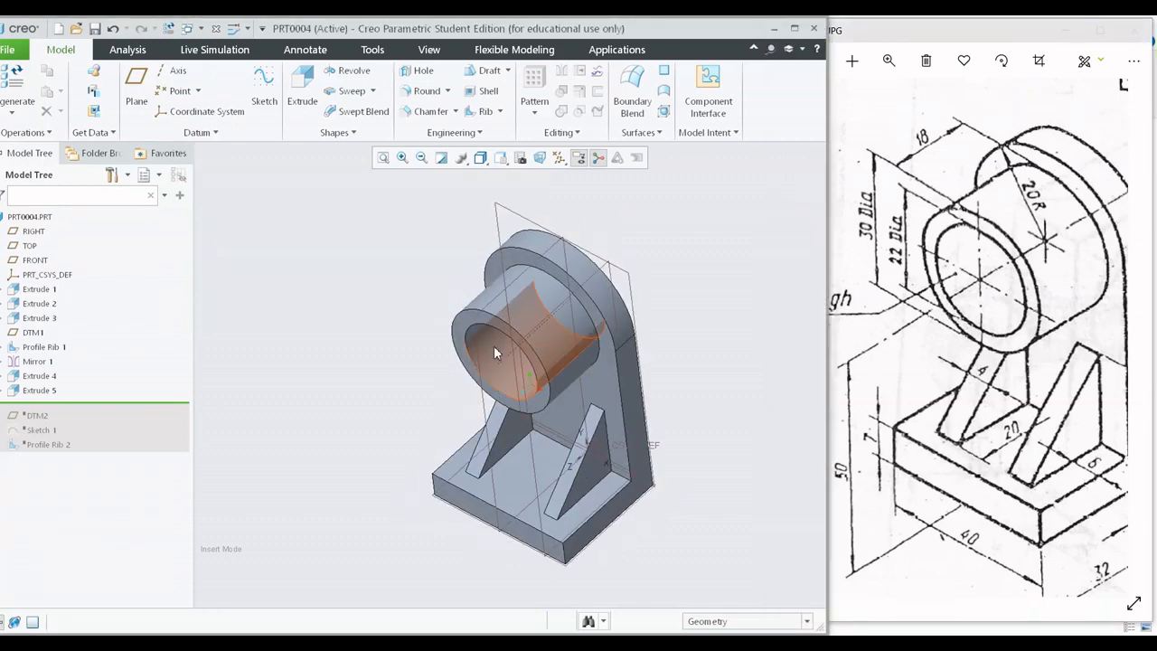
scroll(537, 437, down, 2)
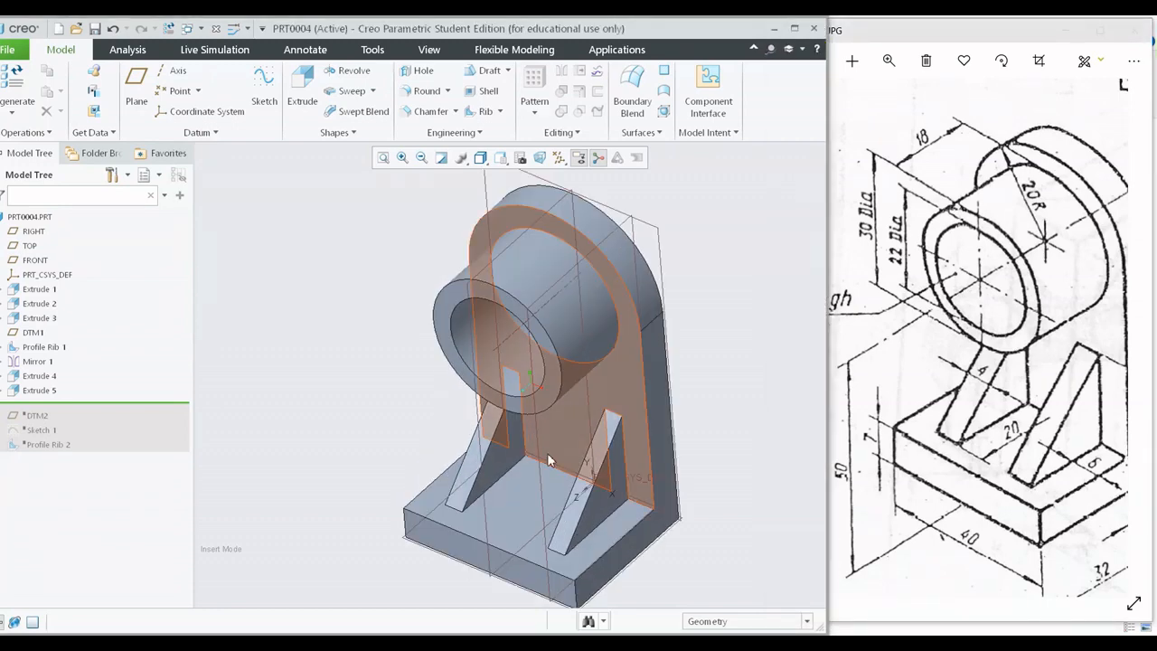
key(ctrl+d)
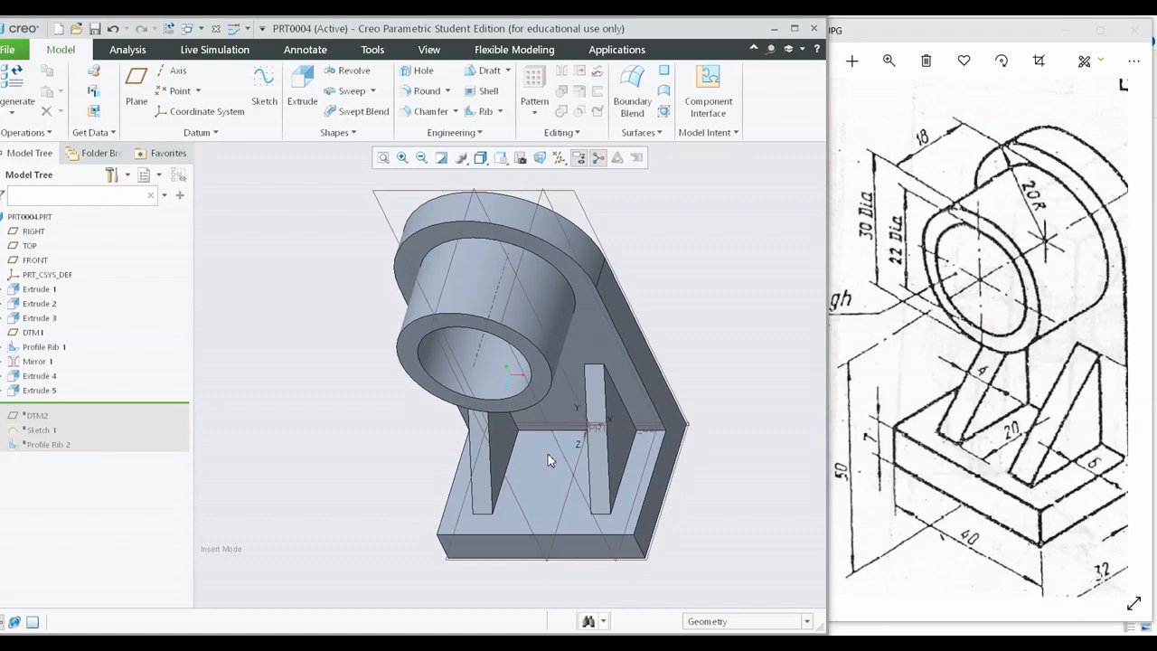